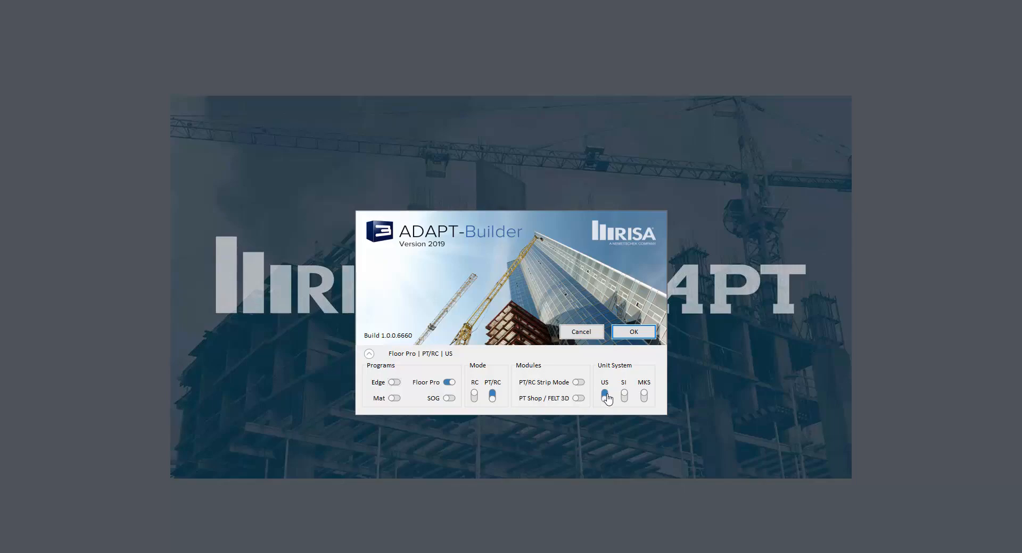
- Start a new Floor Pro session in PT/RC mode with the US unit system
left_click(632, 332)
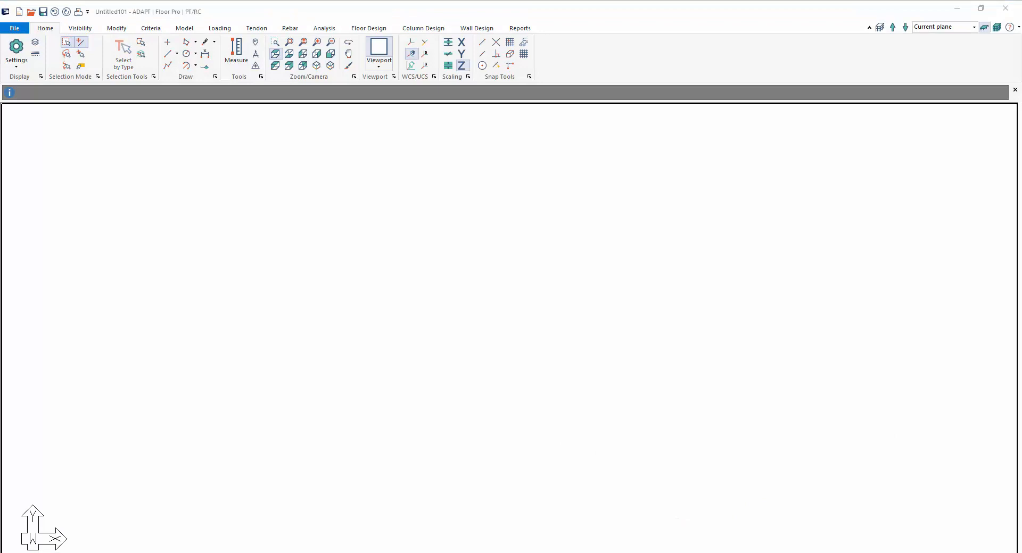
- Sketch a three-span frame elevation with the annotation pen, adding column lines and supports under the two interior columns
left_click(920, 303)
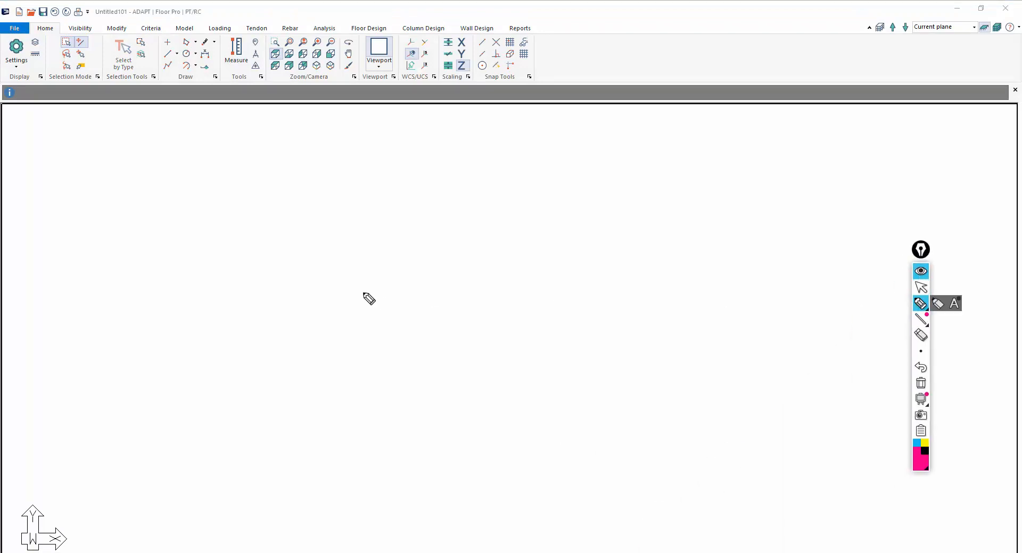
mouse_move(321, 287)
left_mouse_down()
mouse_move(436, 296)
mouse_move(720, 289)
left_mouse_up()
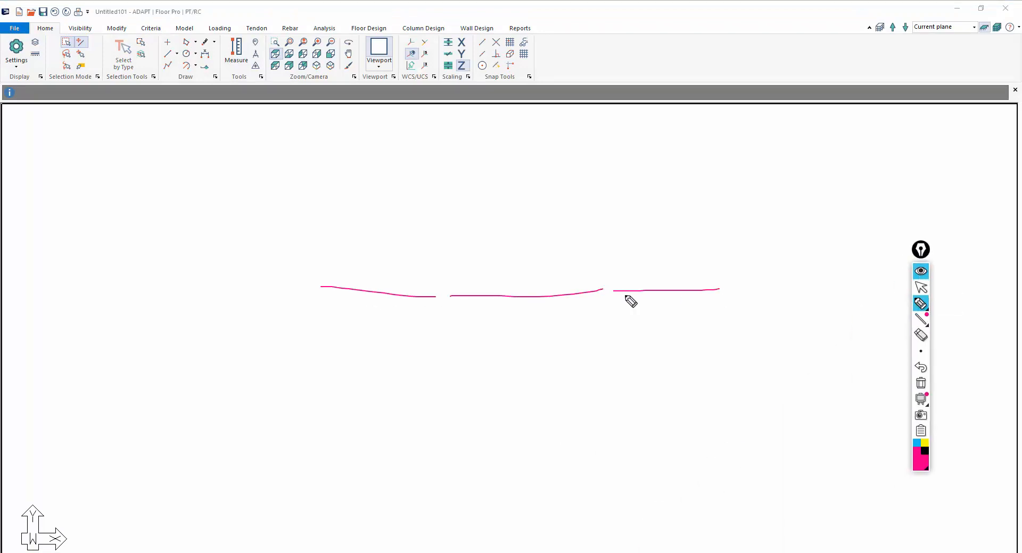
left_click_drag(615, 249, 612, 343)
left_click_drag(723, 259, 723, 332)
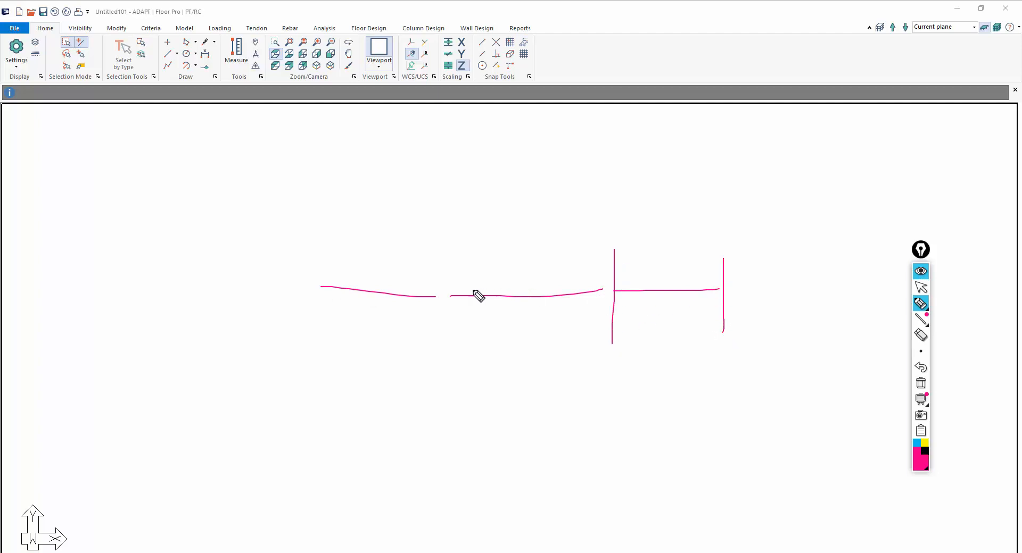
left_click_drag(441, 263, 441, 339)
mouse_move(602, 341)
left_mouse_down()
mouse_move(641, 341)
mouse_move(604, 346)
left_mouse_up()
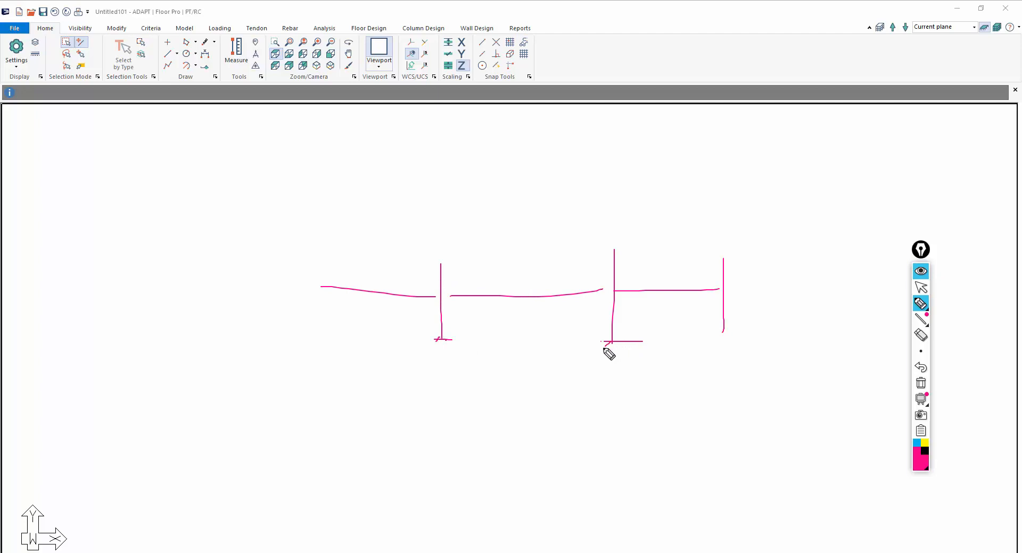
- Add the frame sketch's outer column and two story heights marked 10, and circle the story-level controls
left_click_drag(320, 254, 316, 325)
left_click_drag(303, 287, 269, 287)
mouse_move(288, 325)
left_mouse_down()
mouse_move(260, 324)
mouse_move(278, 313)
left_mouse_up()
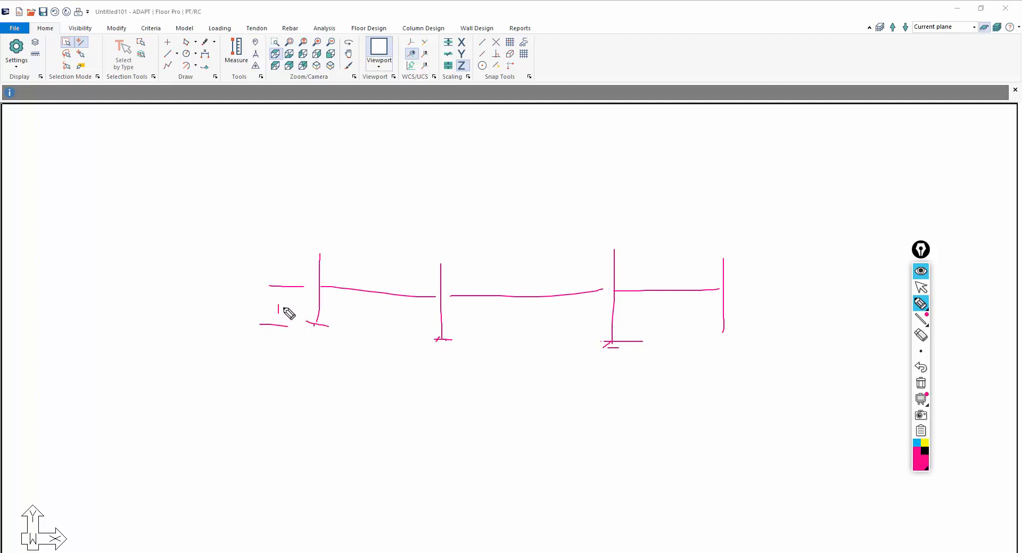
left_click_drag(287, 265, 287, 267)
mouse_move(878, 39)
left_mouse_down()
mouse_move(894, 28)
mouse_move(879, 15)
mouse_move(868, 26)
left_mouse_up()
- Review the names, elevations and heights of the reference planes in the Reference Plane Manager
left_click(920, 288)
left_click(184, 28)
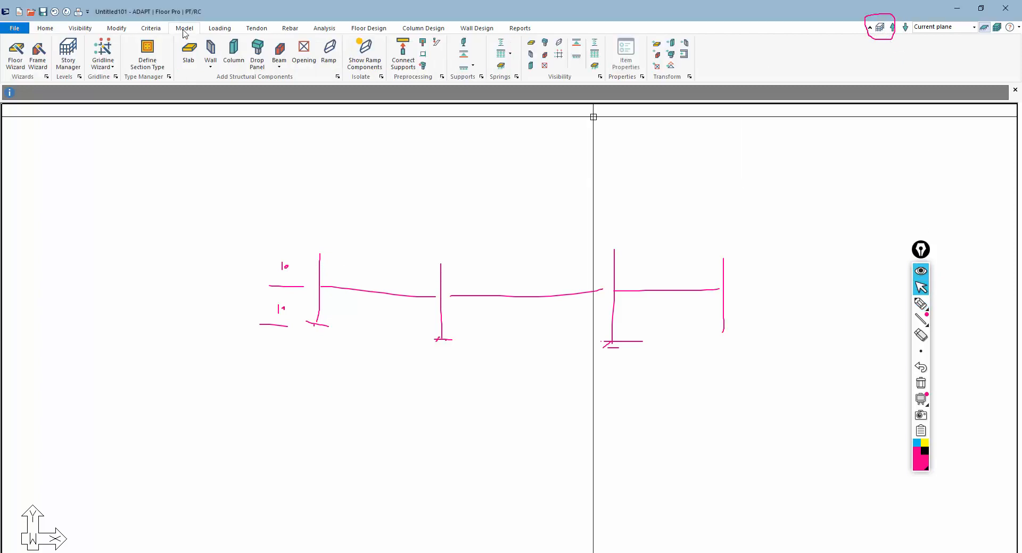
left_click(68, 53)
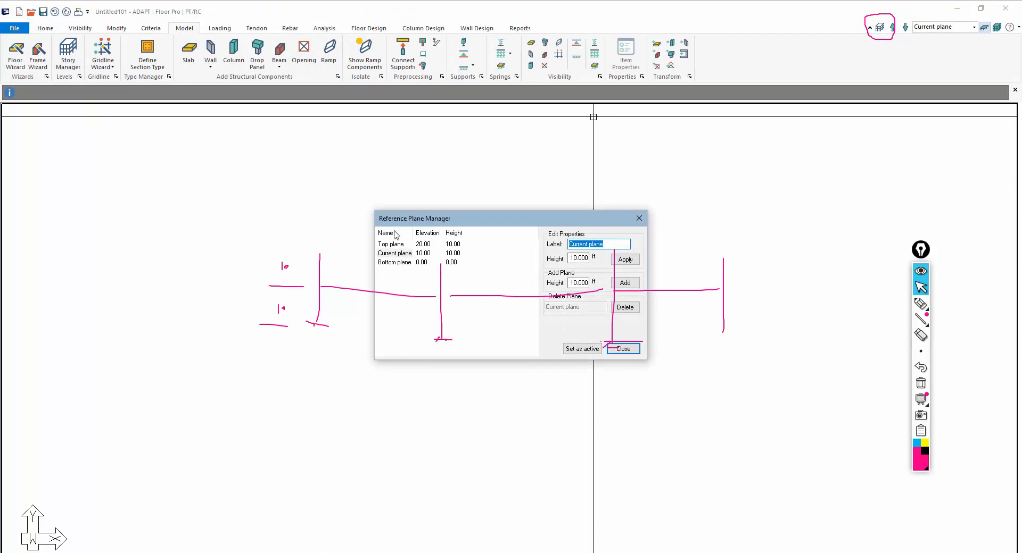
left_click(622, 348)
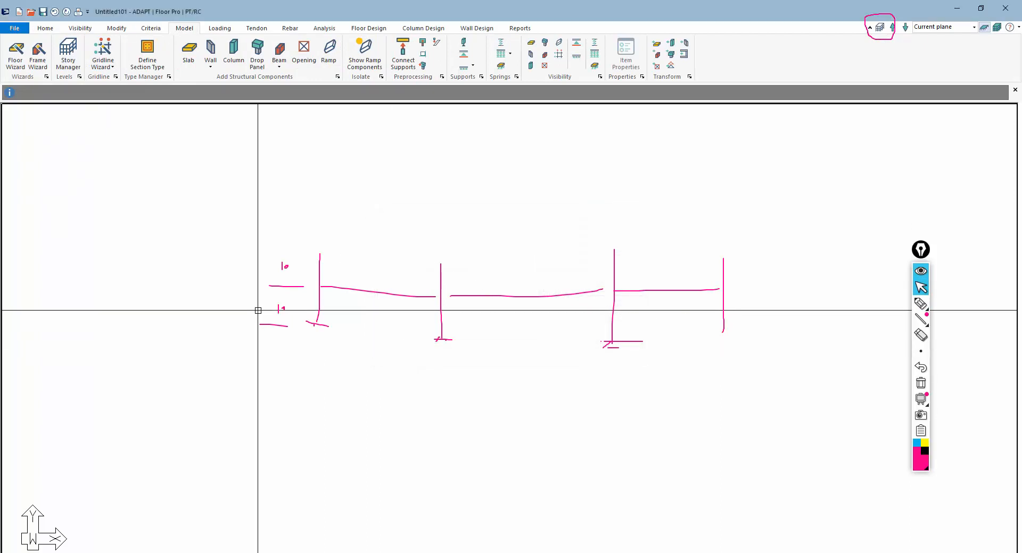
- Label the sketched levels TP, CP and BP with the annotation pen and write notes above the frame
left_click(921, 303)
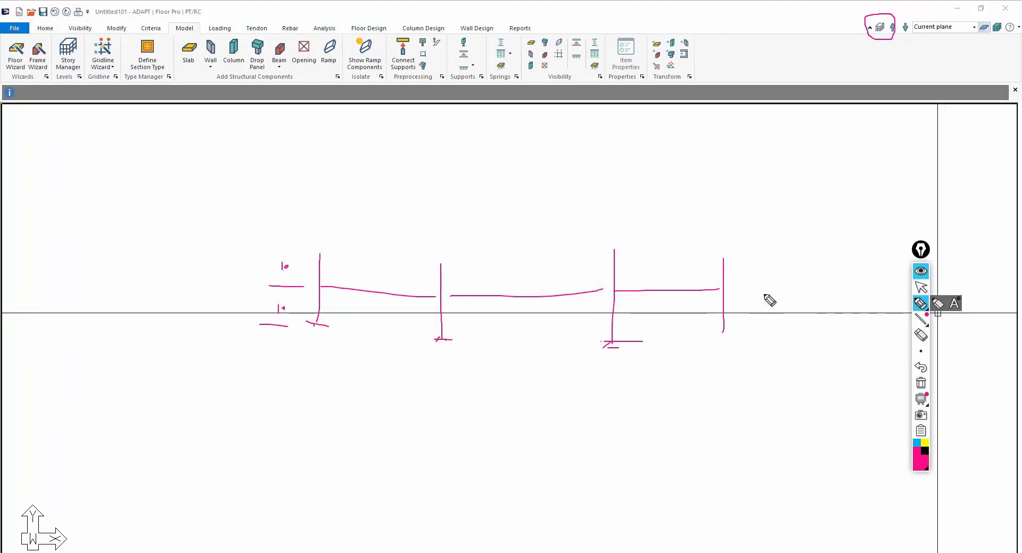
mouse_move(737, 289)
left_mouse_down()
mouse_move(817, 308)
mouse_move(830, 292)
mouse_move(819, 298)
left_mouse_up()
mouse_move(736, 259)
left_mouse_down()
mouse_move(786, 262)
mouse_move(803, 251)
mouse_move(796, 266)
mouse_move(817, 248)
left_mouse_up()
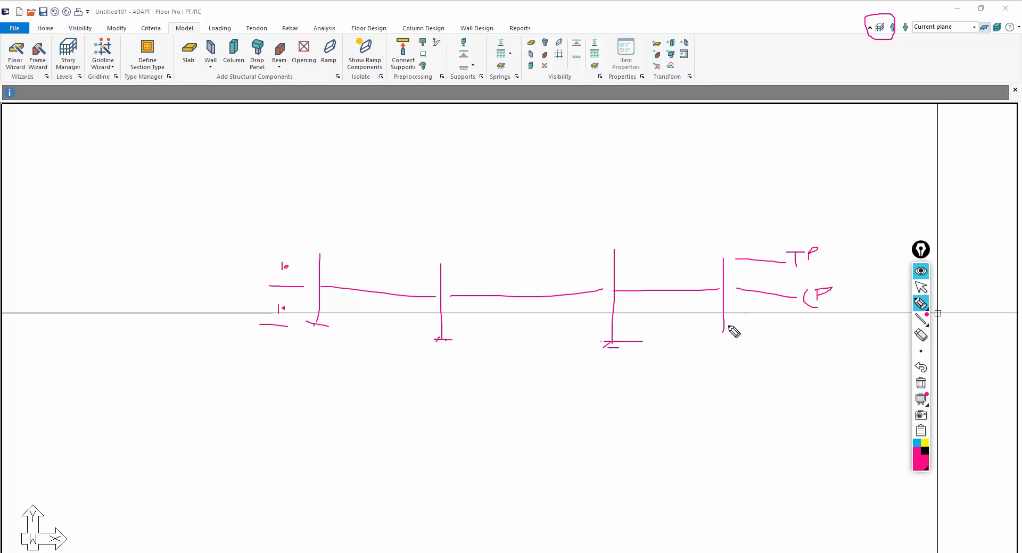
left_click_drag(730, 336, 829, 344)
left_click_drag(827, 330, 828, 334)
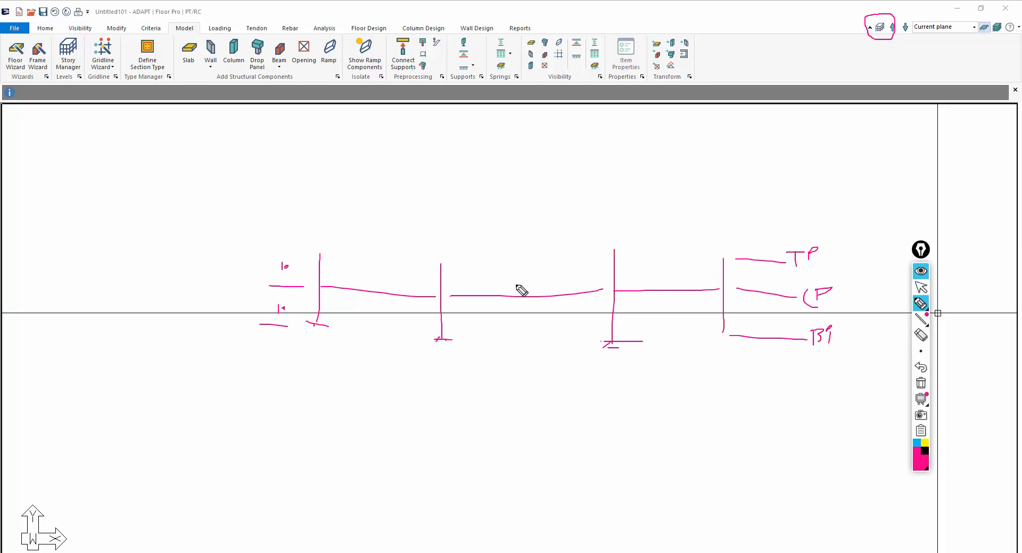
mouse_move(392, 212)
left_mouse_down()
mouse_move(428, 226)
mouse_move(492, 223)
left_mouse_up()
left_click_drag(487, 223, 505, 224)
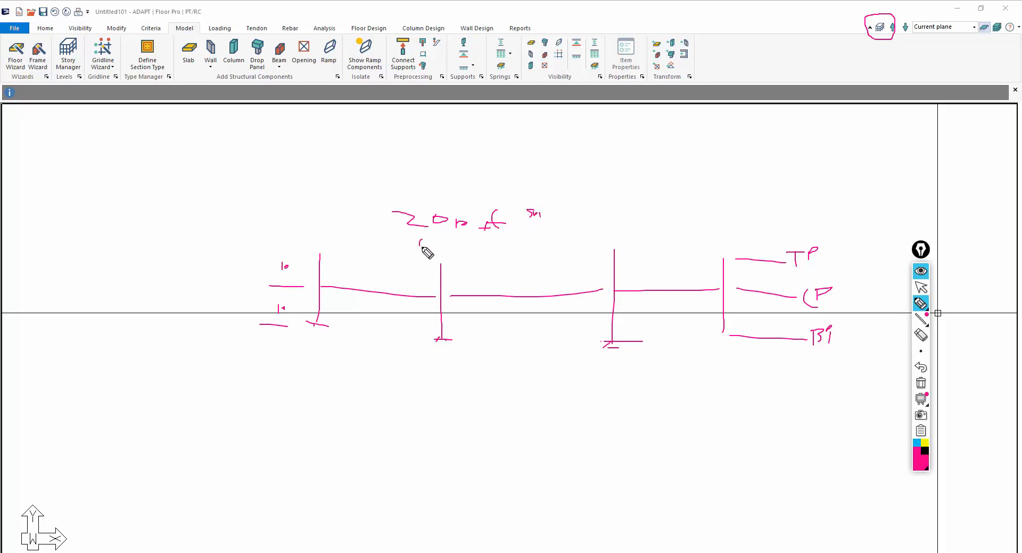
left_click_drag(411, 243, 434, 245)
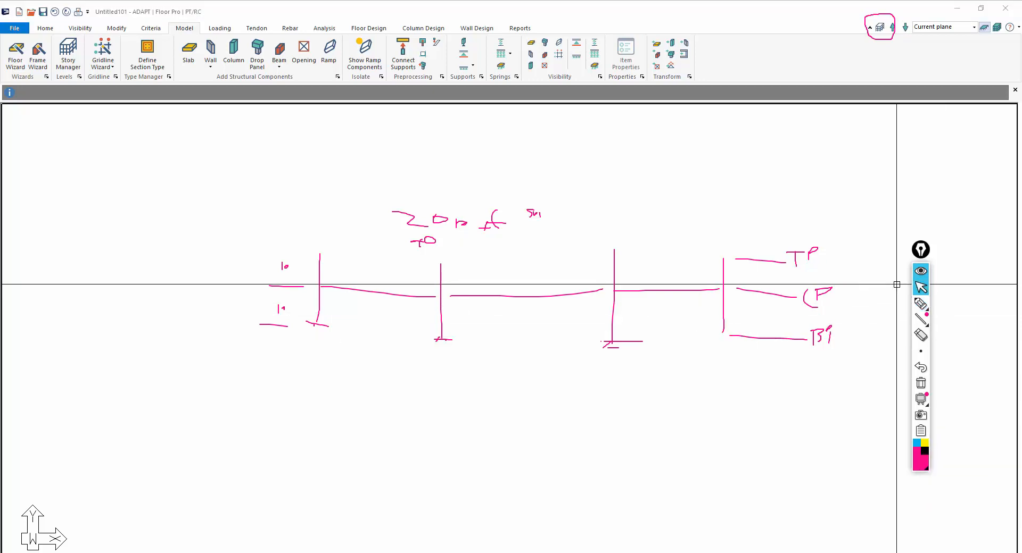
- Label each of the three spans in the frame sketch as 66' with the annotation pen
left_click(920, 303)
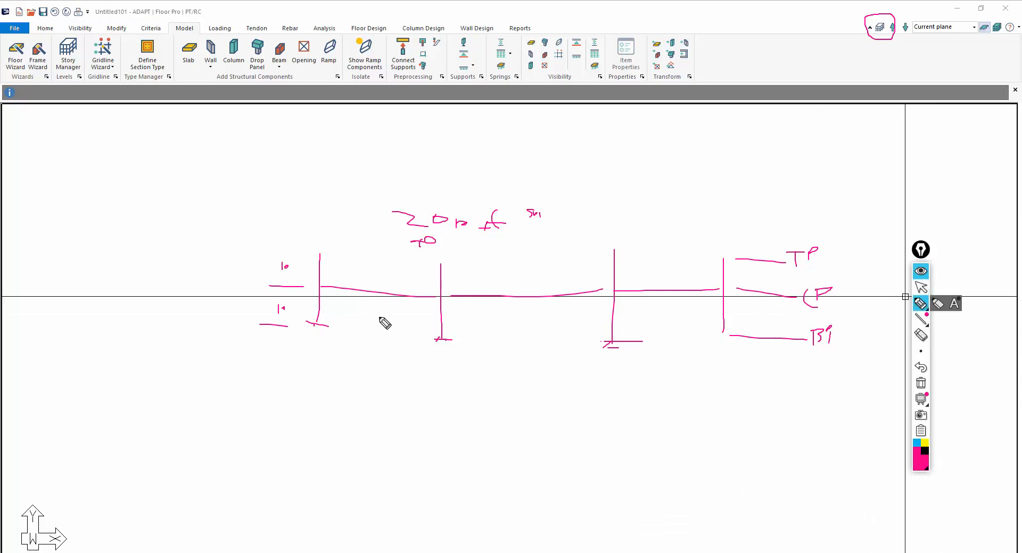
left_click_drag(375, 314, 393, 318)
left_click_drag(396, 306, 396, 310)
left_click_drag(526, 320, 525, 321)
left_click_drag(533, 315, 533, 319)
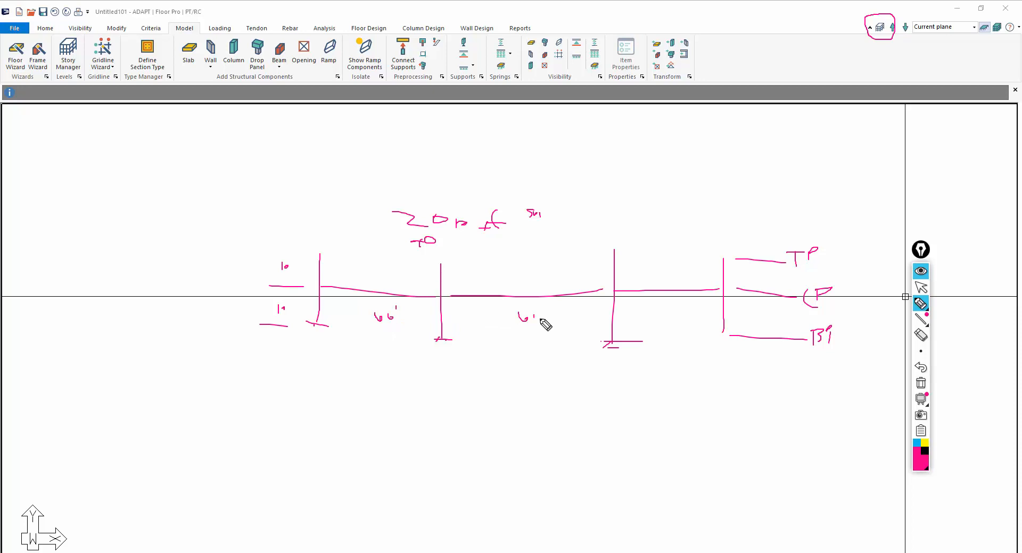
left_click_drag(658, 315, 657, 314)
left_click_drag(664, 310, 665, 315)
- Annotate the frame sketch with a size note over the last span, numbers 1 and 2, and a 16" arrow at the middle span
left_click_drag(669, 259, 690, 261)
left_click_drag(503, 268, 538, 265)
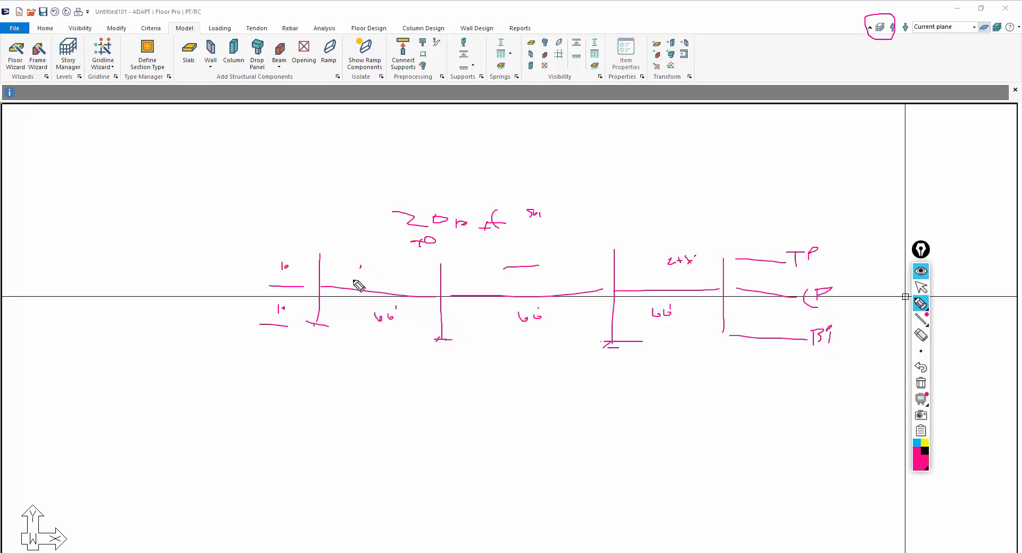
left_click_drag(346, 300, 346, 313)
left_click_drag(691, 302, 701, 308)
left_click_drag(712, 296, 711, 317)
mouse_move(534, 296)
left_mouse_down()
mouse_move(532, 278)
mouse_move(562, 272)
left_mouse_up()
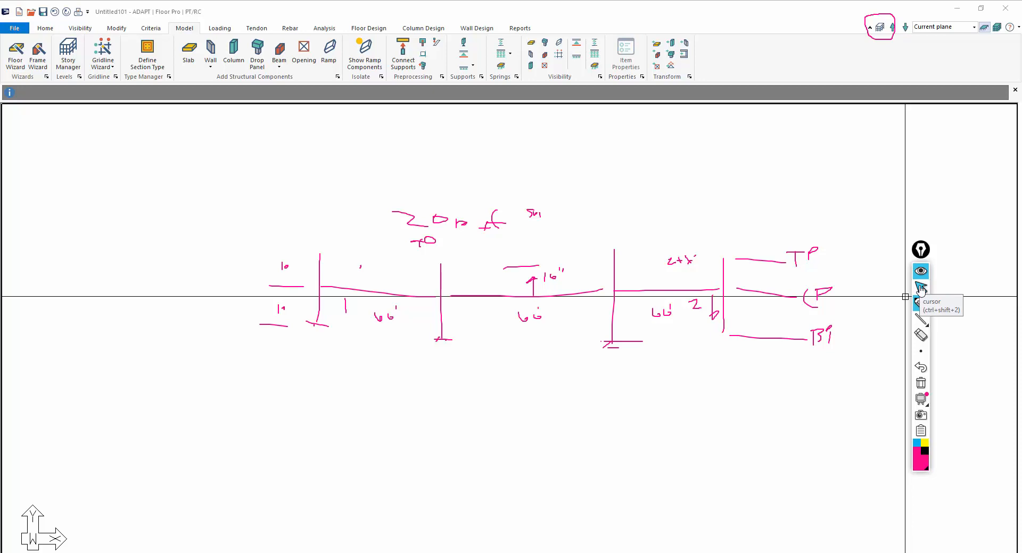
- Circle the coordinate axes with the annotation pen and clear all the annotations from the screen
mouse_move(36, 470)
left_mouse_down()
mouse_move(22, 512)
mouse_move(98, 502)
mouse_move(44, 495)
left_mouse_up()
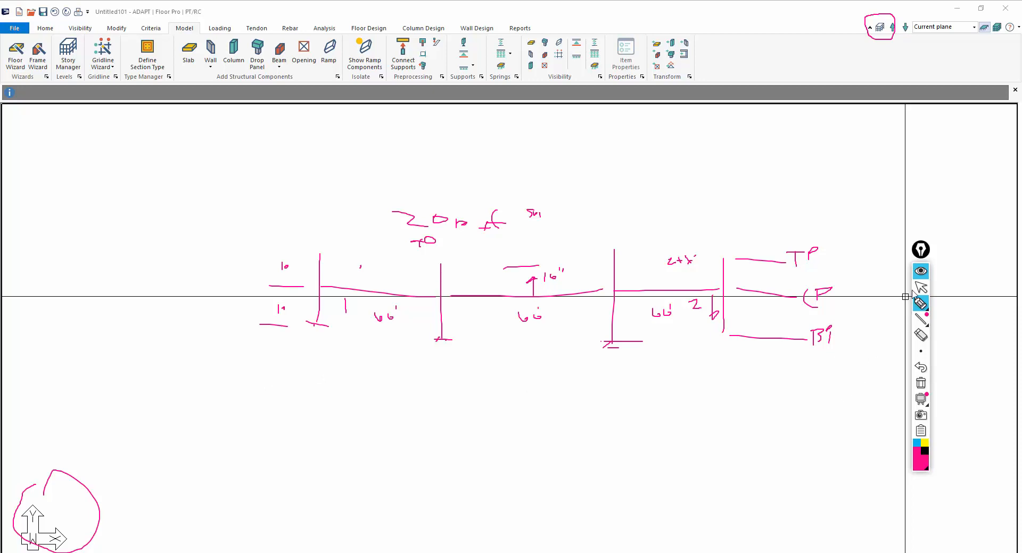
left_click(919, 383)
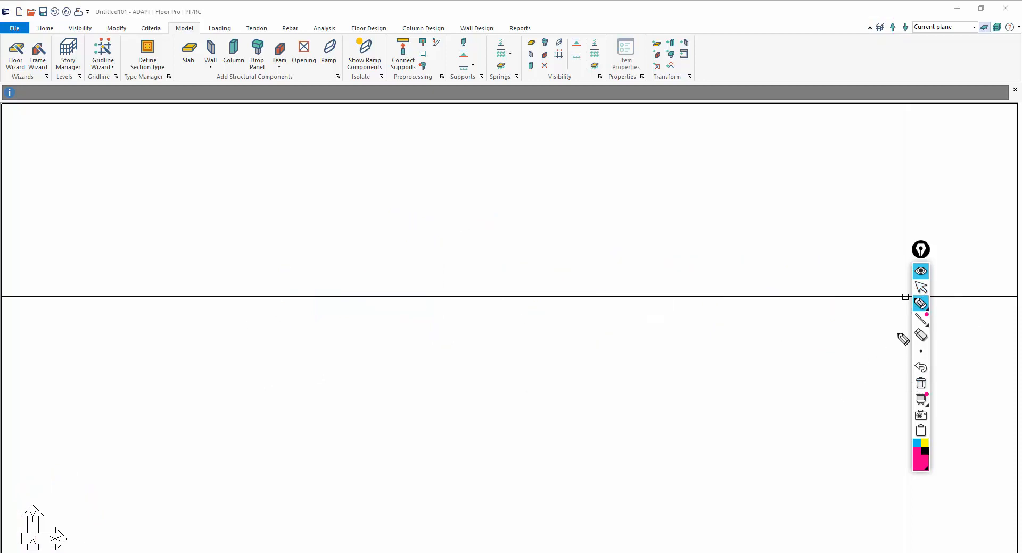
left_click(921, 287)
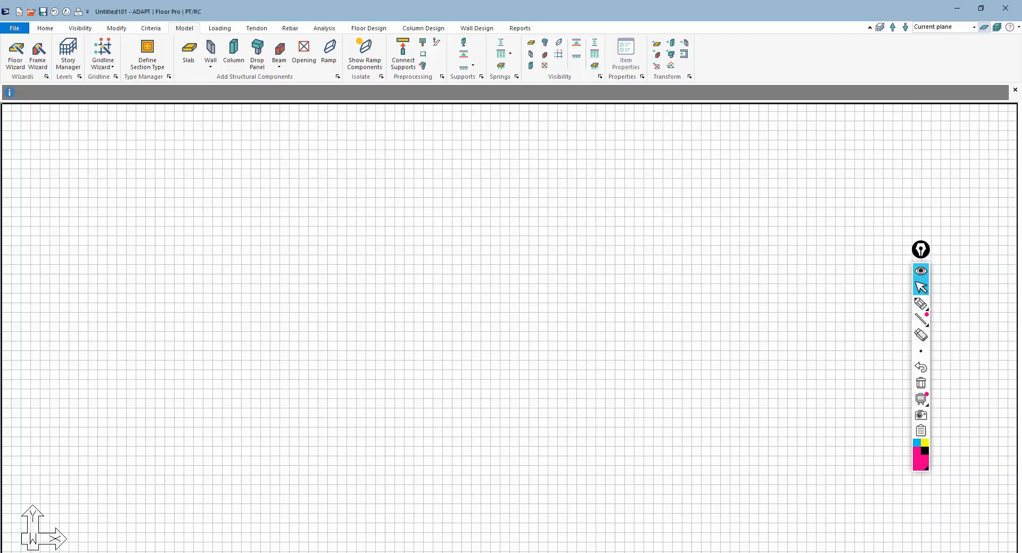
- Set the drawing grid spacing to 10 ft in both the X and Y directions
left_click(612, 551)
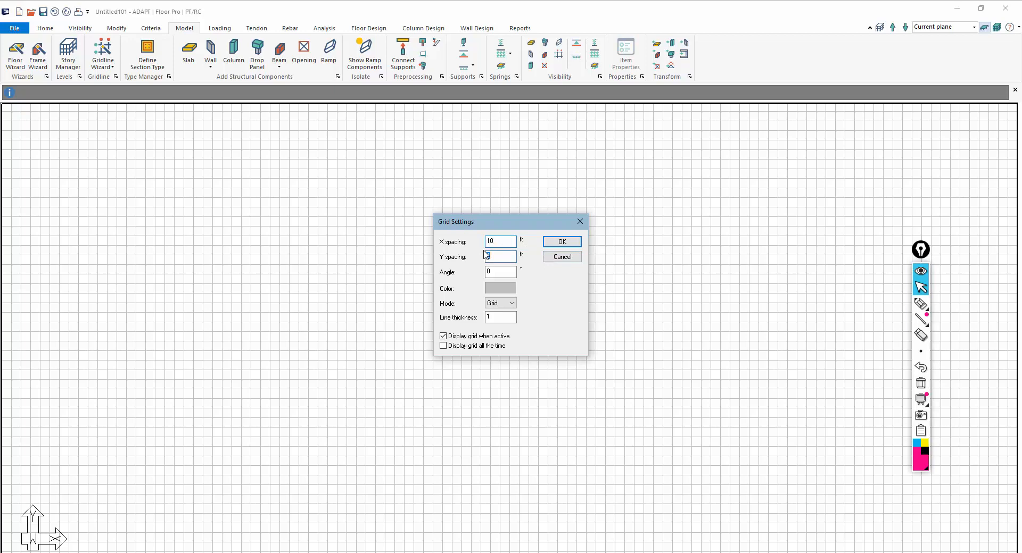
key("Return")
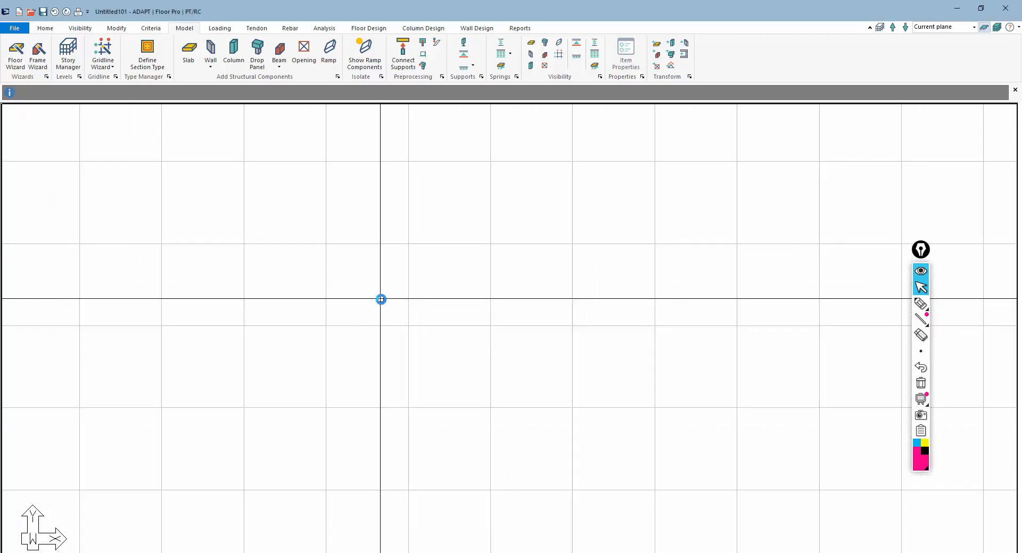
- Start a new rectangular column and set its cross-section to A 24 in by B 24 in
left_click(234, 53)
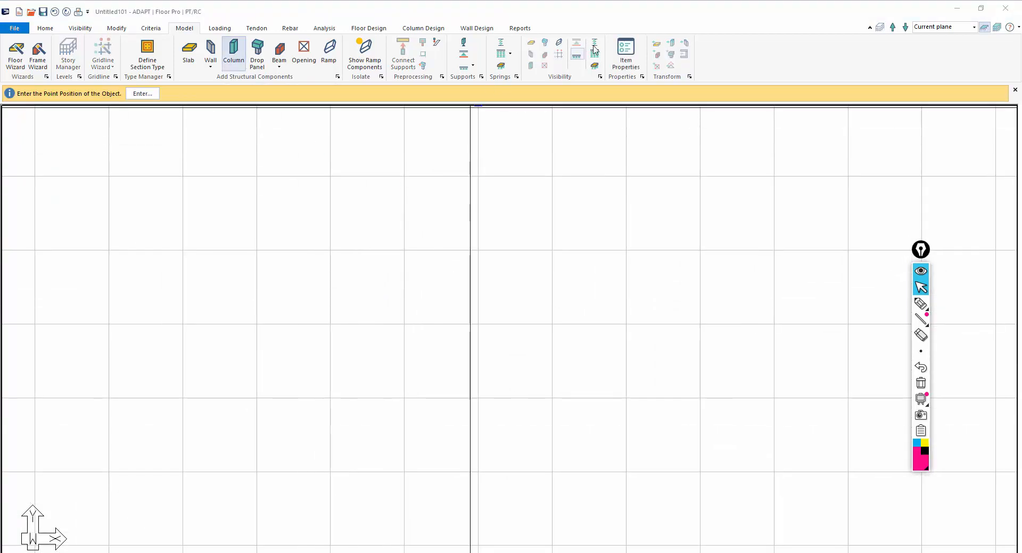
left_click(626, 54)
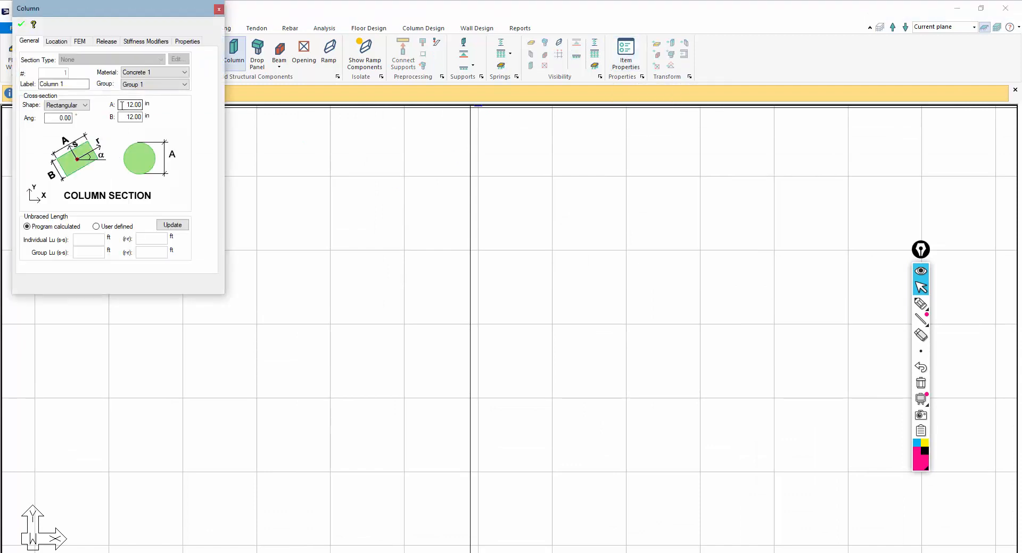
left_click_drag(143, 16, 269, 153)
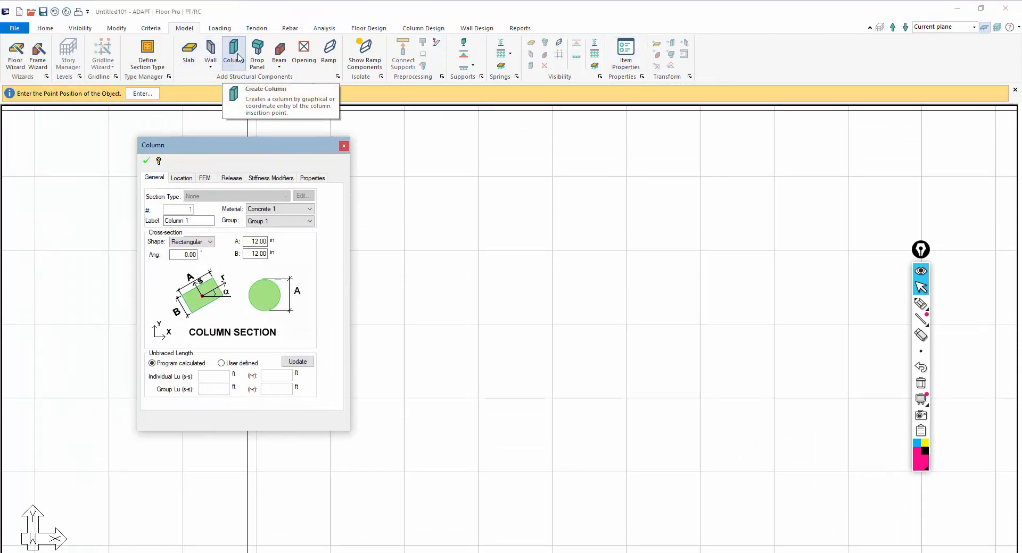
left_click_drag(252, 241, 272, 241)
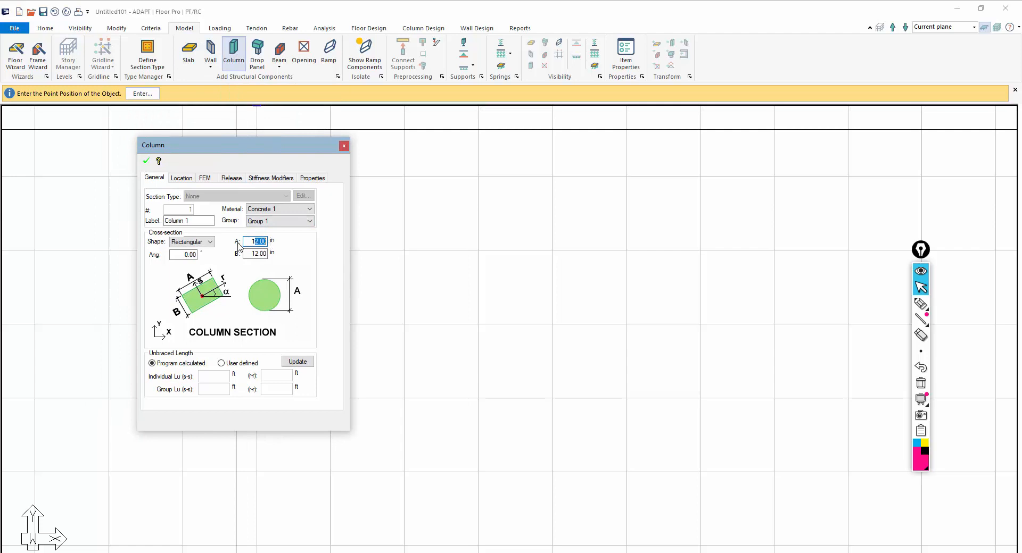
type("2.00")
left_click_drag(249, 254, 312, 261)
type("24")
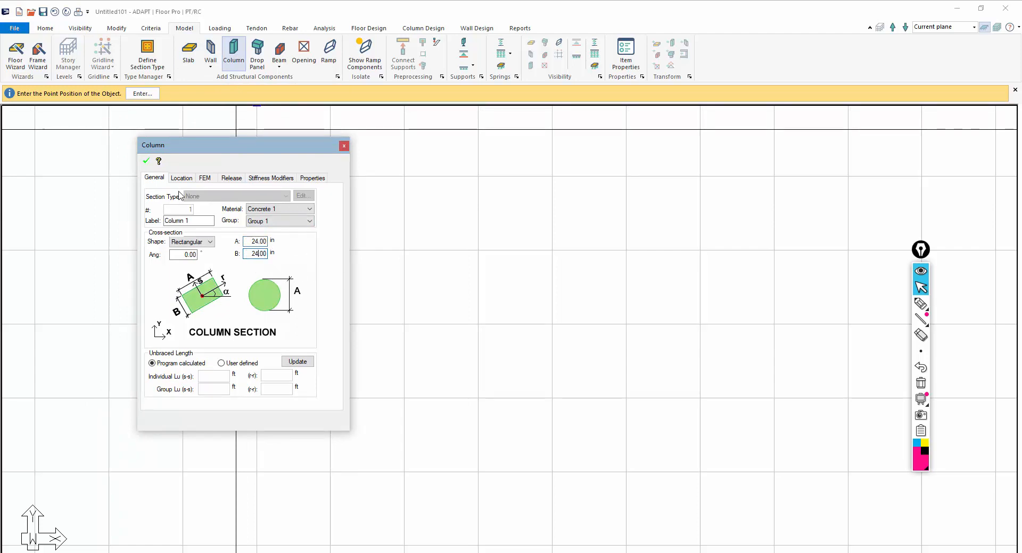
left_click(146, 162)
- Place one column at a grid intersection in the current plane and end column creation
scroll(394, 318, "down", 3)
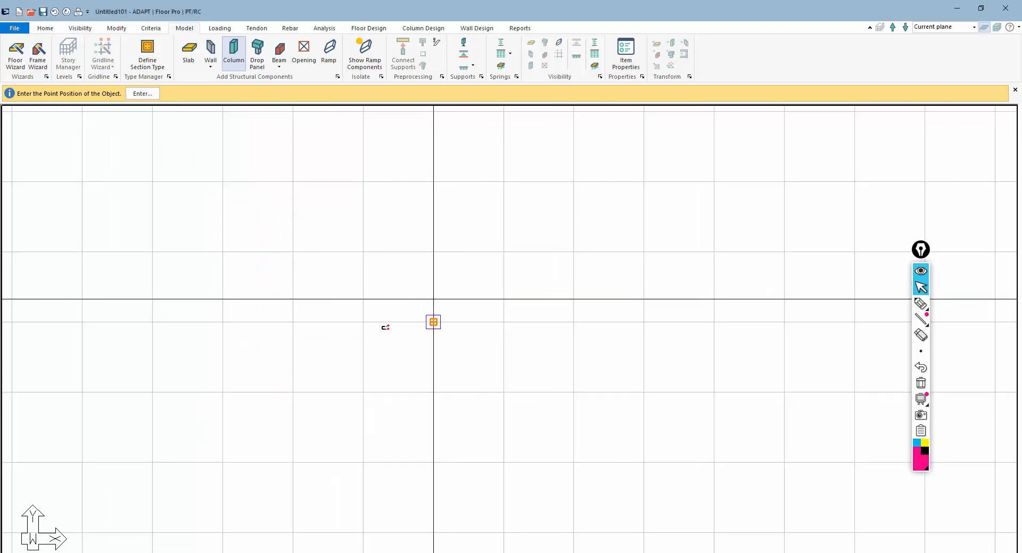
scroll(305, 311, "down", 1)
scroll(328, 298, "down", 1)
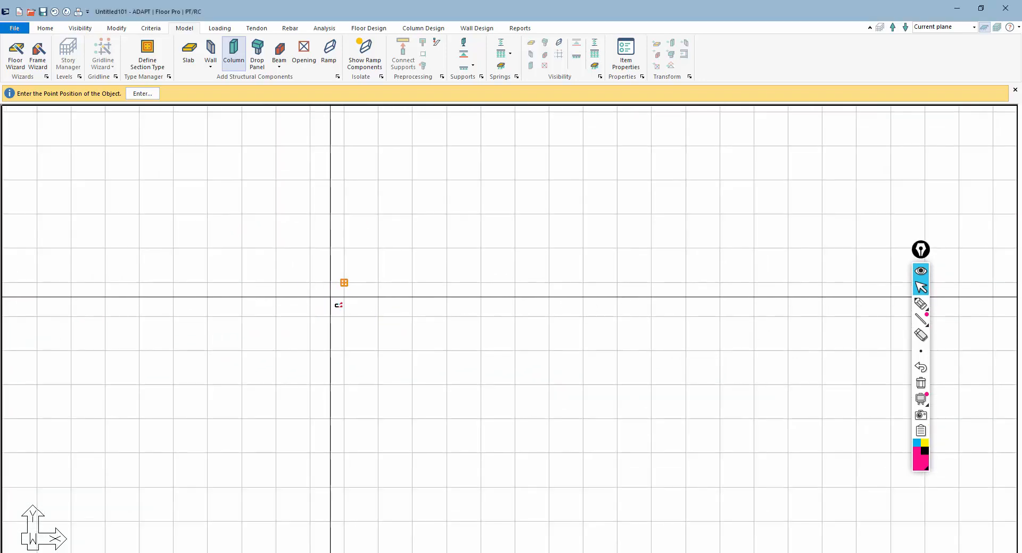
scroll(347, 296, "up", 1)
left_click(350, 294)
scroll(317, 293, "down", 1)
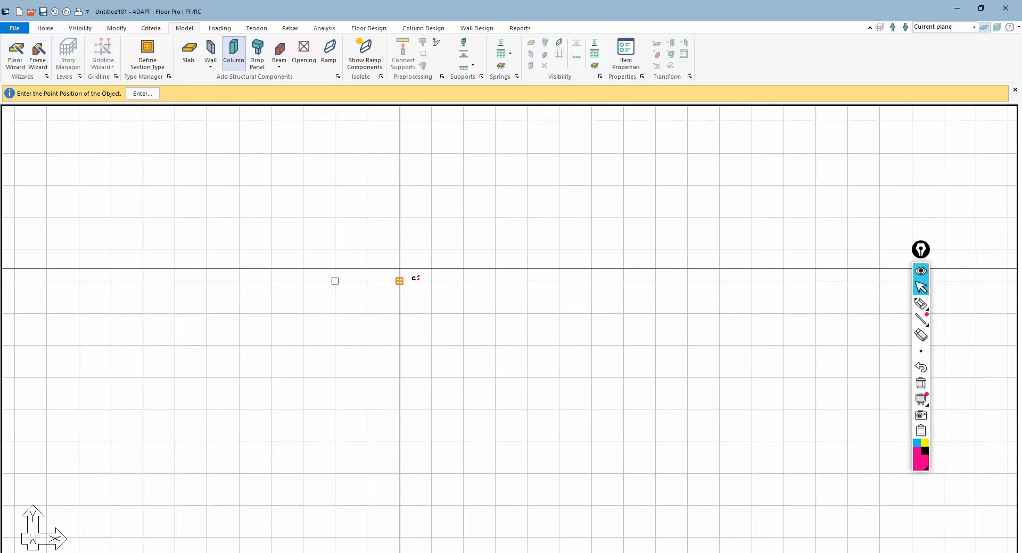
key("Escape")
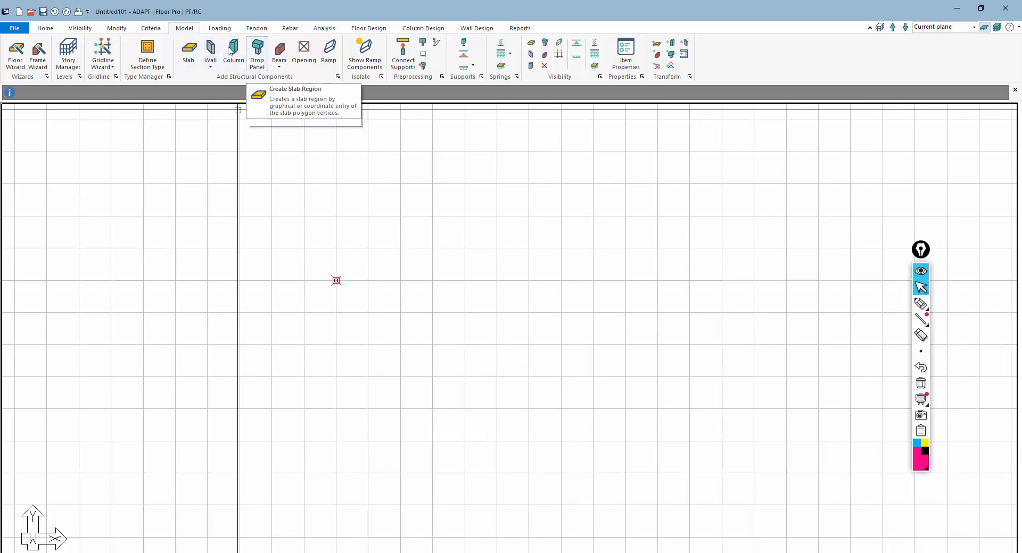
- Make one copy of the selected column by coordinates, with an X offset of 66 ft and a Y offset of 0
left_click(116, 27)
left_click(219, 51)
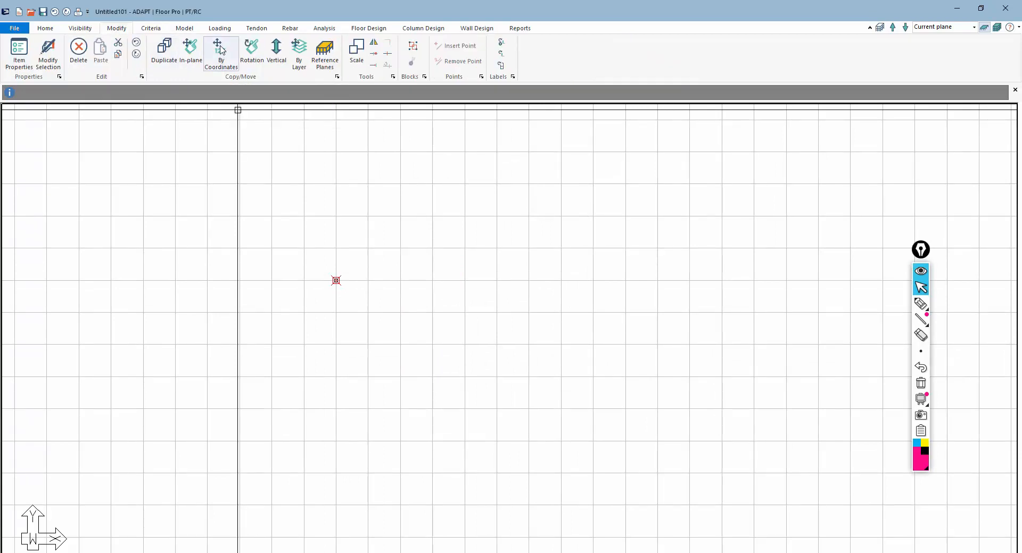
left_click_drag(465, 263, 504, 266)
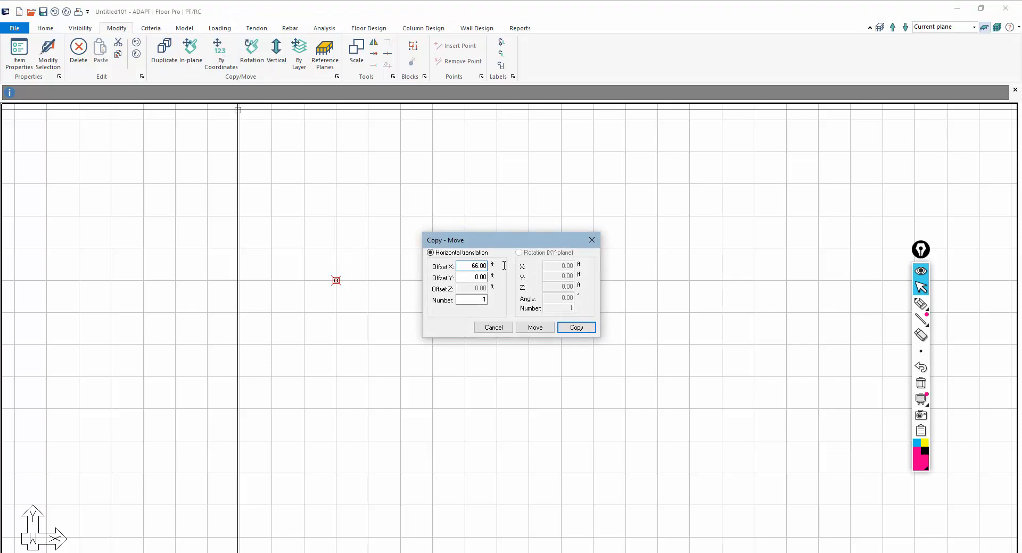
left_click(565, 327)
scroll(495, 372, "down", 1)
middle_click_drag(495, 371, 290, 321)
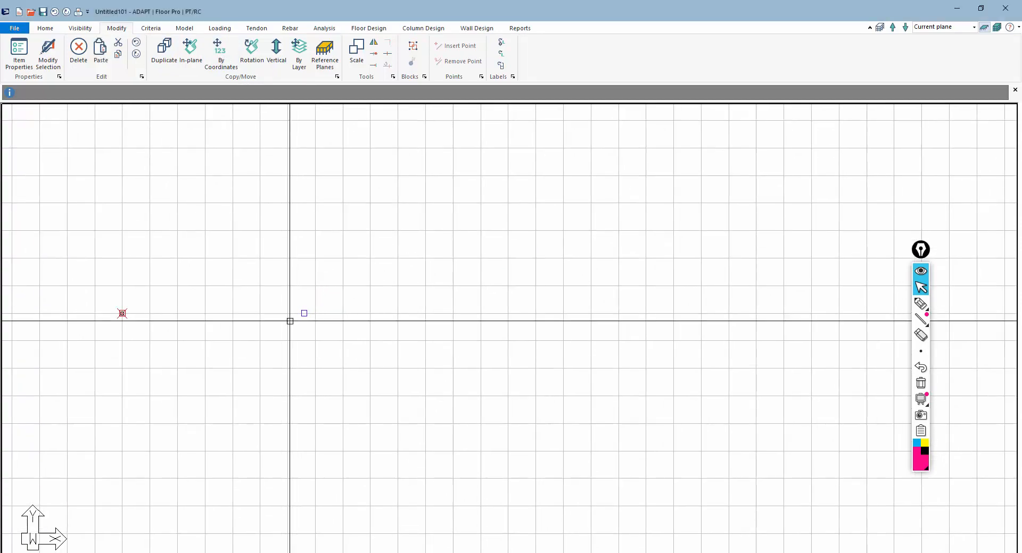
- Copy the second column by coordinates along X to add two more columns spaced 60 ft apart
left_click_drag(276, 299, 345, 327)
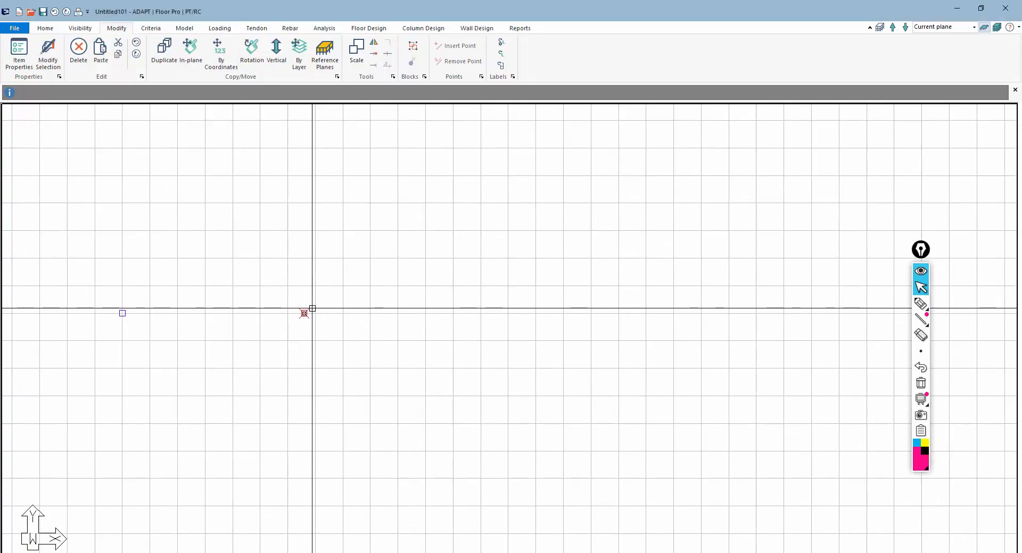
scroll(337, 339, "up", 1)
middle_click_drag(338, 339, 413, 319)
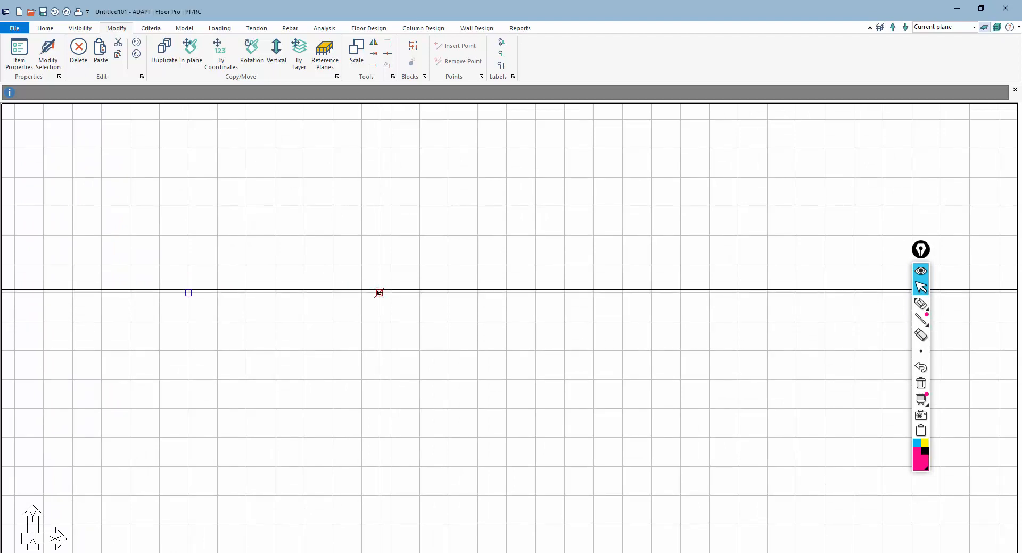
left_click(220, 53)
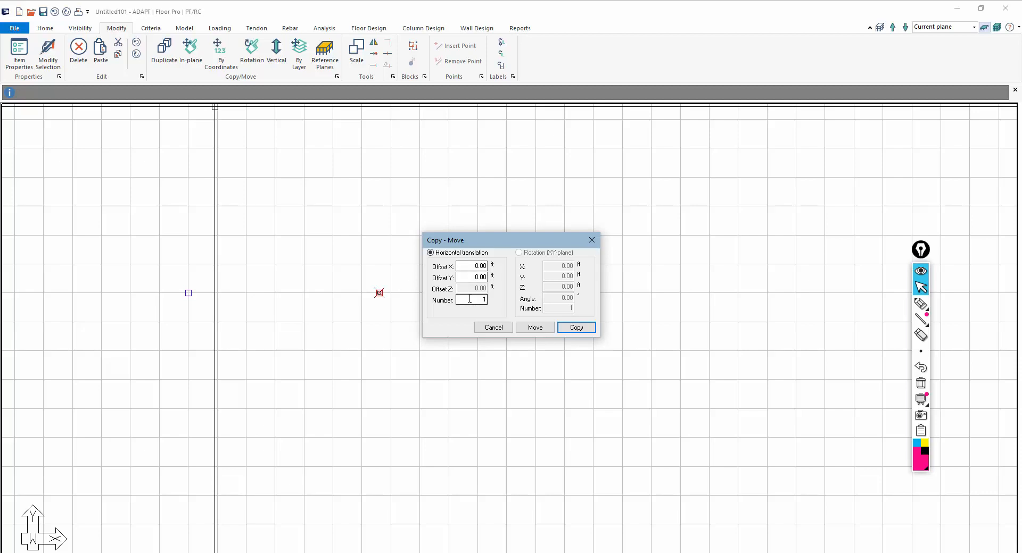
left_click_drag(472, 267, 514, 274)
left_click(572, 328)
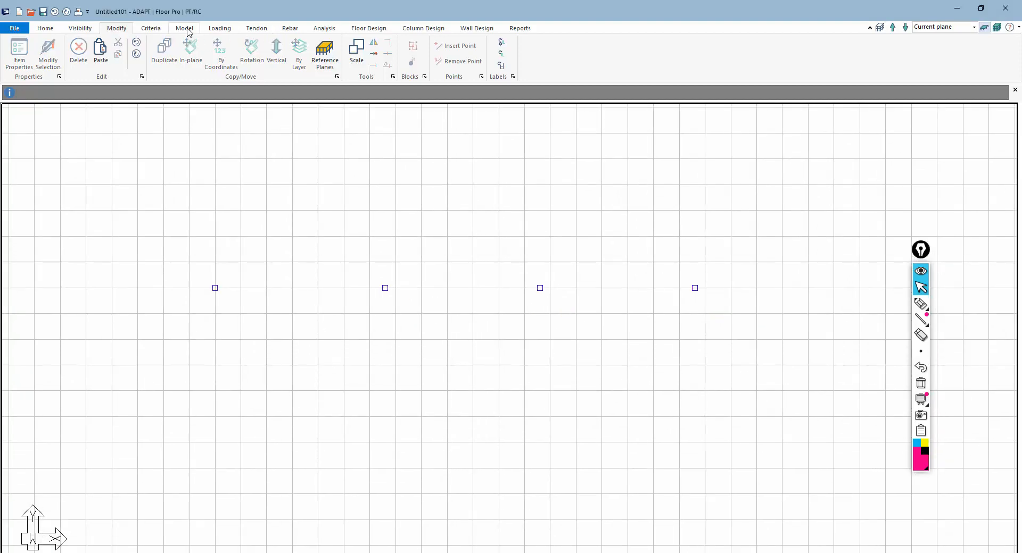
- Start a new beam and set its cross-section to 24 in wide and 42 in deep
left_click(184, 28)
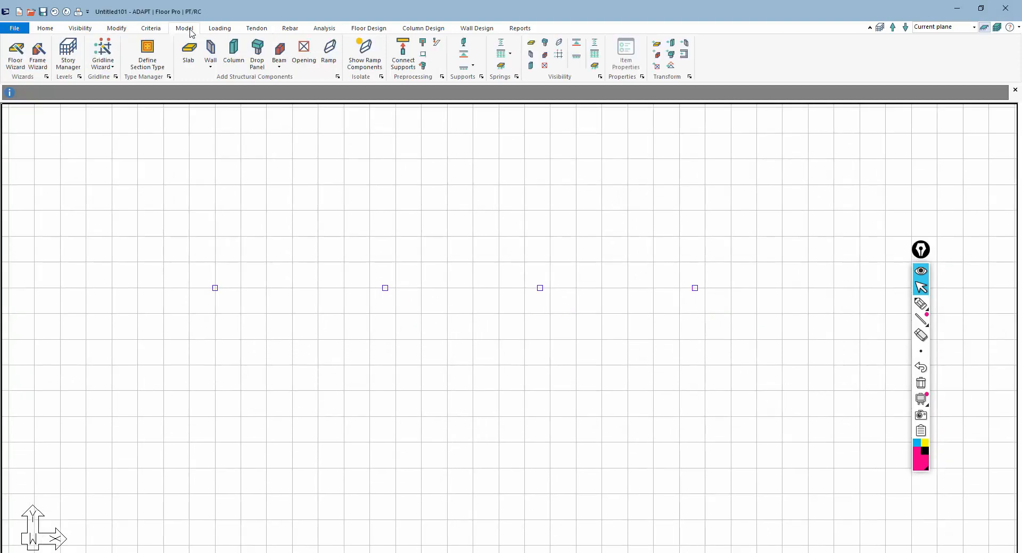
left_click(280, 53)
left_click(626, 54)
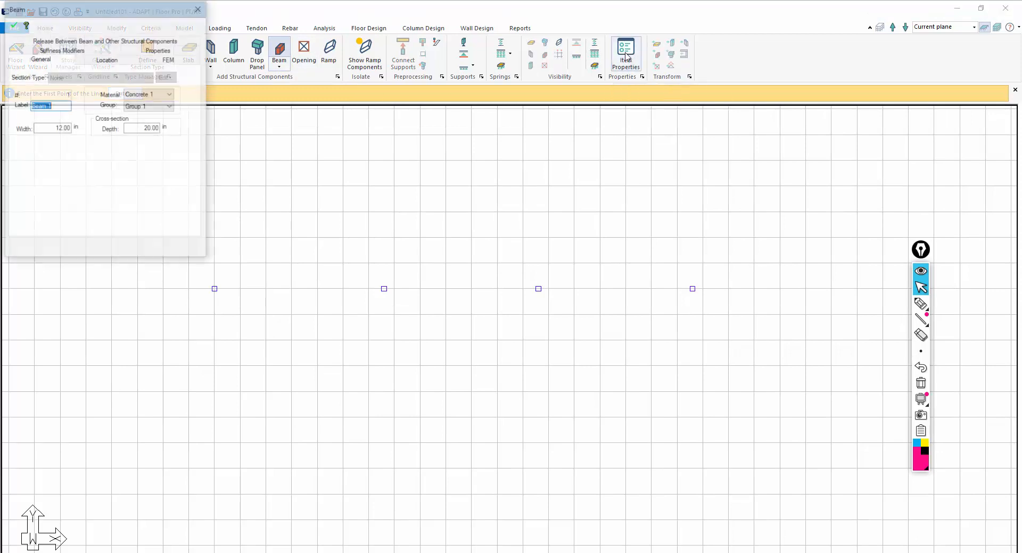
left_click_drag(54, 129, 80, 129)
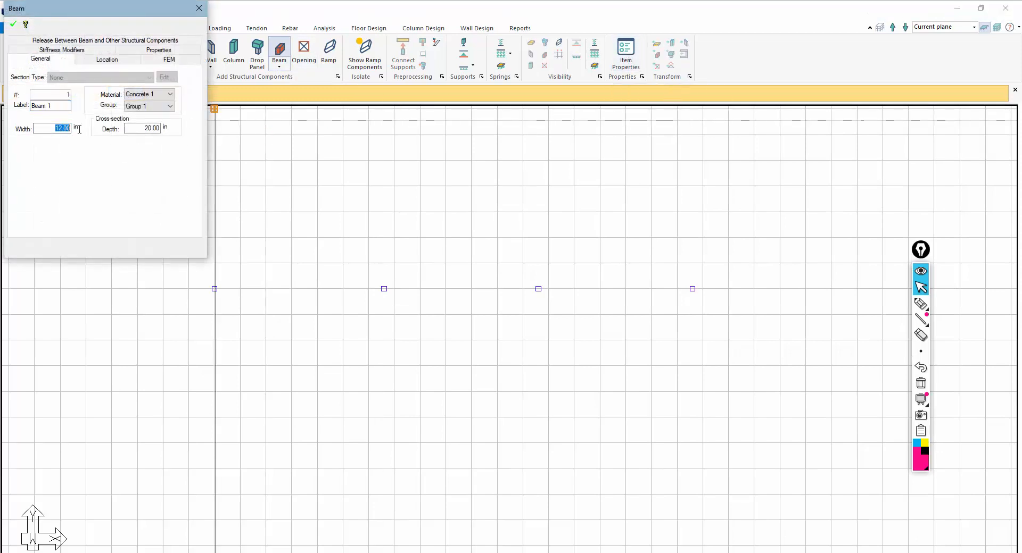
type("24")
left_click_drag(125, 128, 161, 128)
left_click(13, 23)
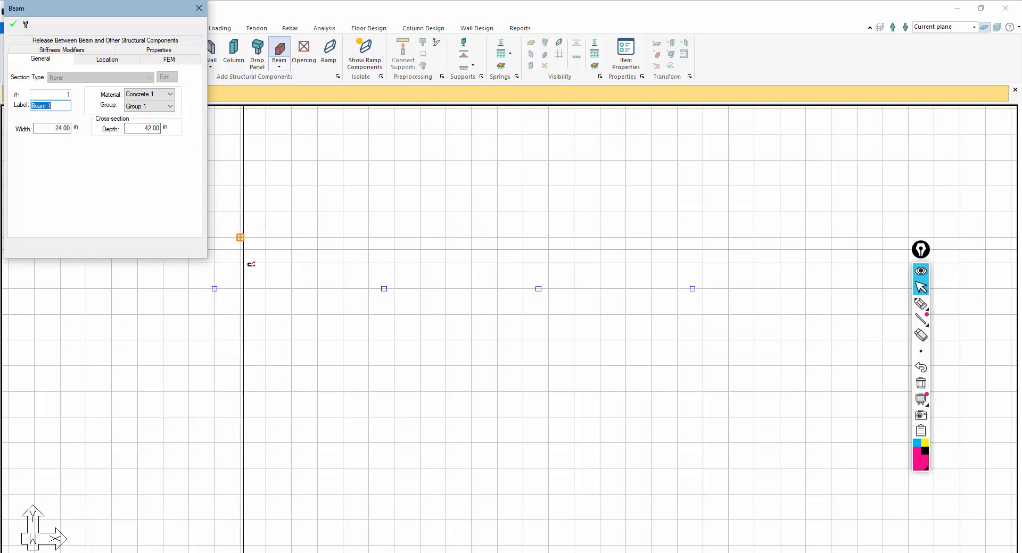
- Draw the first-span beam from the first column to the second and end beam creation
left_click(214, 289)
left_click(384, 289)
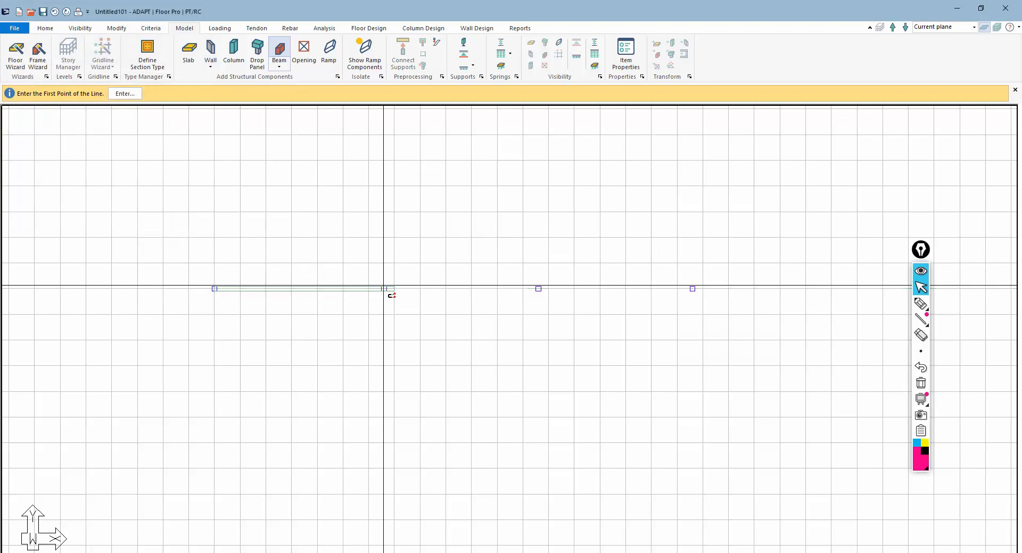
scroll(370, 292, "up", 2)
key("Escape")
left_click(365, 291)
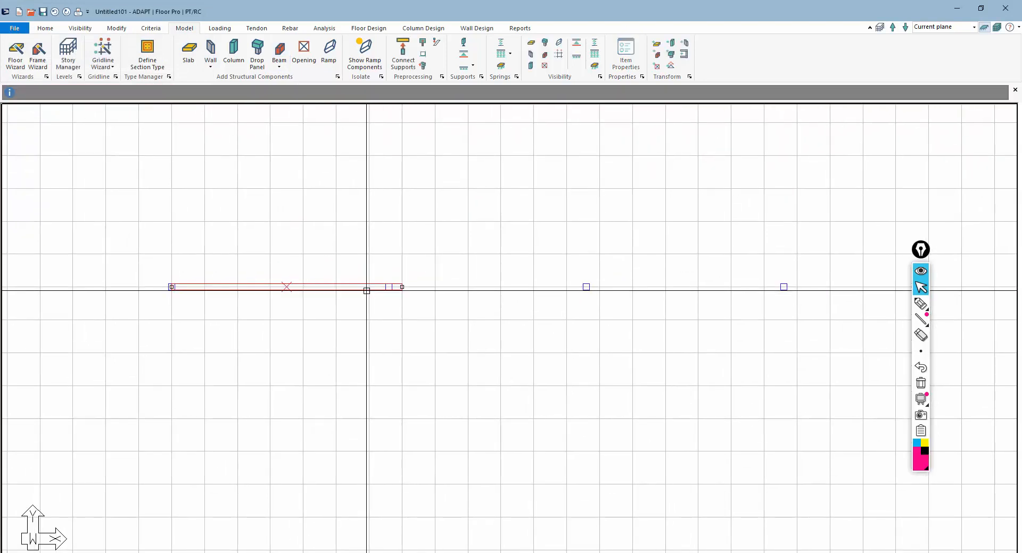
left_click(403, 289)
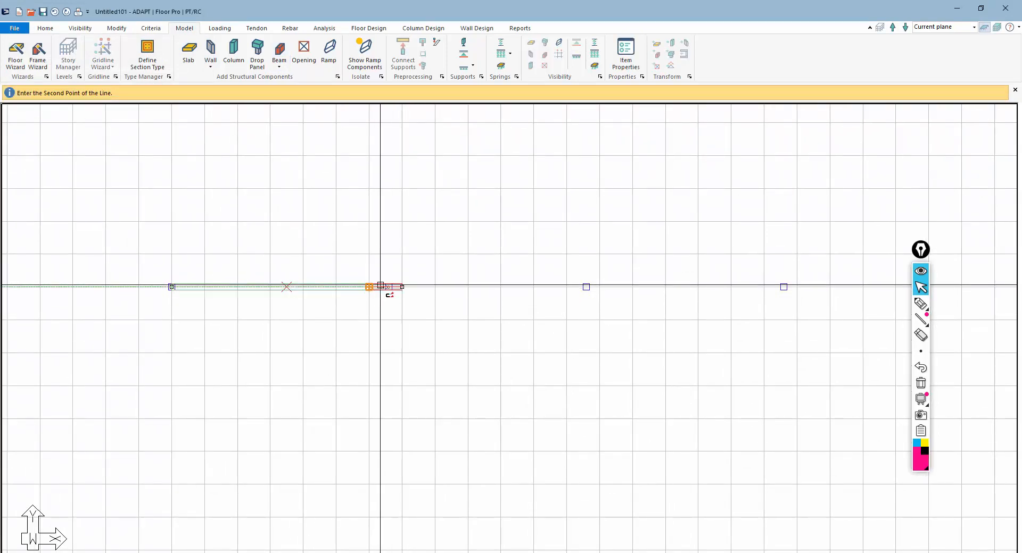
key("Escape")
key("Escape")
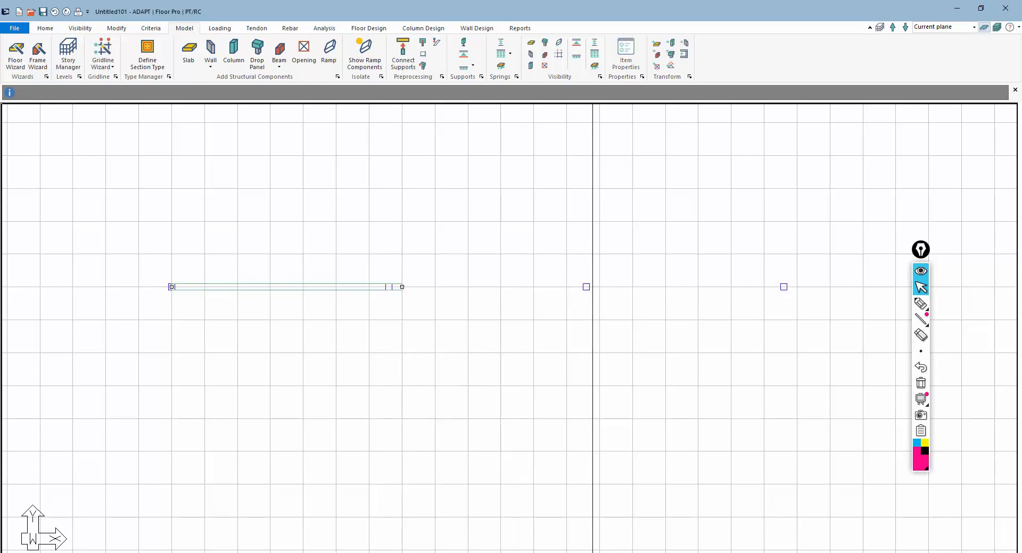
- Move the far end point of the first-span beam onto the centre of the second column
left_click(397, 286)
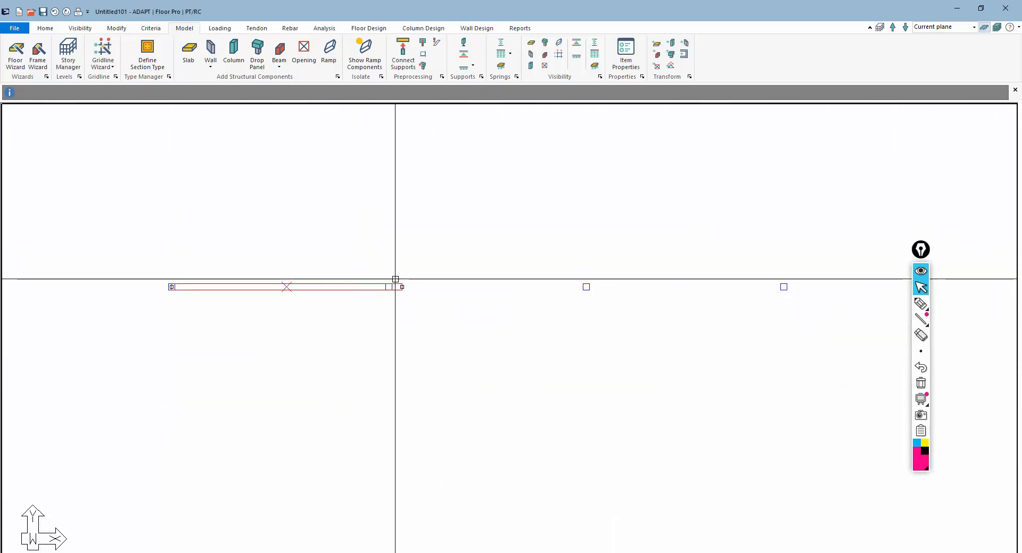
left_click(402, 288)
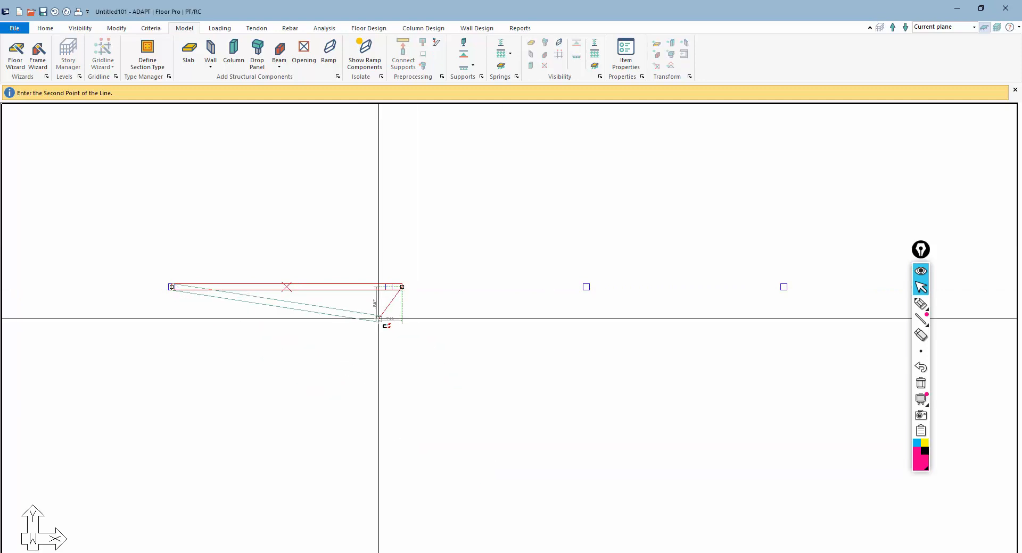
left_click(389, 287)
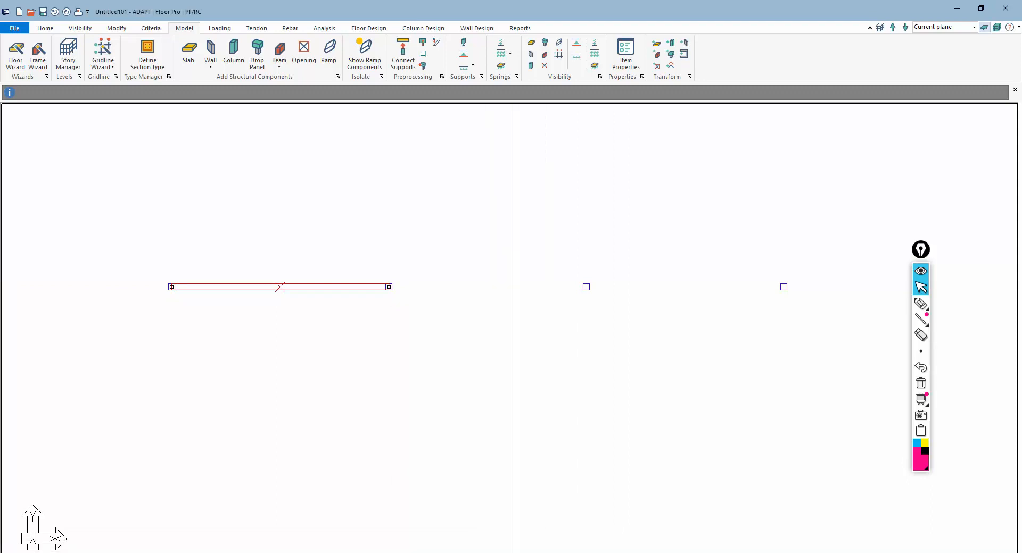
- Start another beam and set its cross-section depth to 38 in
left_click(45, 30)
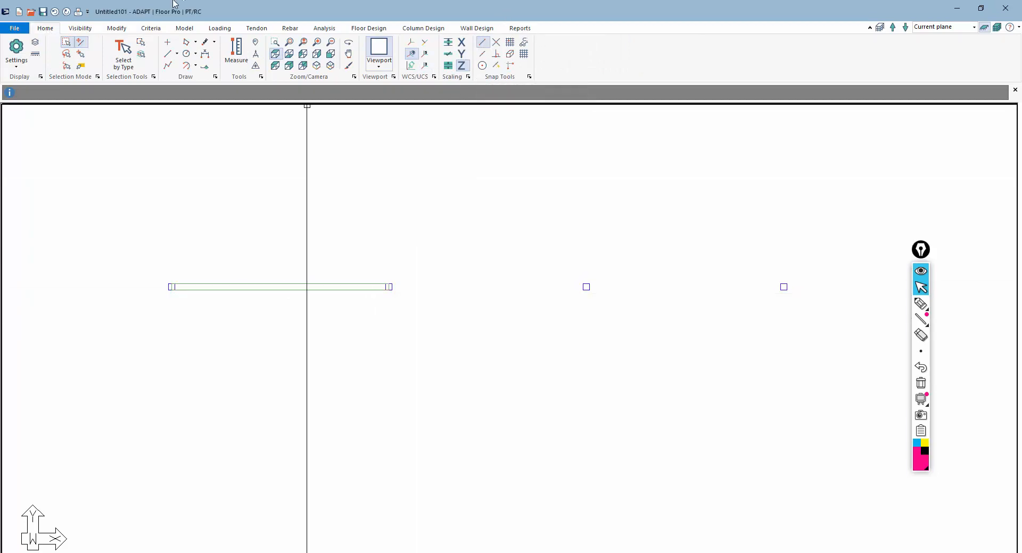
left_click(185, 29)
left_click(279, 53)
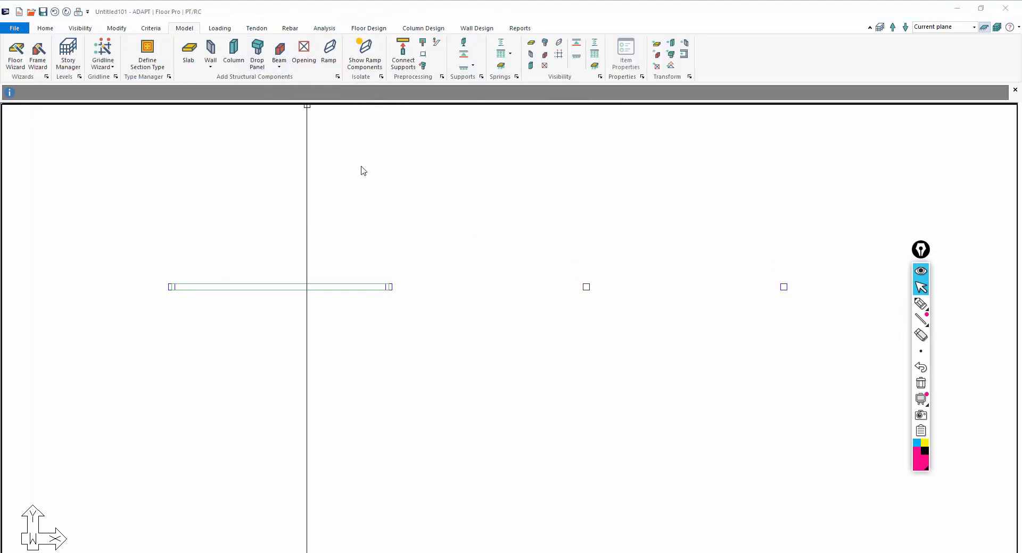
left_click(626, 55)
left_click_drag(143, 129, 210, 142)
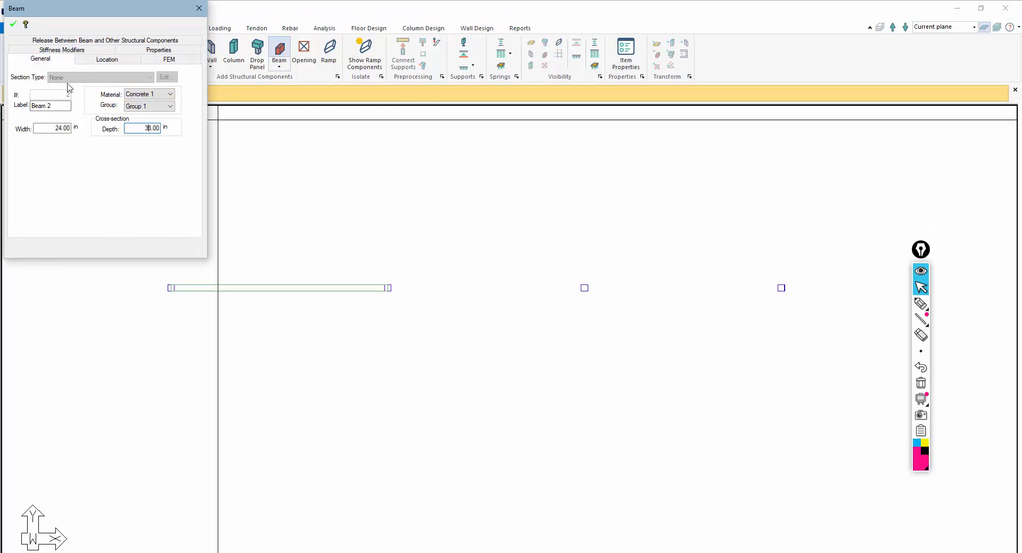
left_click(12, 26)
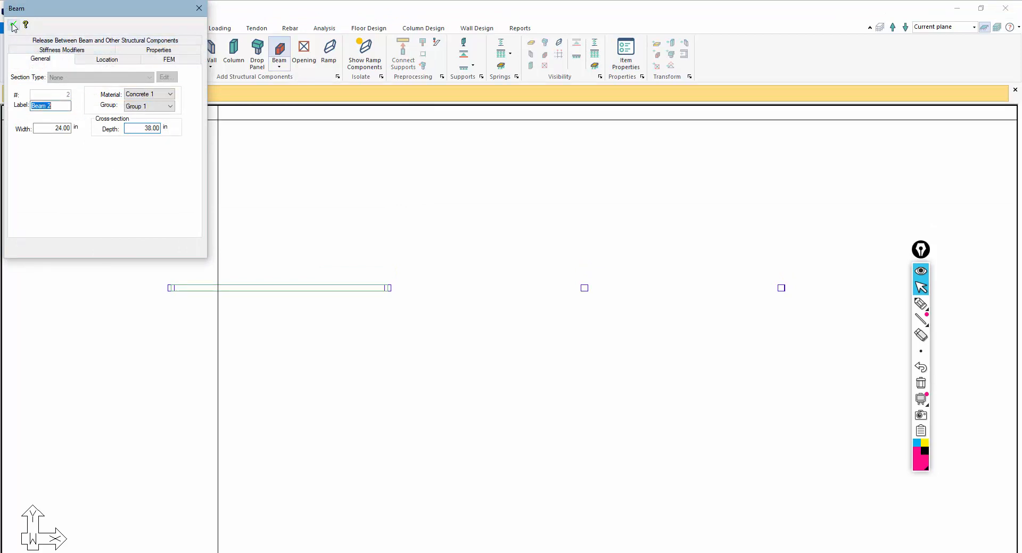
- Draw beams from the second to the third column and from the third to the fourth, and end beam creation
left_click(388, 288)
left_click(585, 289)
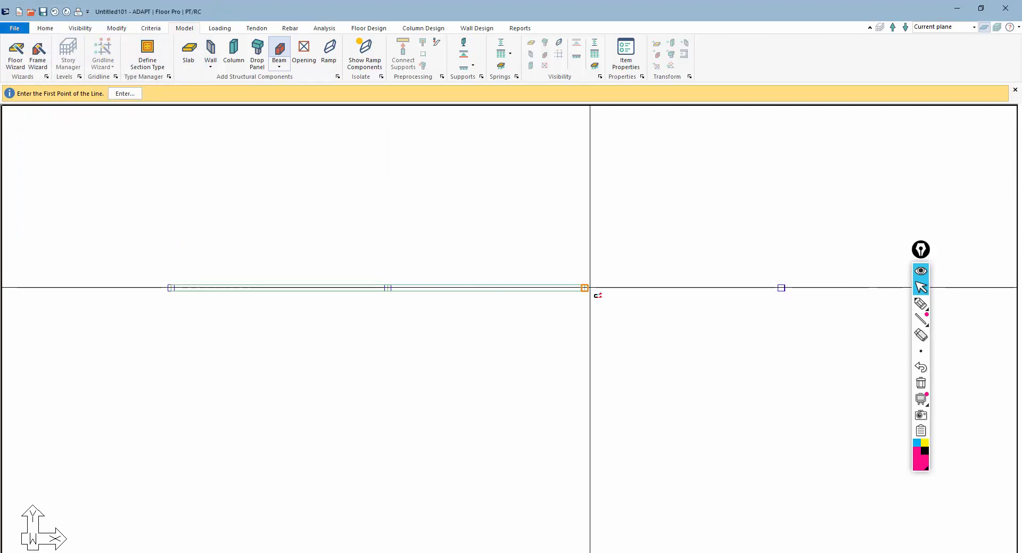
left_click(781, 288)
scroll(483, 396, "down", 1)
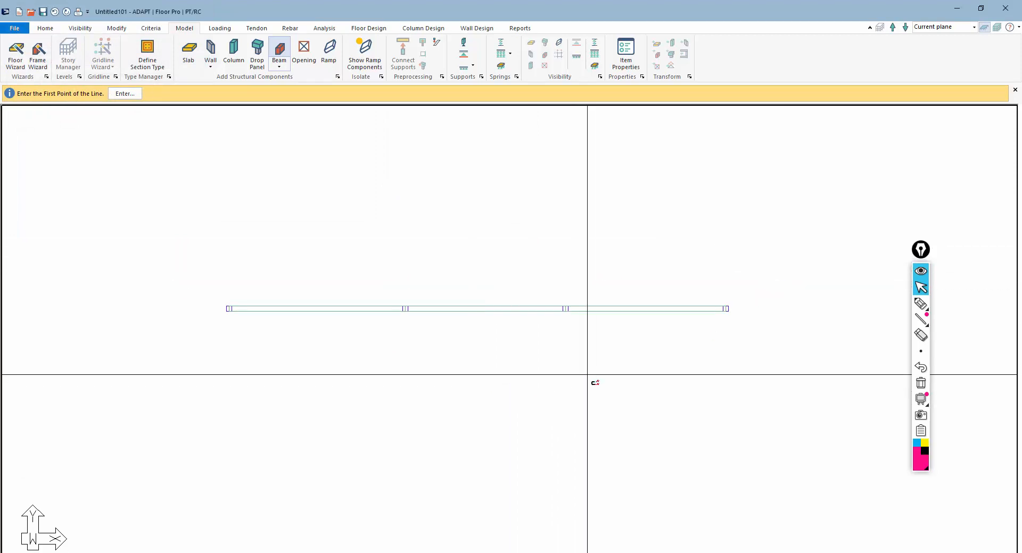
scroll(570, 378, "up", 1)
key("Escape")
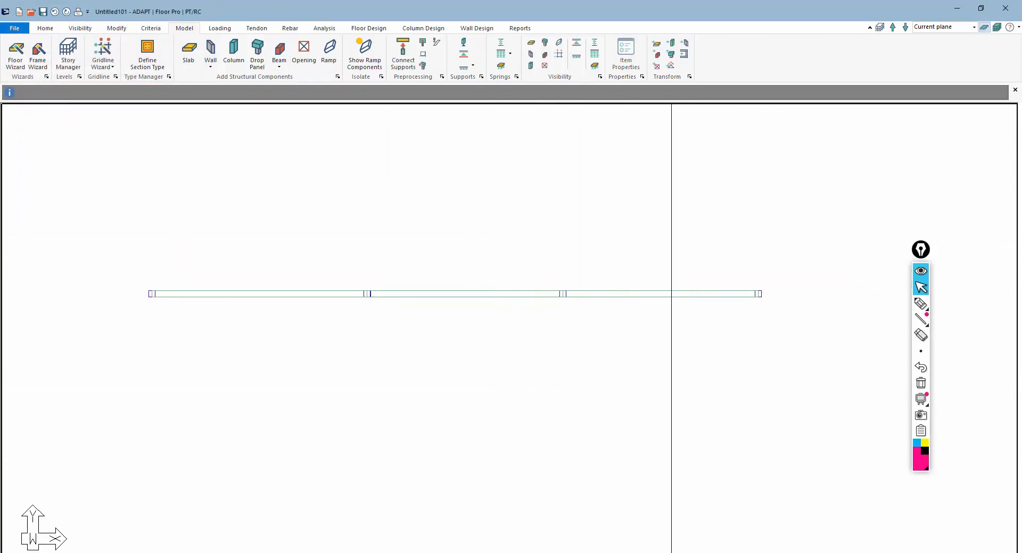
- In the XZ elevation view, copy all four columns vertically up one time to the existing planes
left_click(580, 552)
scroll(478, 394, "down", 2)
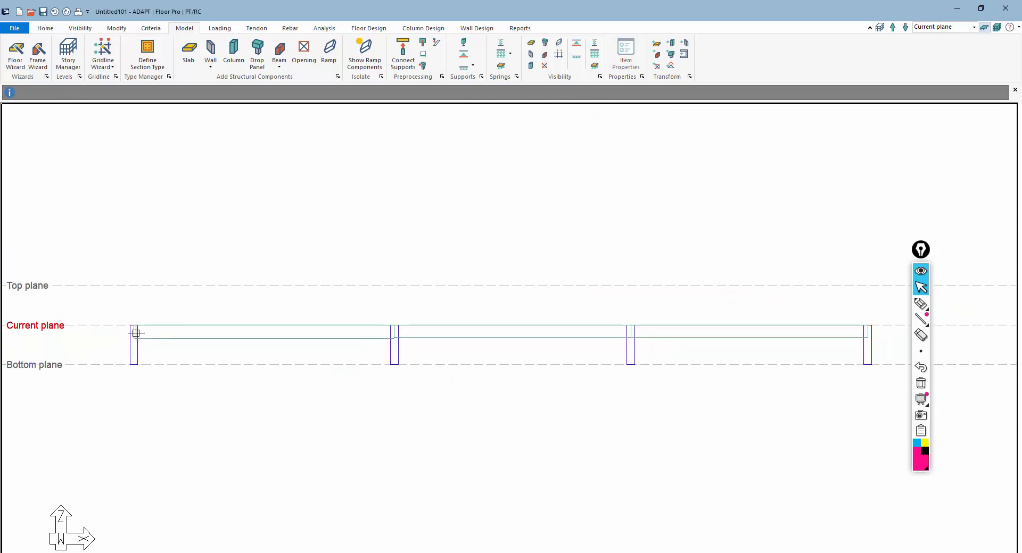
left_click_drag(879, 358, 107, 374)
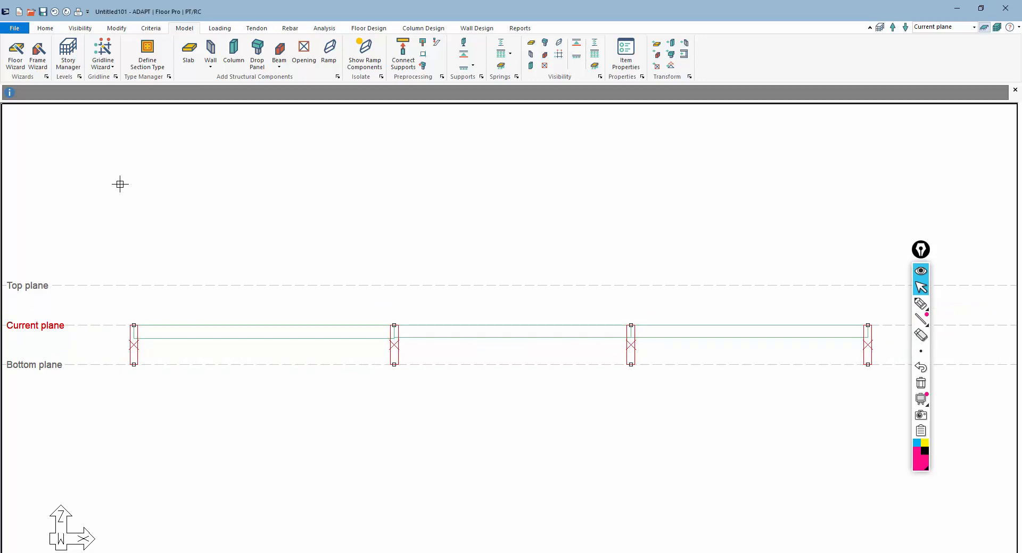
left_click(115, 31)
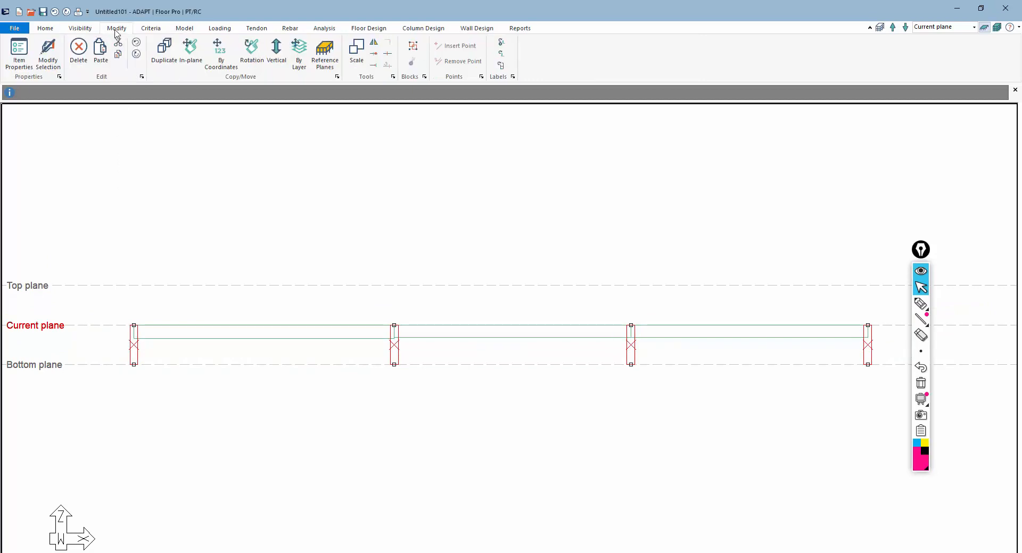
left_click(276, 51)
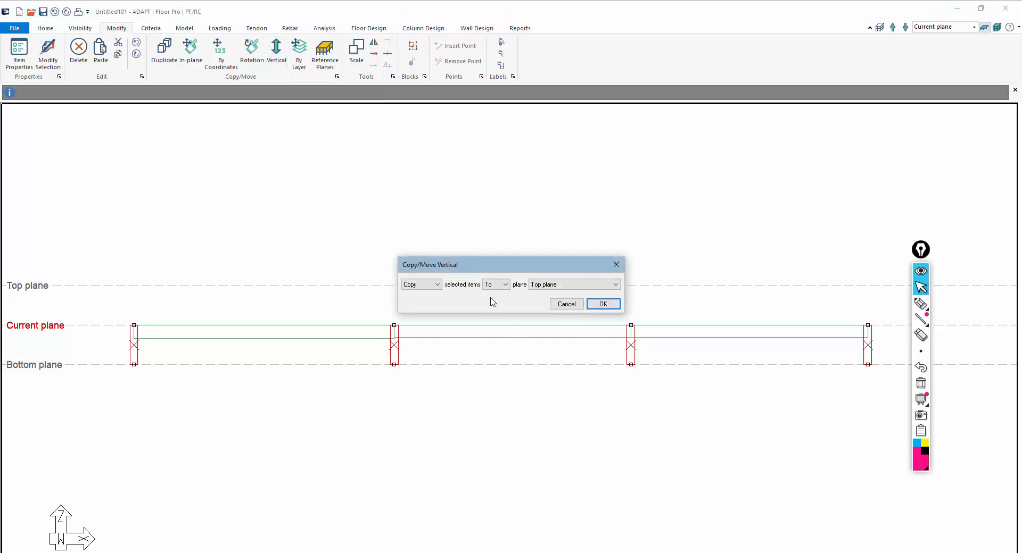
left_click(495, 285)
left_click(495, 301)
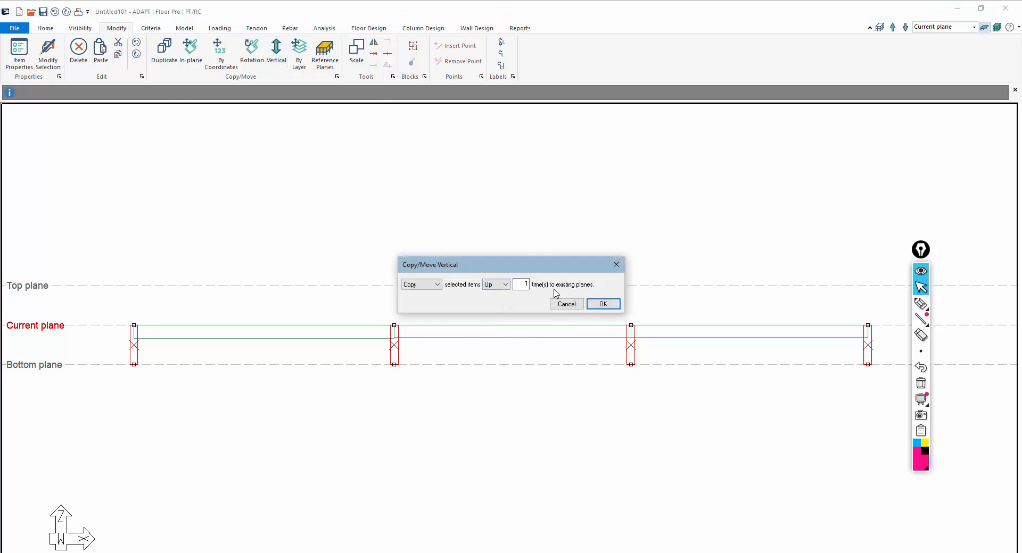
left_click(602, 304)
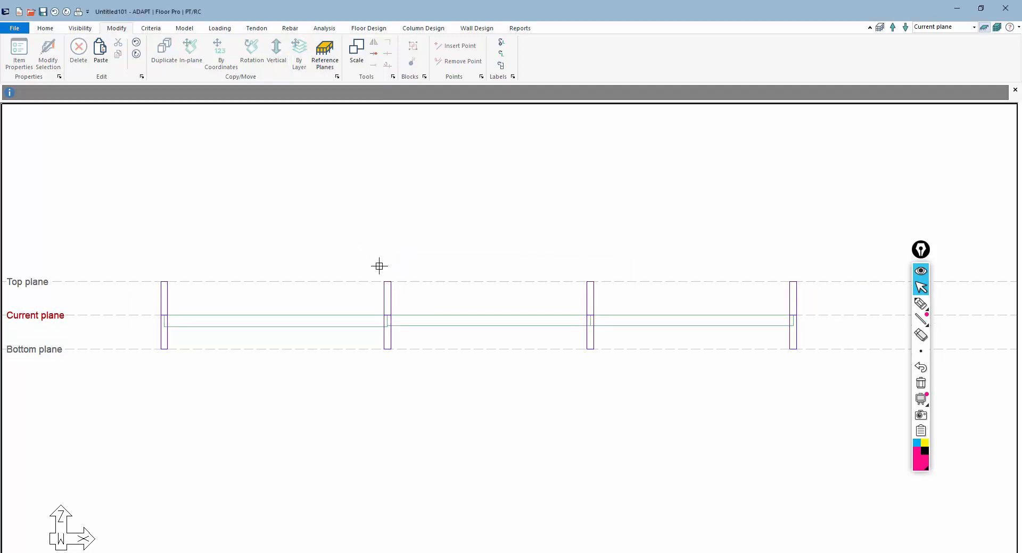
left_click(921, 298)
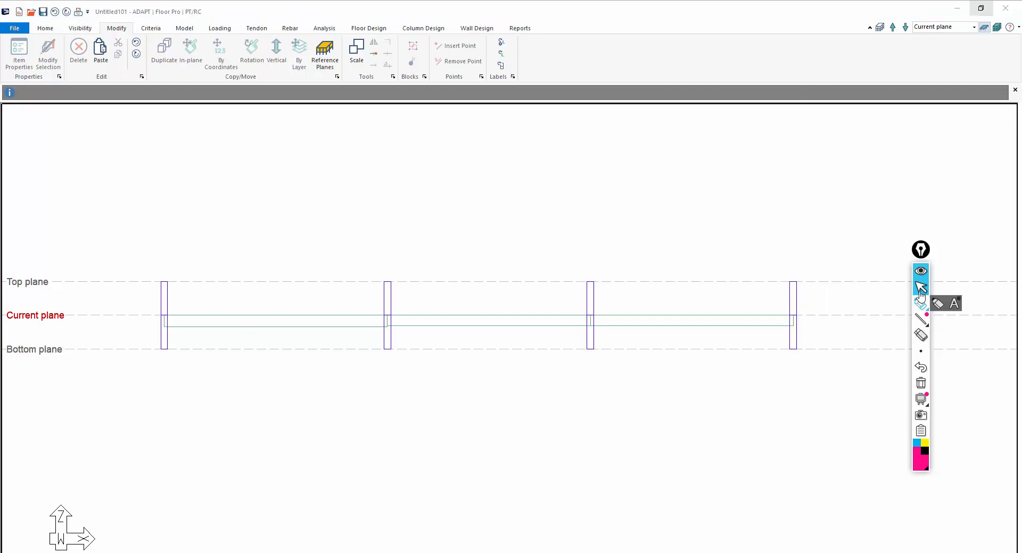
mouse_move(980, 38)
left_mouse_down()
mouse_move(994, 33)
mouse_move(993, 20)
mouse_move(968, 30)
mouse_move(982, 42)
mouse_move(644, 221)
left_mouse_up()
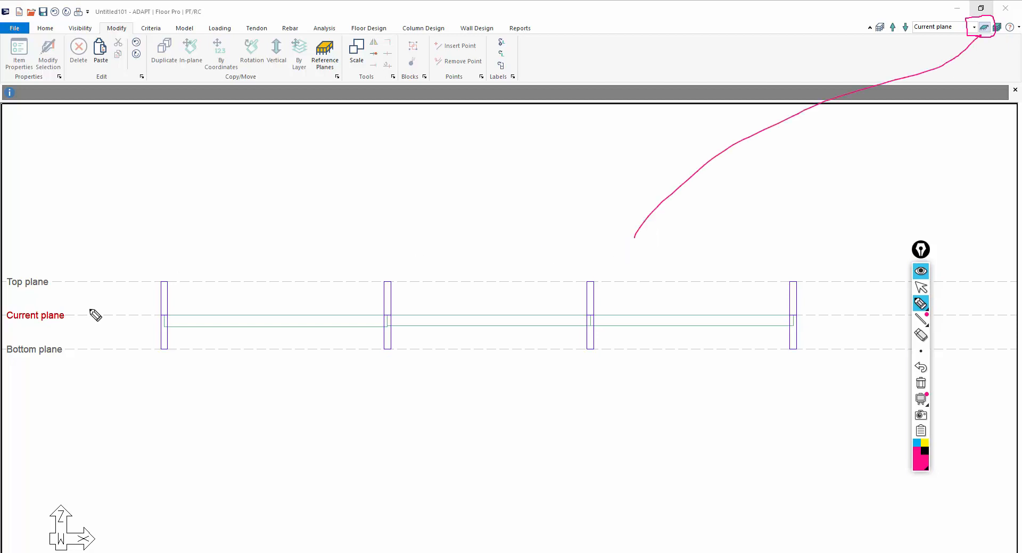
left_click_drag(8, 323, 84, 319)
left_click(921, 288)
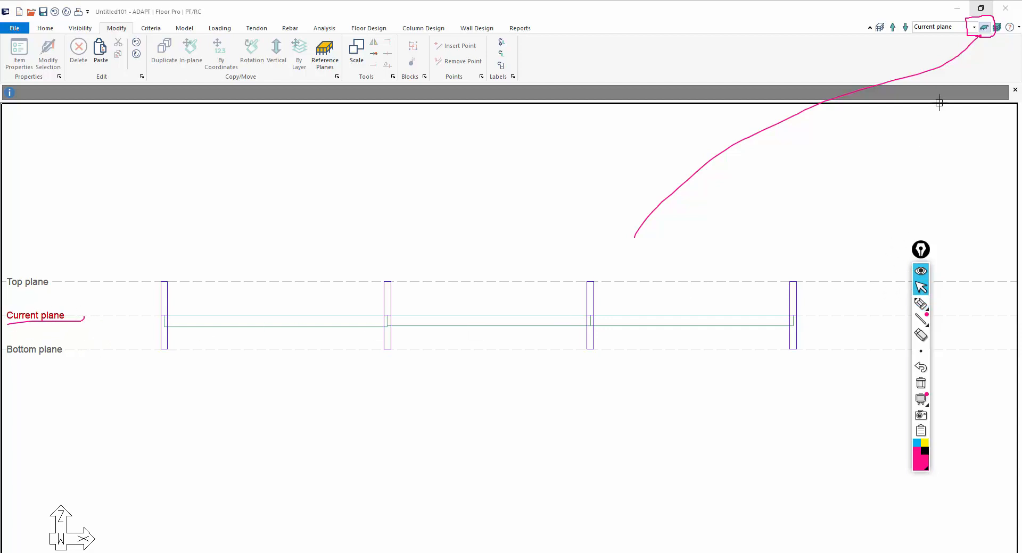
- Switch the support condition criteria at the far ends of walls and columns to Multi-Level, accept them, and return to single-level mode
left_click(997, 28)
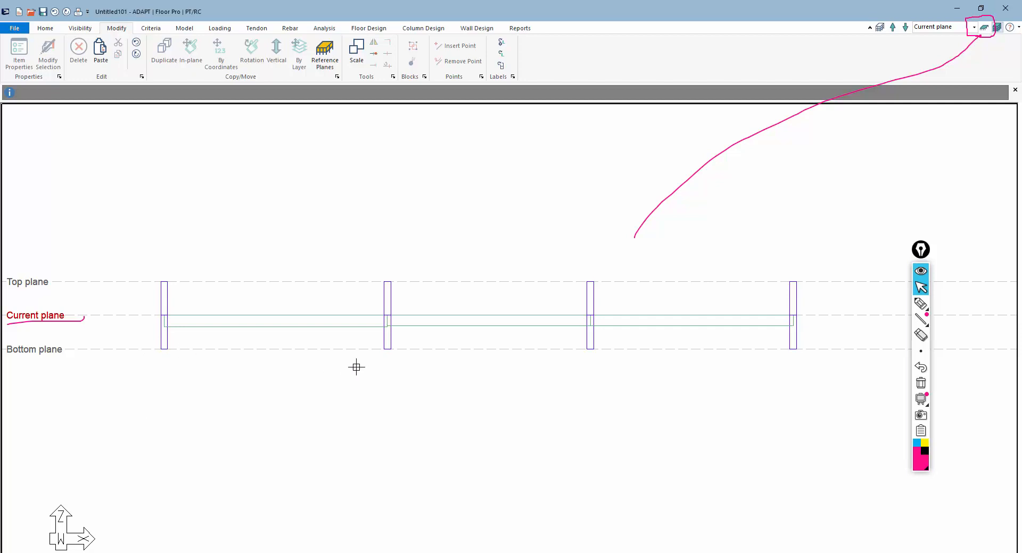
left_click(151, 28)
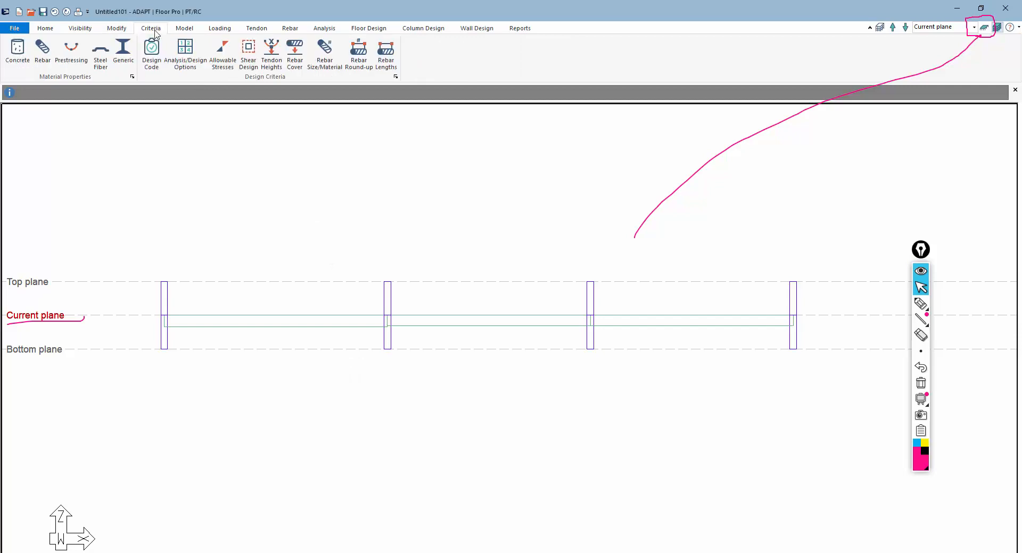
left_click(185, 52)
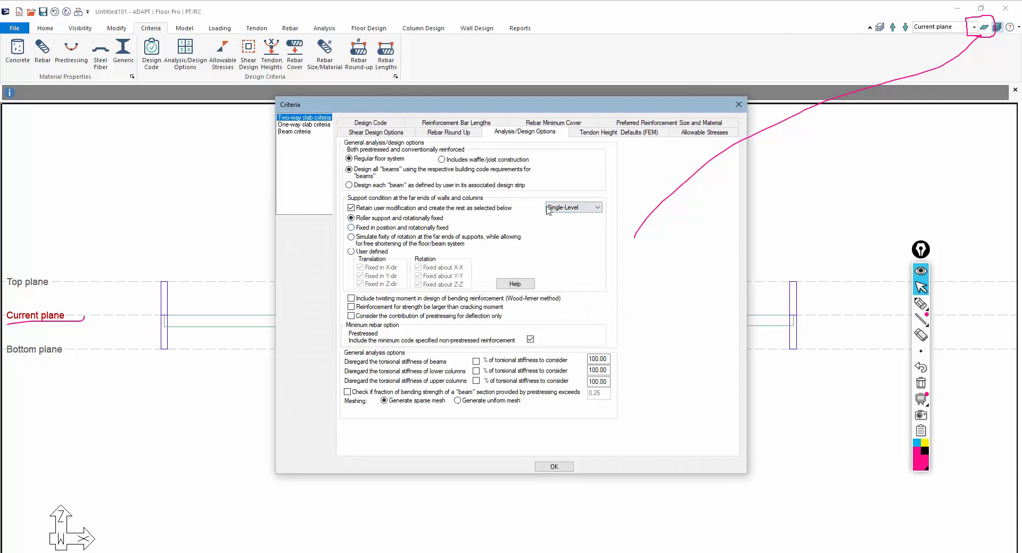
left_click(594, 211)
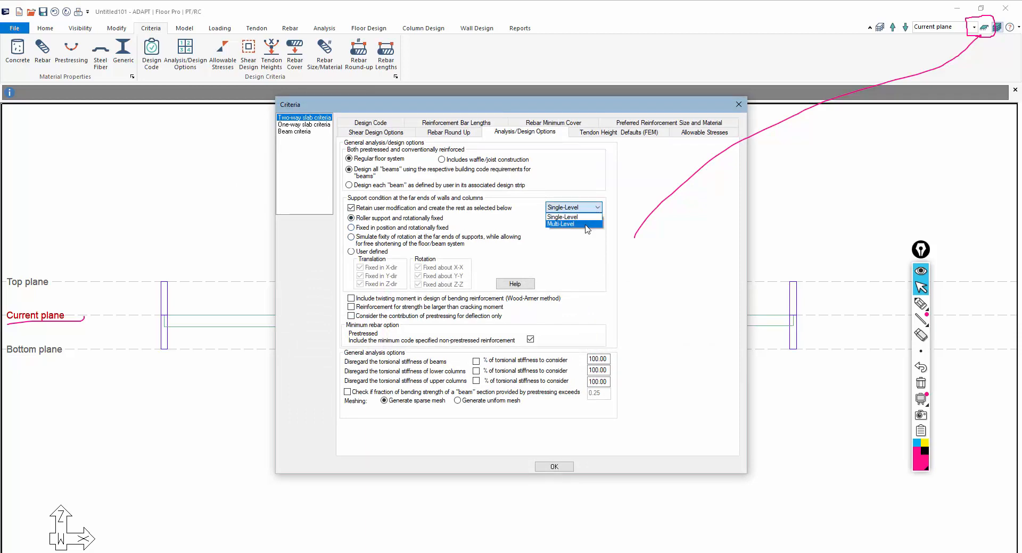
left_click(589, 224)
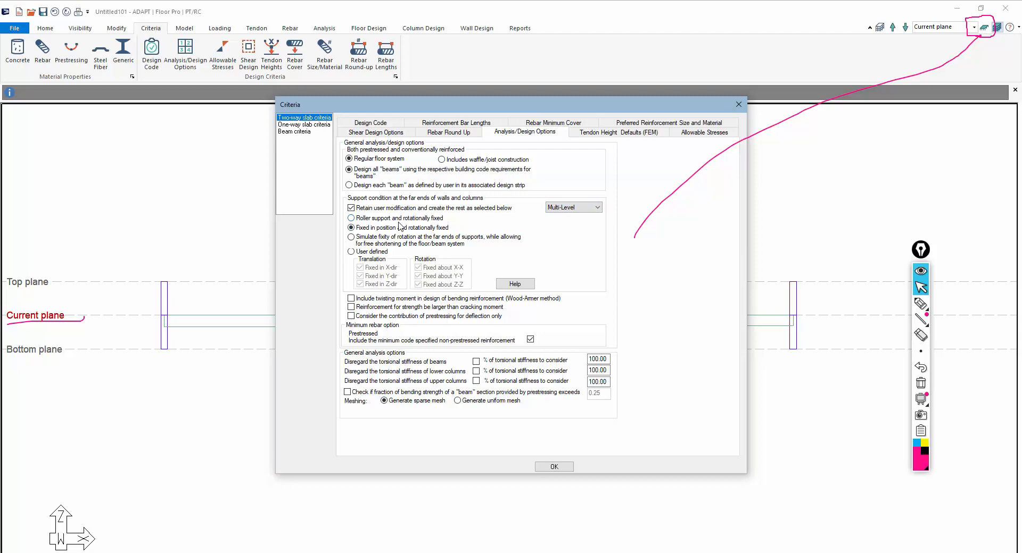
left_click(552, 466)
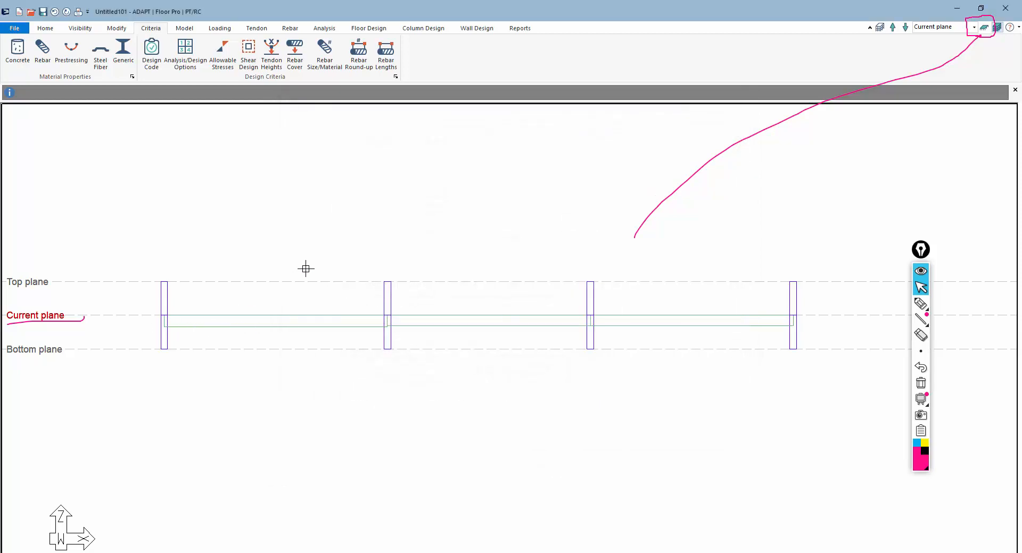
left_click(984, 26)
left_click(920, 383)
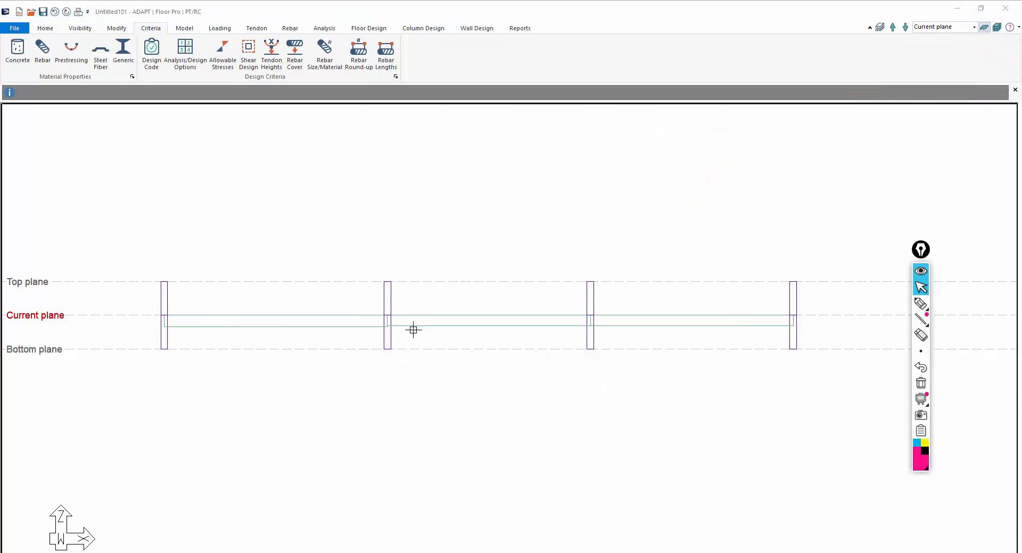
- Raise the second-span beam above the current plane by changing its vertical start and end offsets
scroll(447, 344, "down", 1)
scroll(503, 355, "up", 2)
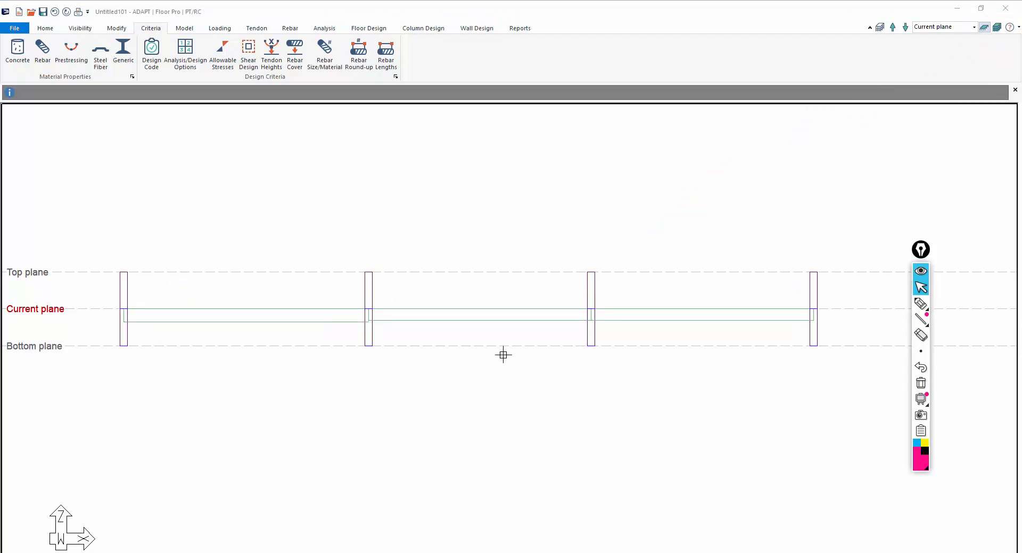
scroll(507, 354, "down", 1)
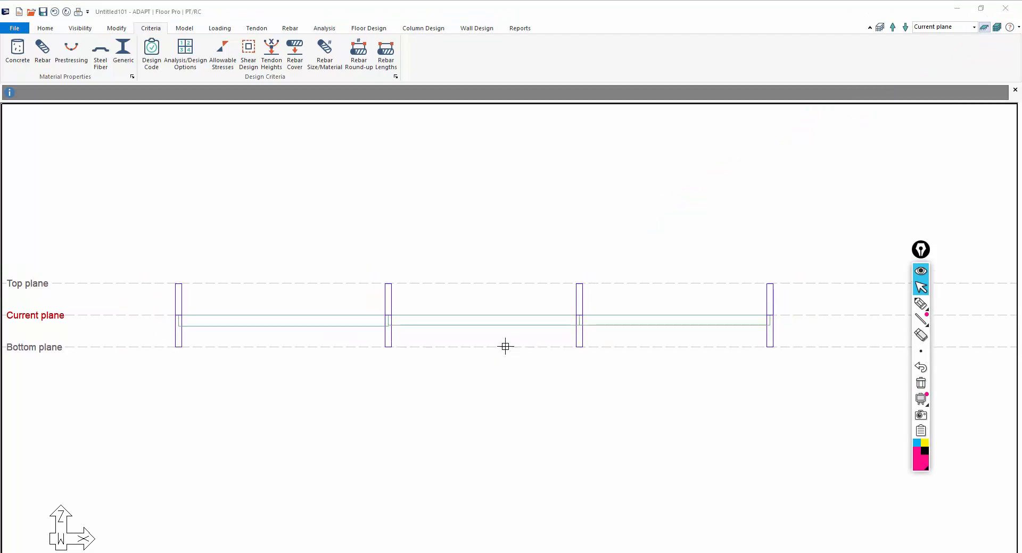
left_click(468, 323)
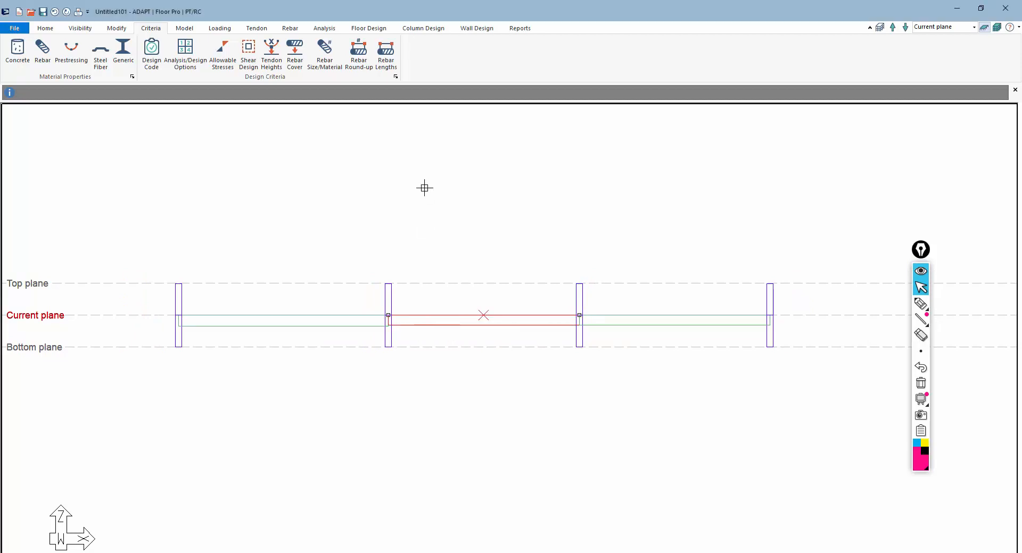
double_click(452, 324)
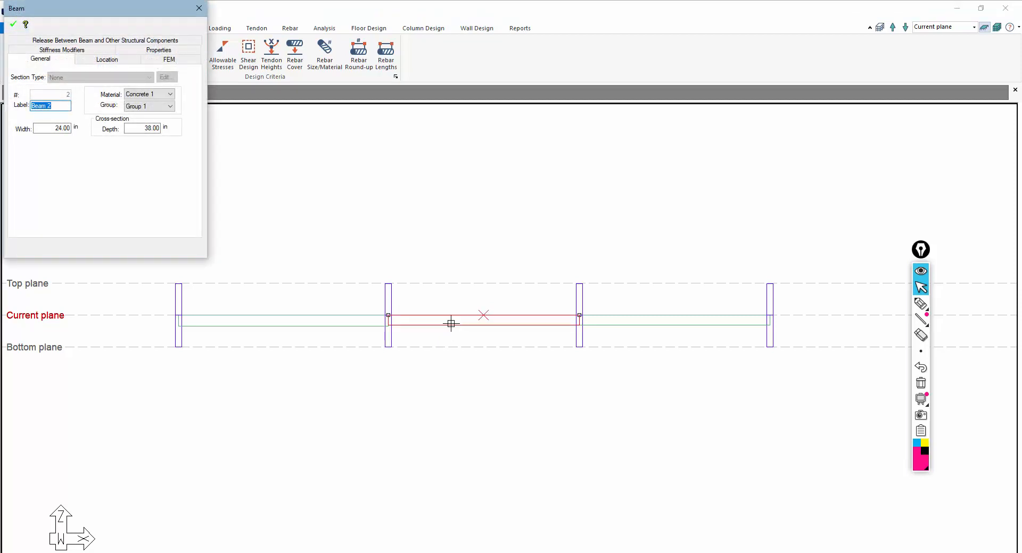
left_click(108, 60)
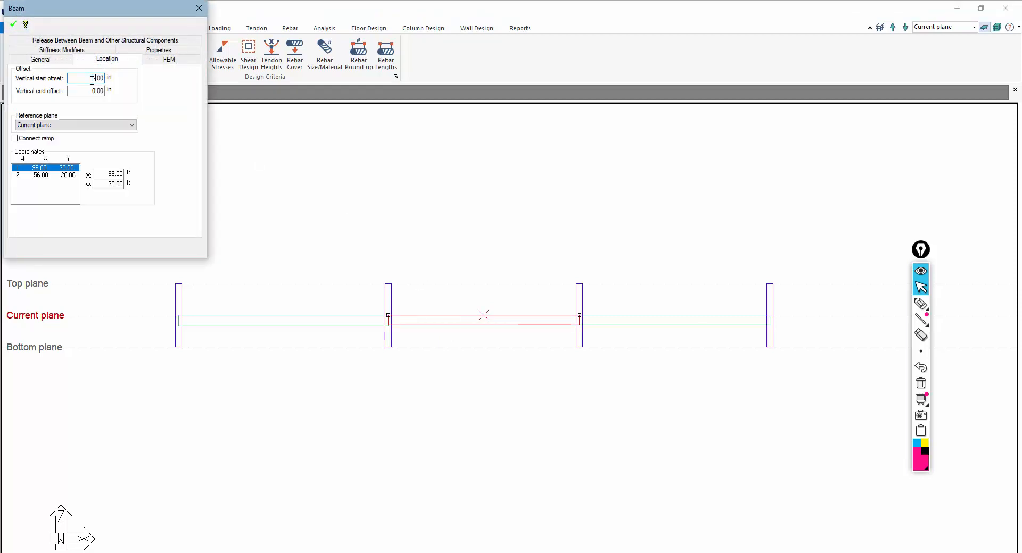
key("Tab")
left_click(13, 24)
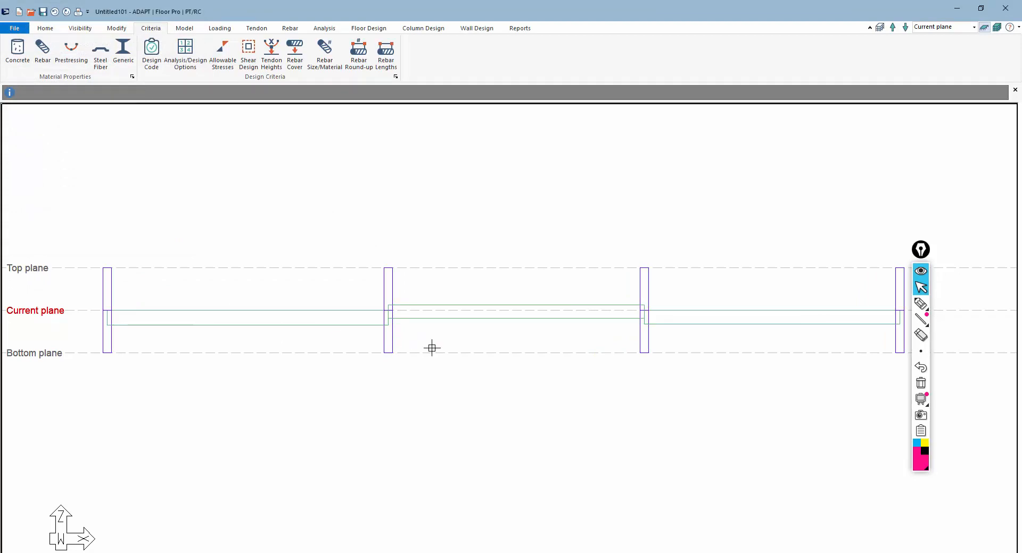
- Inspect the frame in the top-front-right view and in elevation, ending in the top view
scroll(596, 274, "down", 2)
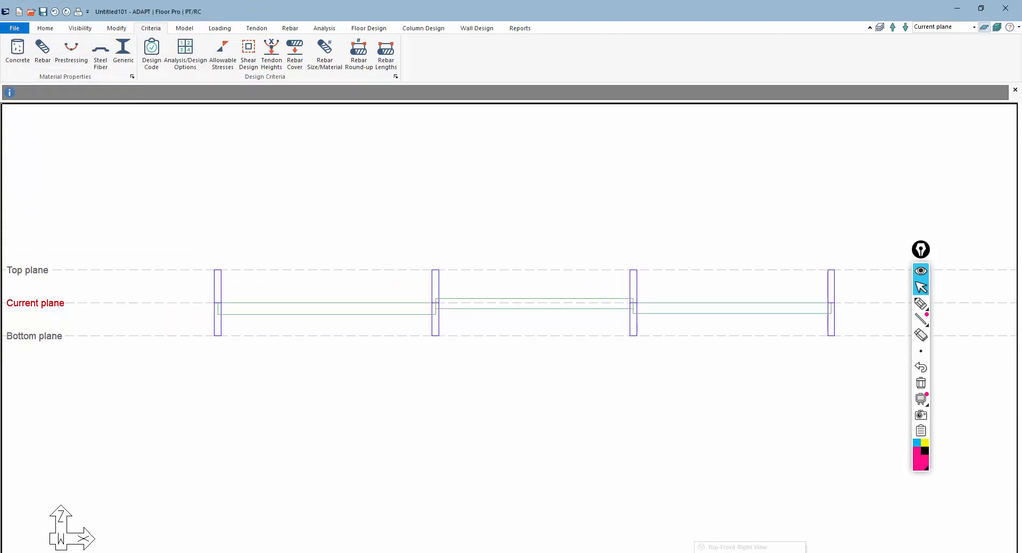
left_click(695, 552)
scroll(388, 393, "up", 2)
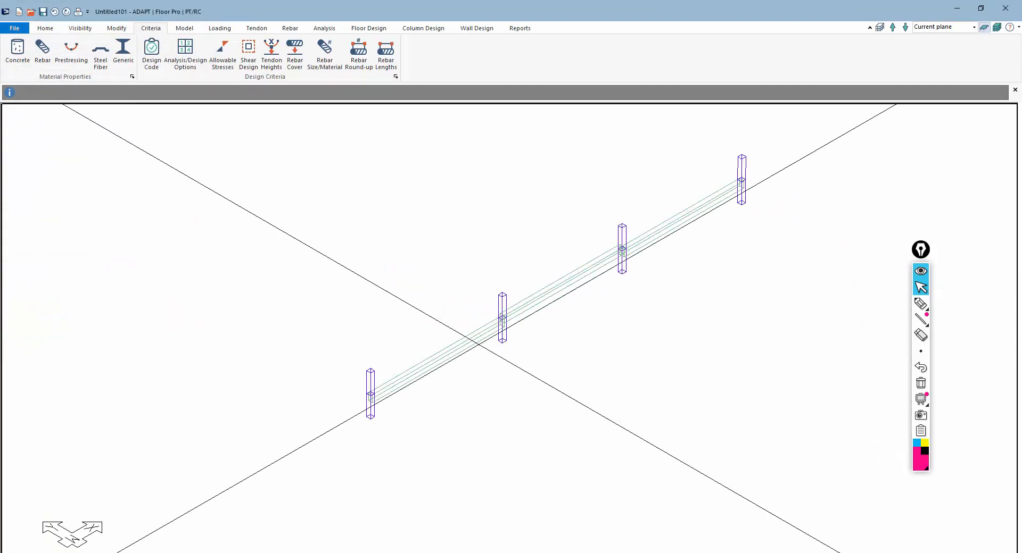
scroll(412, 454, "down", 3)
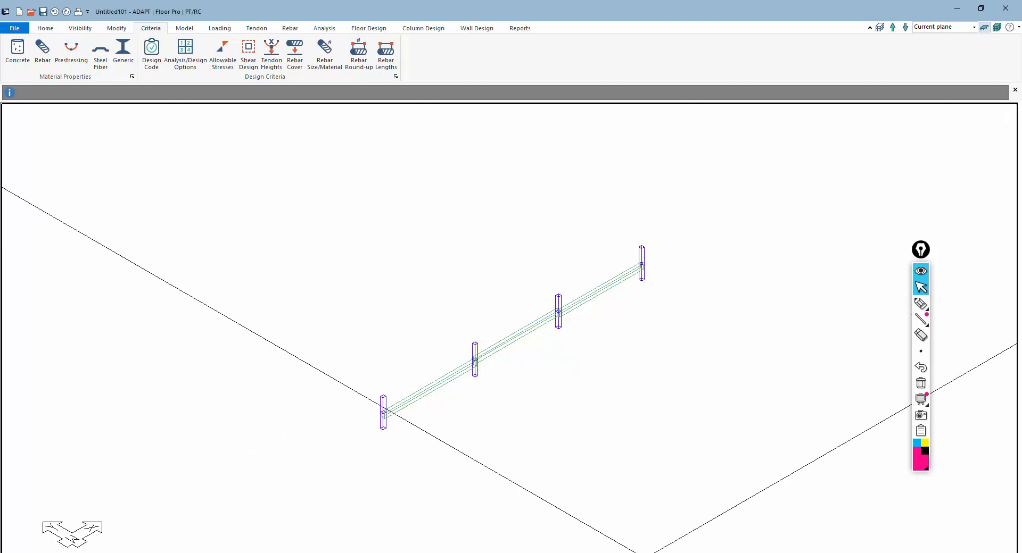
left_click(644, 552)
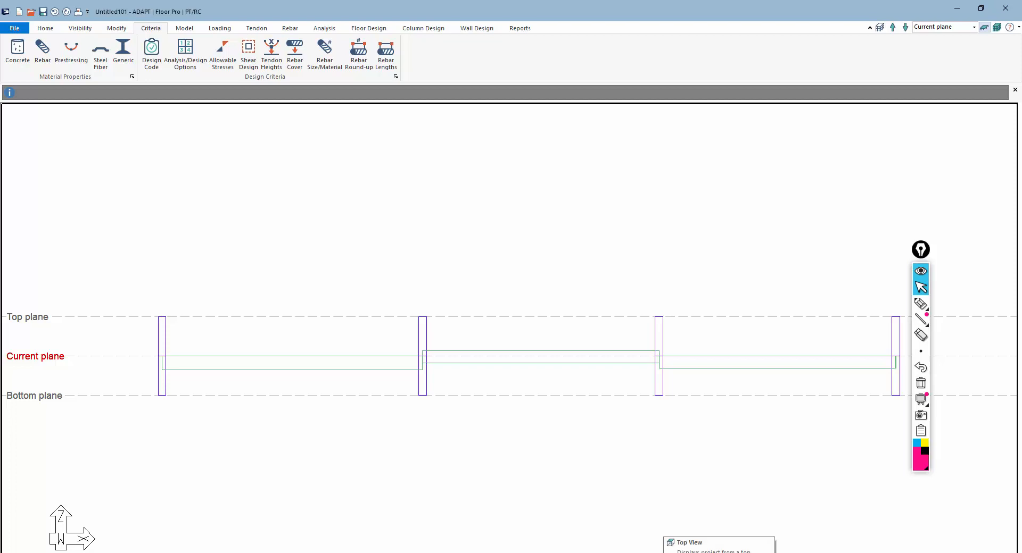
left_click(663, 552)
scroll(431, 362, "down", 1)
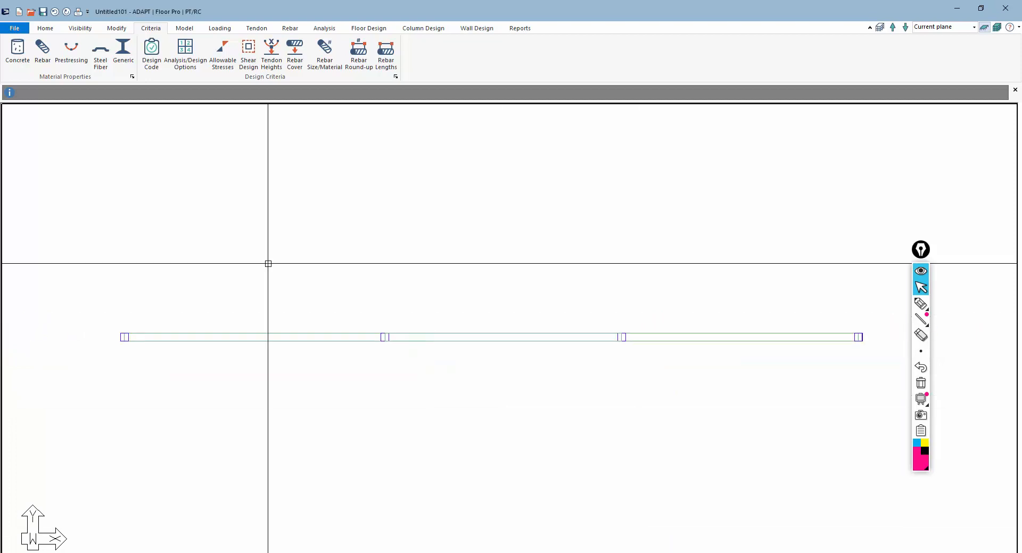
- Turn on the snap grid and set its X and Y spacing to 12.5 ft
left_click(616, 552)
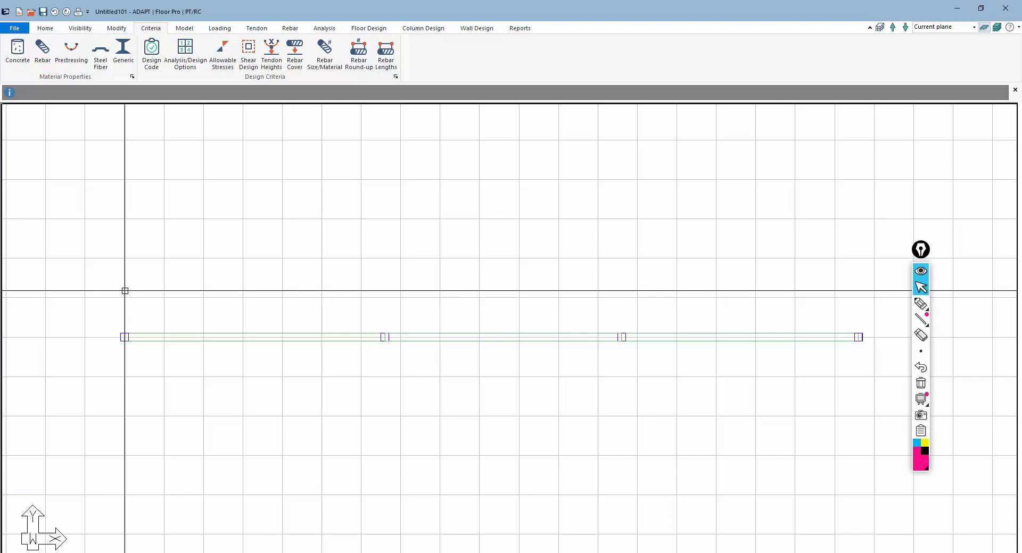
left_click(528, 551)
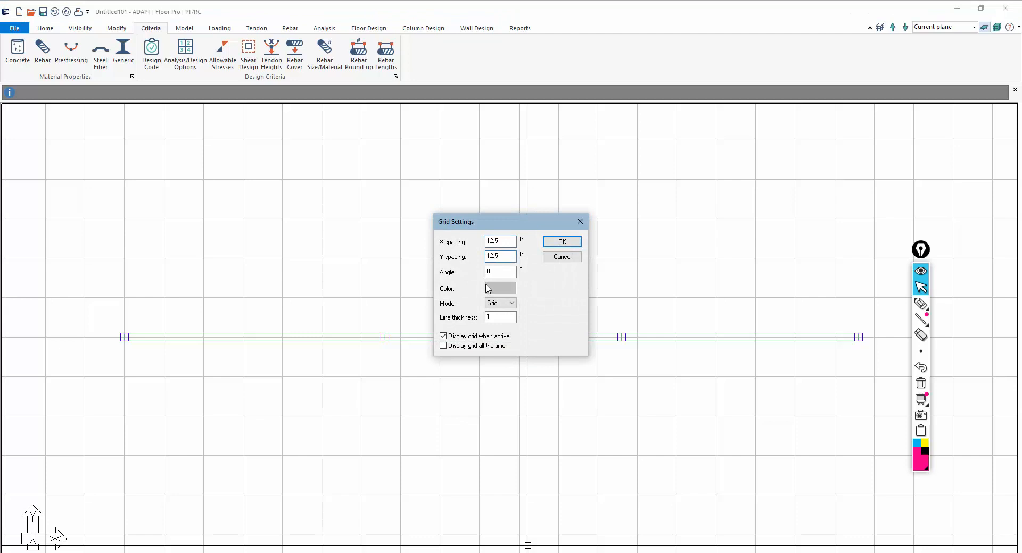
left_click(563, 243)
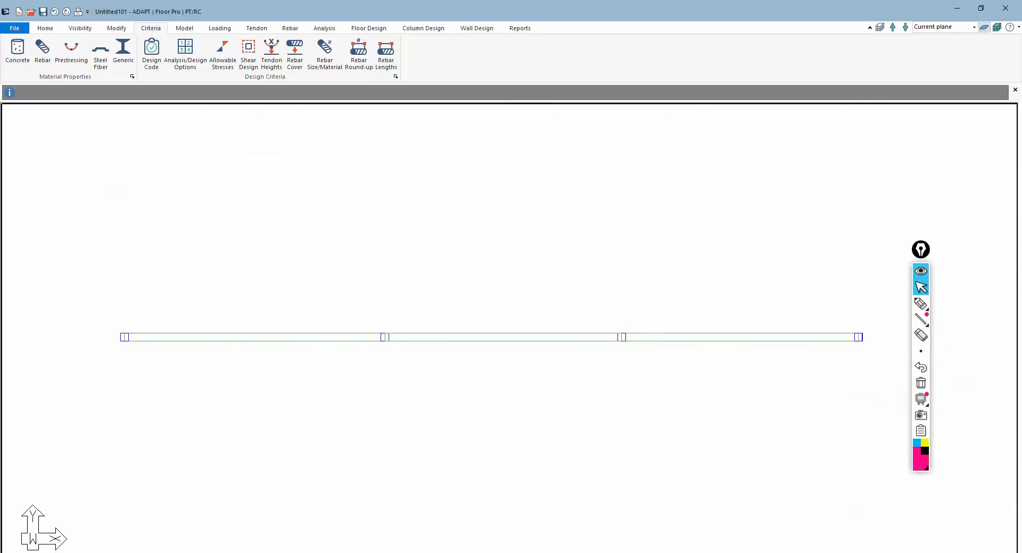
- Set the grid's X and Y spacing to 10 ft and turn the snap grid back on
left_click(542, 552)
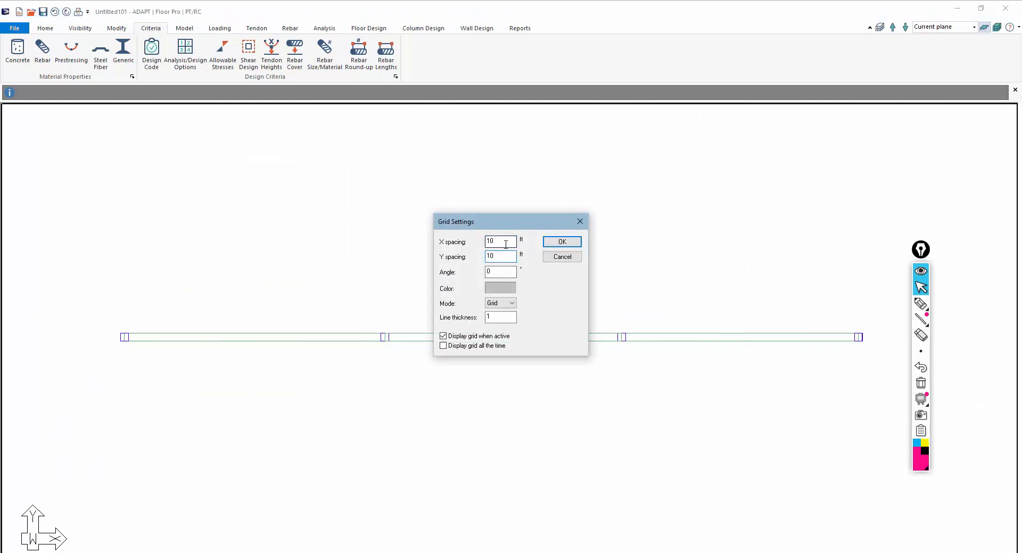
left_click(568, 246)
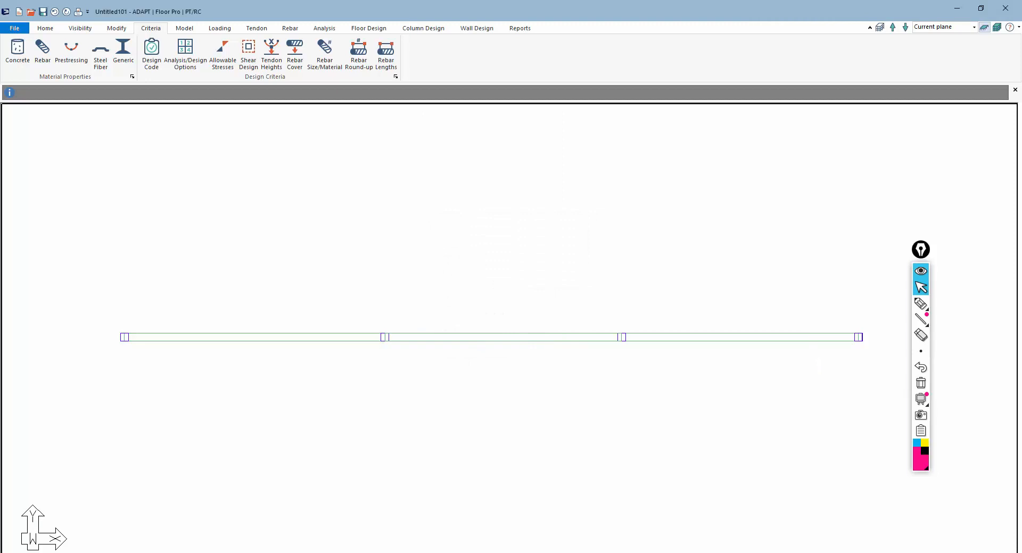
left_click(583, 552)
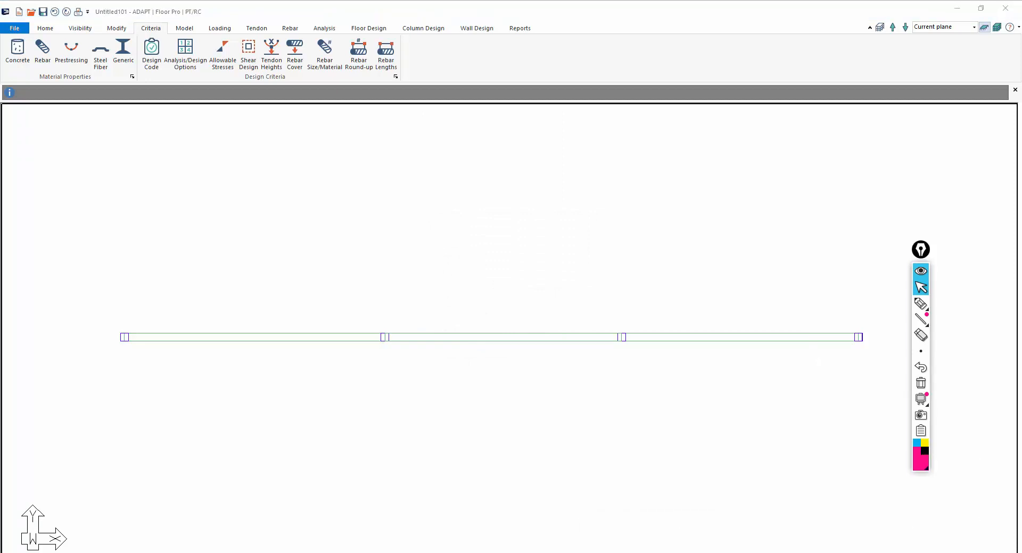
left_click(580, 552)
scroll(465, 393, "down", 2)
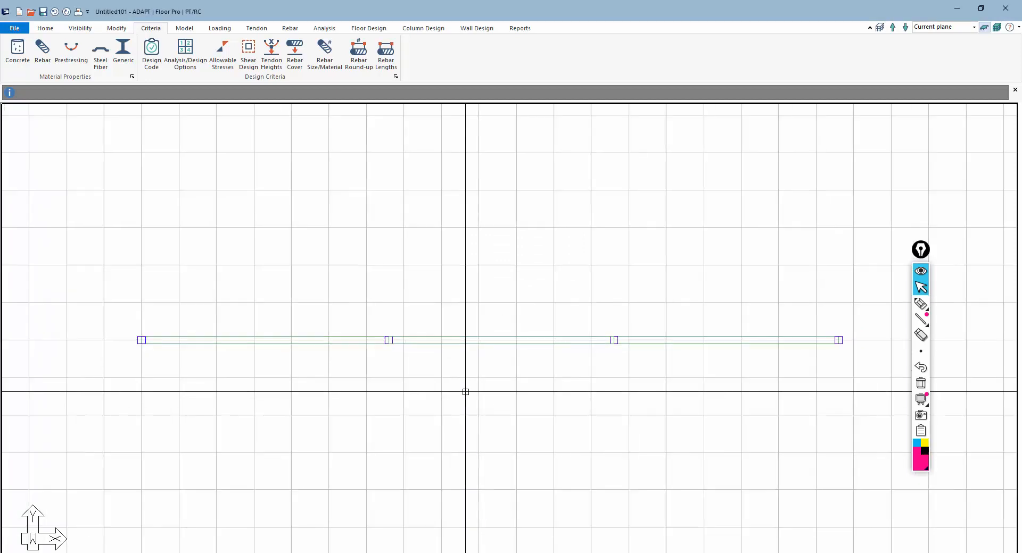
scroll(157, 342, "up", 1)
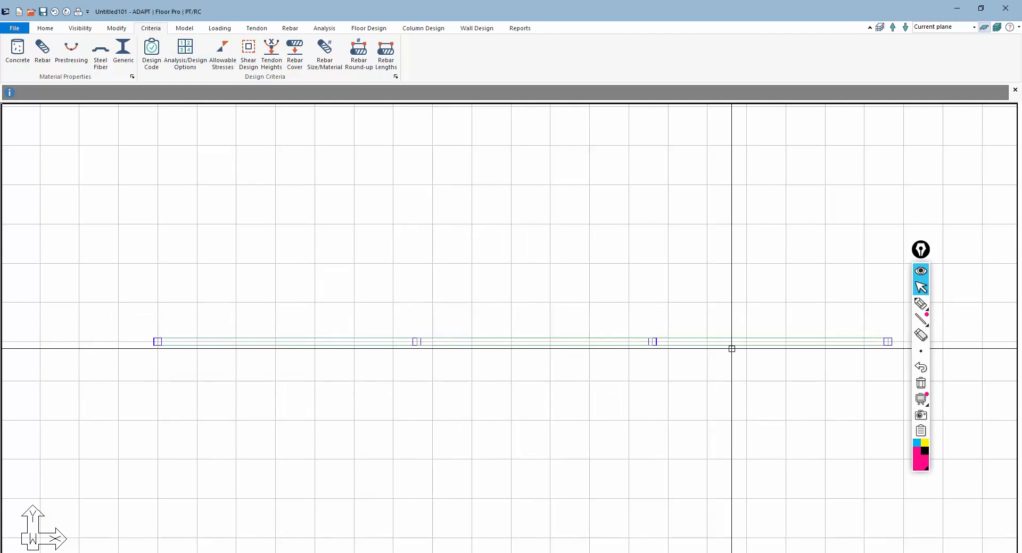
- Draw a rectangular slab 70 ft long and 20 ft wide, centred on the first-span beam and starting at the first column's centre
left_click(186, 29)
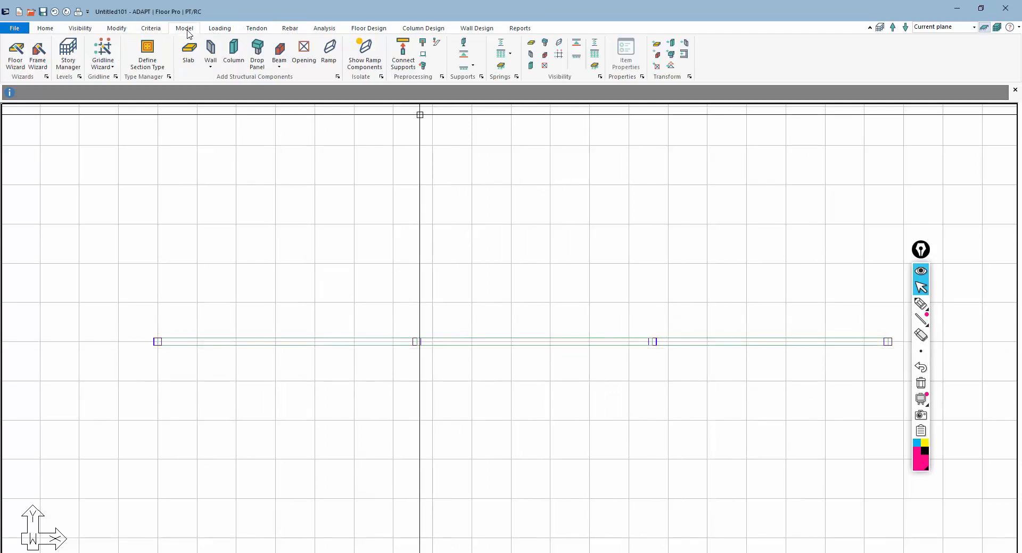
left_click(187, 52)
left_click(157, 304)
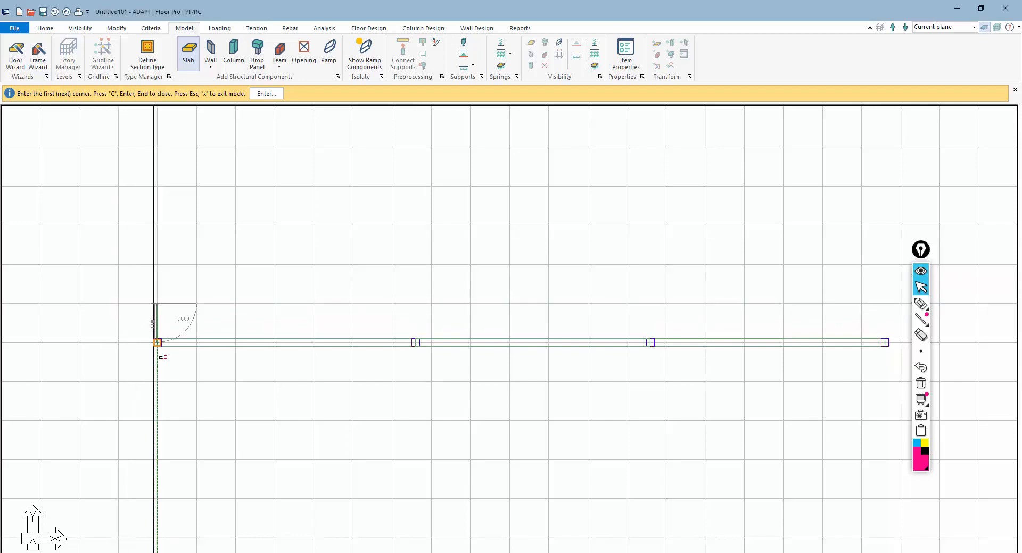
left_click(157, 381)
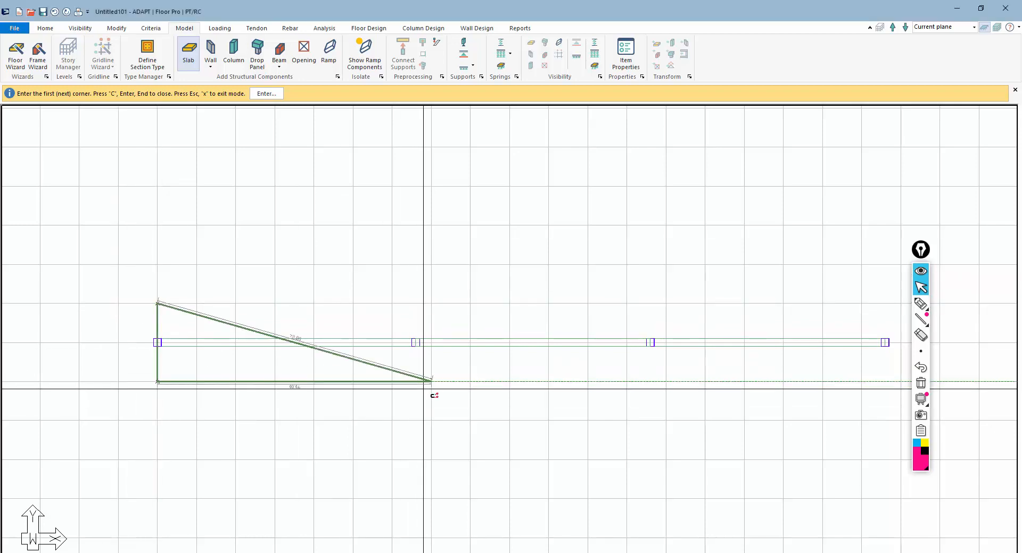
left_click(430, 382)
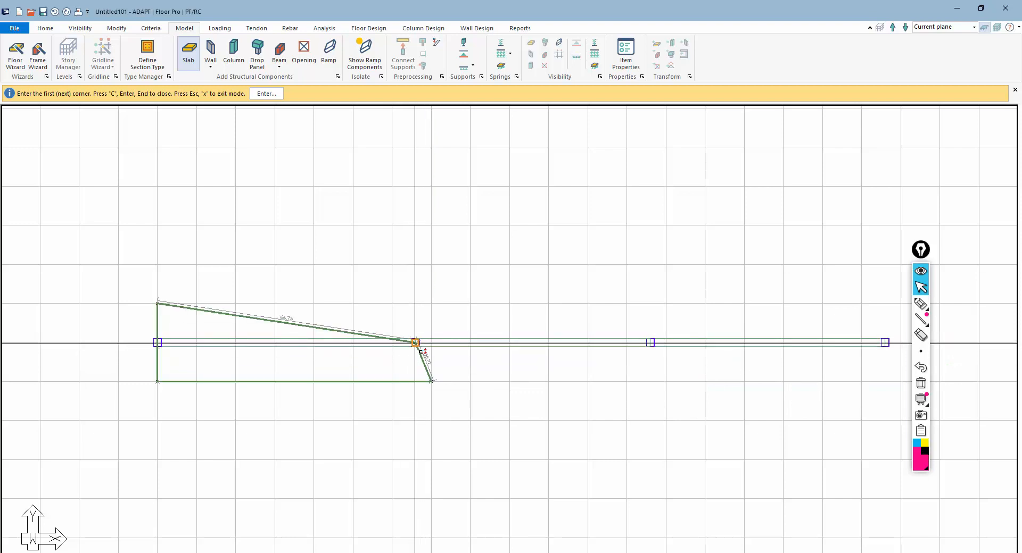
left_click(431, 307)
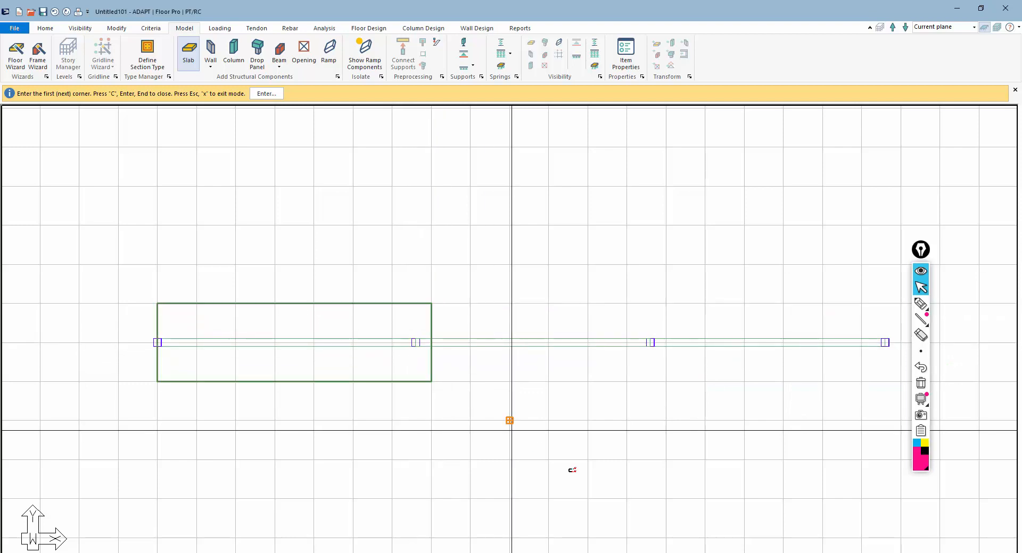
key("Return")
scroll(479, 326, "down", 4)
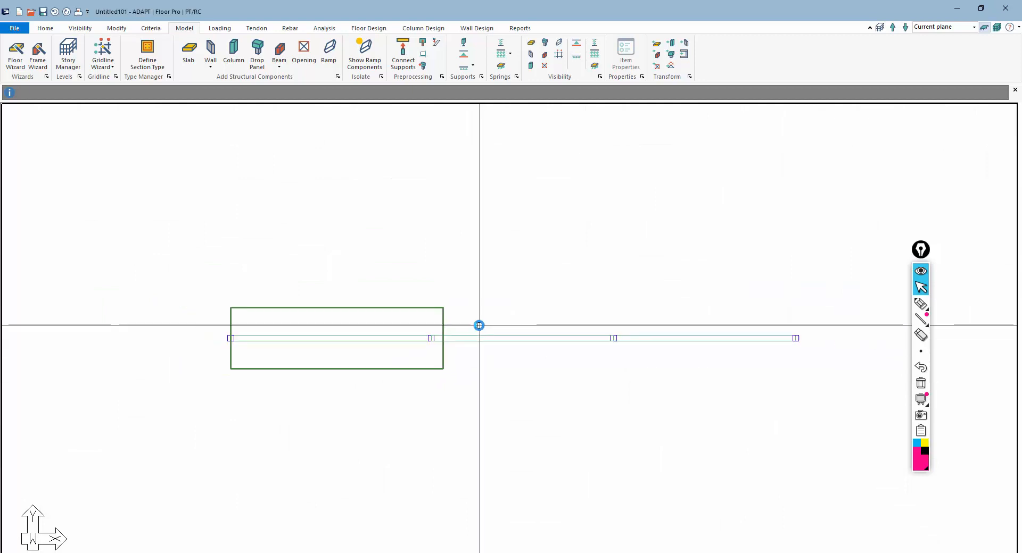
scroll(486, 408, "up", 2)
scroll(479, 331, "up", 2)
scroll(208, 234, "down", 2)
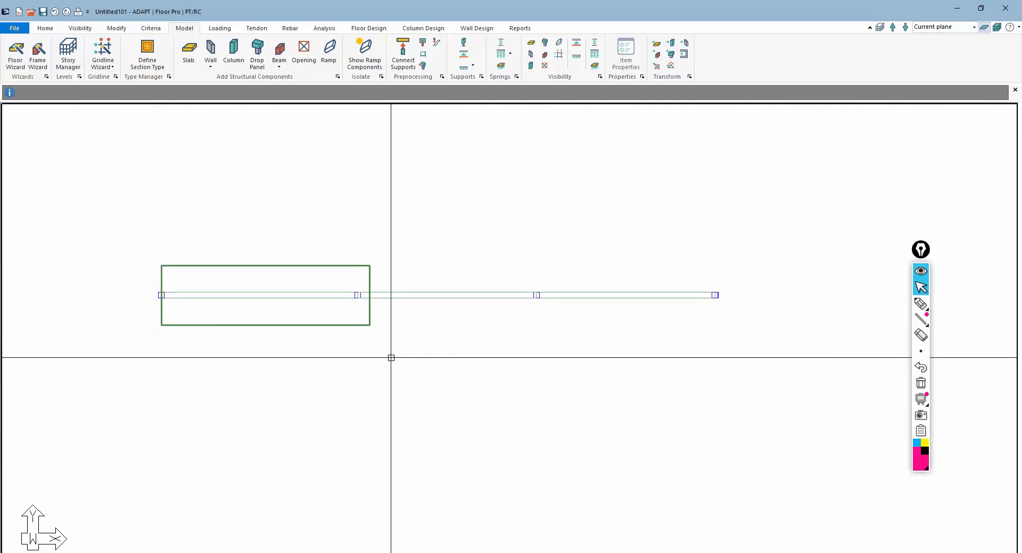
middle_click_drag(389, 332, 443, 369)
scroll(501, 352, "up", 2)
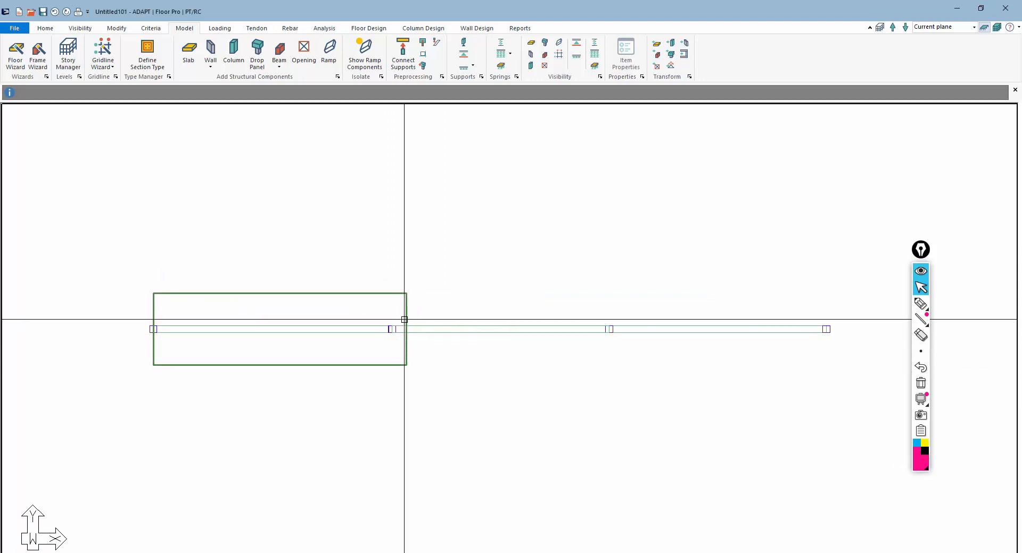
left_click(45, 28)
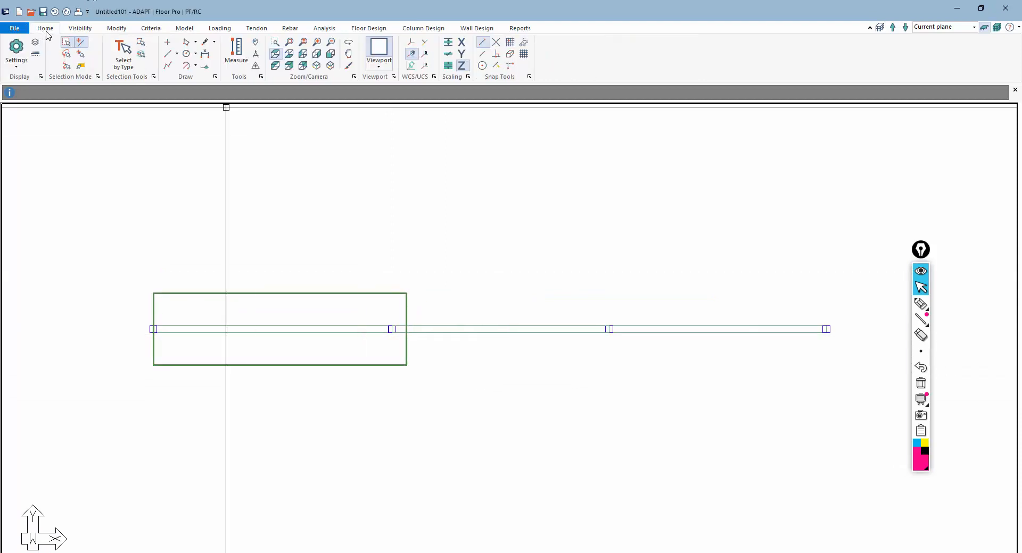
- Draw guide lines from the second column's centre perpendicular to the slab's two long edges
left_click(167, 56)
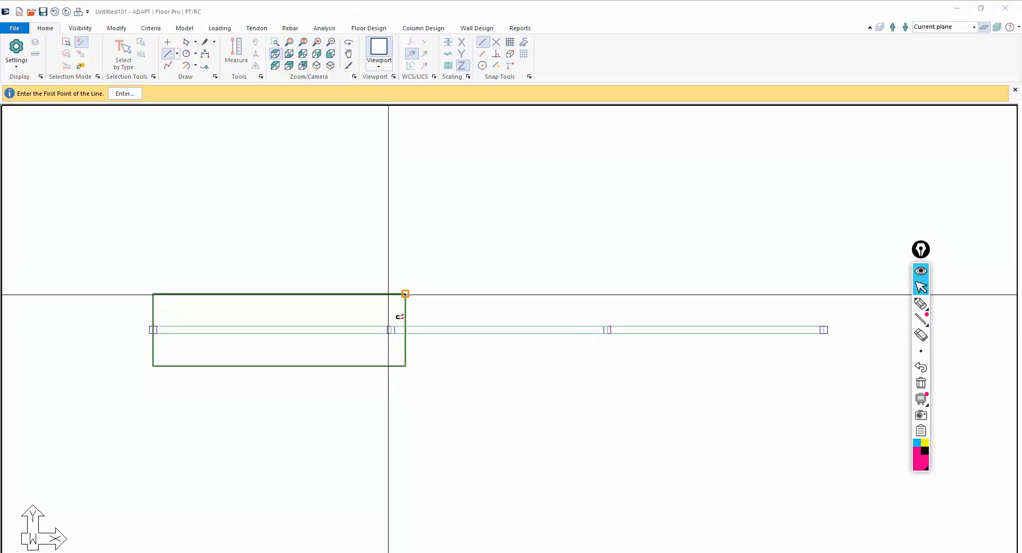
left_click(390, 331)
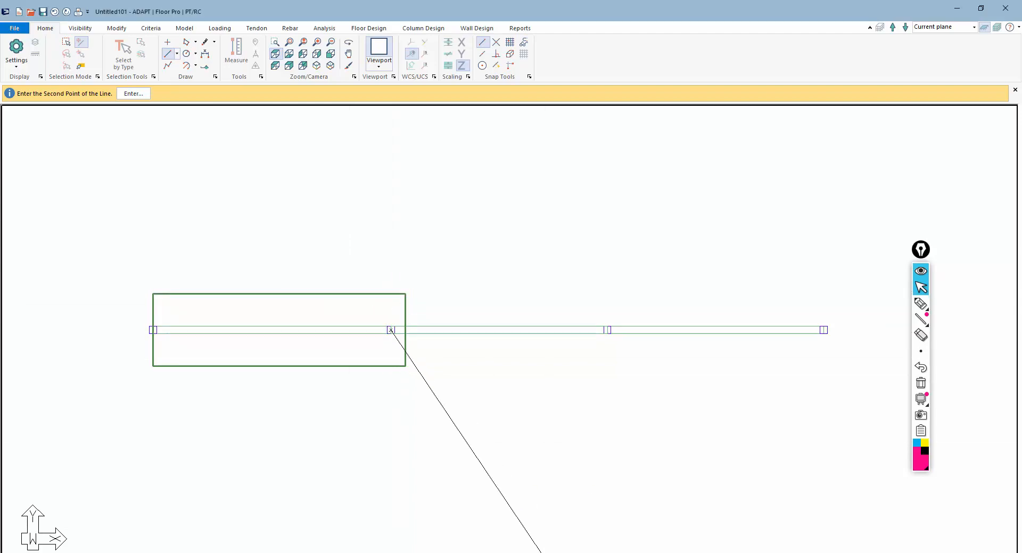
left_click(391, 365)
key("Escape")
- Move the first slab's two far corners to the guide line ends so it stops at the second column's centre
left_click(407, 308)
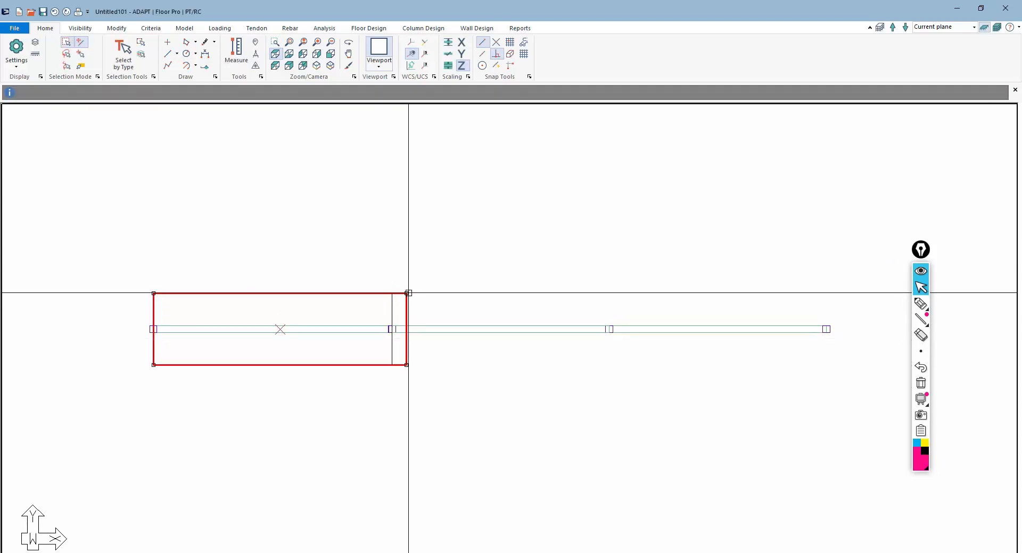
left_click(407, 293)
left_click(392, 293)
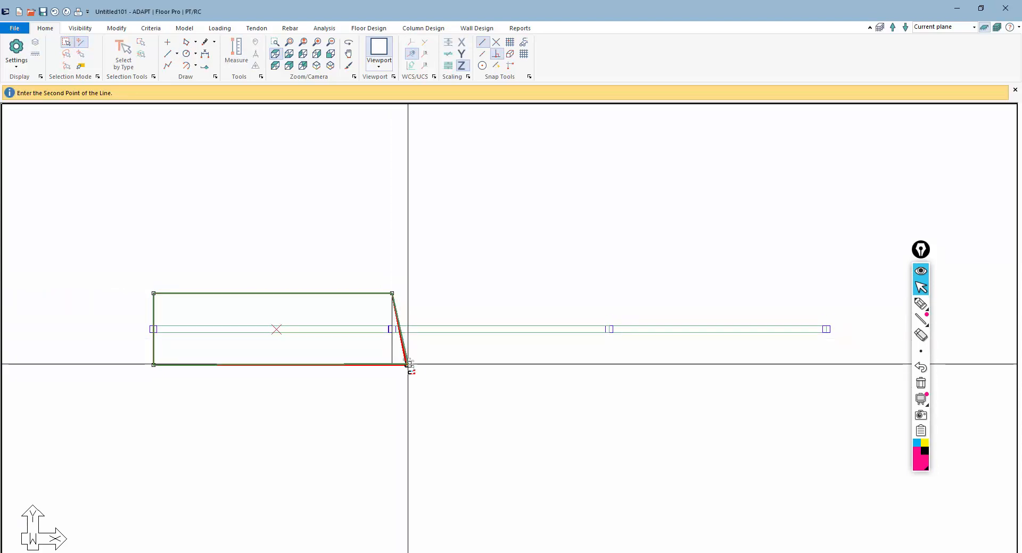
left_click(394, 364)
key("Escape")
- Copy the first-span slab and paste it over the second span, starting at the first slab's end
left_click_drag(342, 312, 322, 264)
key("ctrl+c")
key("ctrl+v")
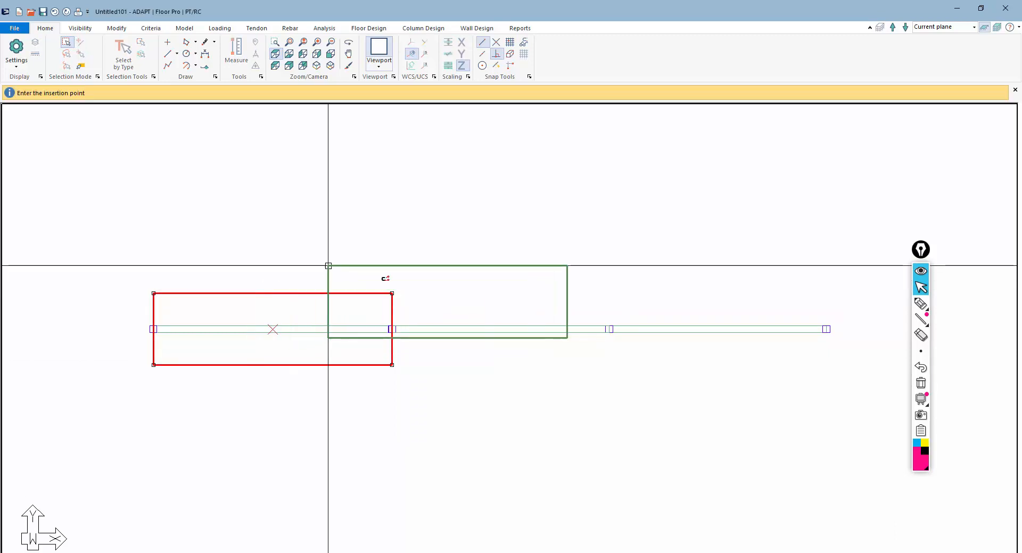
left_click(392, 294)
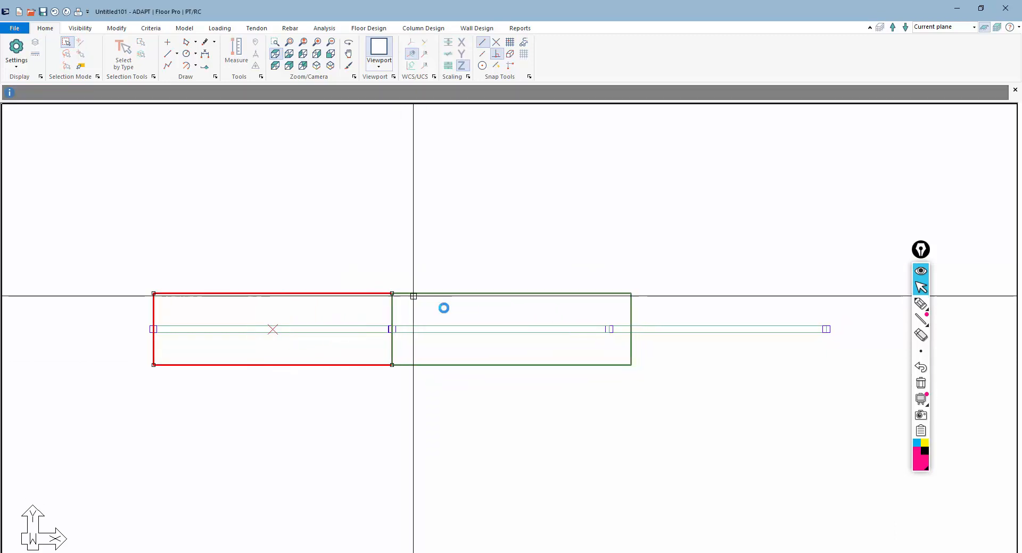
left_click_drag(349, 279, 339, 273)
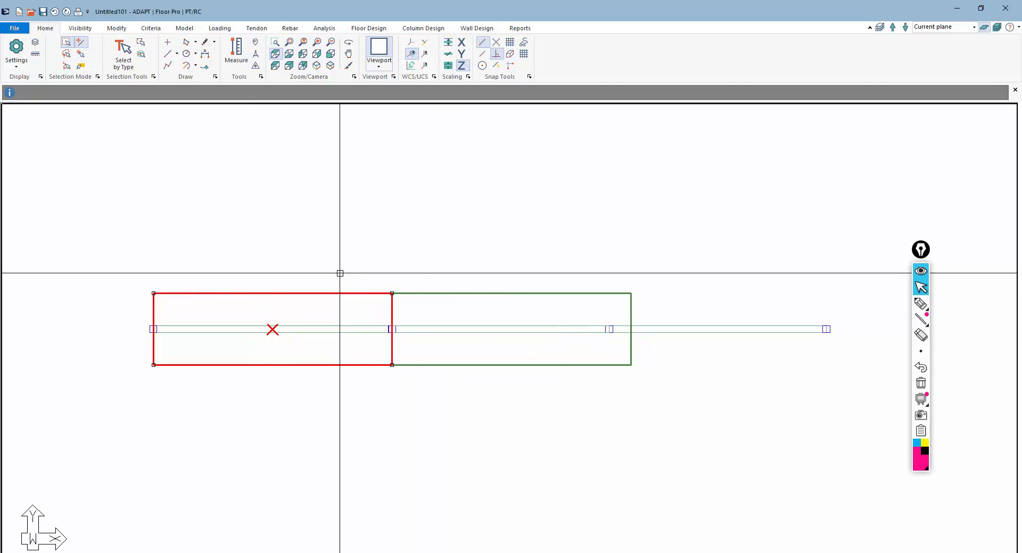
key("Escape")
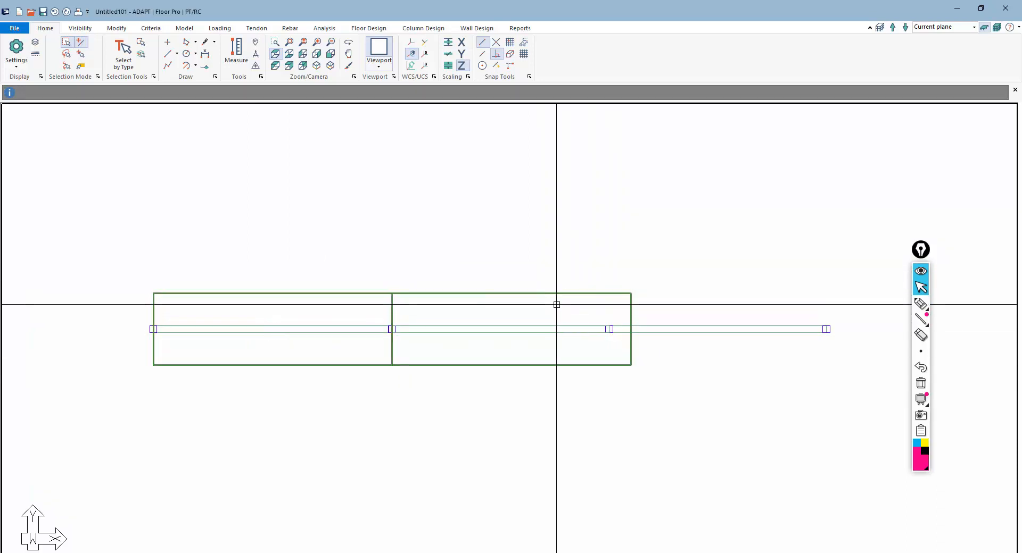
- Draw guide lines from the third column's centre perpendicular to the second slab's long edges
left_click(559, 294)
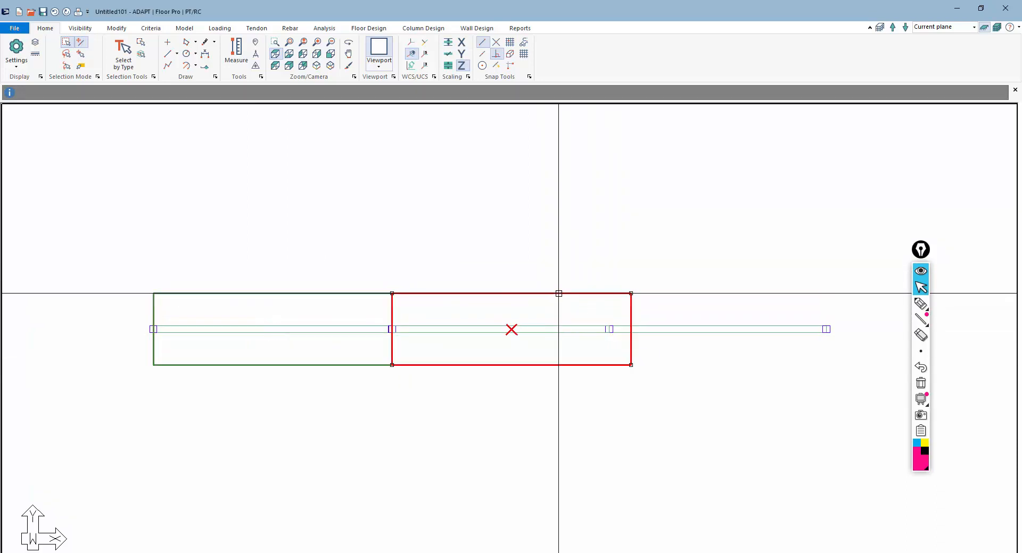
left_click(168, 54)
left_click(607, 330)
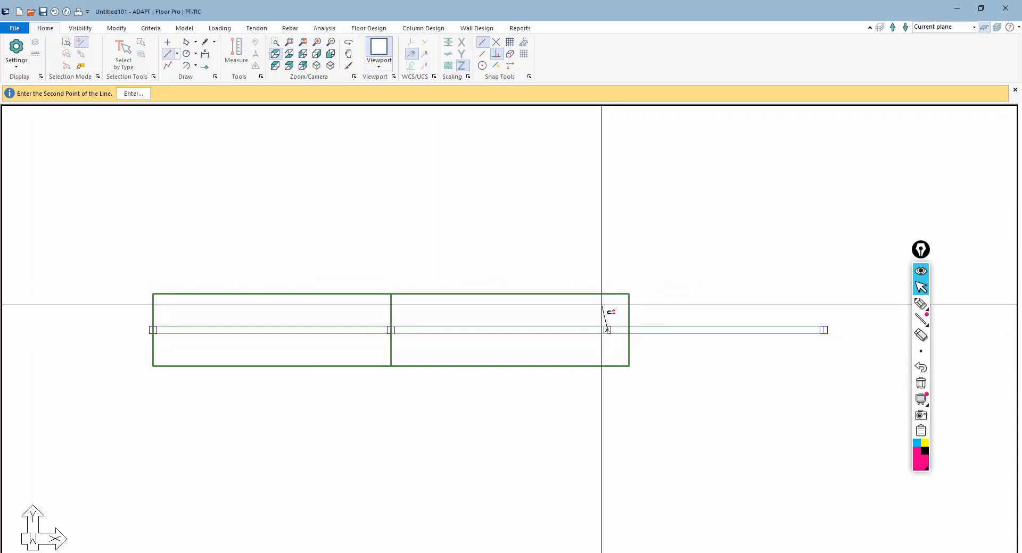
left_click(609, 365)
key("Escape")
- Move the second slab's two far corners to the guide line ends at the third column
left_click(631, 319)
left_click(631, 293)
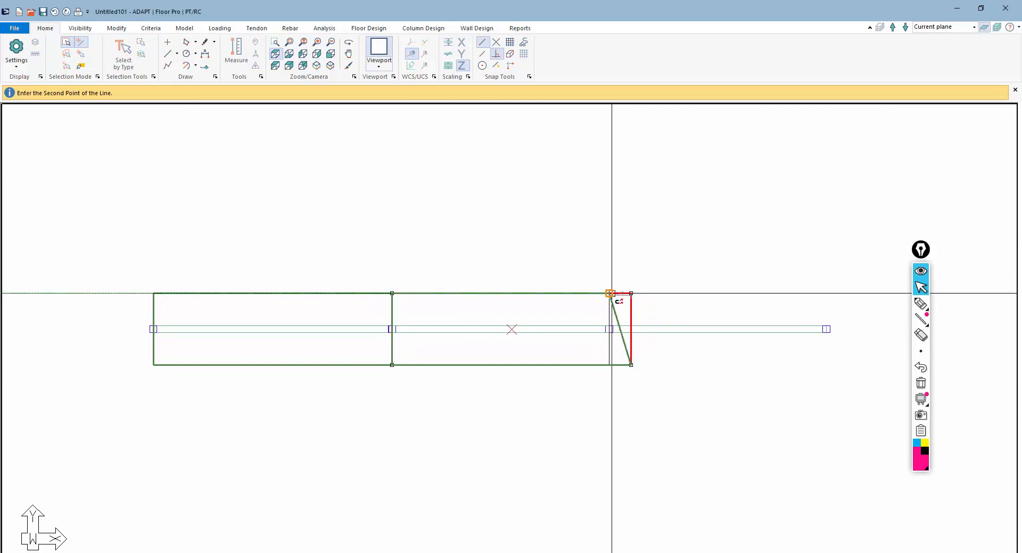
left_click(610, 294)
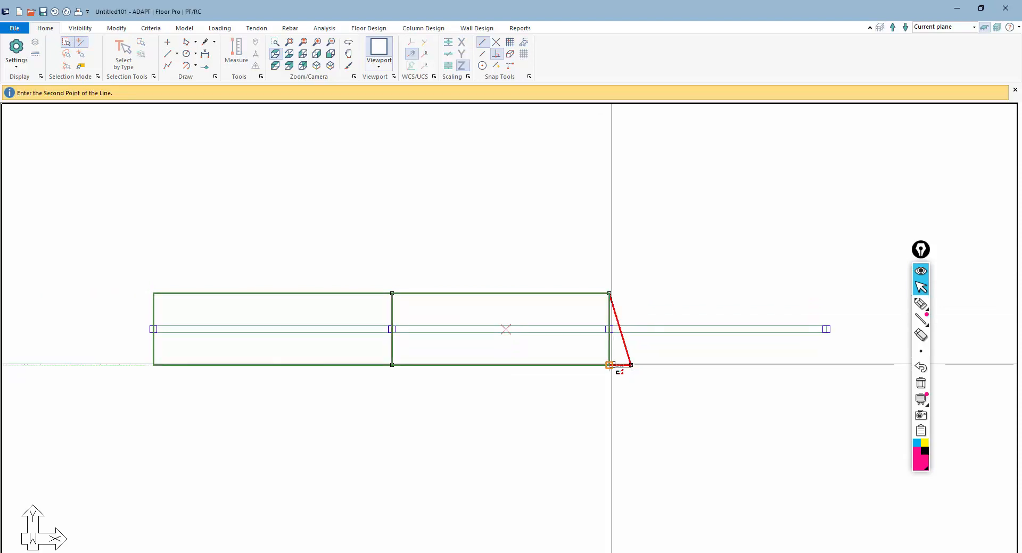
left_click(610, 365)
- Draw a four-cornered slab region over the third span, starting from the second slab's end corners with rough outer corners beyond the beam
scroll(442, 365, "down", 2)
scroll(274, 278, "up", 2)
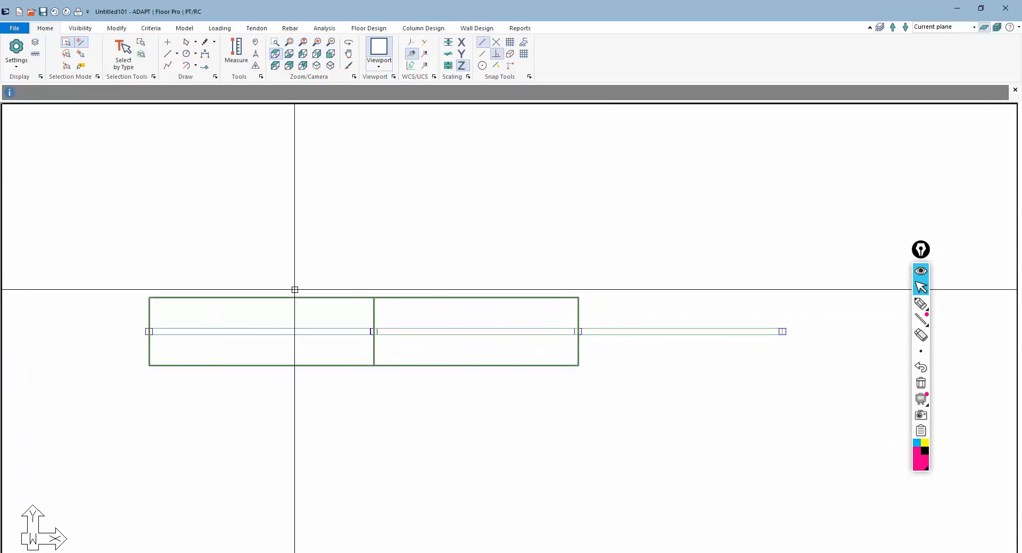
scroll(294, 290, "down", 2)
scroll(388, 299, "up", 2)
left_click(190, 29)
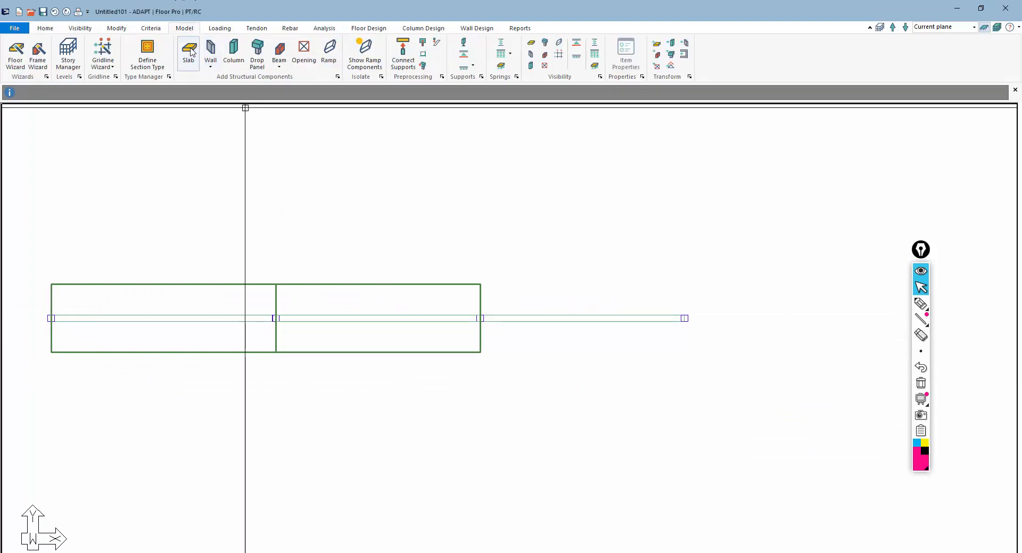
left_click(189, 52)
left_click(479, 286)
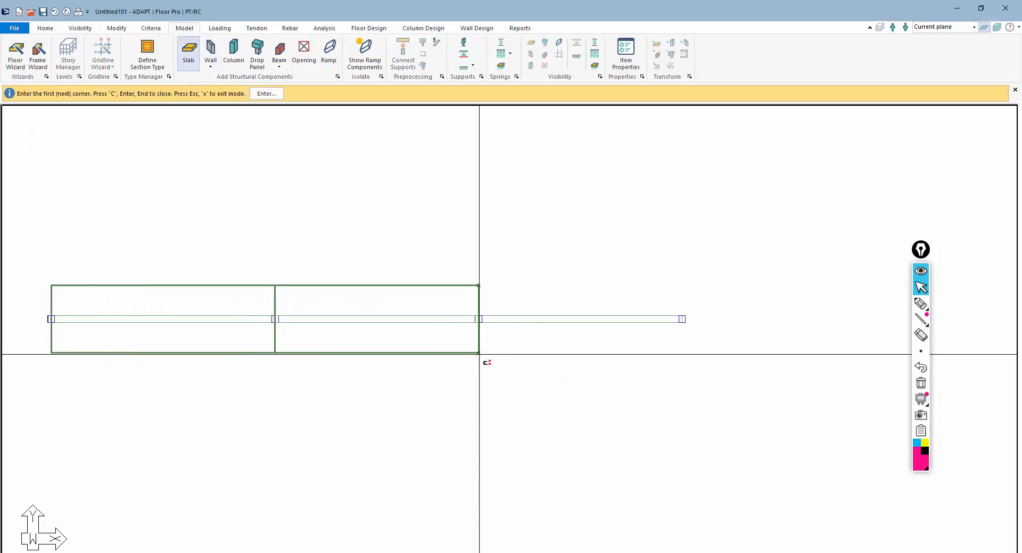
left_click(724, 370)
left_click(683, 269)
key("c")
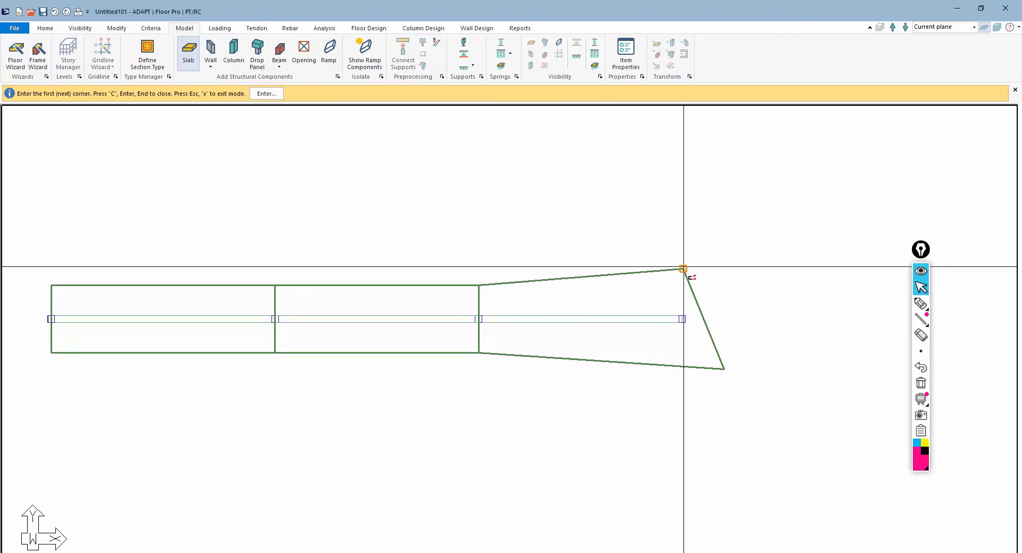
key("Escape")
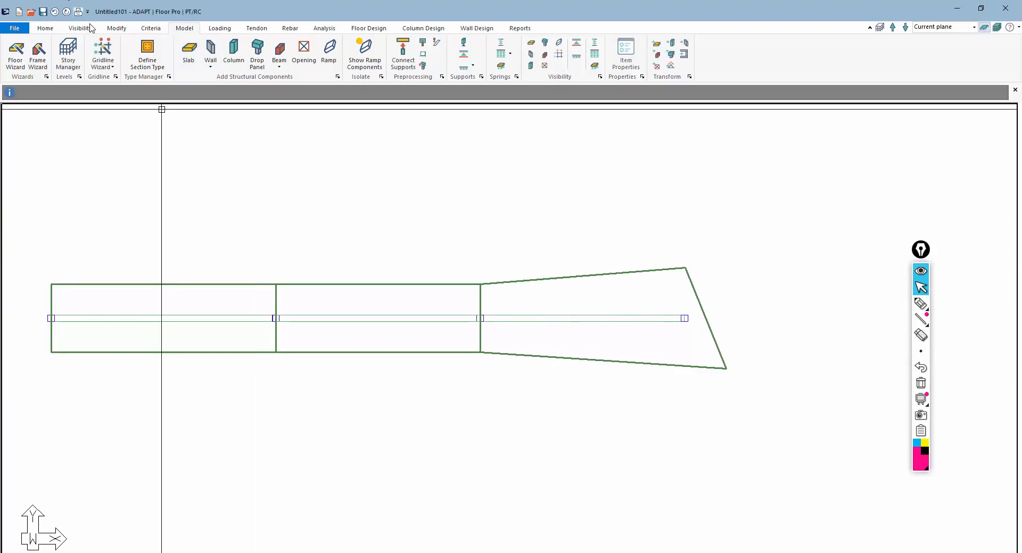
- Draw guide lines extending the slabs' two long edges past the last column, plus a vertical one through that column's centre
left_click(53, 30)
left_click(169, 55)
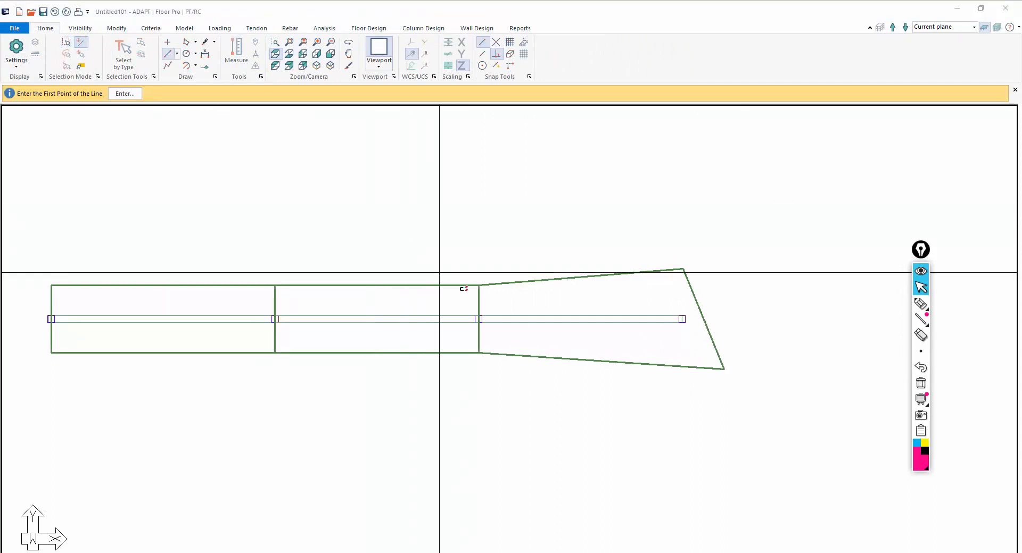
left_click(478, 286)
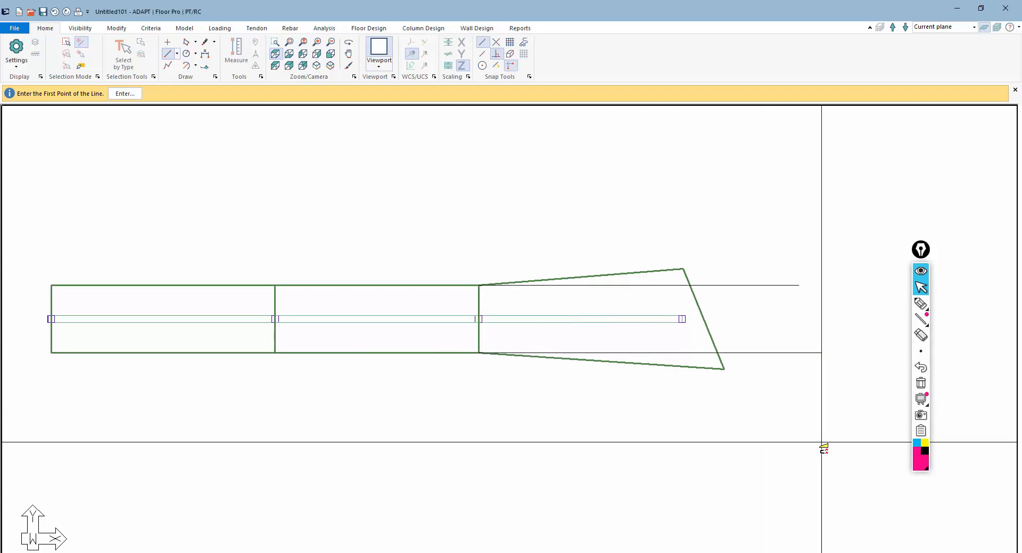
left_click(669, 209)
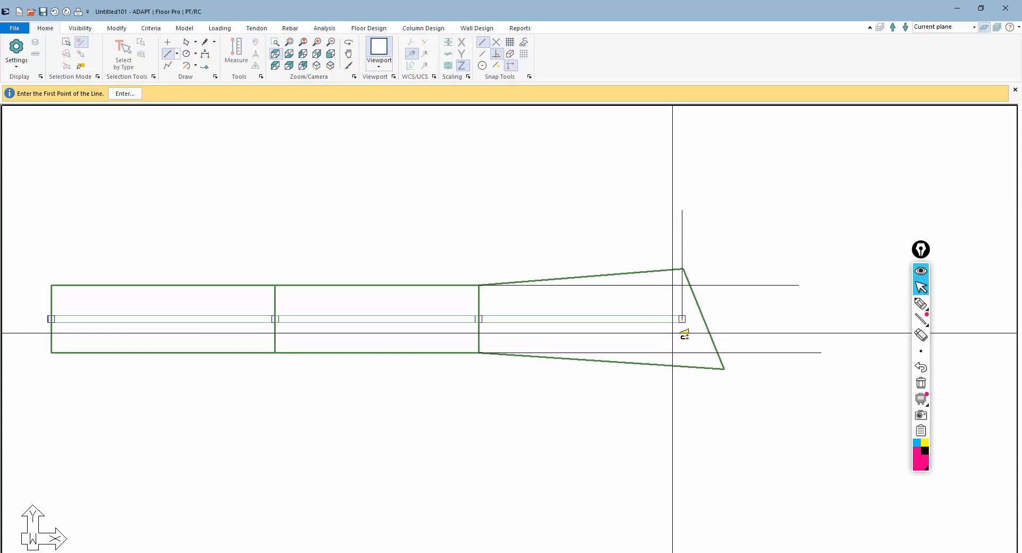
left_click(681, 319)
left_click(678, 415)
key("Escape")
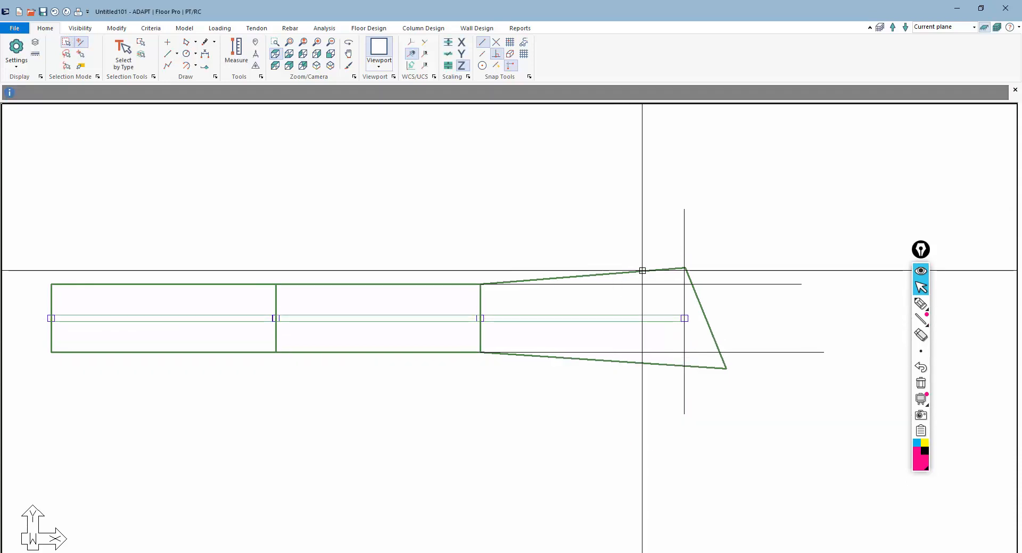
- Move the third slab's two outer corners to the intersections of the guide lines at the last column
left_click(684, 268)
left_click(685, 268)
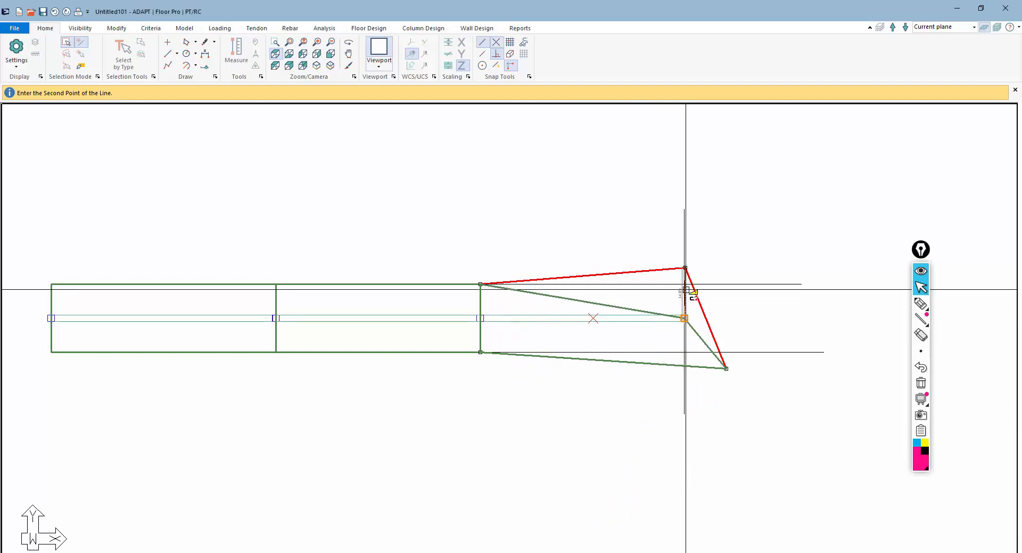
left_click(685, 284)
left_click(726, 368)
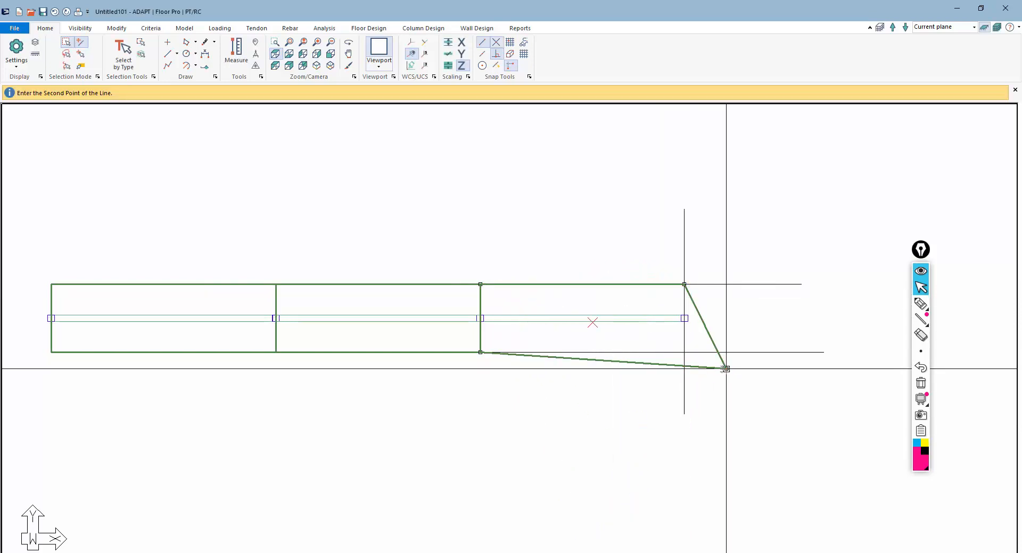
left_click(685, 353)
- Select all line objects by type and delete the guide lines
scroll(580, 365, "down", 2)
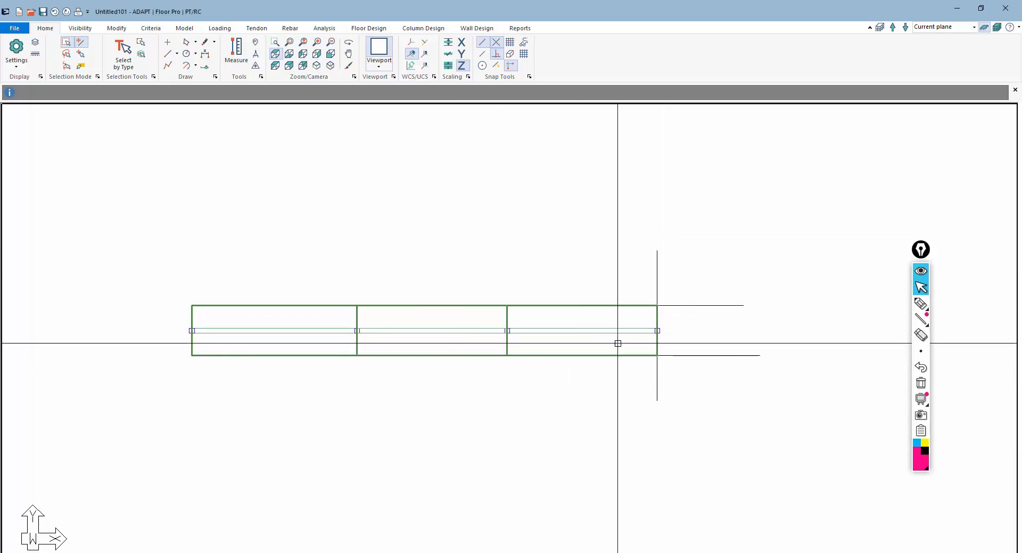
left_click(127, 56)
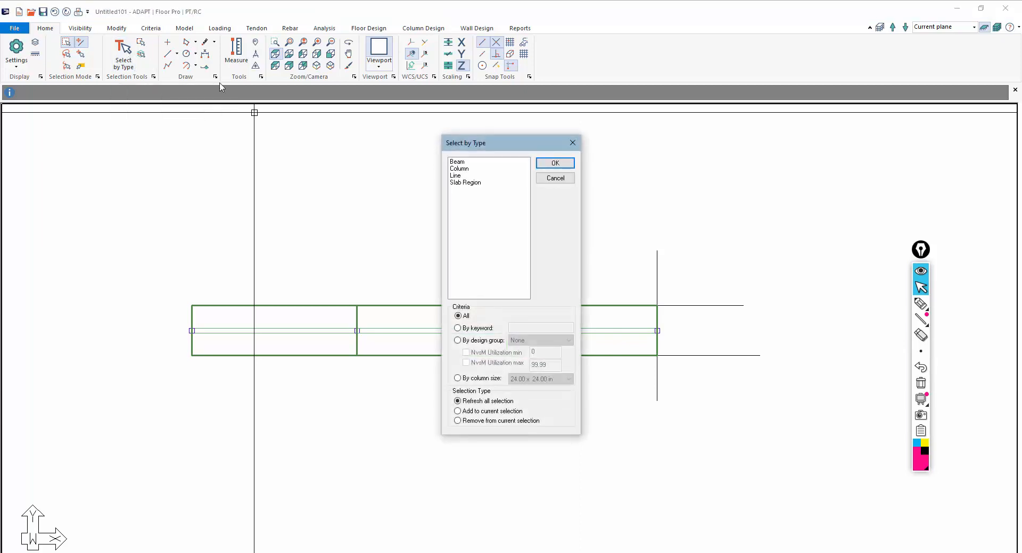
left_click(553, 163)
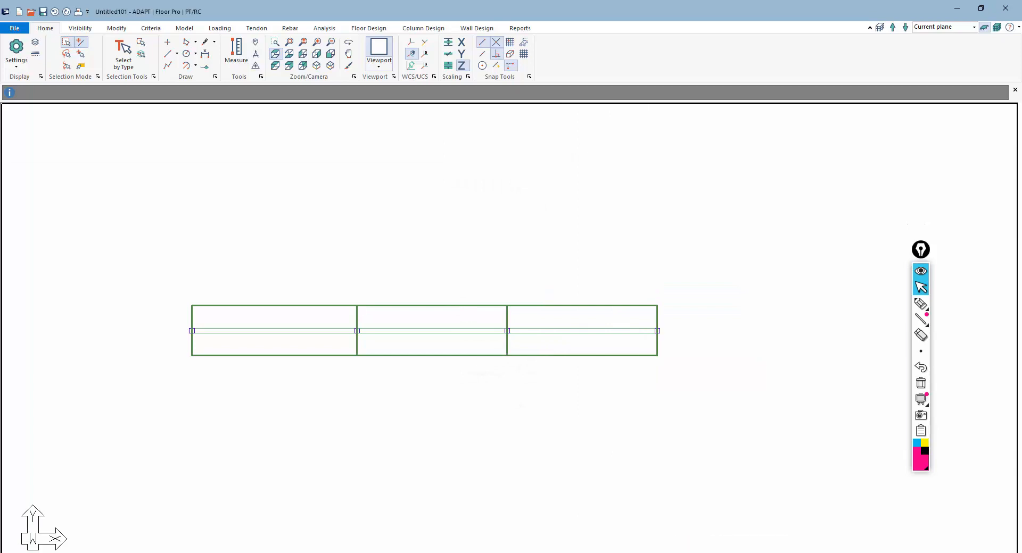
- In elevation, set the second-span slab region's vertical start offset to -16 in from the current plane
left_click(331, 54)
scroll(551, 323, "down", 2)
scroll(649, 363, "up", 4)
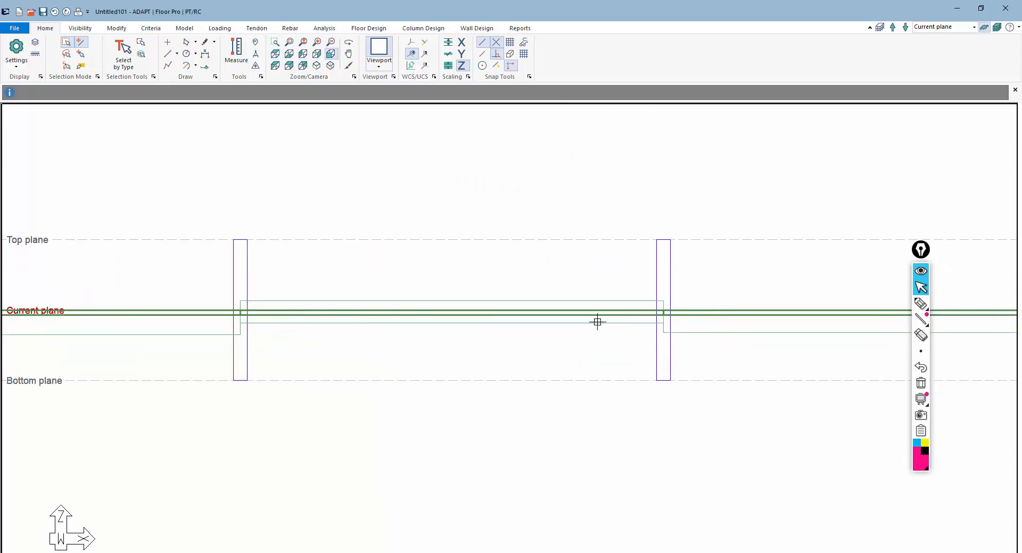
scroll(586, 321, "up", 2)
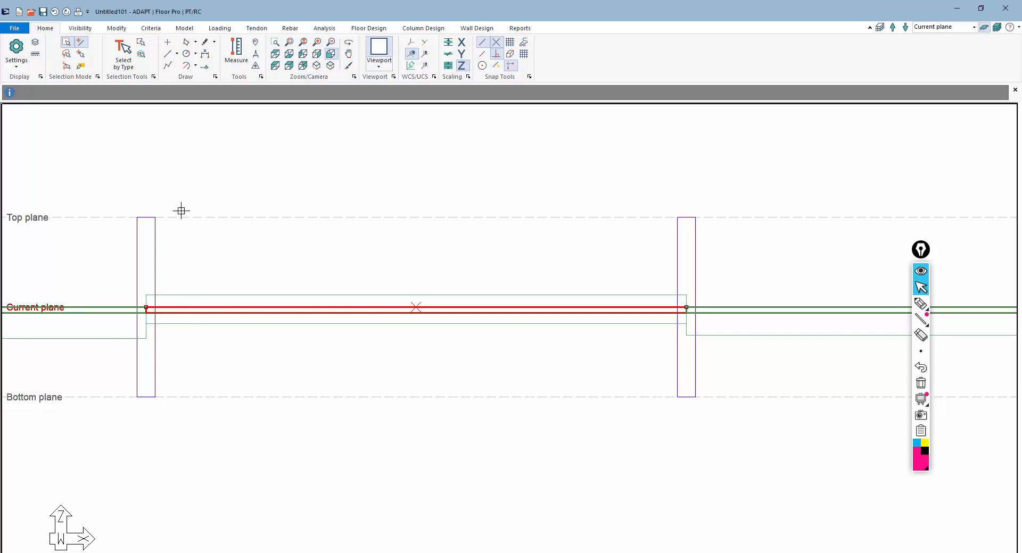
double_click(224, 308)
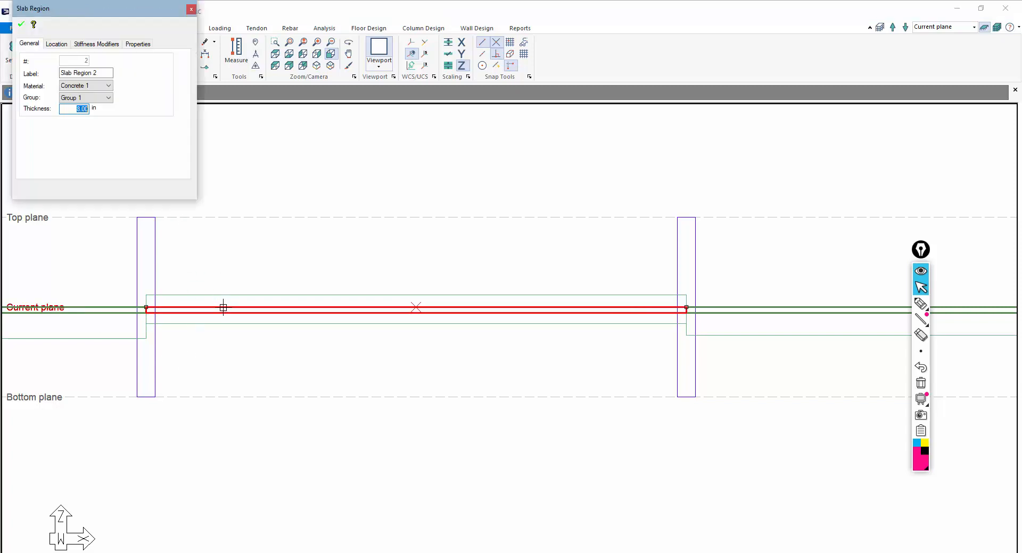
left_click(58, 44)
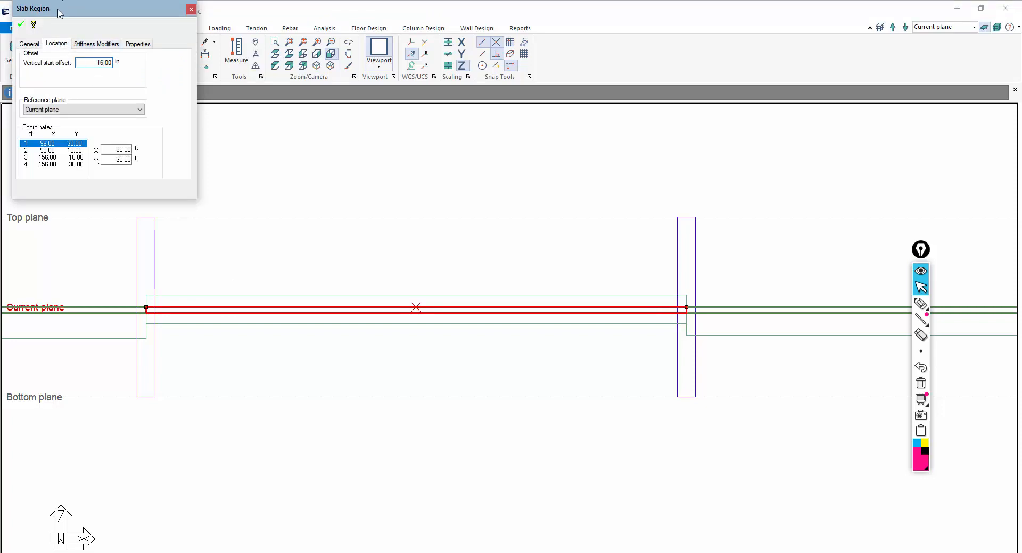
left_click_drag(59, 14, 51, 23)
left_click(14, 34)
left_click(281, 265)
scroll(442, 244, "down", 4)
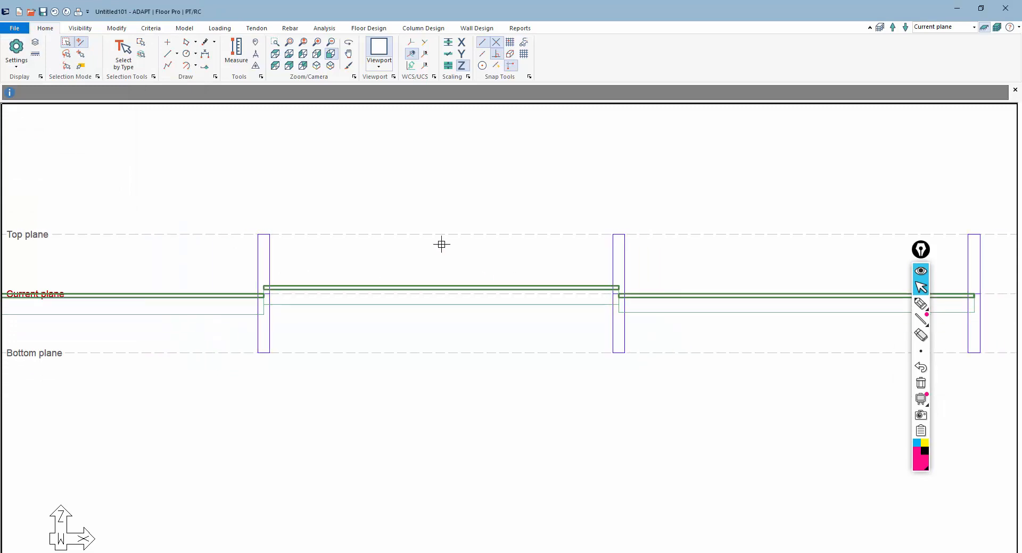
- View the frame isometrically, render the model to inspect the slab steps from another angle, and close the rendering
left_click(696, 552)
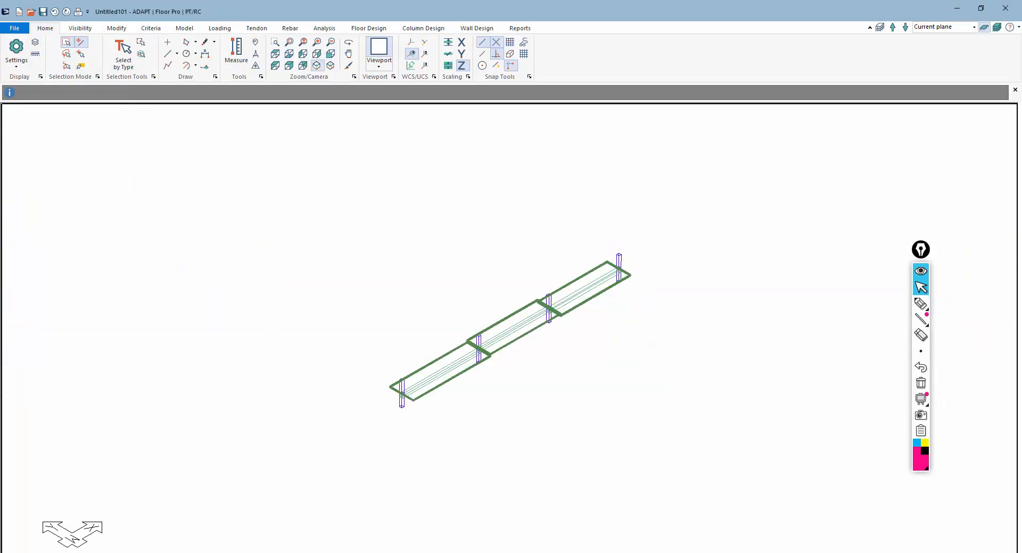
scroll(459, 360, "up", 4)
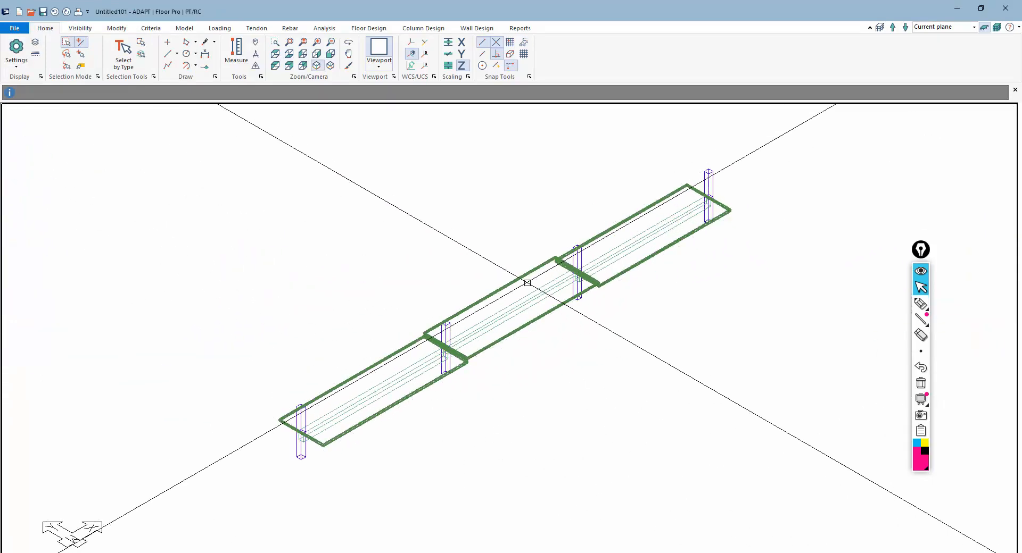
left_click(80, 29)
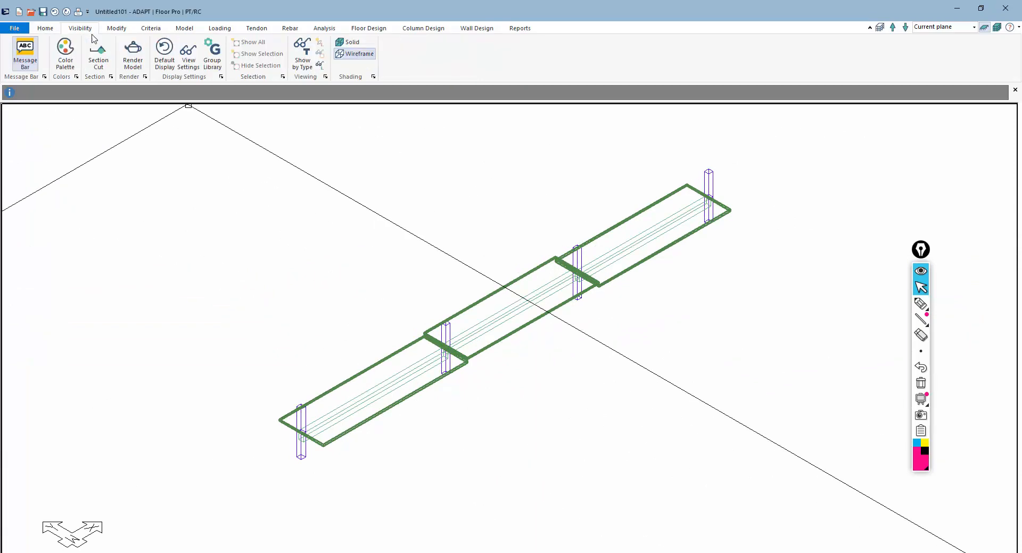
left_click(142, 67)
left_click_drag(378, 371, 390, 409)
left_click(1016, 11)
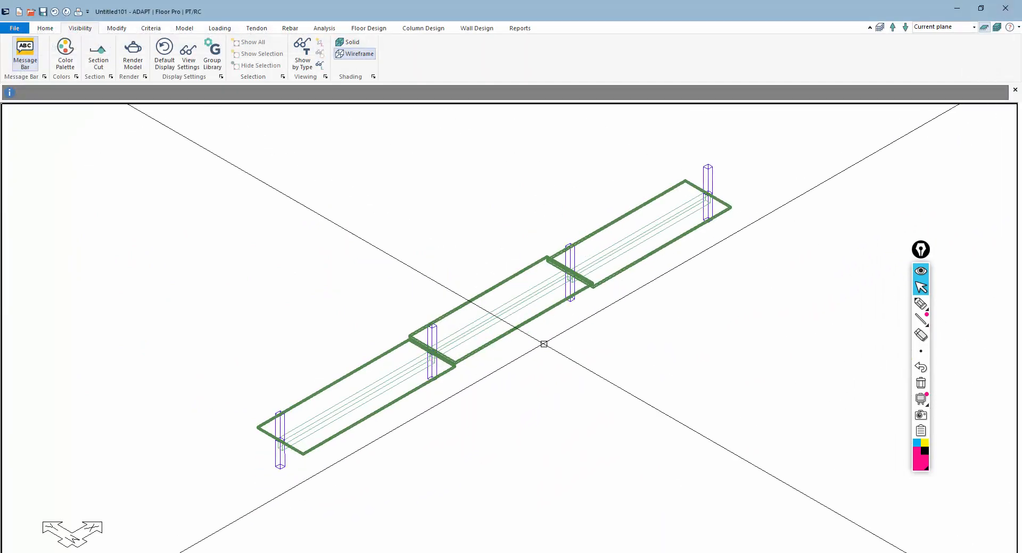
- Save the model as 3_span_Beam in the Youtube Video Models folder
left_click(14, 28)
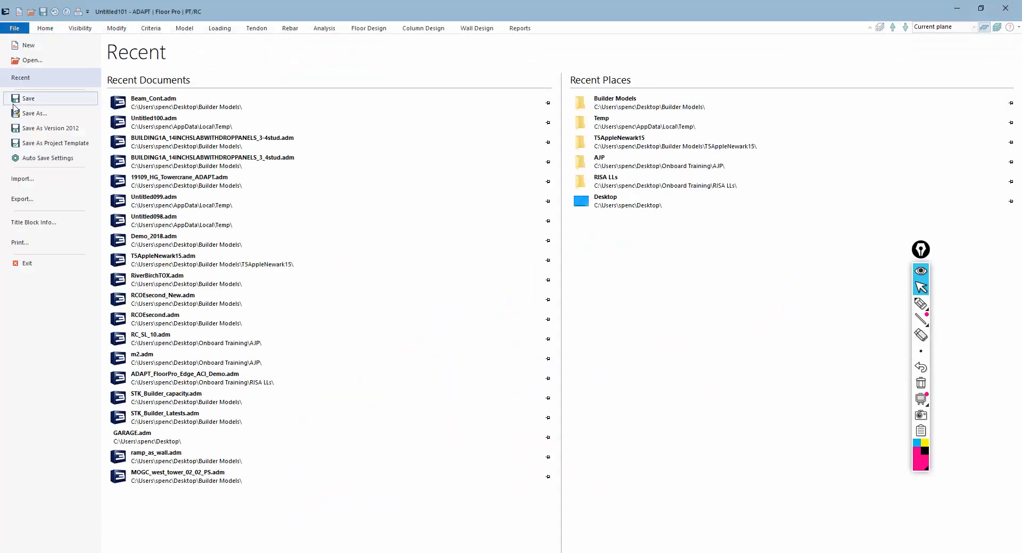
left_click(21, 114)
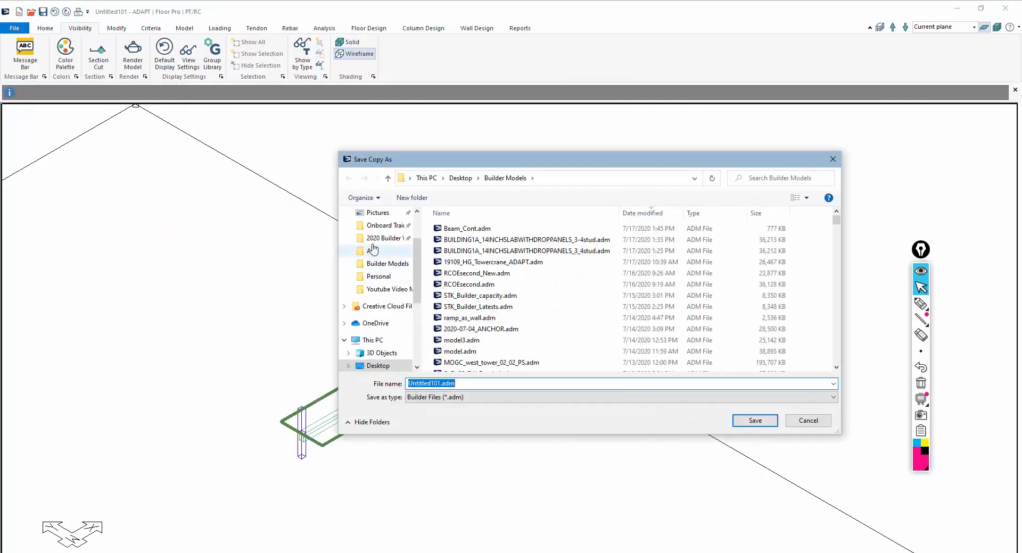
scroll(375, 250, "up", 2)
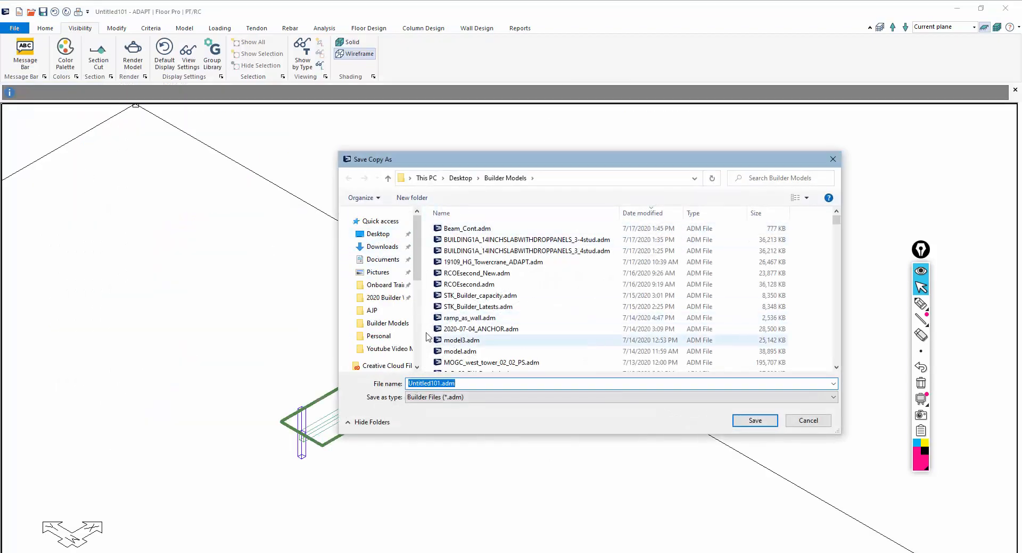
left_click(387, 349)
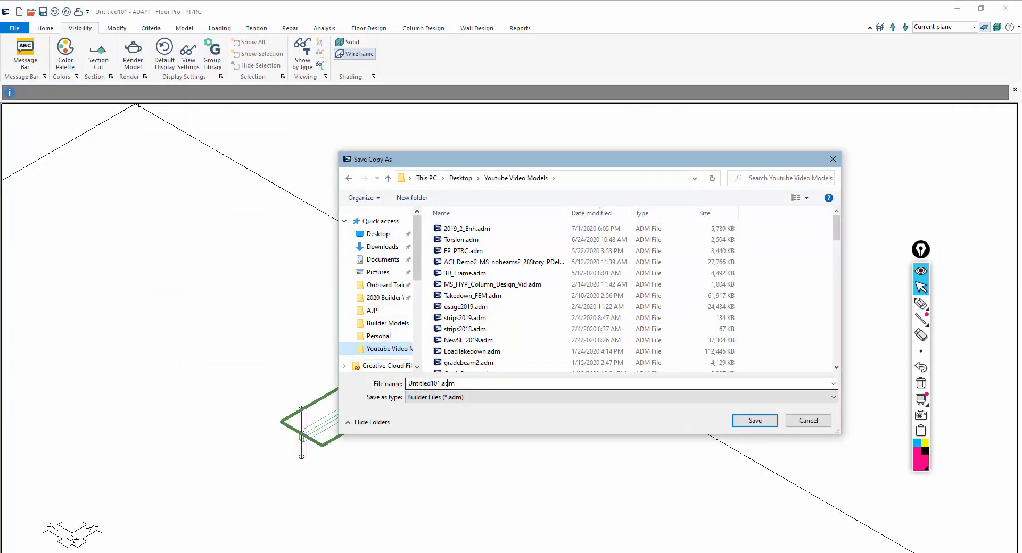
type("_")
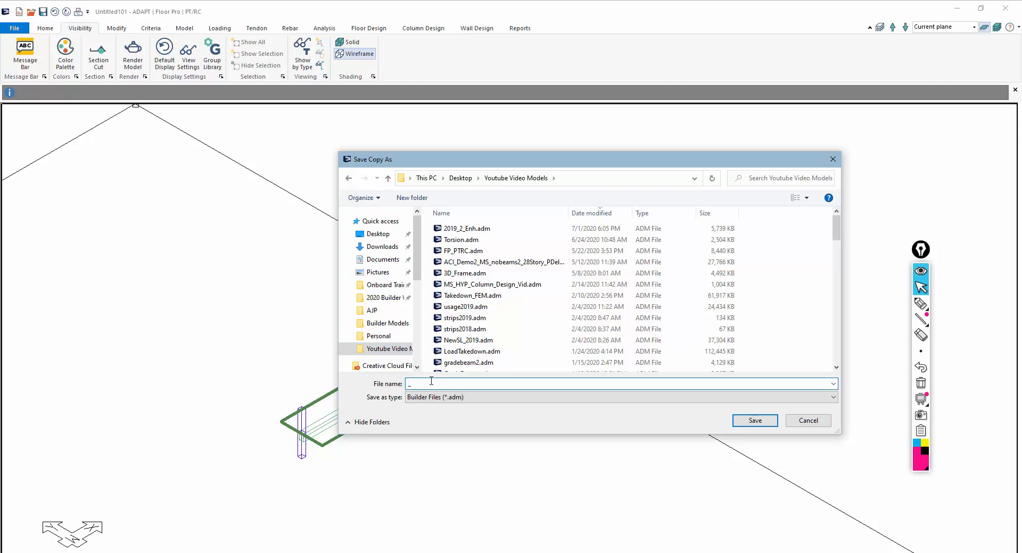
type("3_span_Beam")
key("Return")
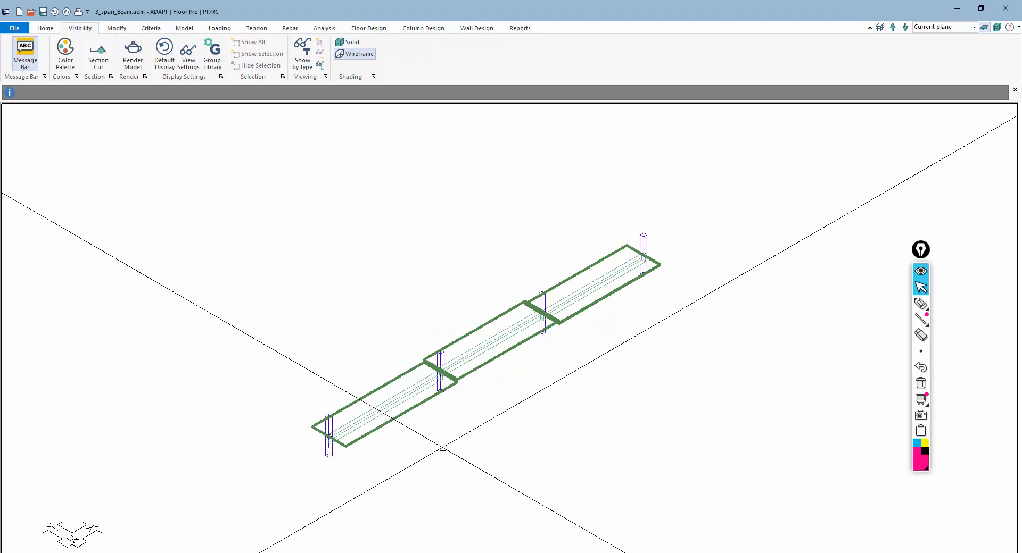
- Select all three slab regions and review the general load cases in the Load Case Library
middle_click_drag(477, 429, 482, 398)
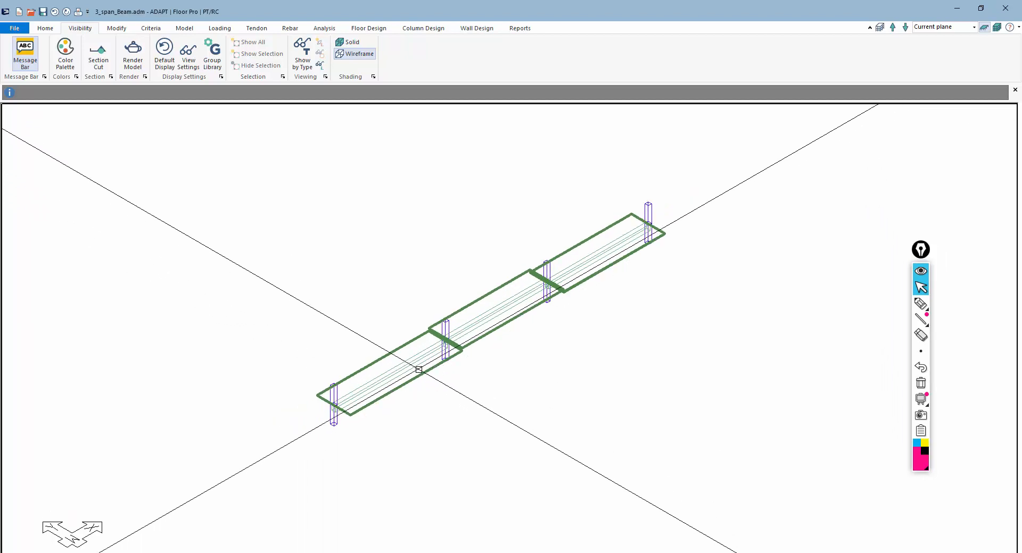
left_click(388, 352)
left_click(469, 307)
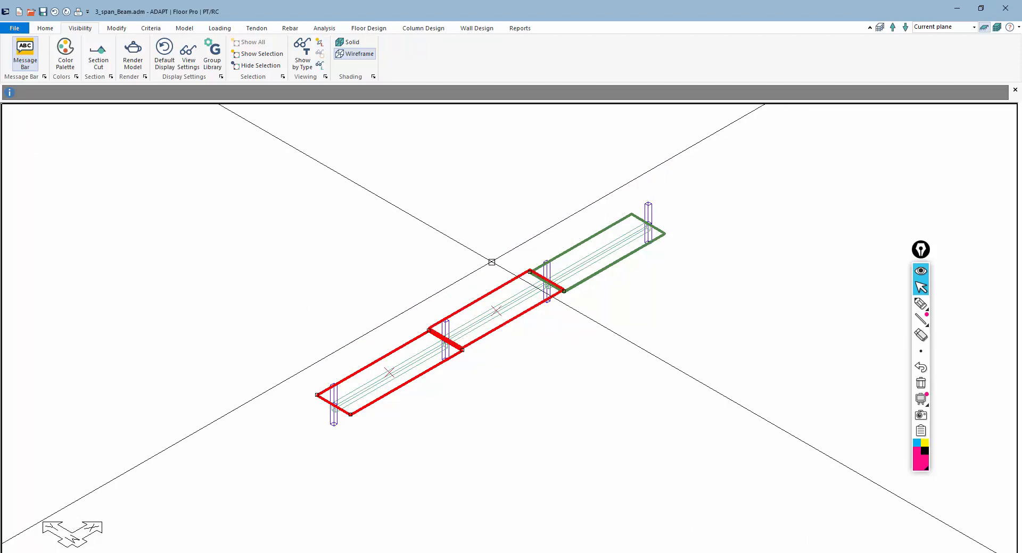
left_click(576, 247)
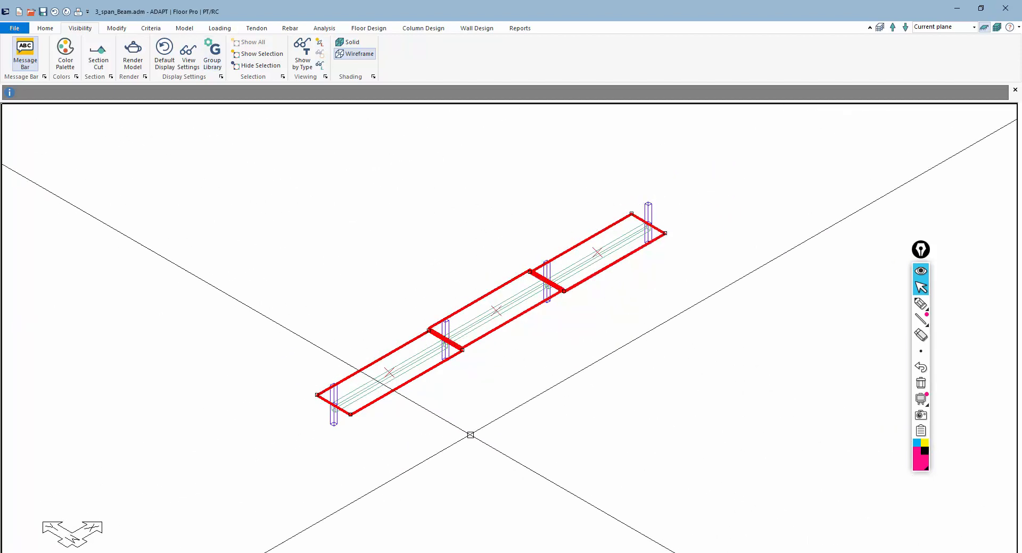
left_click(227, 31)
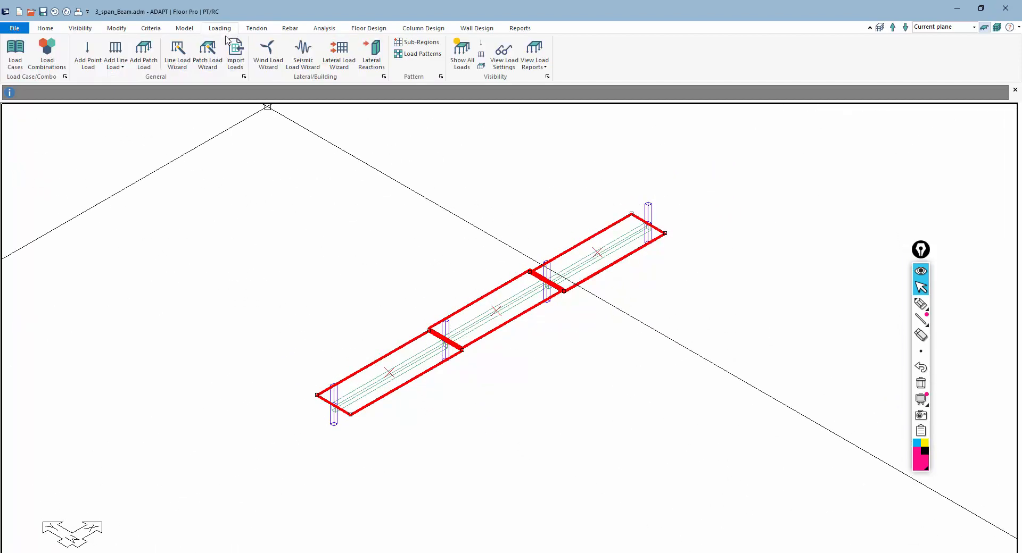
left_click(15, 53)
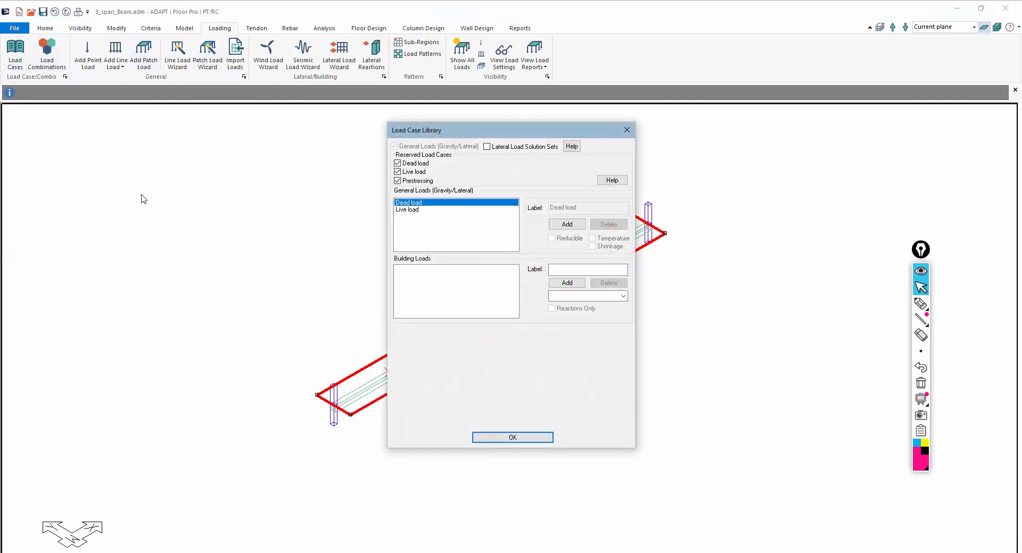
left_click_drag(448, 130, 163, 103)
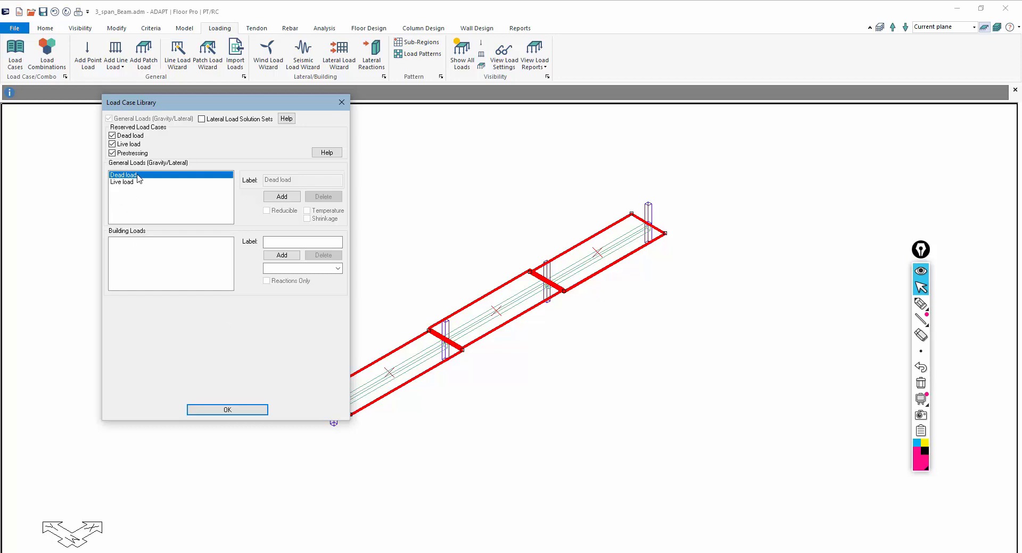
left_click(235, 411)
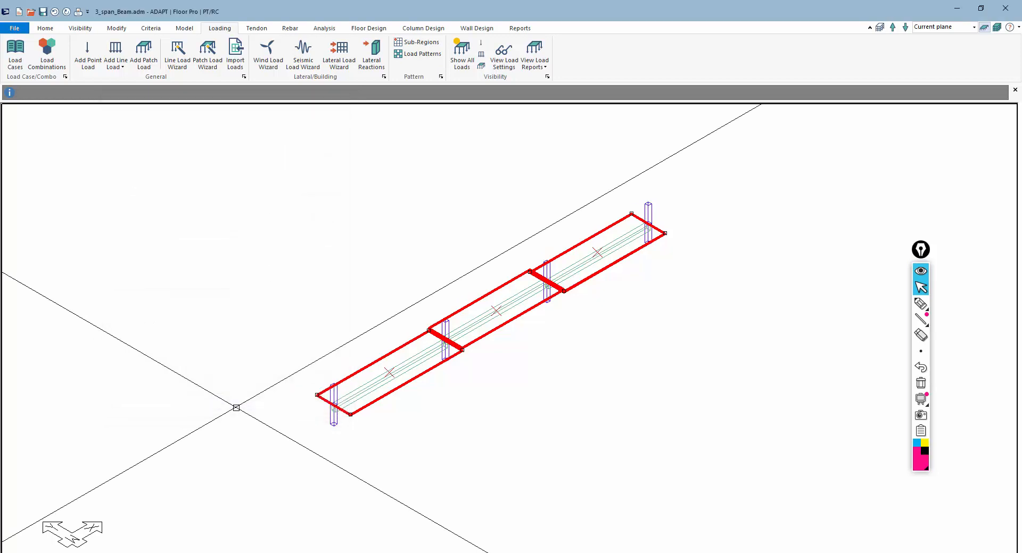
- Create dead load patch loads on the three selected slab regions with the Patch Load Wizard
left_click(208, 59)
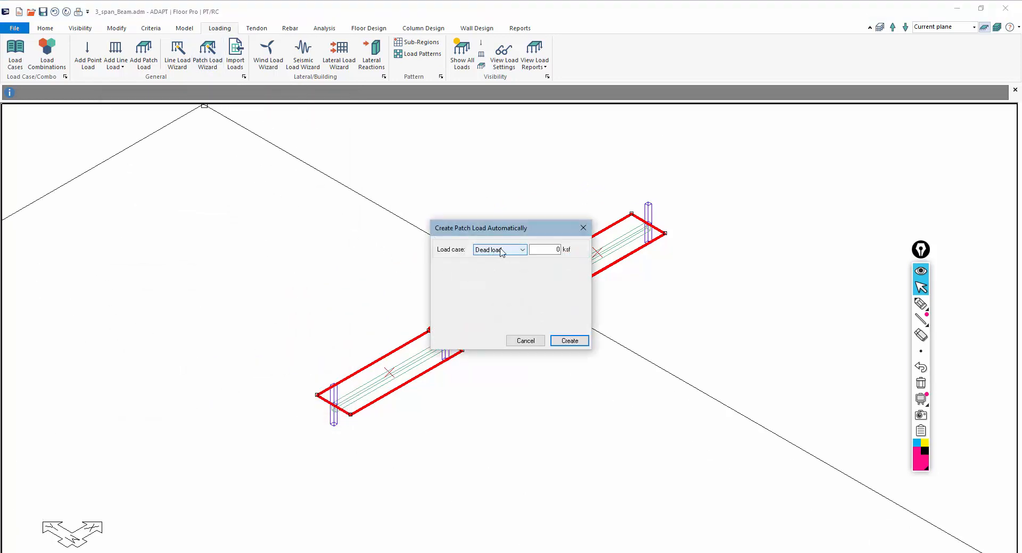
left_click(534, 249)
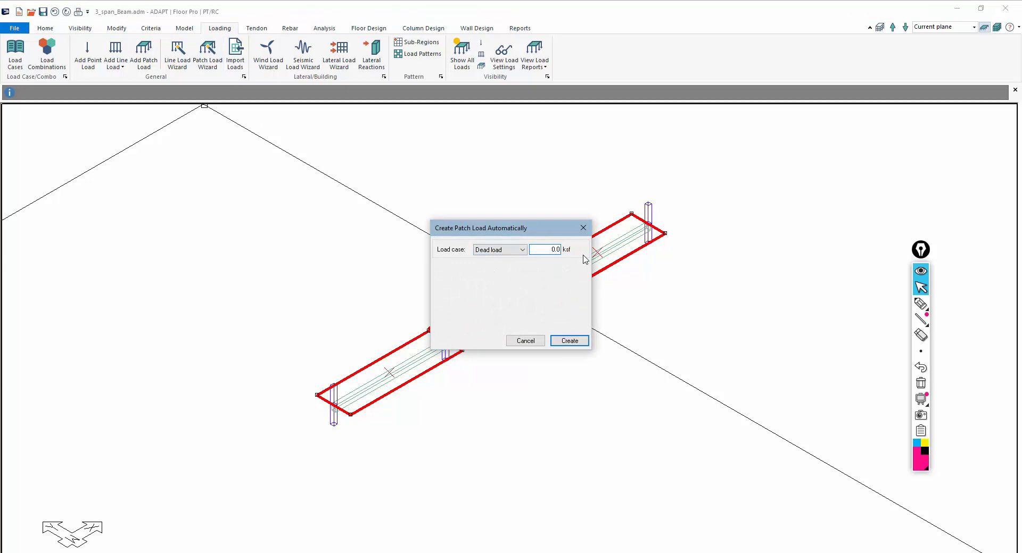
key("Return")
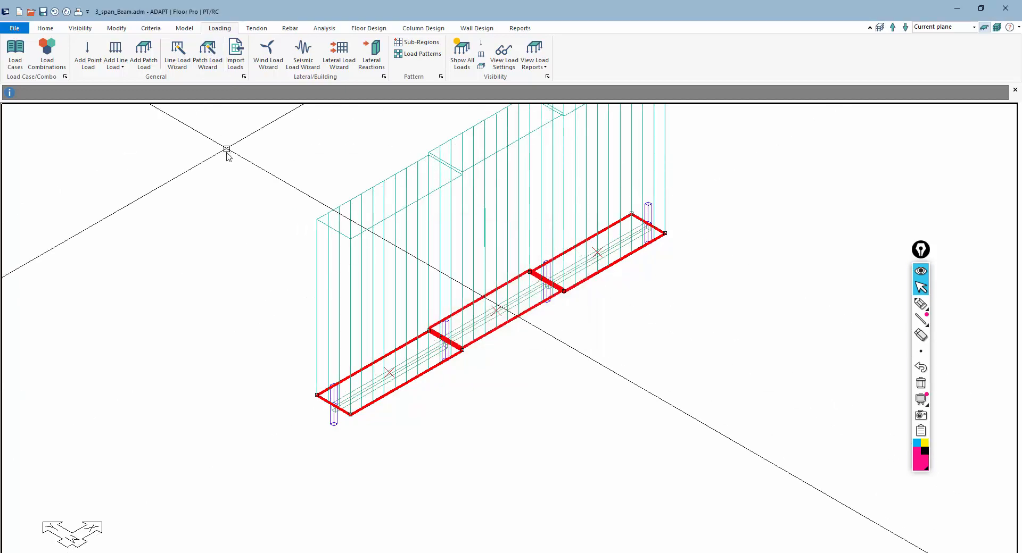
- Create live load patch loads on the same three slab regions with the Patch Load Wizard and clear the selection
left_click(205, 56)
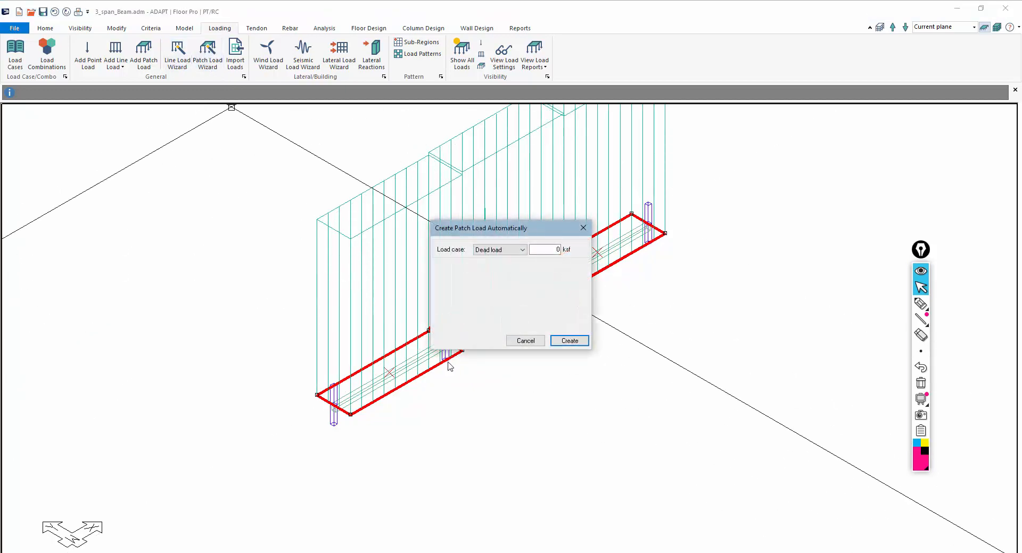
left_click(514, 249)
left_click(501, 265)
key("Tab")
key("Return")
scroll(590, 367, "down", 2)
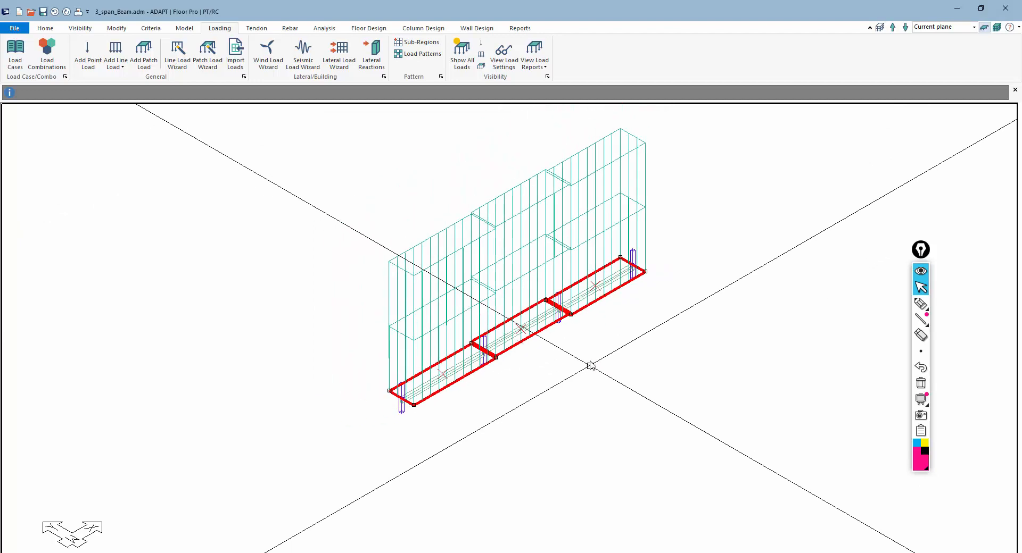
left_click(586, 359)
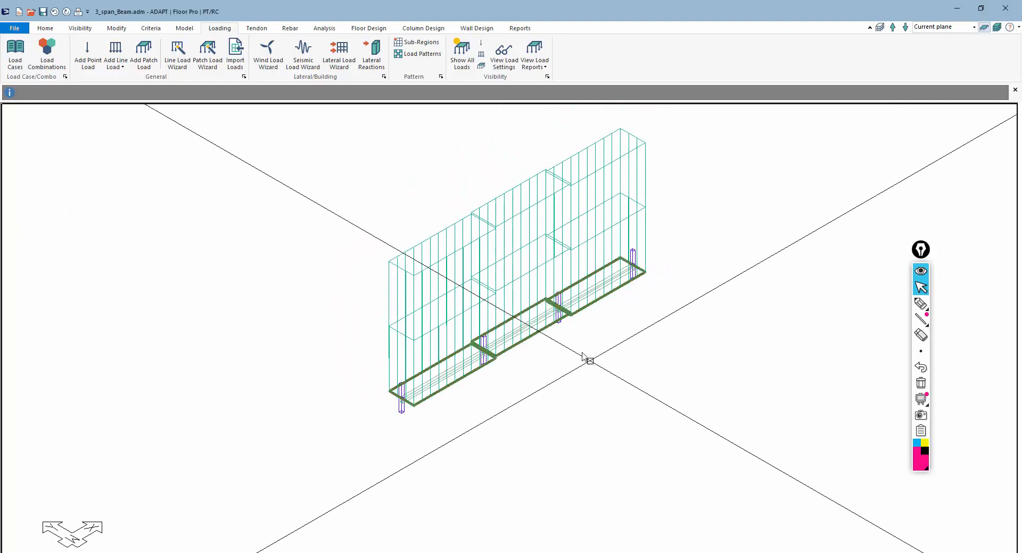
- Turn on the dimension display for patch loads in the load view settings
left_click(462, 54)
left_click(470, 55)
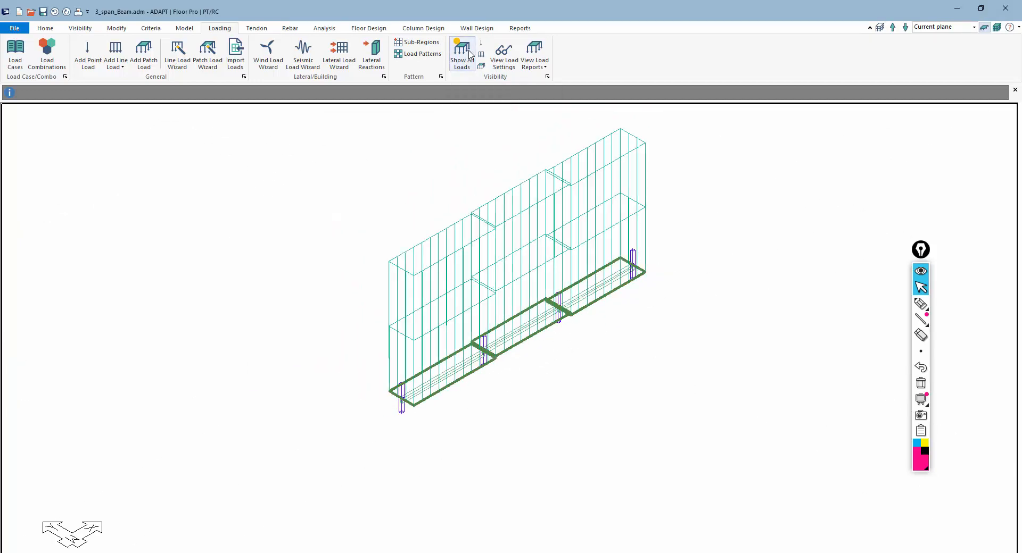
left_click(503, 53)
left_click(466, 215)
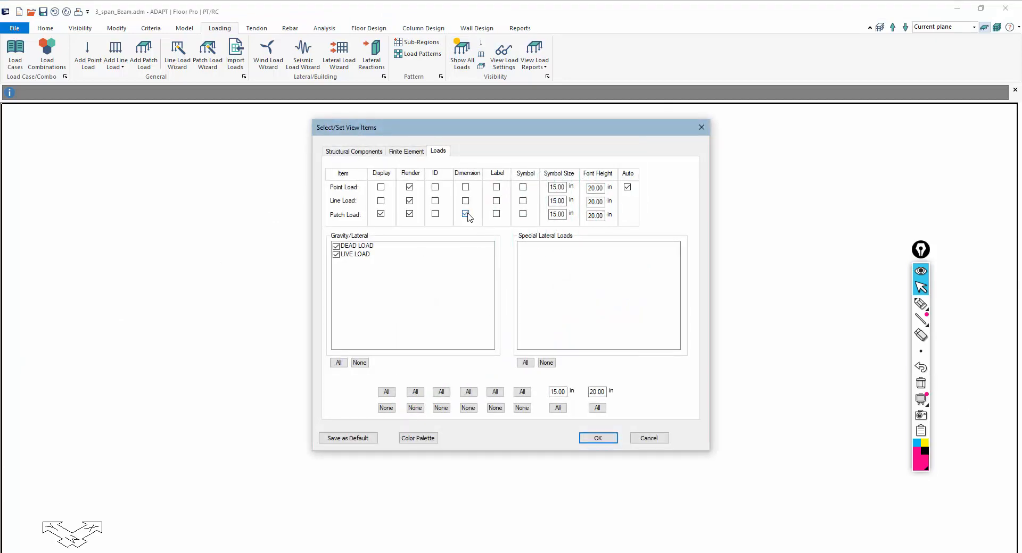
left_click(598, 438)
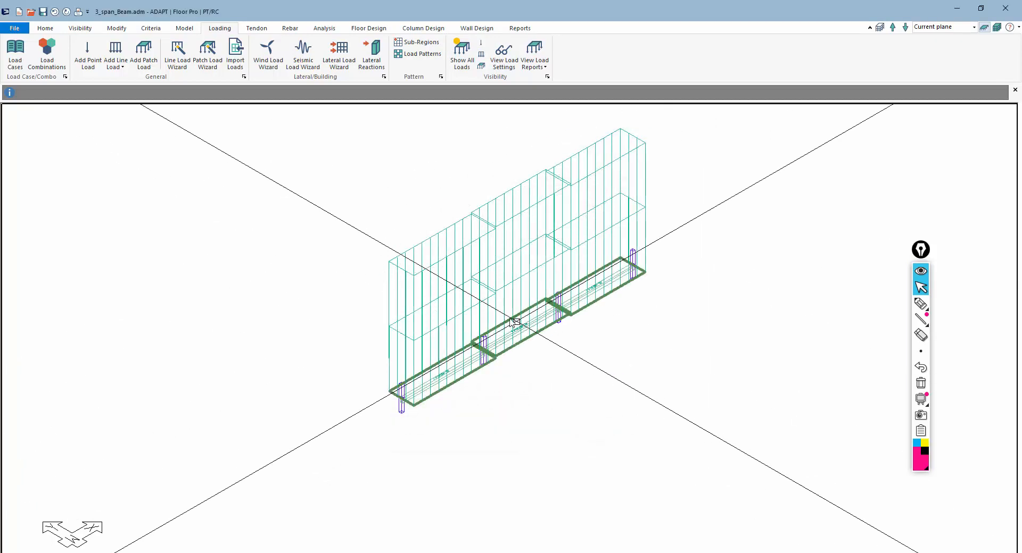
- Hide all loads and switch the three-span frame to plan view
left_click(461, 57)
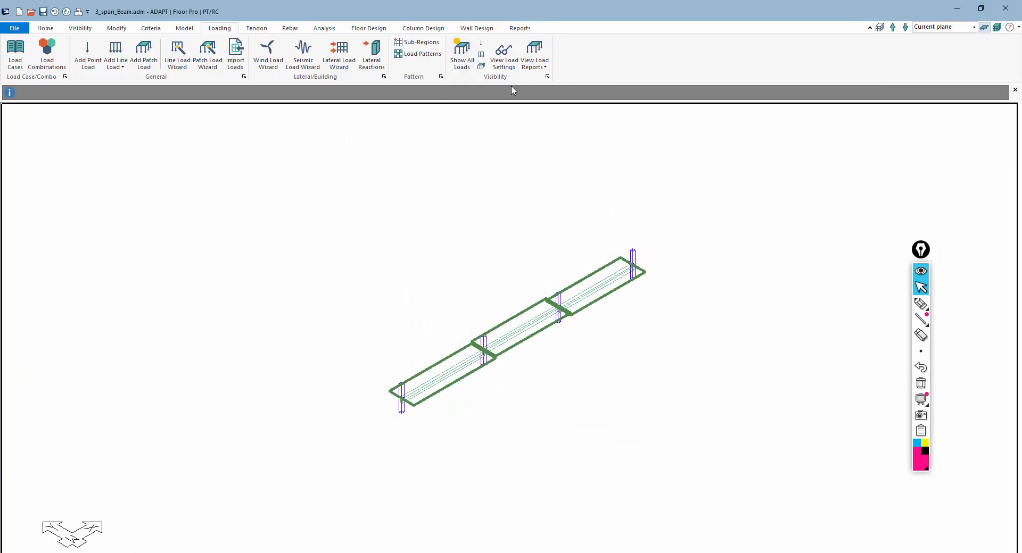
scroll(532, 293, "up", 1)
scroll(534, 300, "up", 1)
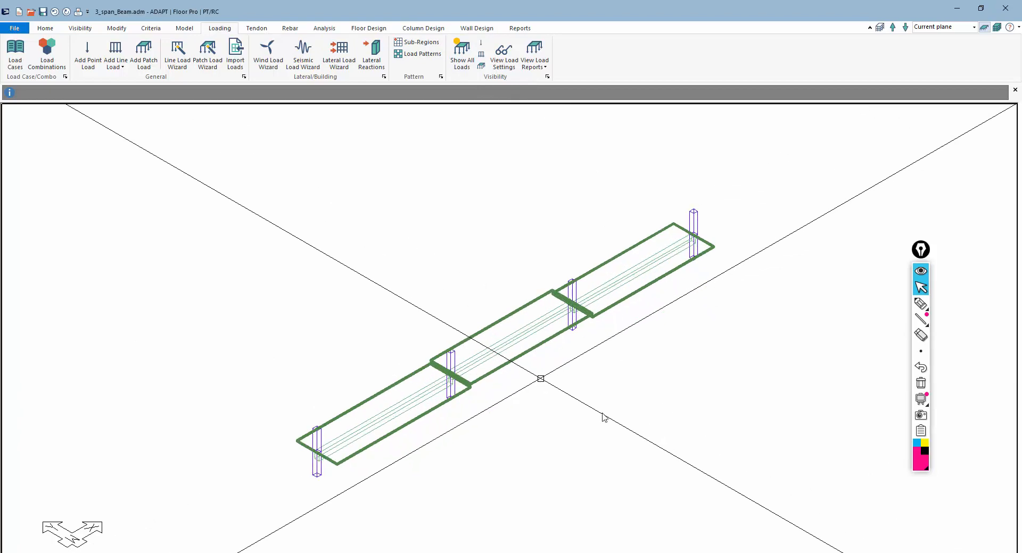
left_click(681, 552)
scroll(526, 348, "down", 3)
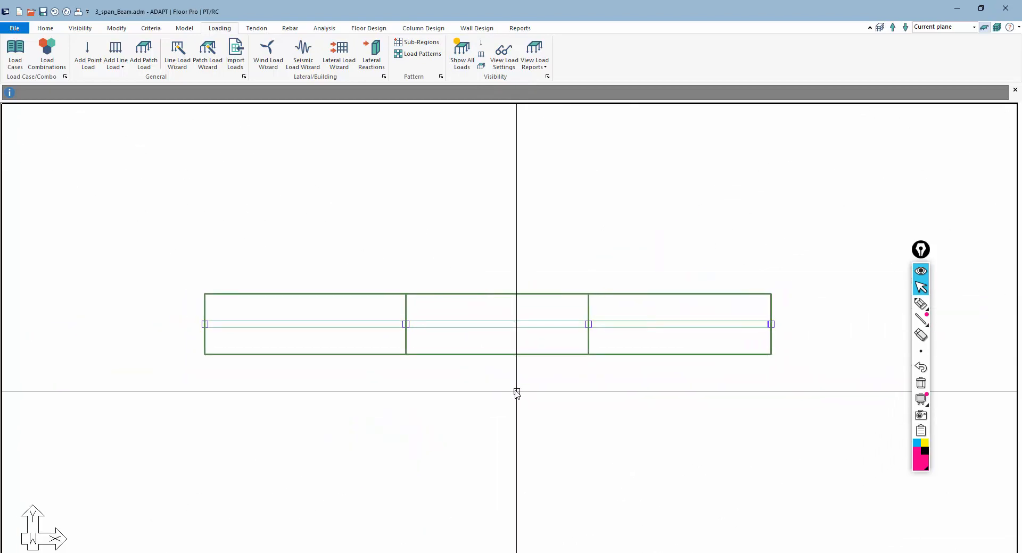
middle_click_drag(516, 393, 487, 372)
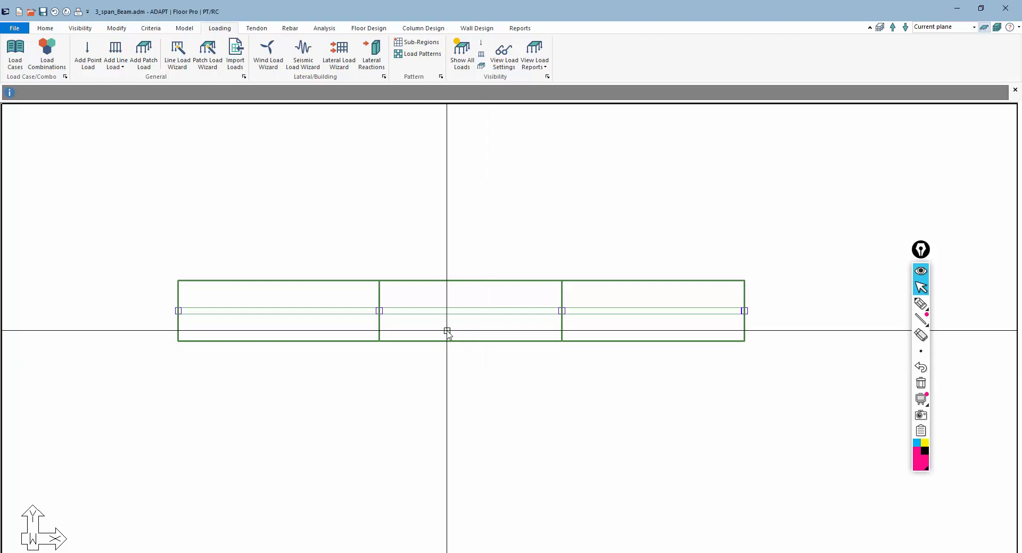
scroll(445, 336, "up", 1)
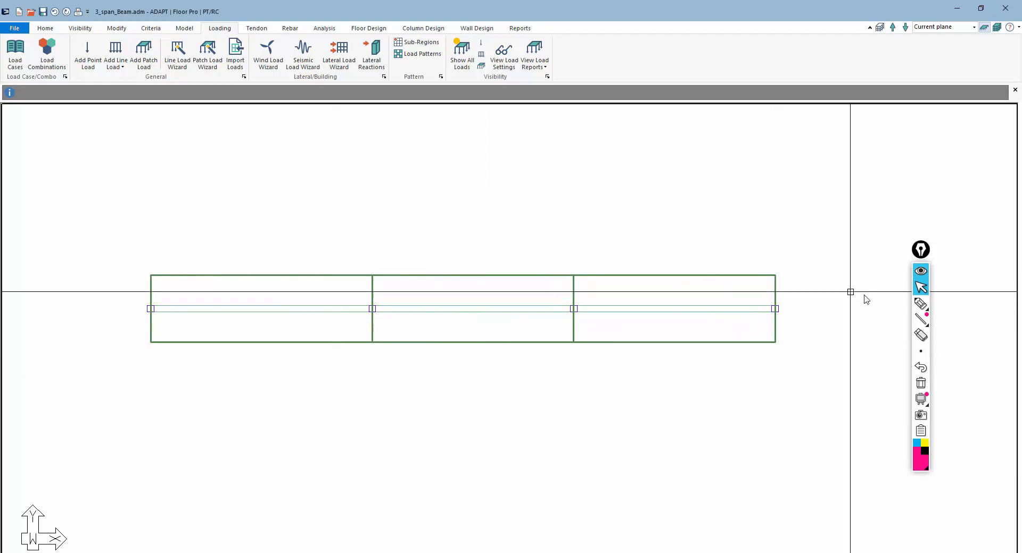
- Mark several vertical lines across the third span with the annotation pen and clear the markings
left_click(921, 304)
mouse_move(754, 274)
left_mouse_down()
mouse_move(751, 341)
mouse_move(730, 327)
left_mouse_up()
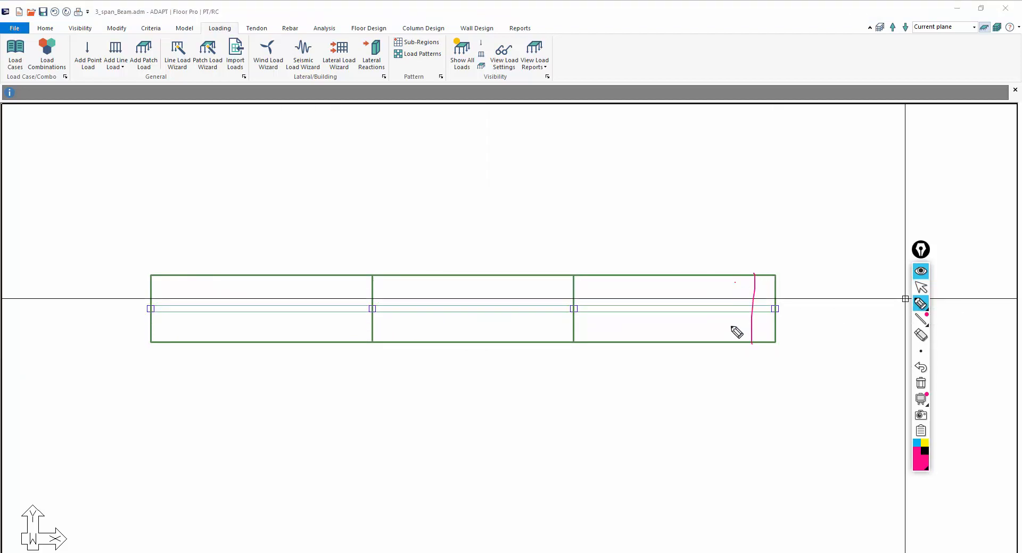
left_click_drag(720, 290, 719, 329)
mouse_move(699, 285)
left_mouse_down()
mouse_move(699, 334)
mouse_move(684, 339)
left_mouse_up()
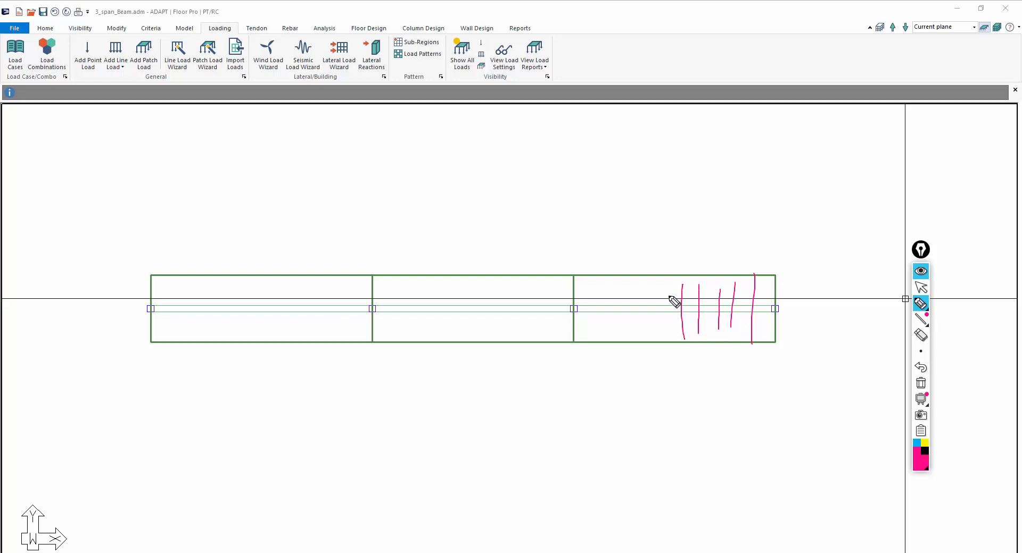
left_click_drag(662, 276, 658, 337)
left_click(921, 383)
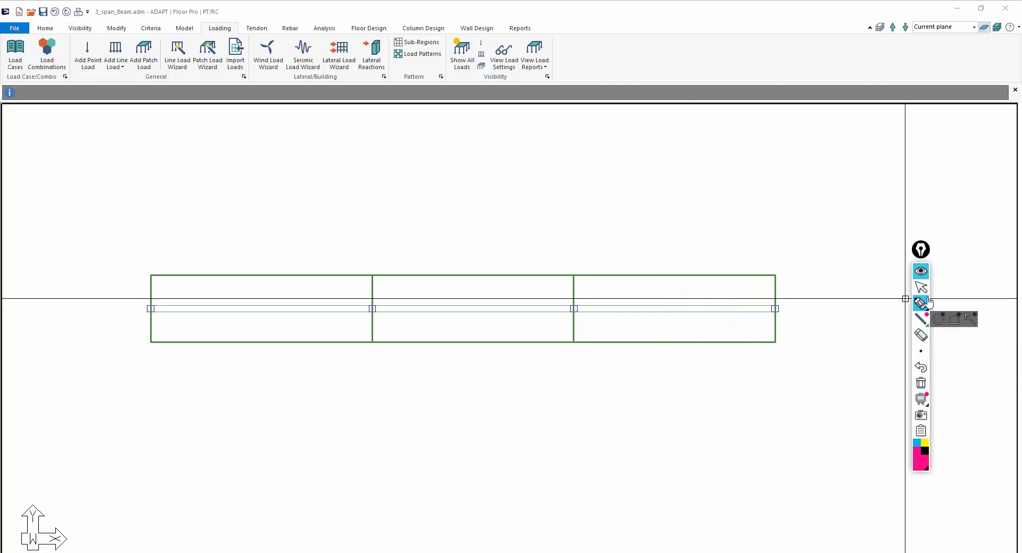
left_click(921, 287)
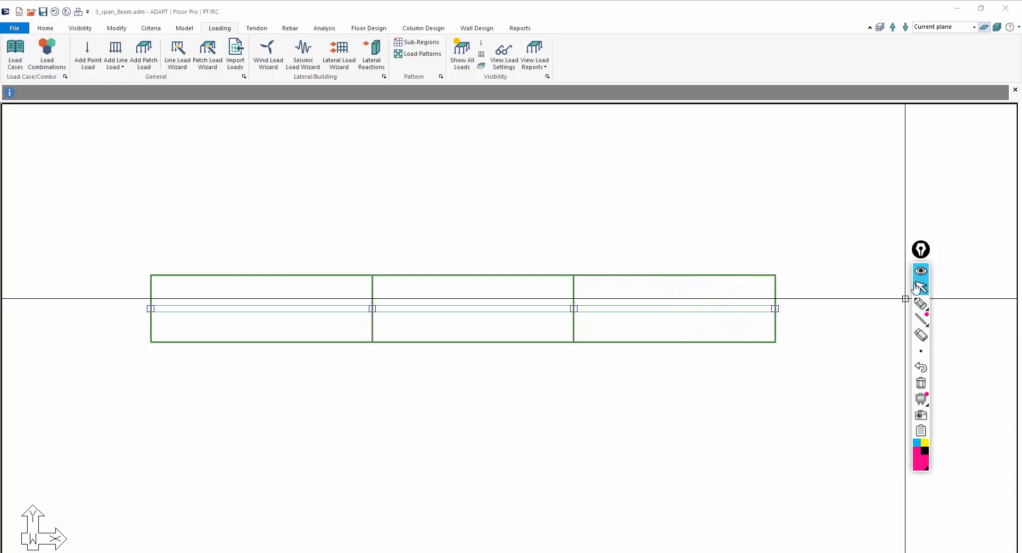
- Create an X-direction support line along the beam through the four columns of the three-span frame
left_click(368, 29)
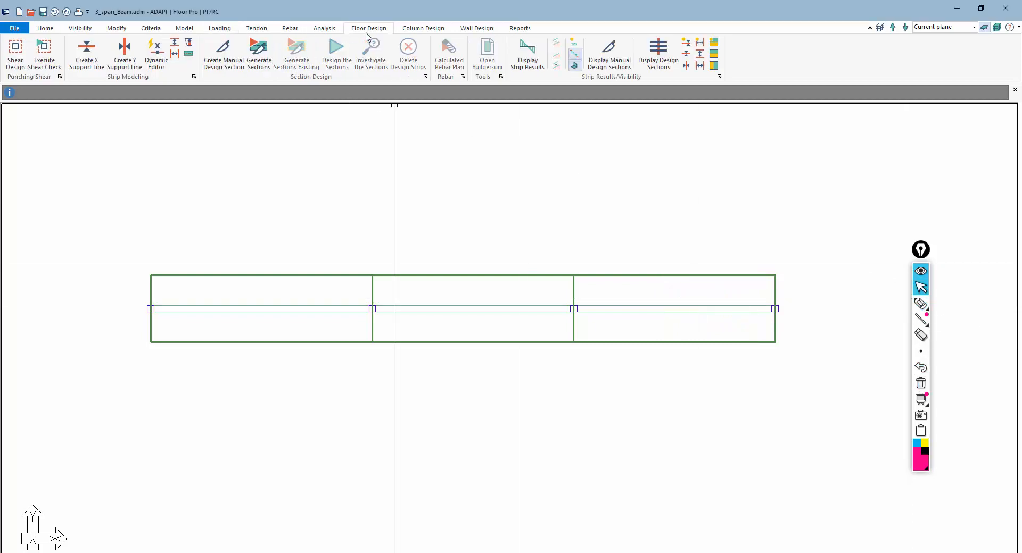
left_click(81, 53)
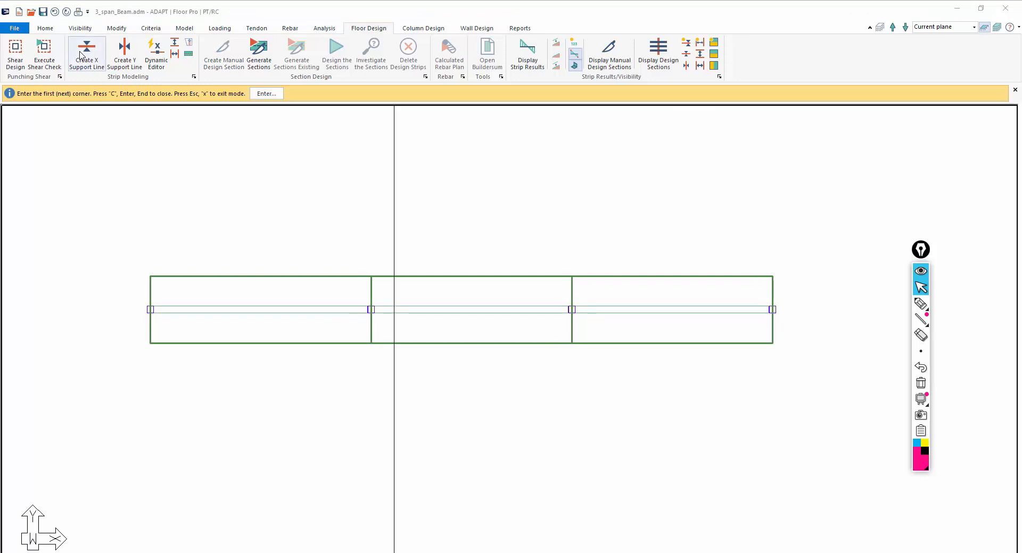
left_click(150, 309)
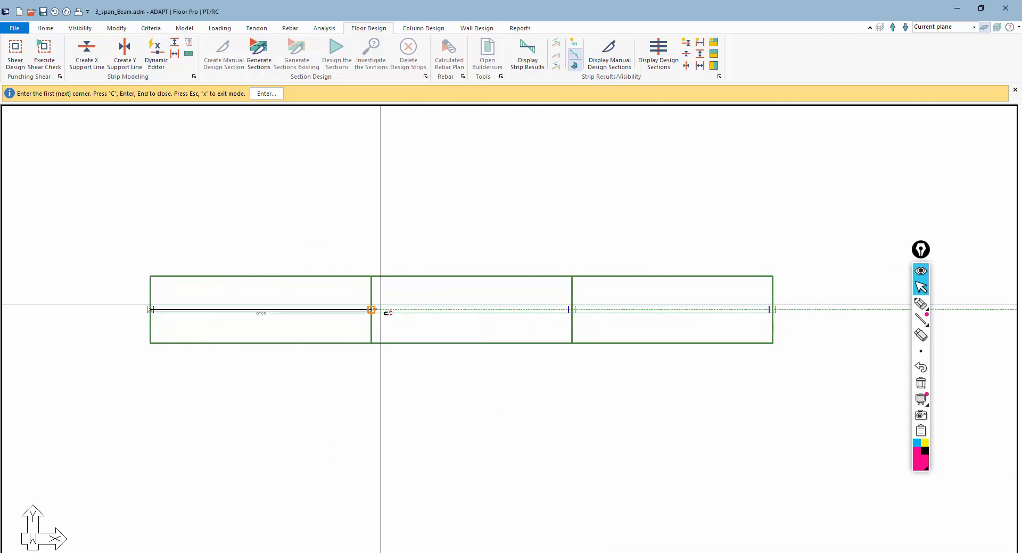
left_click(370, 309)
left_click(572, 310)
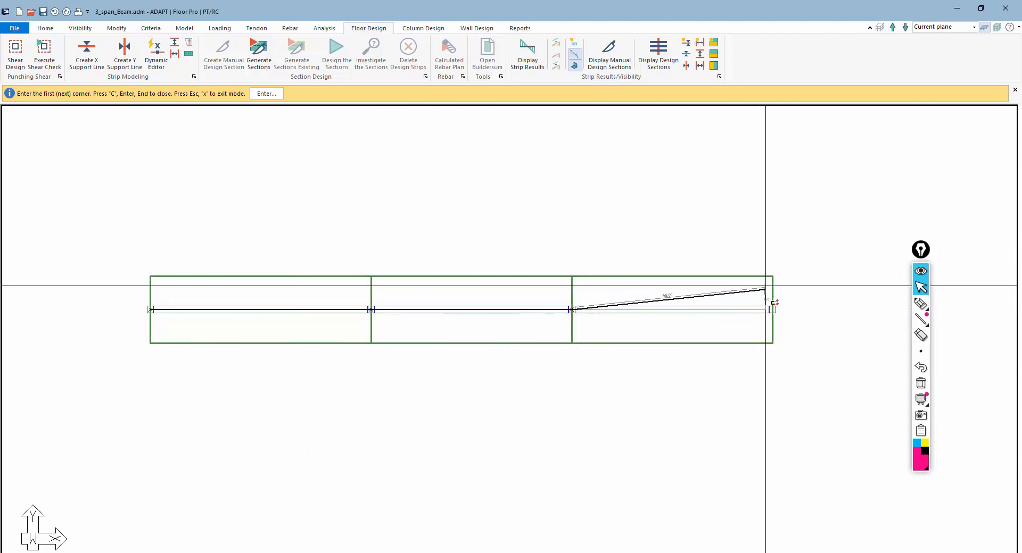
left_click(772, 310)
key("c")
scroll(590, 325, "down", 2)
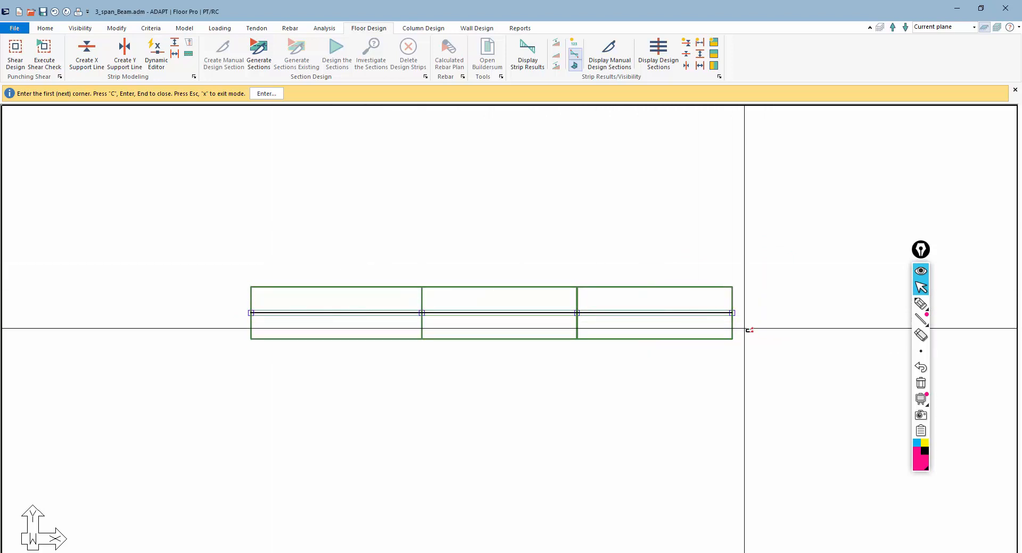
key("Escape")
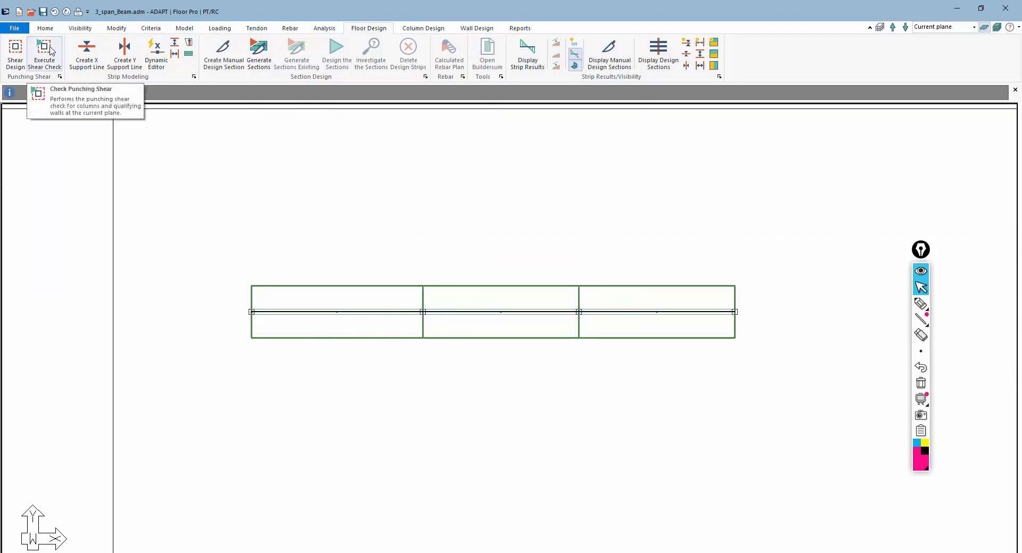
- Generate the design sections for the support line across all three spans
middle_click(346, 218)
left_click(262, 55)
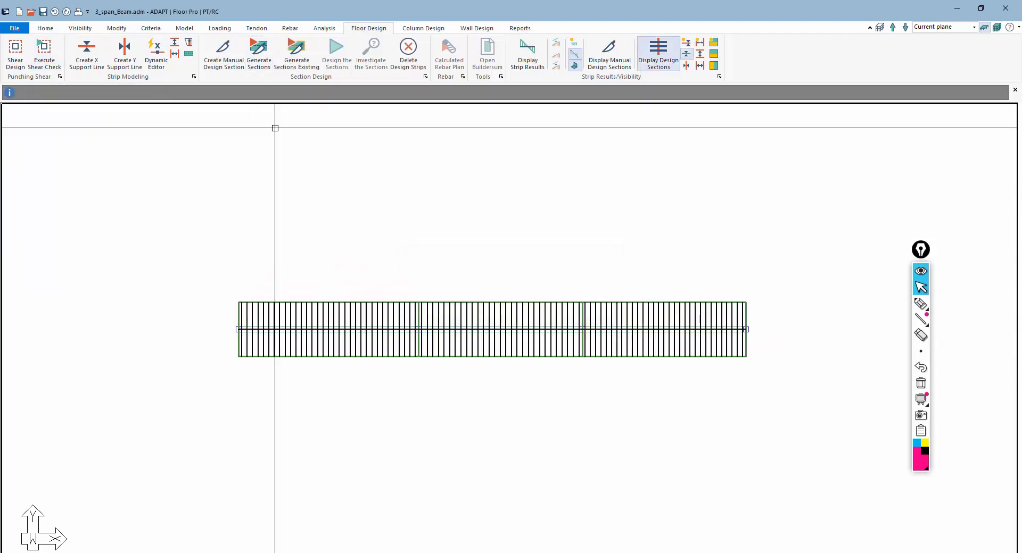
scroll(346, 244, "up", 2)
scroll(347, 211, "down", 4)
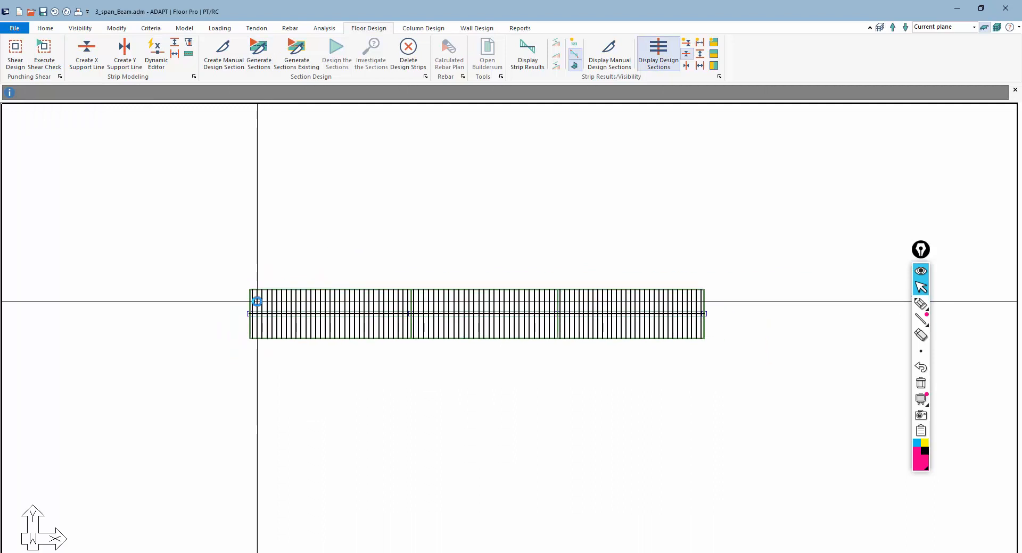
- Set the support line's design criteria to Beam, enable Effective Flange Width for its design sections and clear the selection
double_click(257, 302)
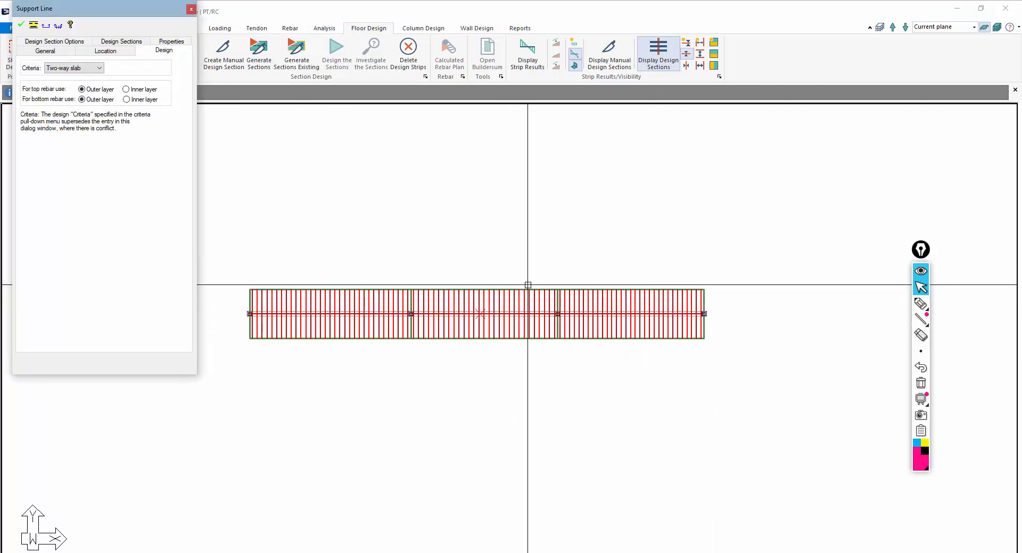
left_click(63, 73)
left_click(63, 94)
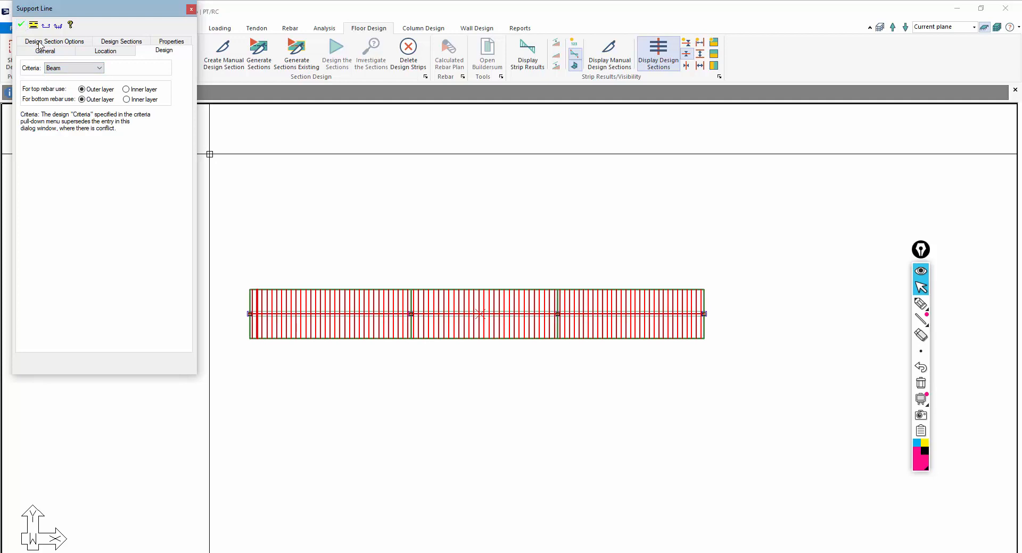
left_click(60, 45)
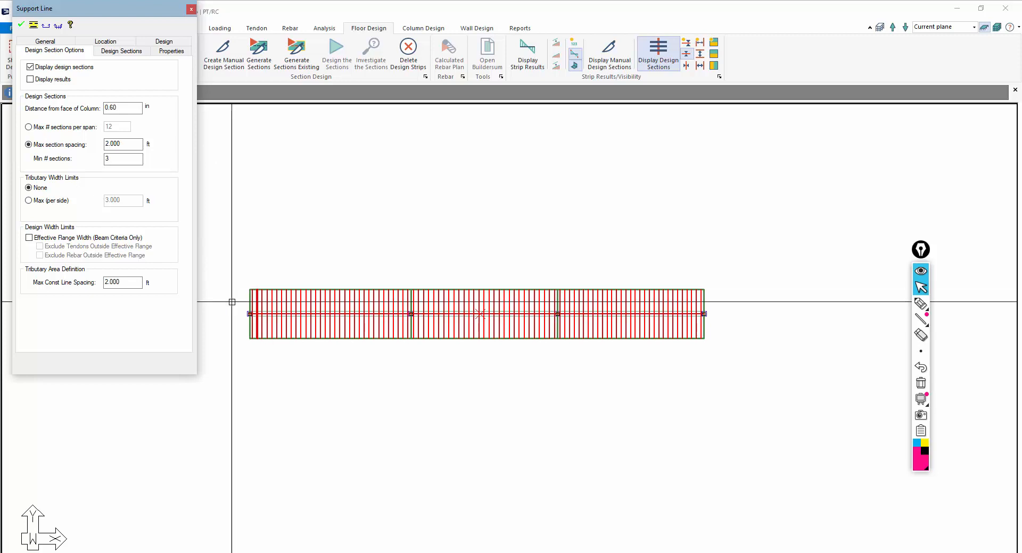
left_click(30, 239)
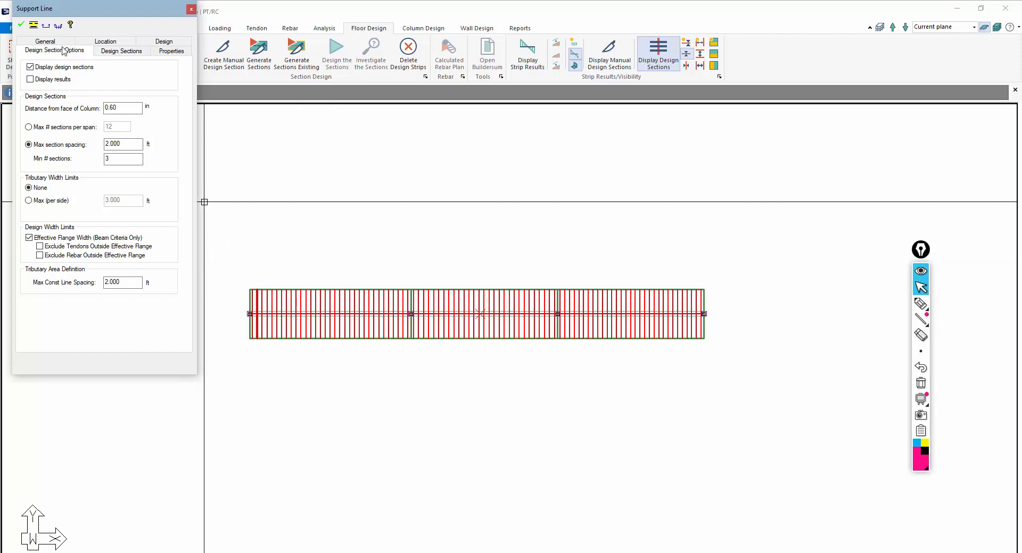
left_click(191, 10)
middle_click_drag(334, 241, 345, 206)
scroll(375, 209, "up", 5)
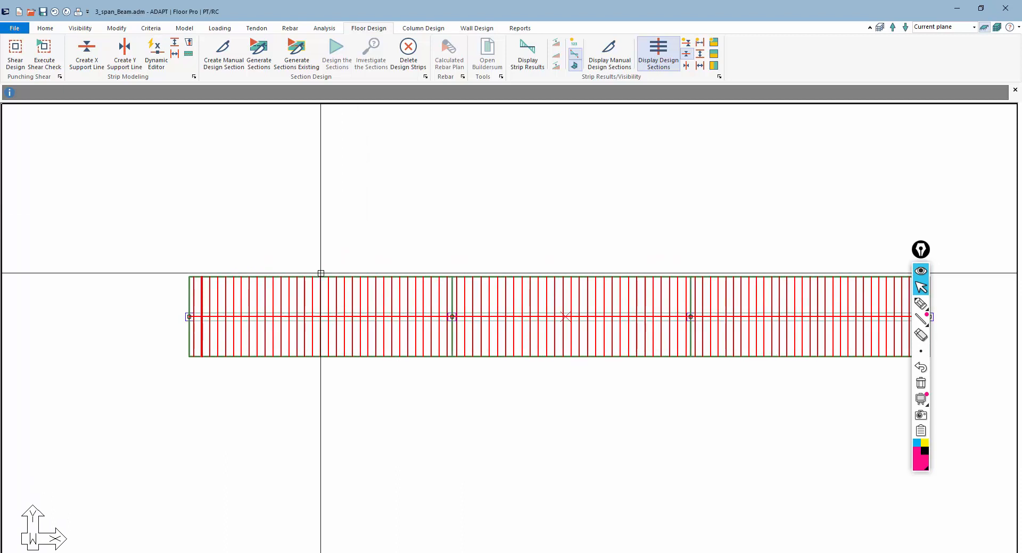
scroll(272, 299, "down", 3)
key("Escape")
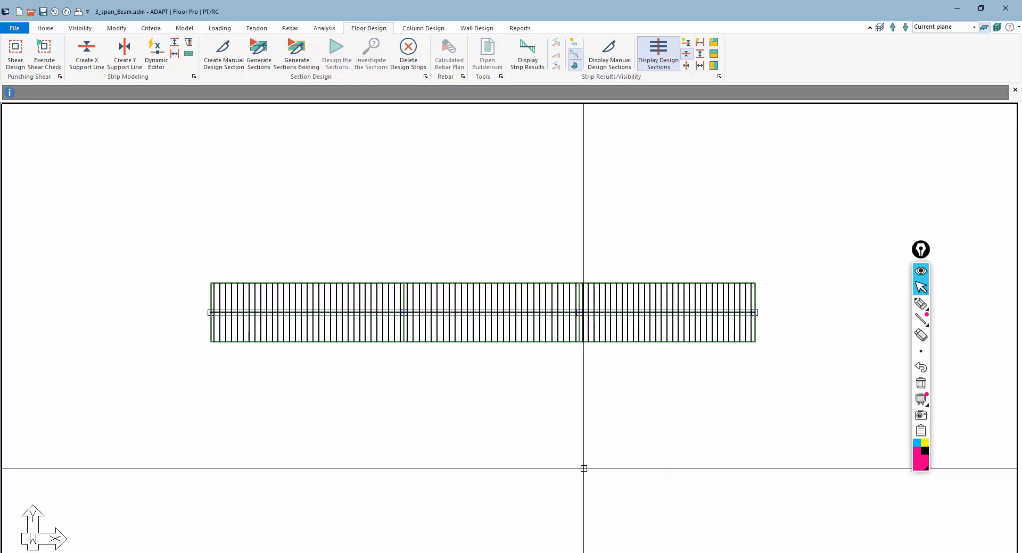
- Examine the support line's design section geometry and its detailed section properties
double_click(297, 295)
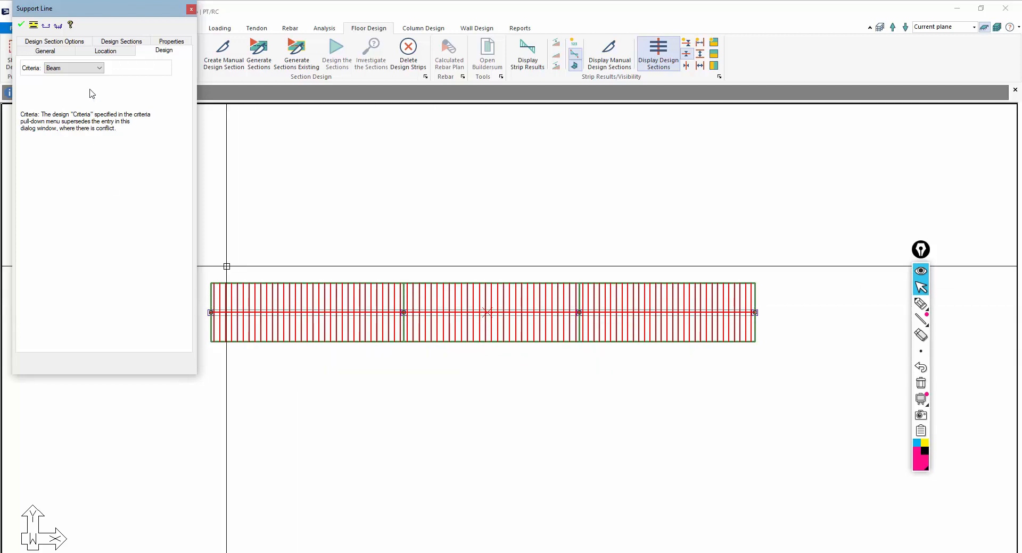
left_click(118, 42)
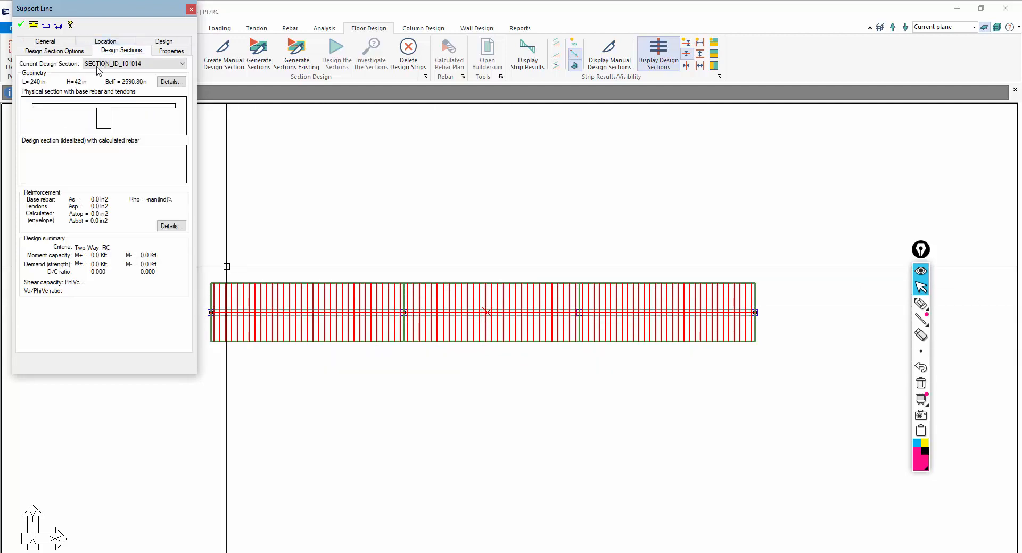
left_click(168, 82)
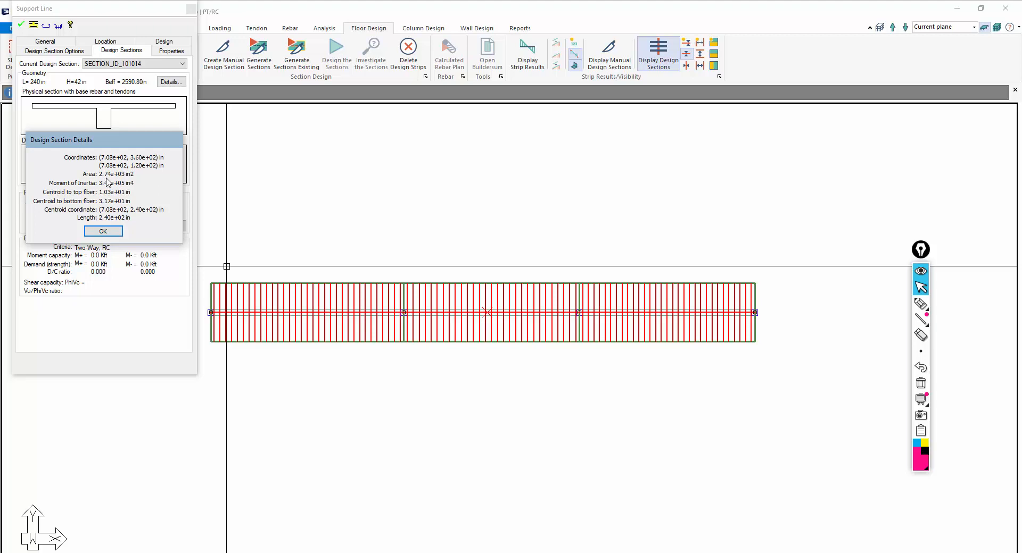
left_click(103, 231)
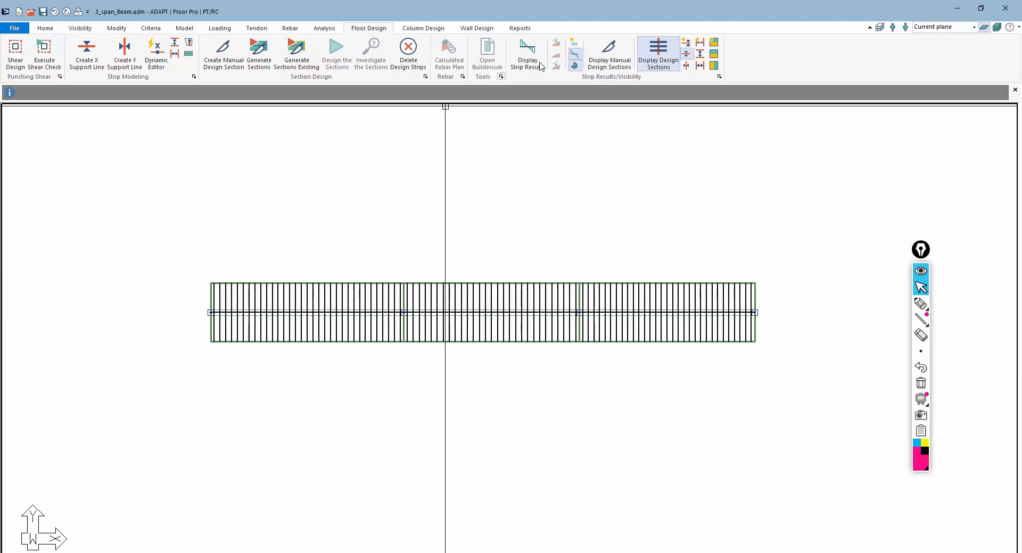
- Hide the support line with its design sections and add a tendon along the beam through all four columns
left_click(687, 55)
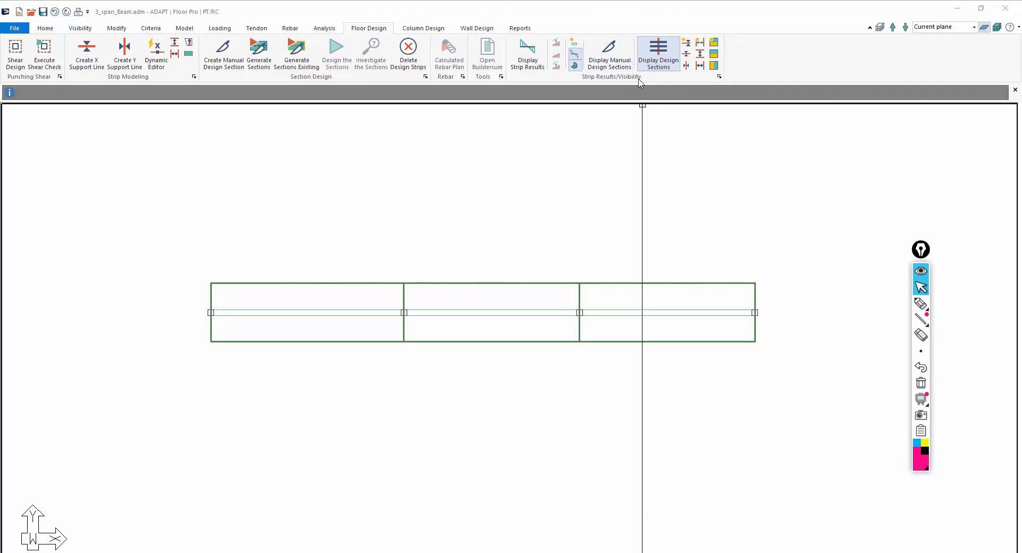
left_click(257, 28)
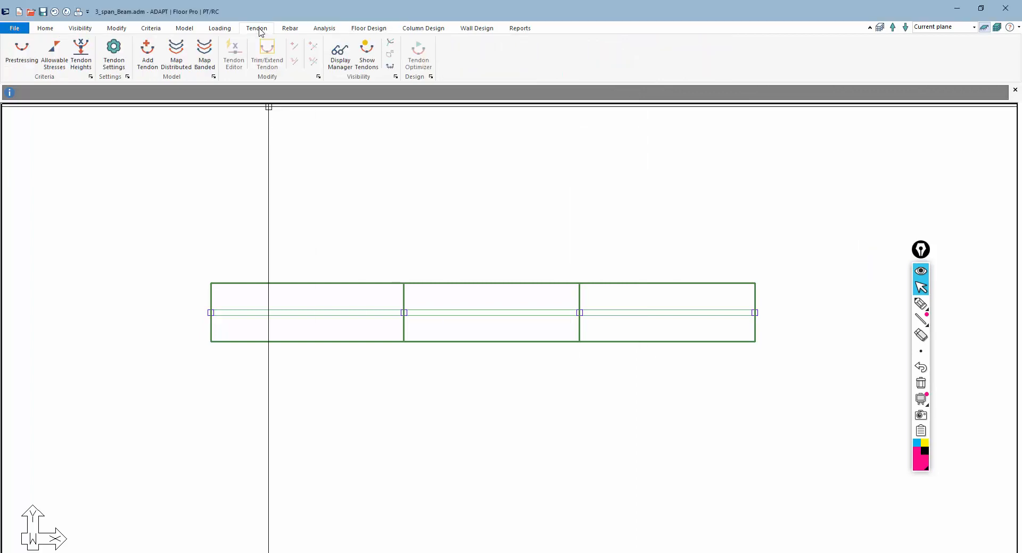
left_click(148, 50)
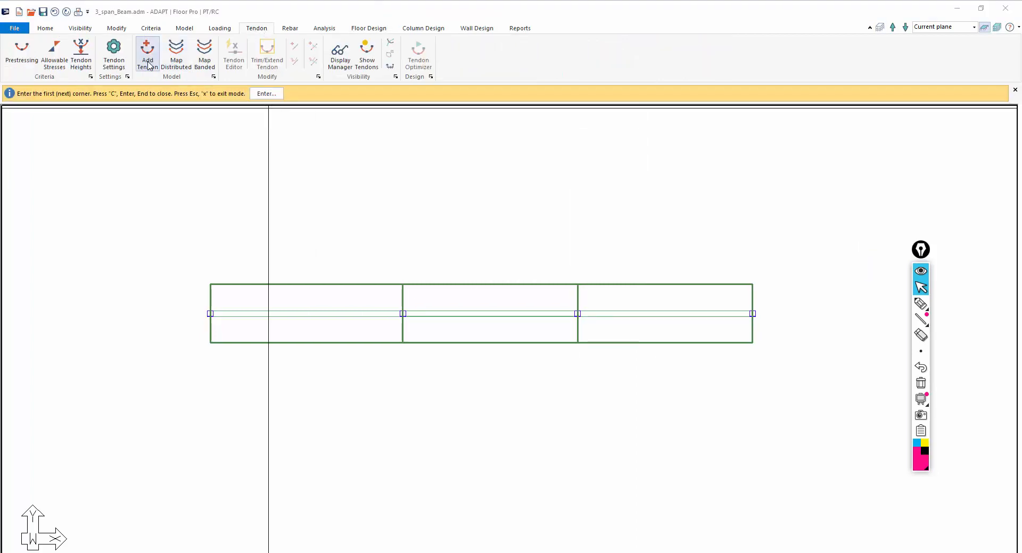
scroll(223, 284, "up", 1)
left_click(226, 282)
scroll(189, 286, "down", 1)
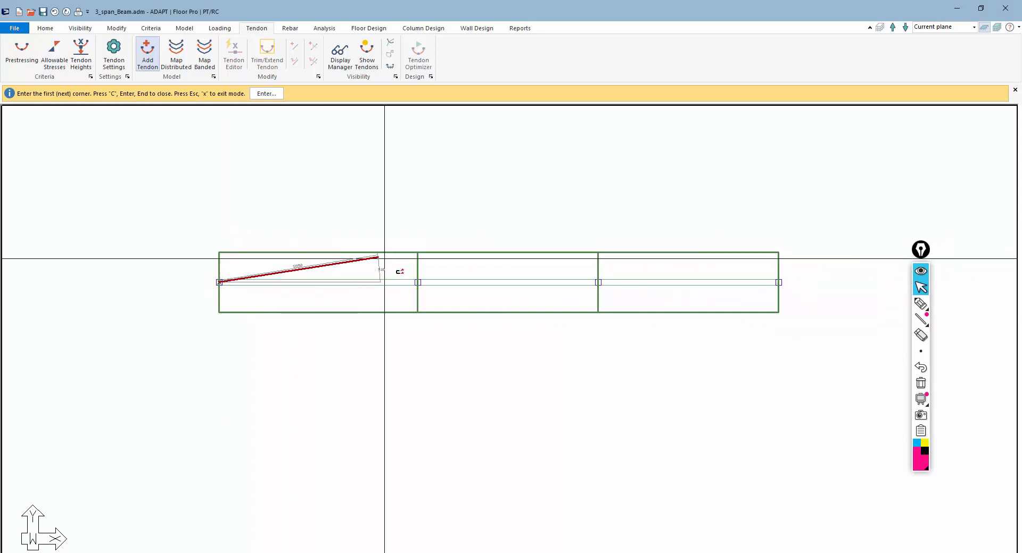
left_click(418, 283)
left_click(598, 283)
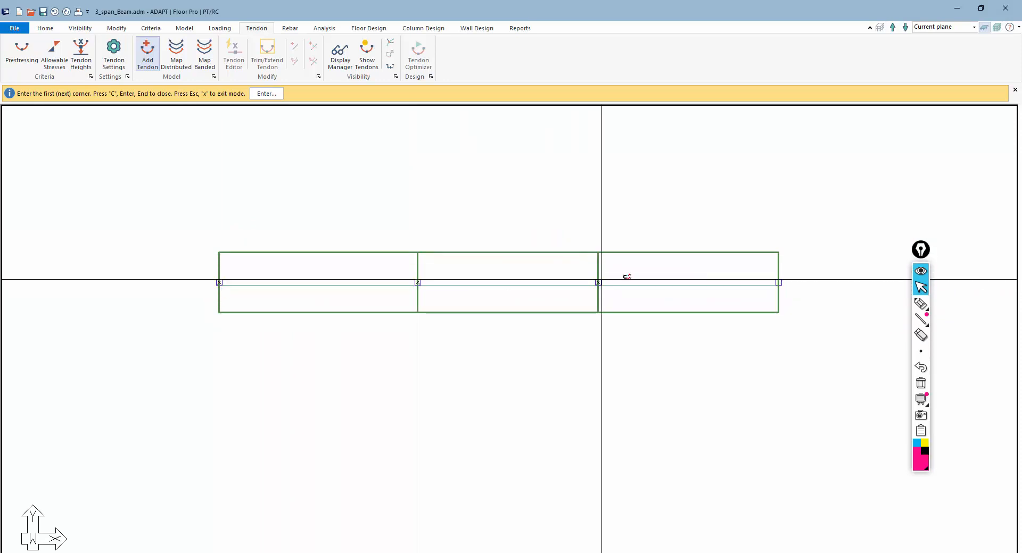
left_click(777, 282)
key("c")
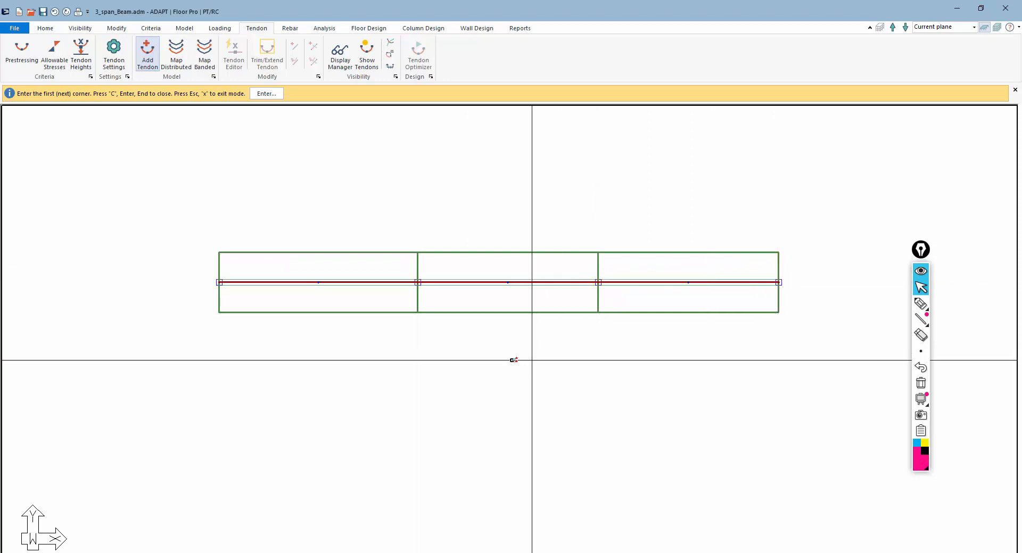
key("Escape")
- Set the number of strands of the beam tendon to 16
scroll(476, 320, "up", 2)
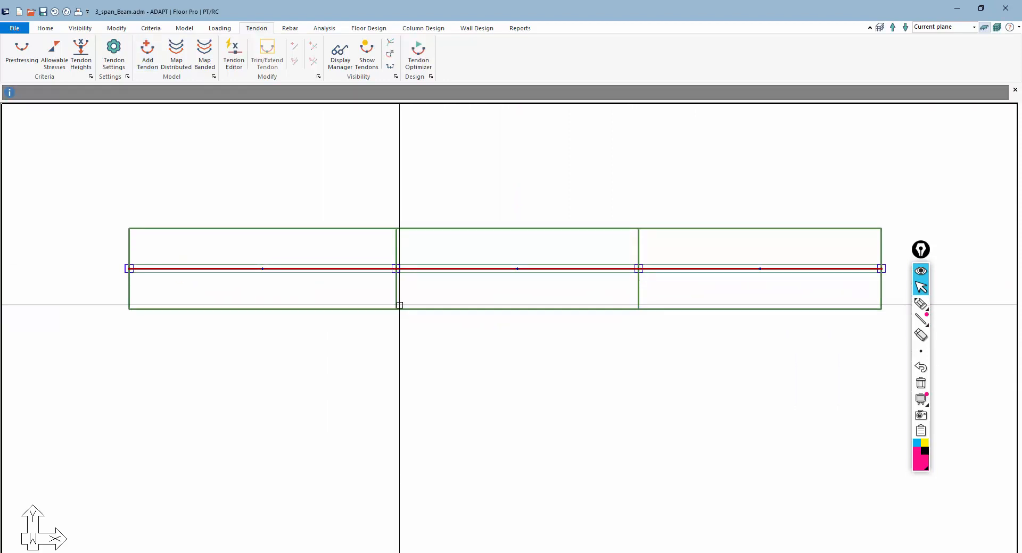
scroll(354, 283, "up", 1)
scroll(374, 267, "down", 1)
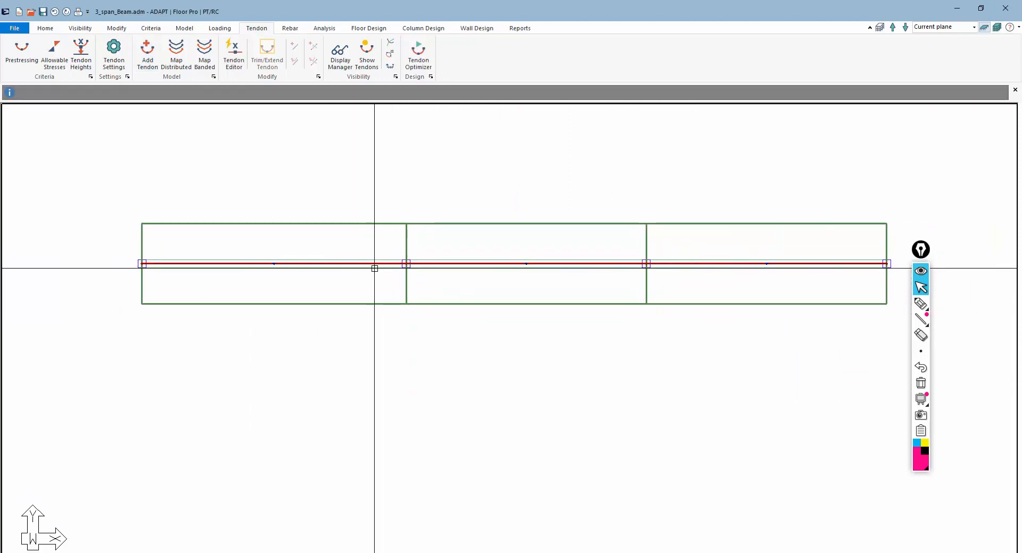
scroll(376, 266, "up", 2)
double_click(376, 262)
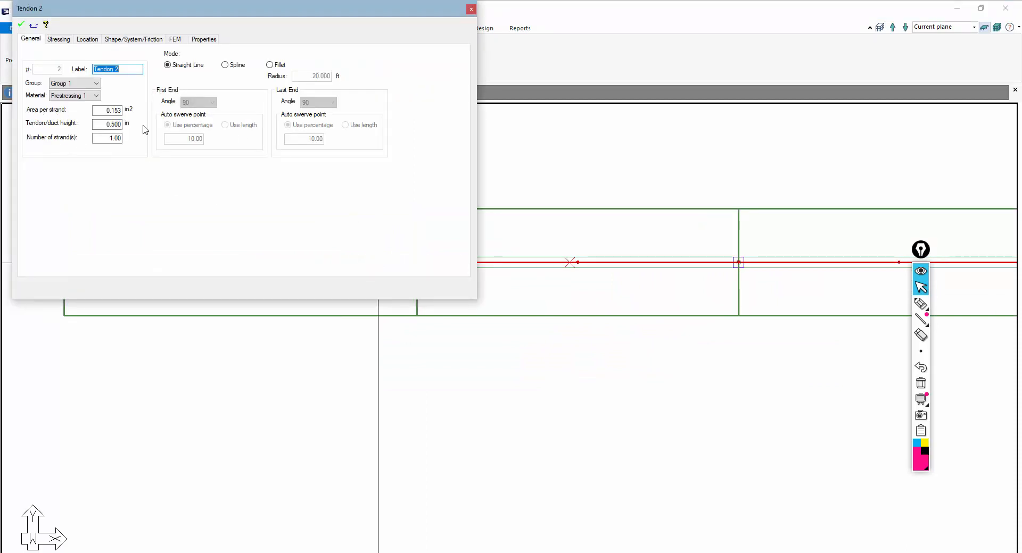
left_click_drag(101, 138, 171, 156)
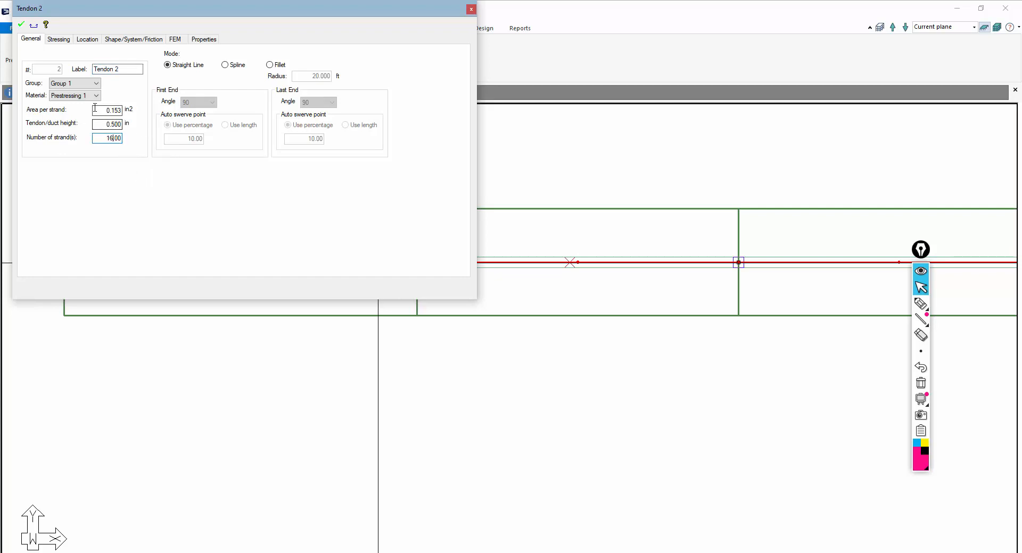
left_click_drag(98, 109, 152, 114)
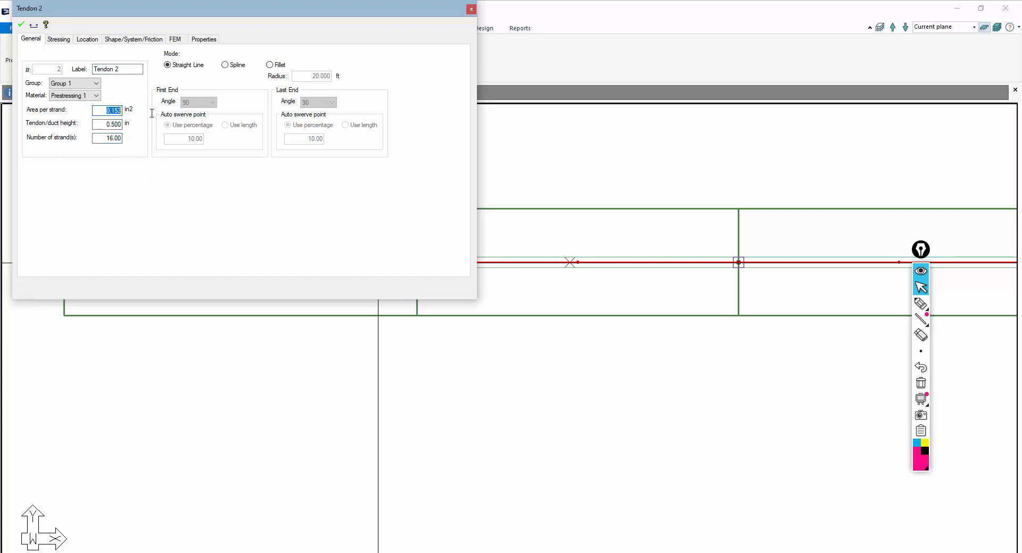
- Enable editing of the tendon's total effective force and override its value
left_click(59, 39)
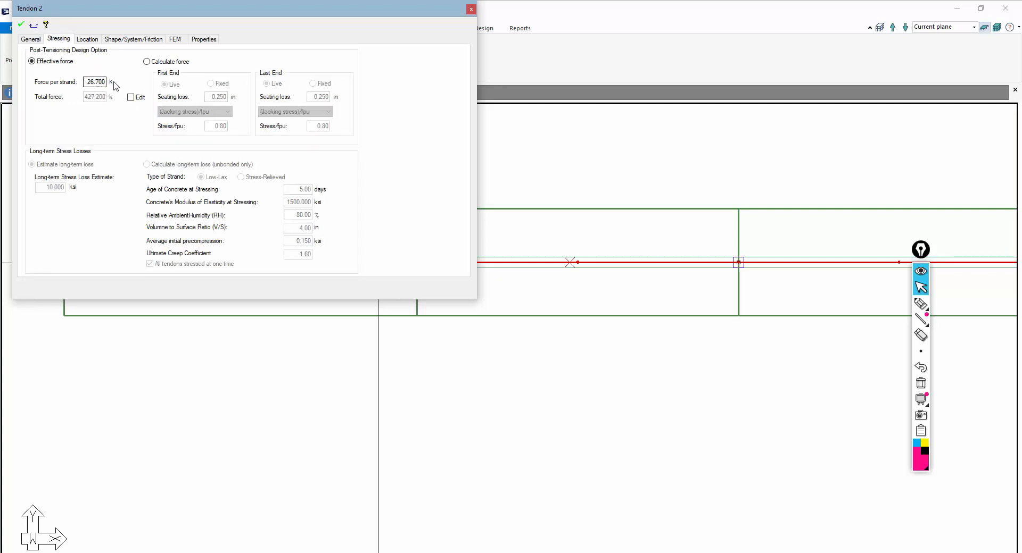
left_click(131, 97)
left_click_drag(85, 99, 137, 104)
type("11000")
left_click(30, 39)
- Compare the tendon's number of strands with its total effective force and set the number of strands back to 16
left_click_drag(94, 139, 136, 140)
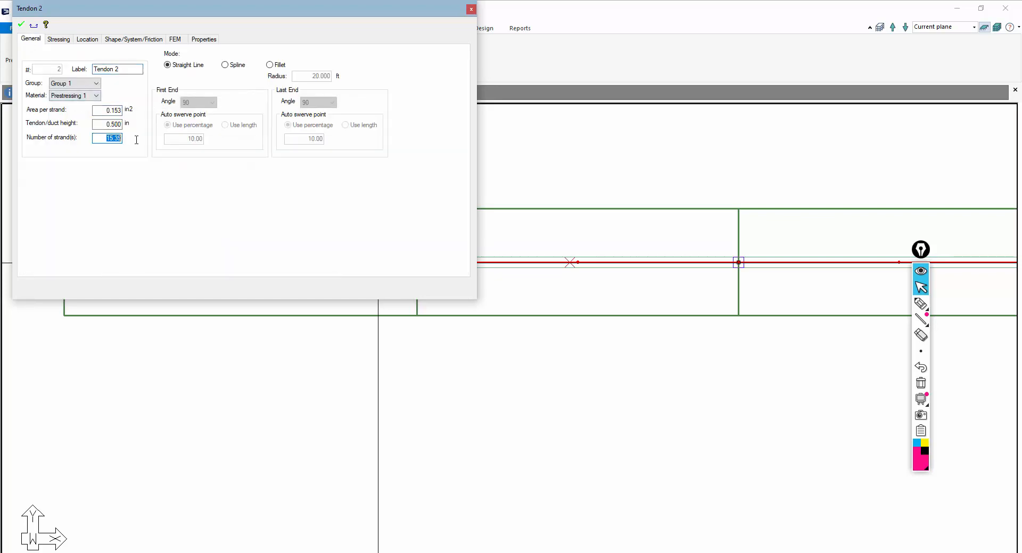
left_click(59, 39)
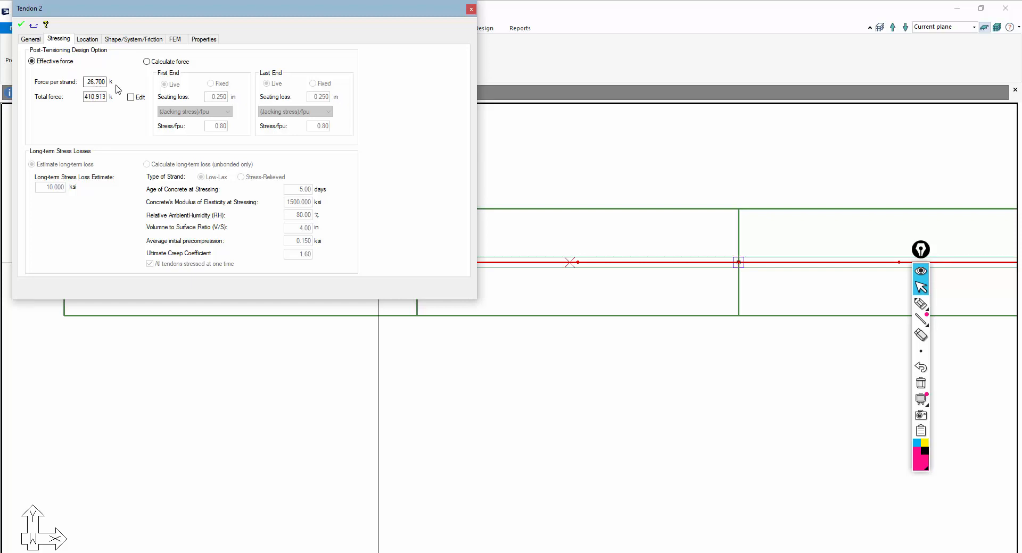
left_click(30, 40)
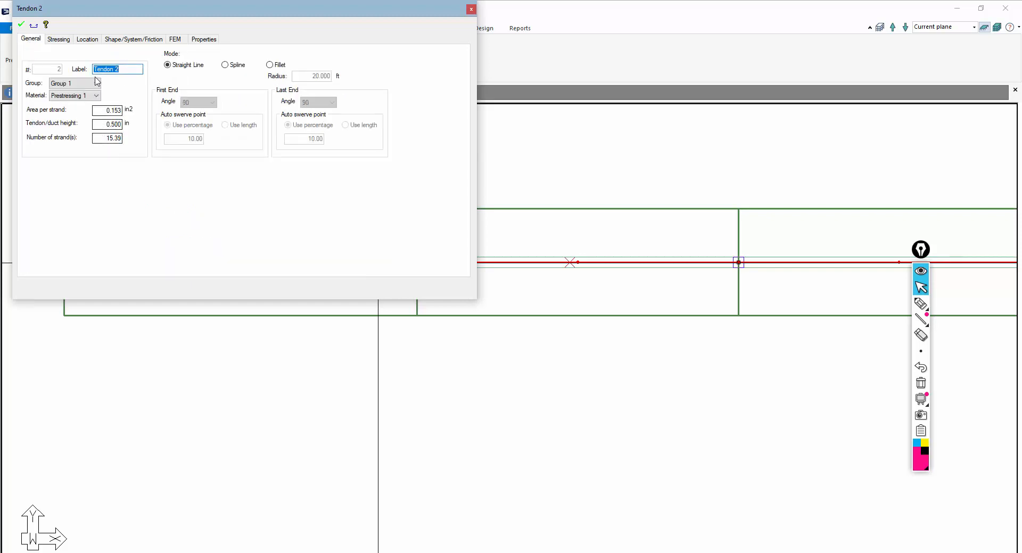
left_click(62, 41)
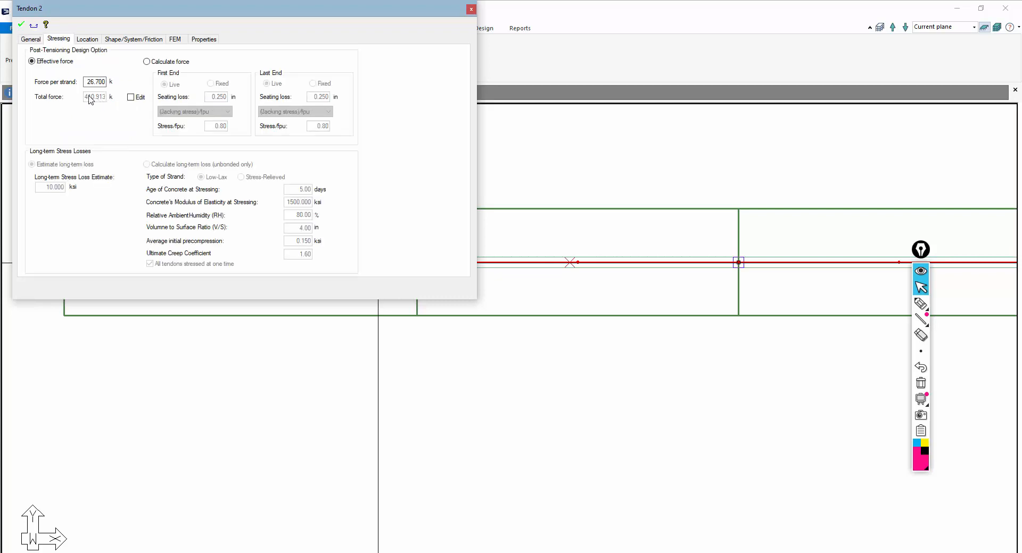
left_click(36, 40)
double_click(109, 137)
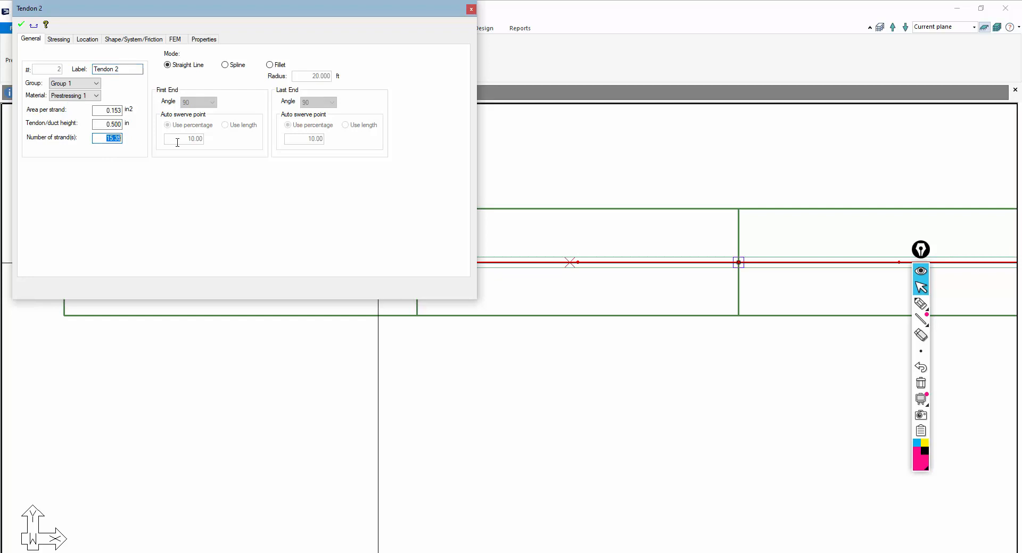
type("16")
left_click(63, 41)
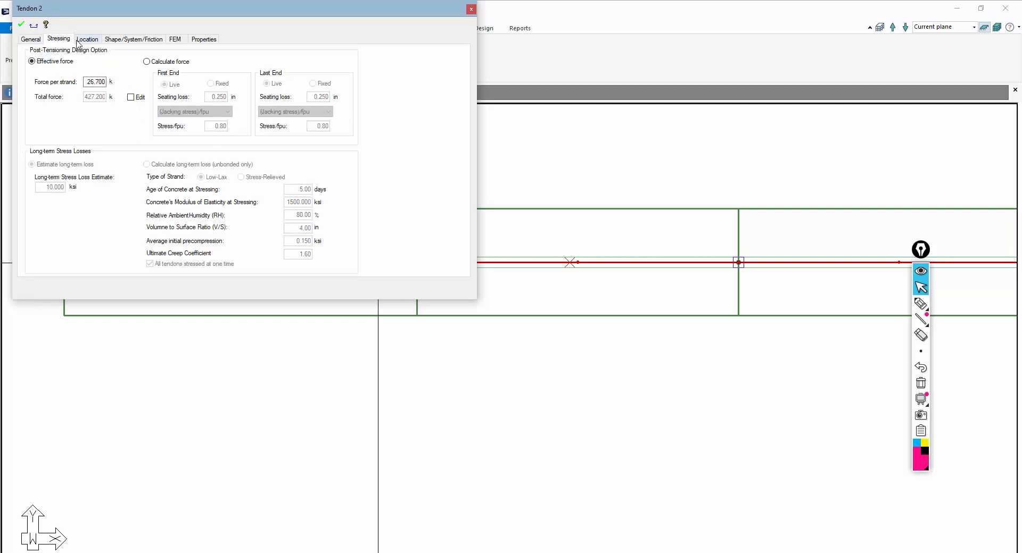
- Examine the tendon's profile shape and CGS heights for the three spans, and close the tendon's properties
left_click(87, 41)
left_click(110, 40)
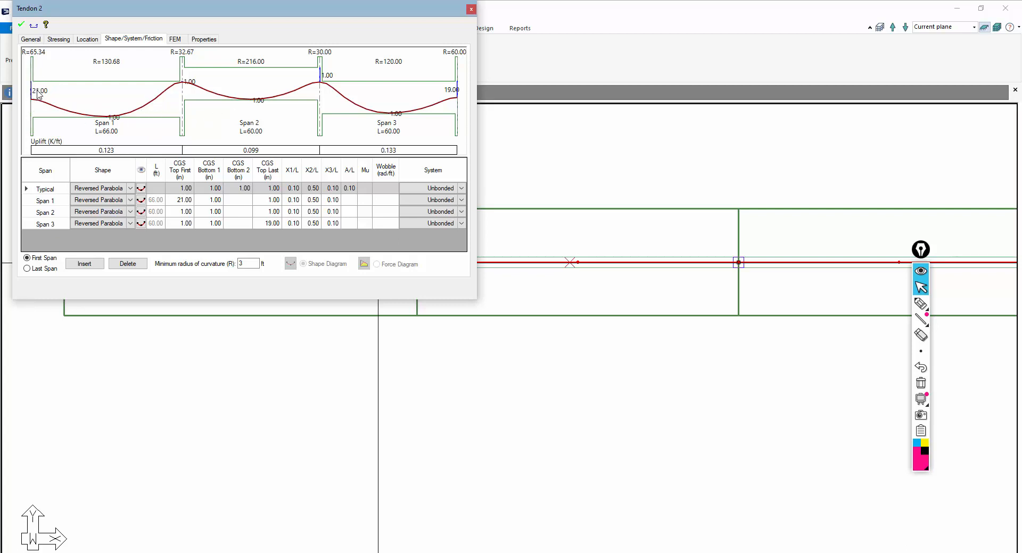
left_click(379, 390)
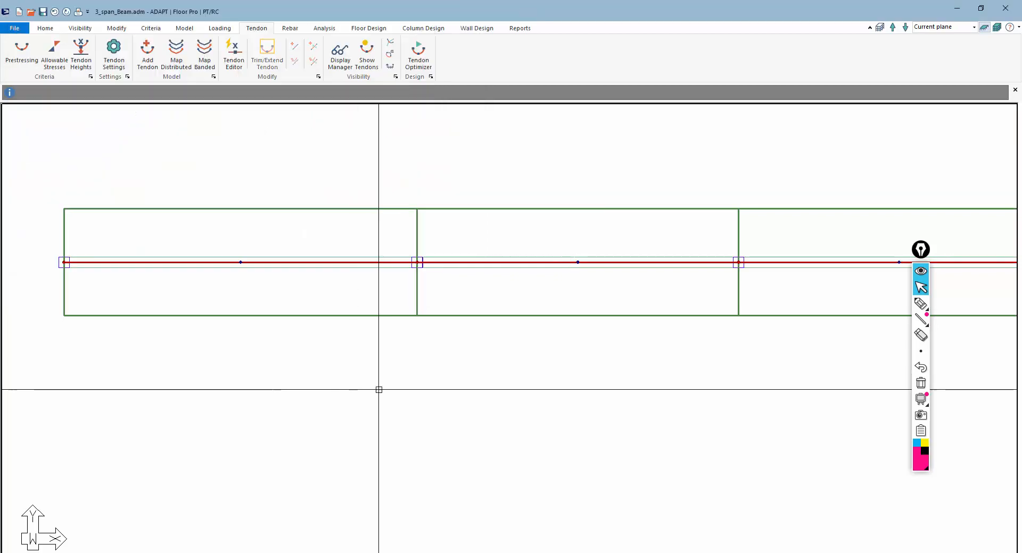
- Display the design sections and check the centroid distances of a section in the first span
left_click(369, 31)
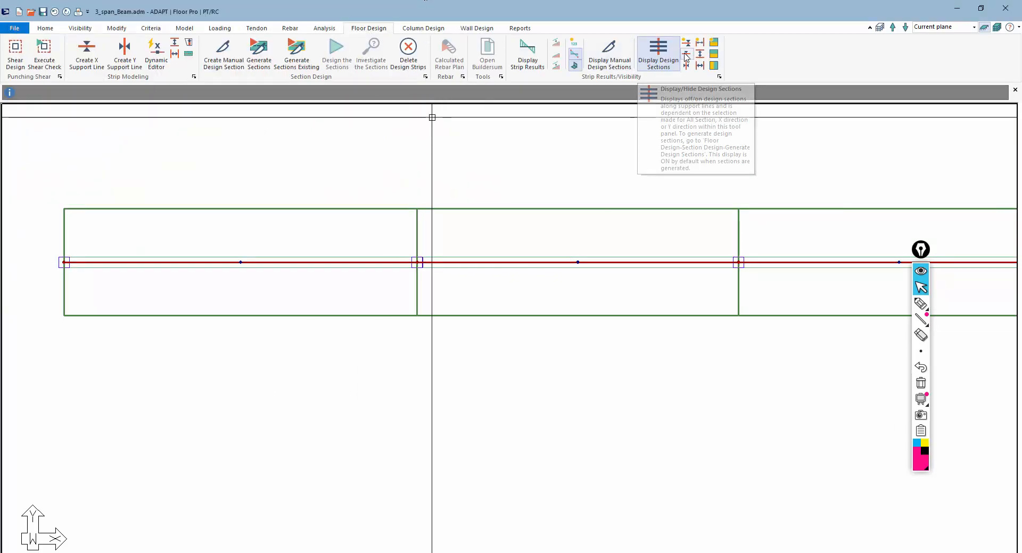
left_click(660, 59)
double_click(91, 254)
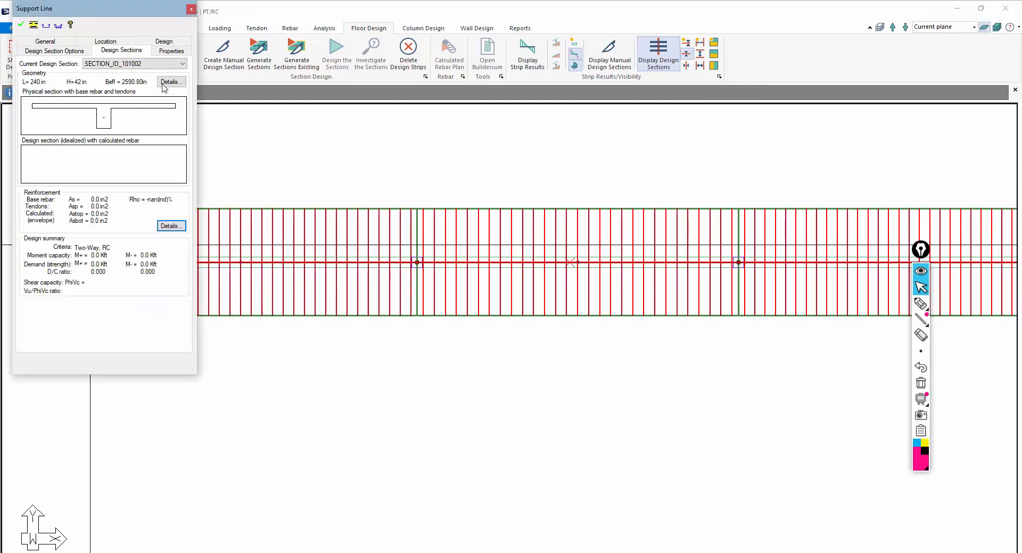
left_click(170, 82)
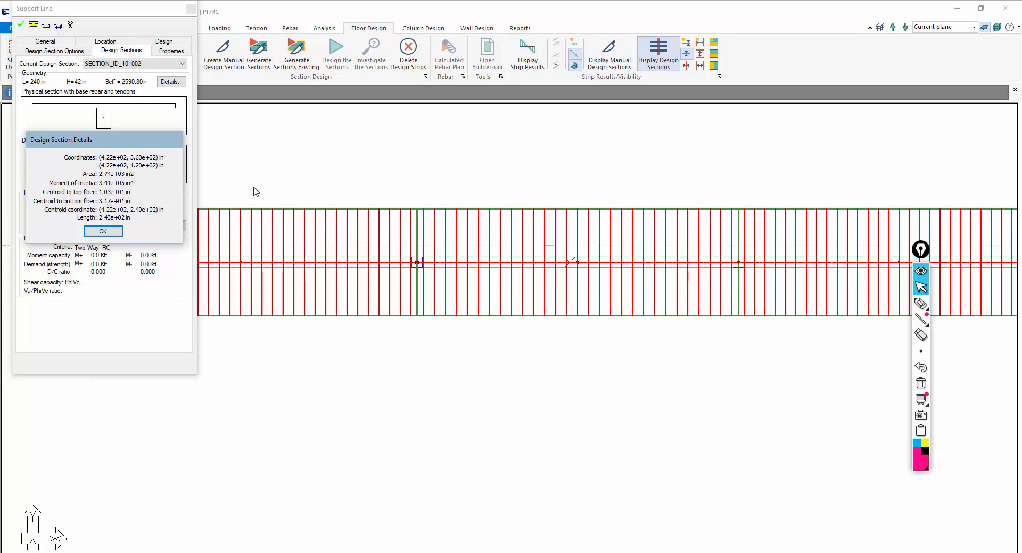
left_click(115, 231)
left_click(282, 162)
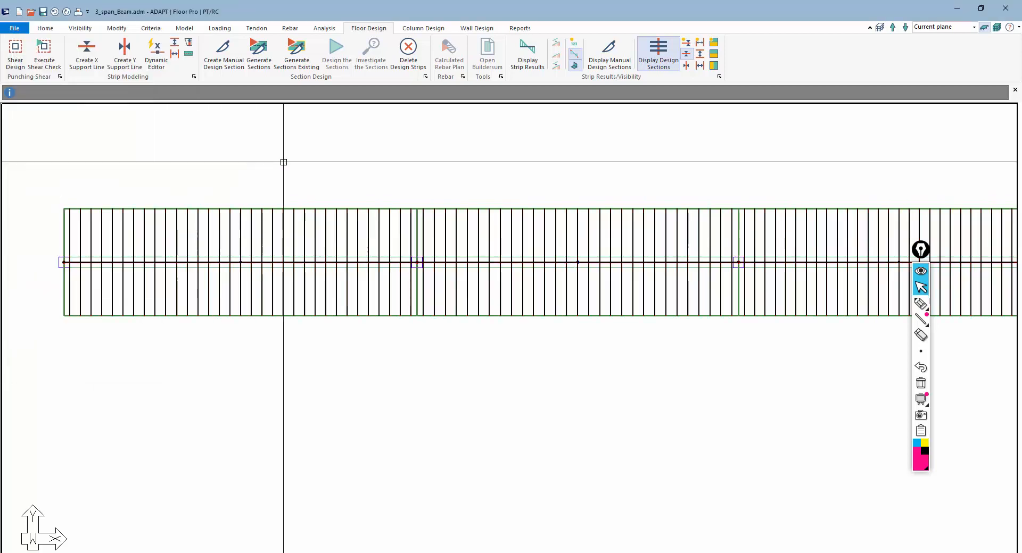
- Hide the design sections and set the beam tendon's CGS Top First in Span 1 to 10 in
left_click(686, 54)
double_click(224, 262)
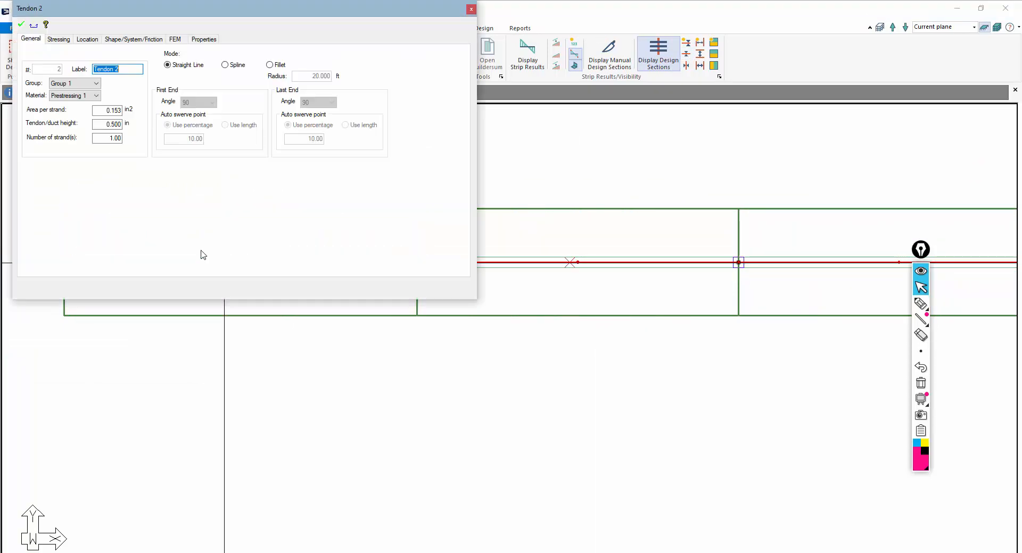
left_click(121, 43)
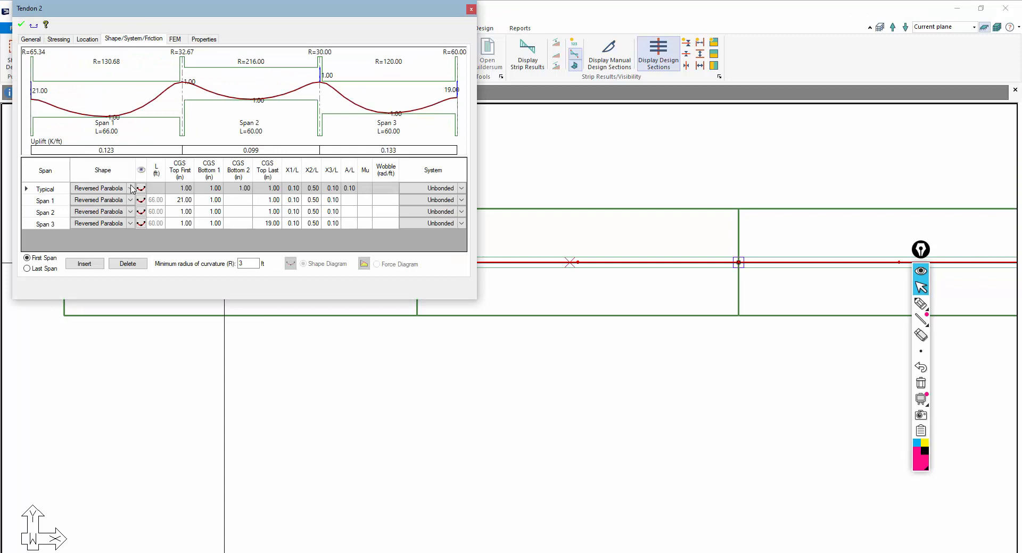
left_click(177, 202)
type("1")
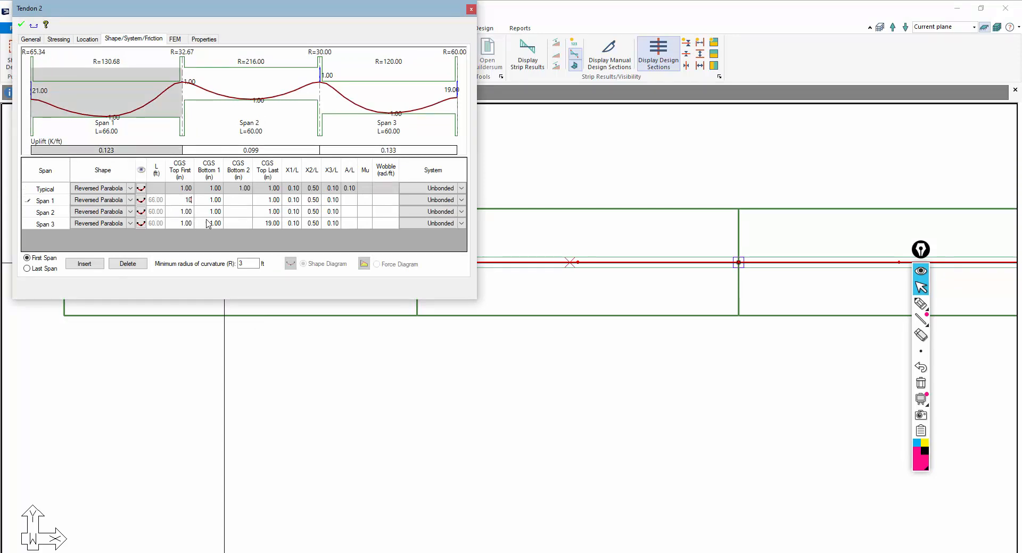
type("0")
left_click(20, 26)
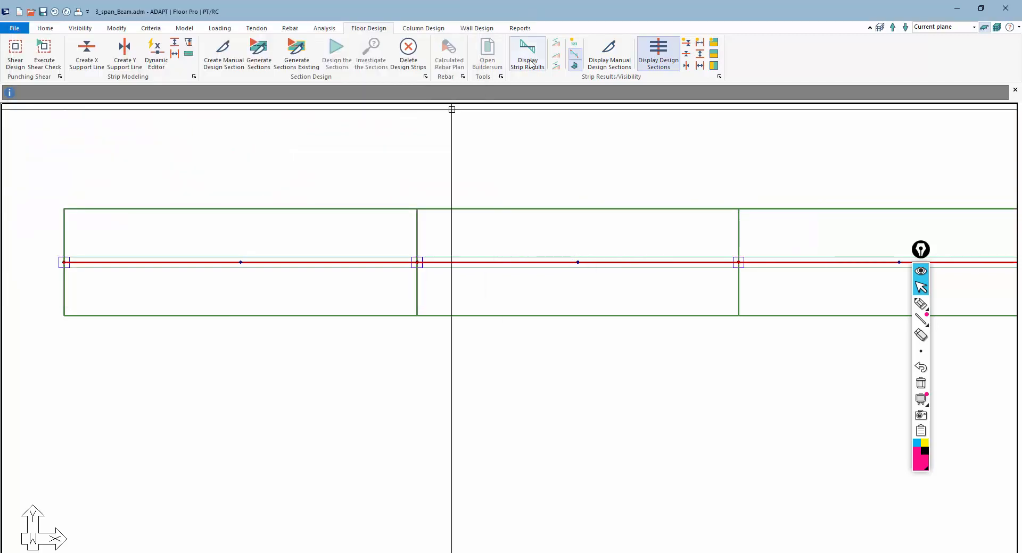
- Display the design sections again and check the centroid distances of the section at the far end of the third span
left_click(686, 55)
middle_click_drag(729, 243, 219, 265)
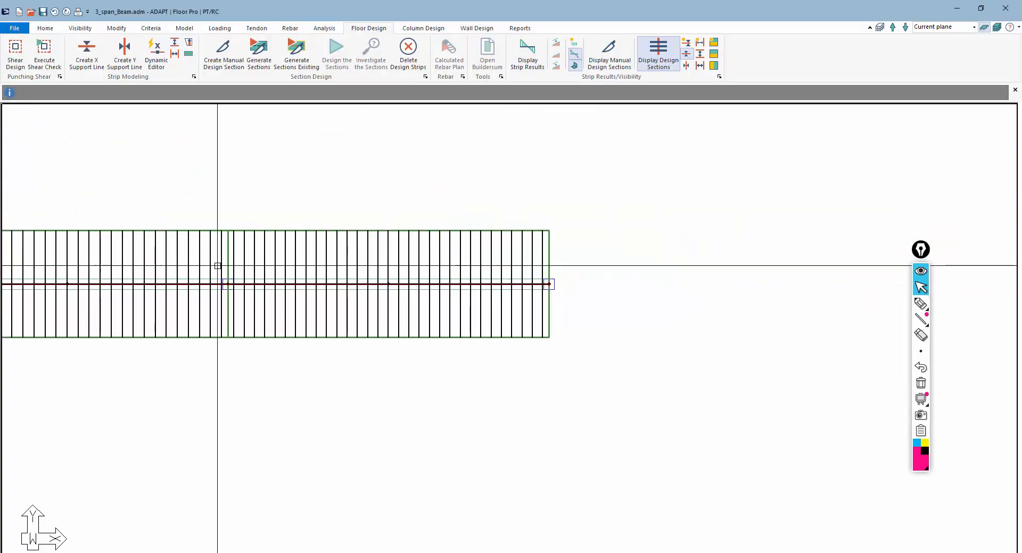
double_click(540, 251)
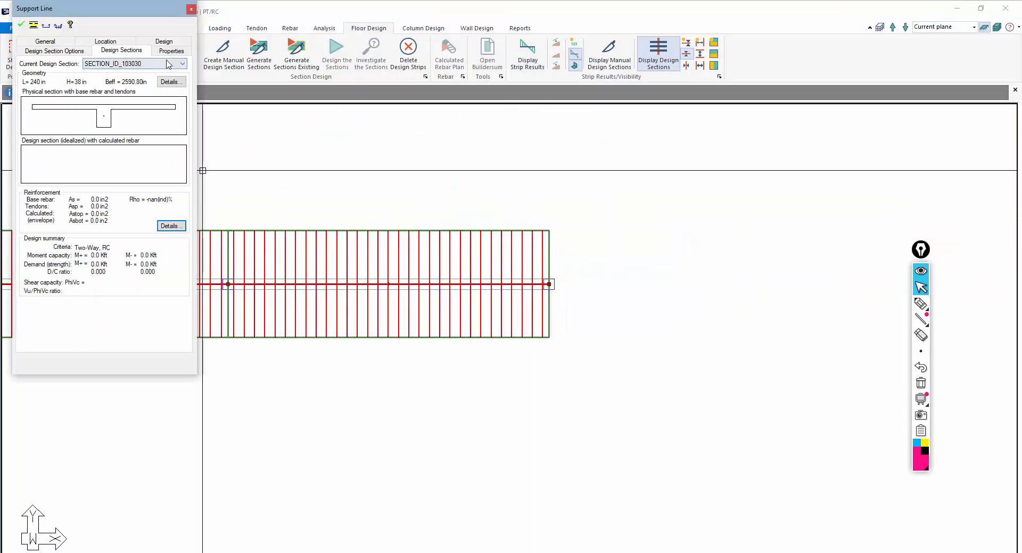
left_click(171, 81)
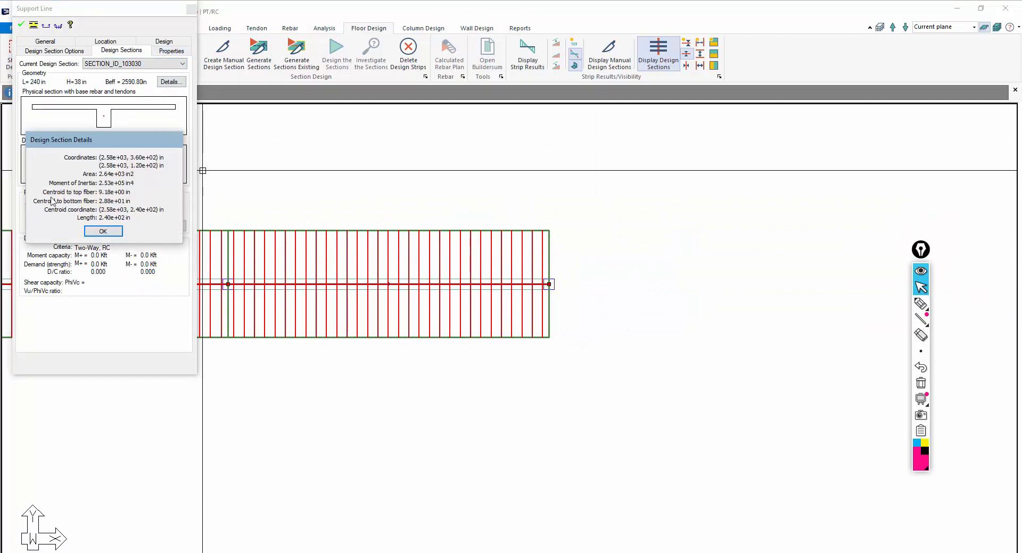
left_click(104, 231)
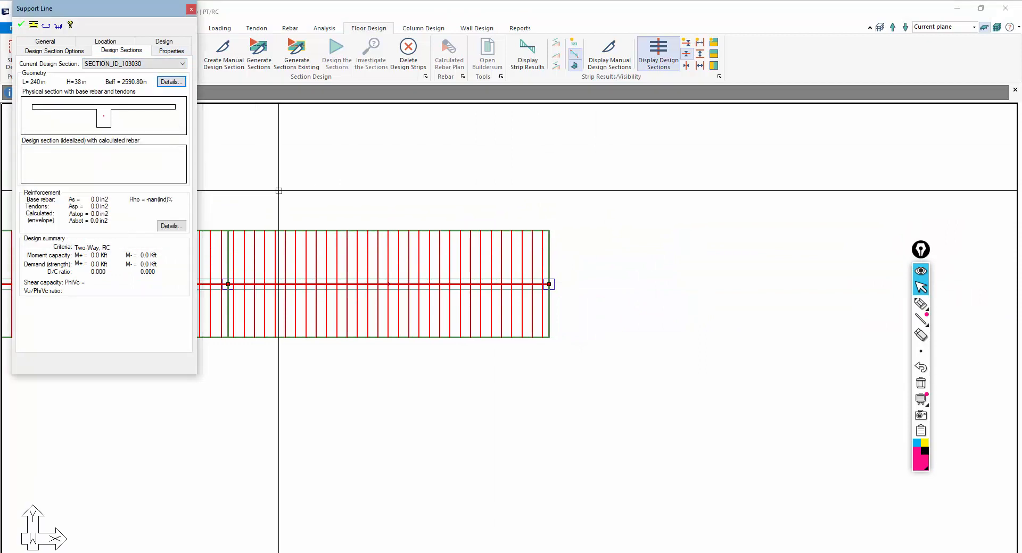
key("Escape")
middle_click_drag(449, 185, 592, 176)
key("Escape")
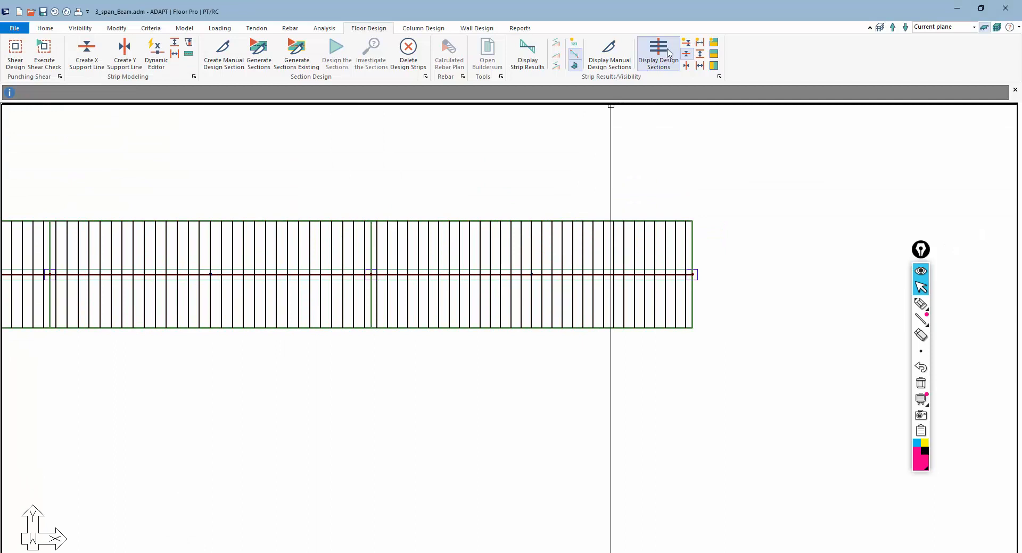
- Hide the design sections and set the number of strands of the beam tendon to 16
left_click(669, 52)
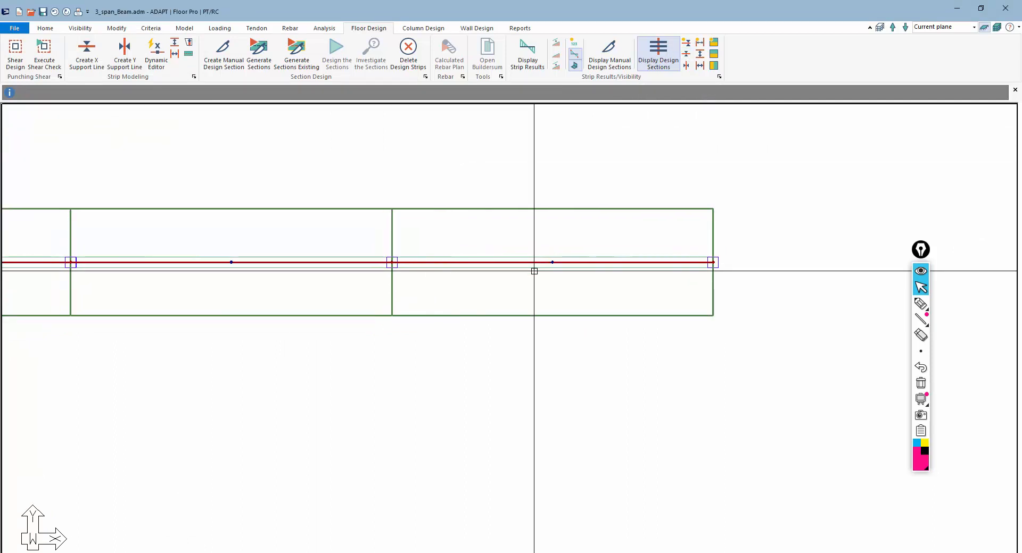
double_click(537, 262)
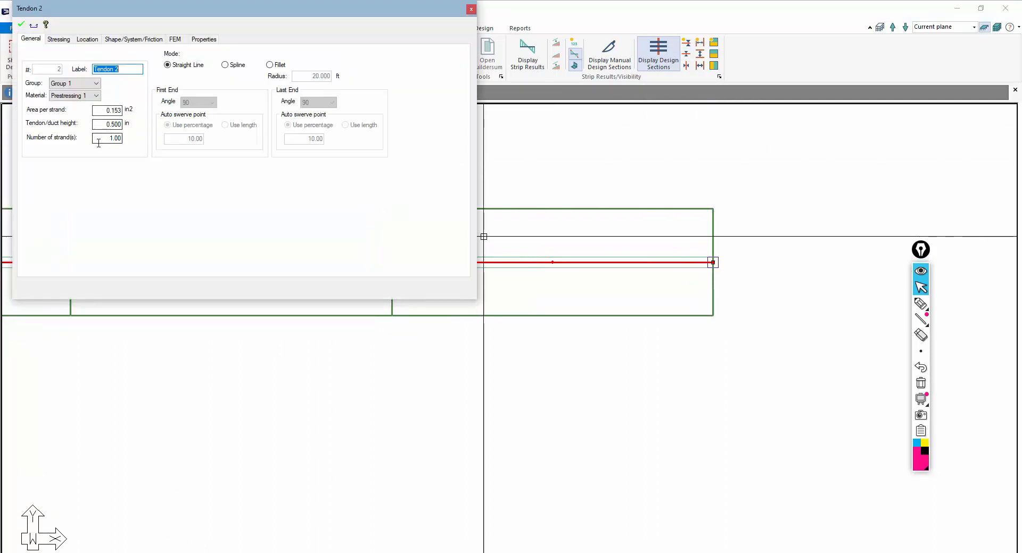
left_click_drag(99, 143, 224, 153)
type("16")
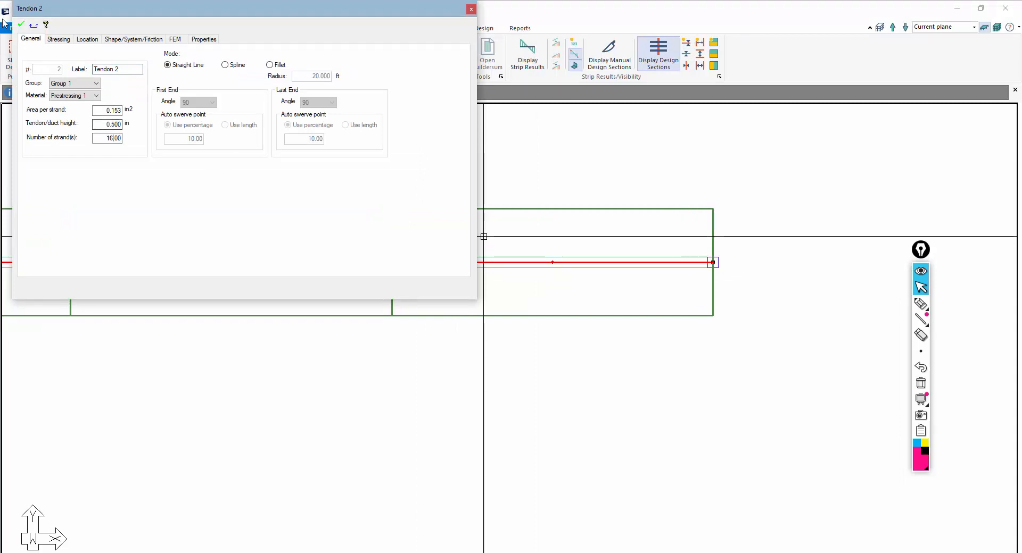
- Set the tendon's CGS Bottom 1 to 2 in for Span 1, Span 2 and Span 3
left_click(133, 39)
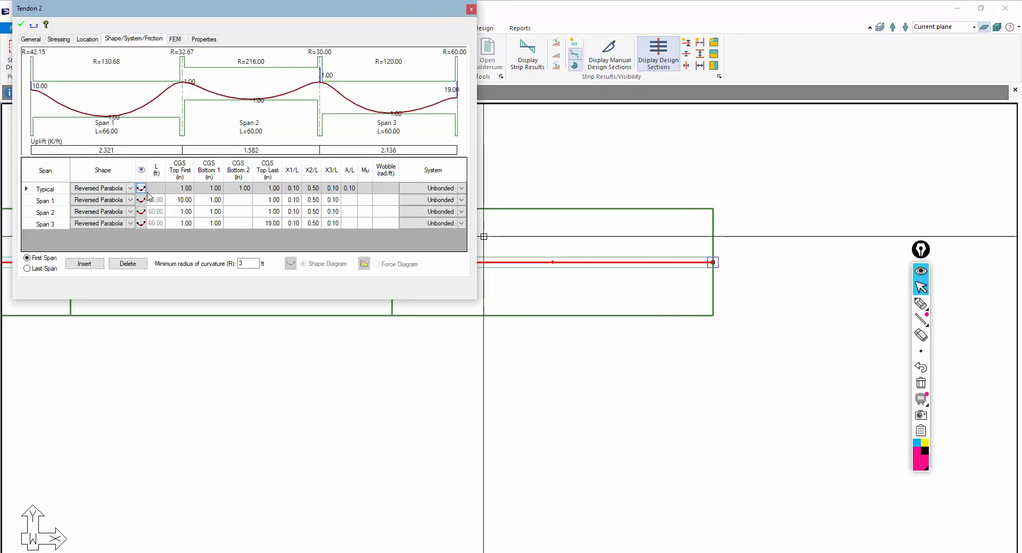
left_click(210, 201)
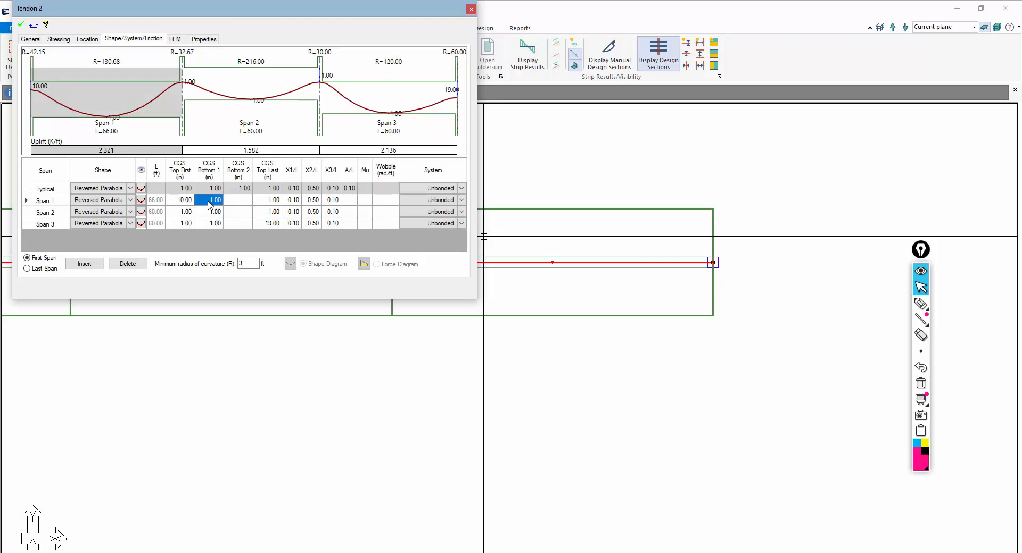
type("2")
left_click(209, 212)
type("2")
left_click(217, 224)
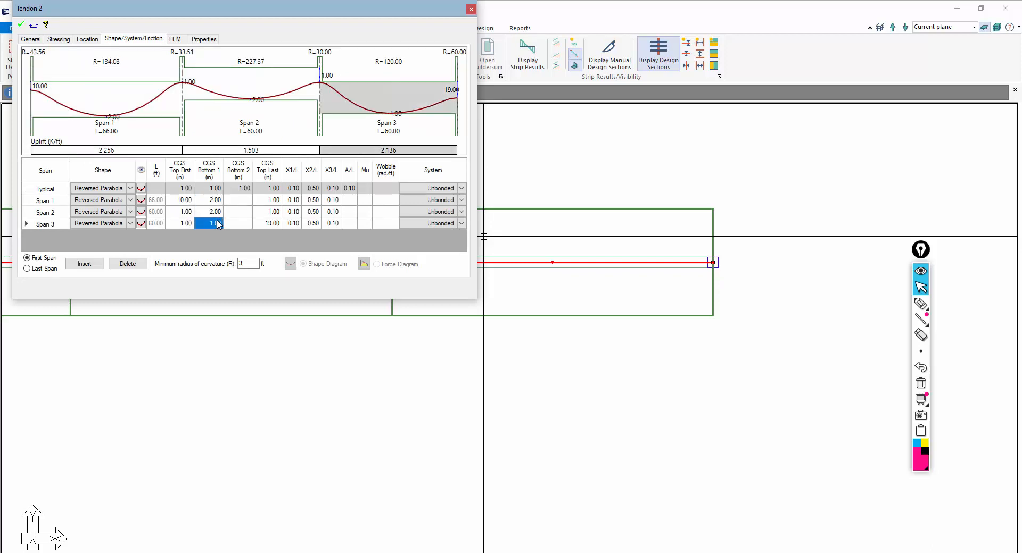
type("2")
left_click(213, 214)
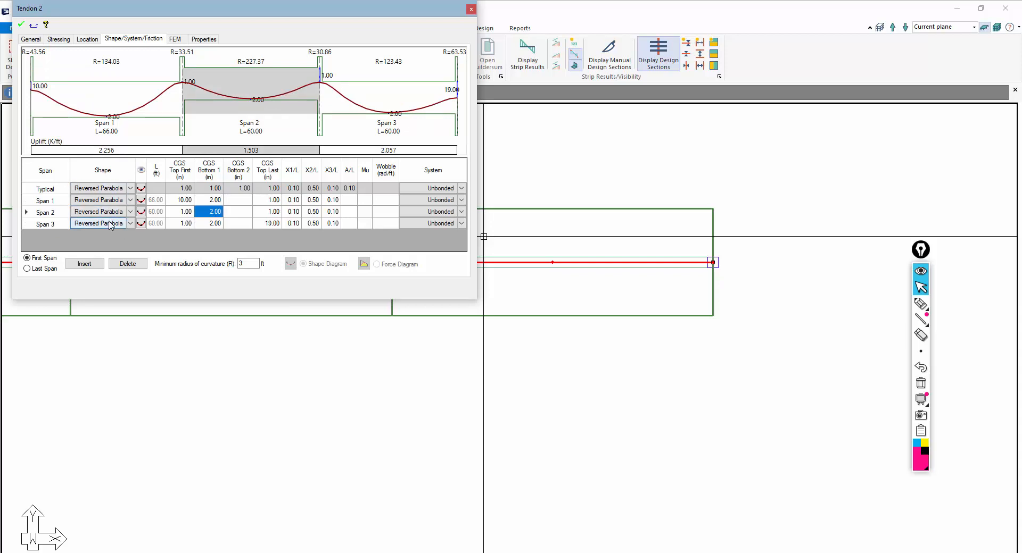
- Set the tendon's CGS Top Last at the end of Span 3 to 9 in
left_click(273, 225)
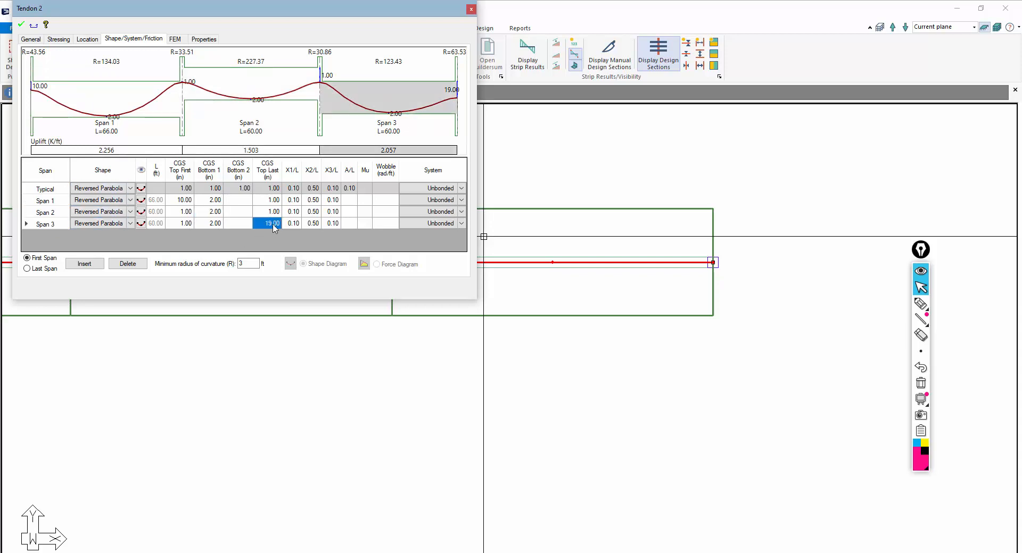
type("9")
left_click(259, 215)
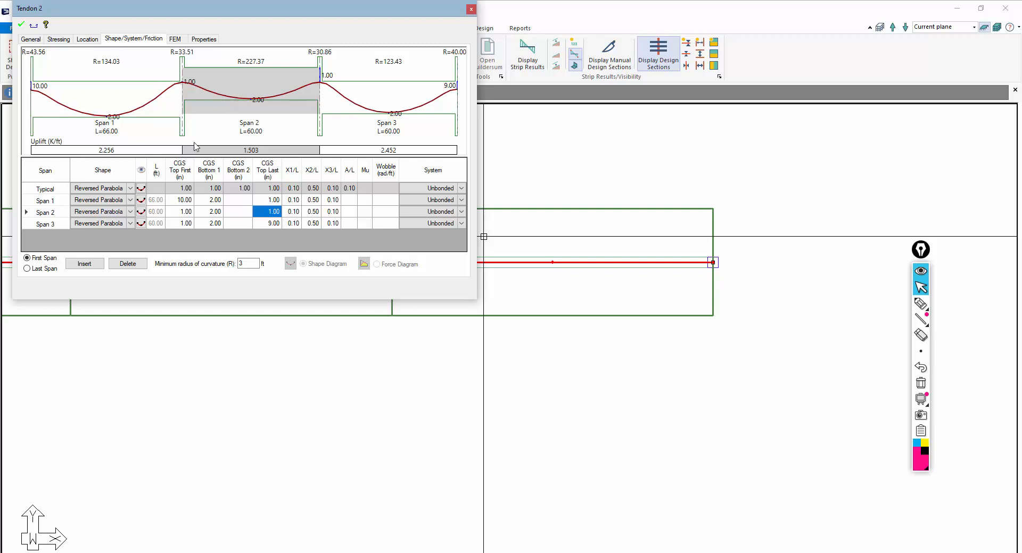
- Set the tendon's CGS Top Last in Span 1 to 2 in
left_click(268, 200)
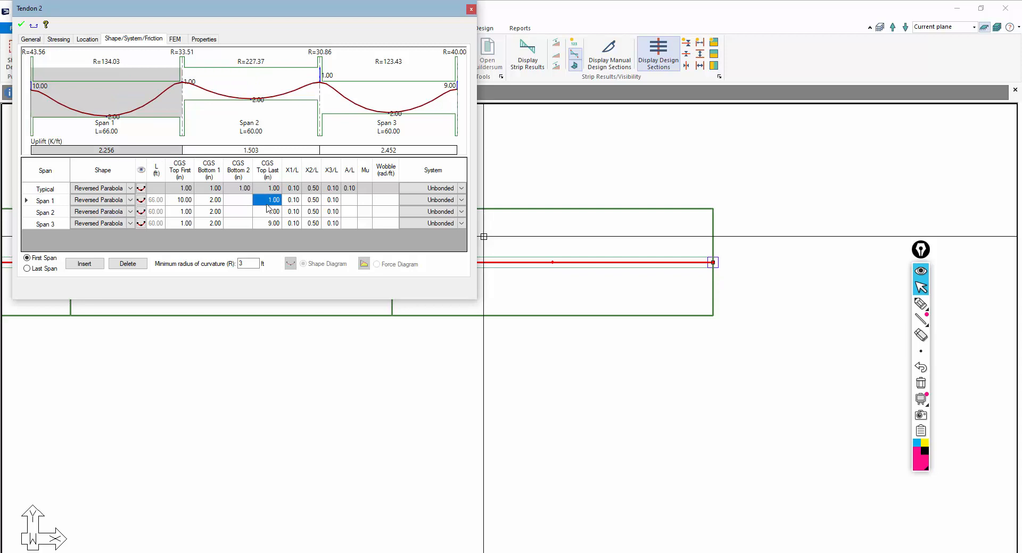
type("2")
left_click(267, 214)
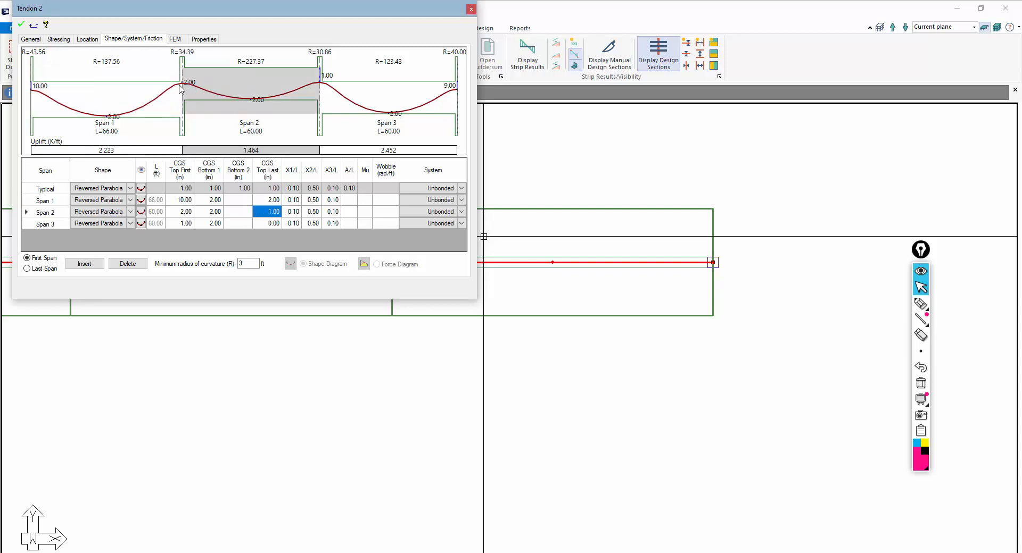
- Set the tendon's top CGS over both interior supports to 3 in, at Span 1 Top Last and Span 3 Top First
left_click(268, 201)
type("3")
left_click(220, 223)
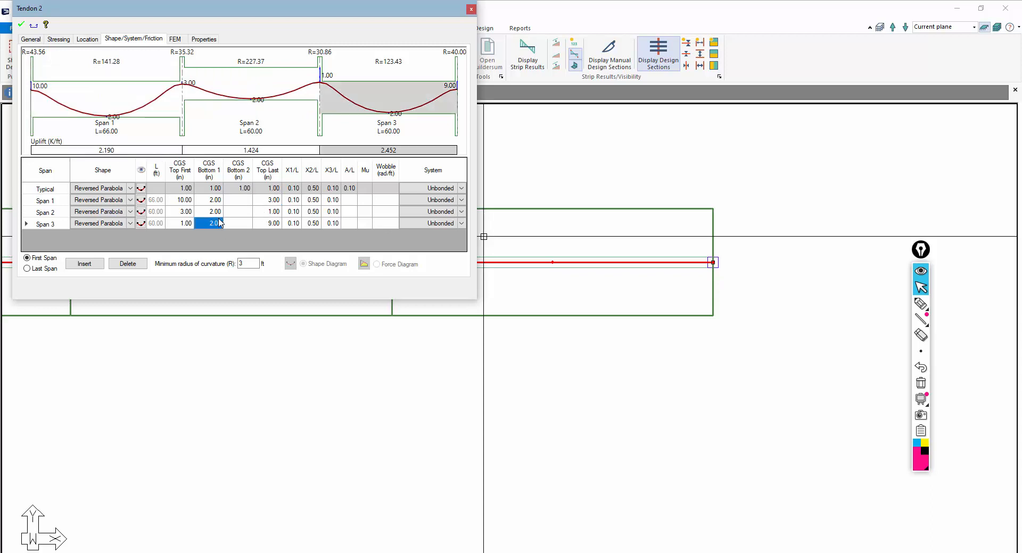
left_click(183, 223)
type("3")
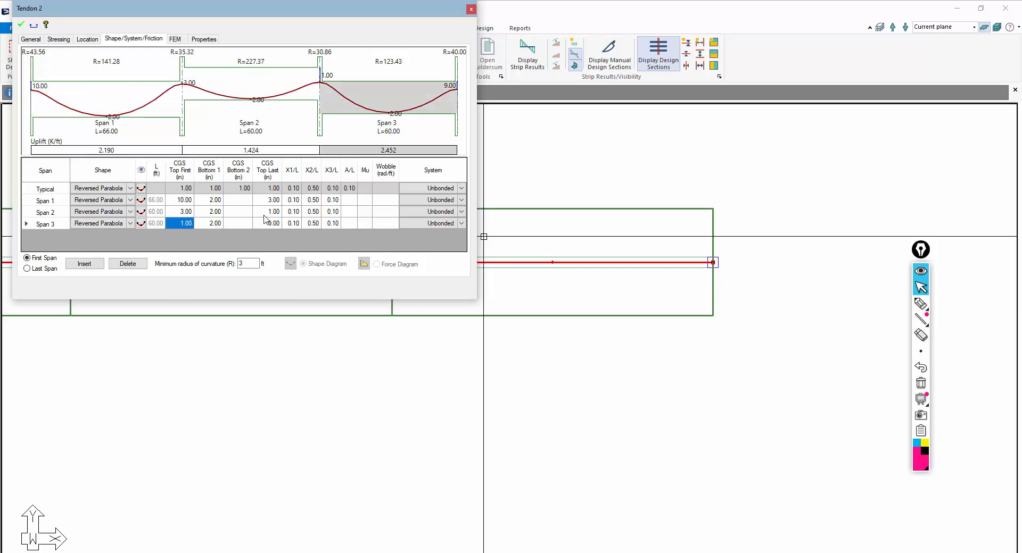
left_click(267, 212)
left_click(272, 202)
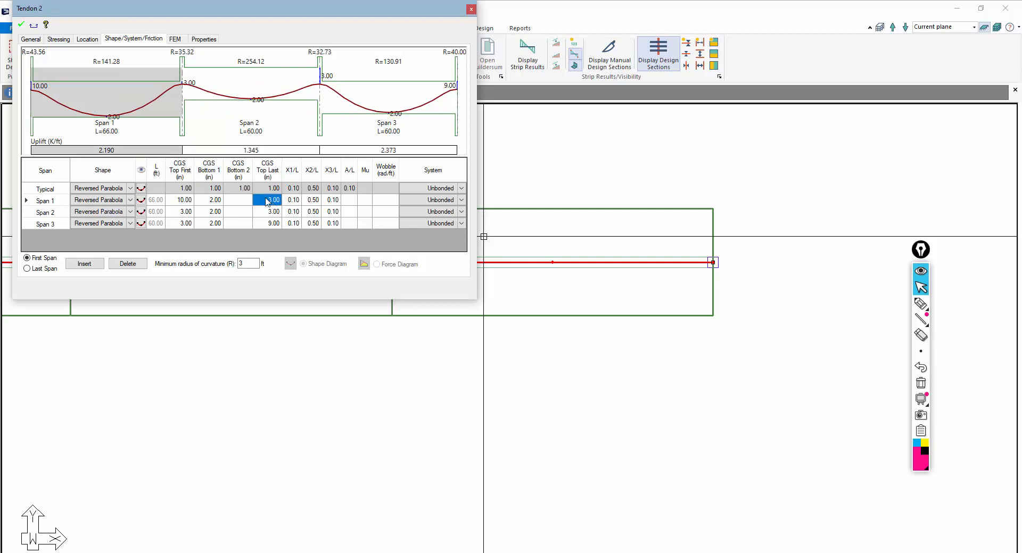
- Apply the edited tendon profile and close the tendon's properties
left_click(20, 25)
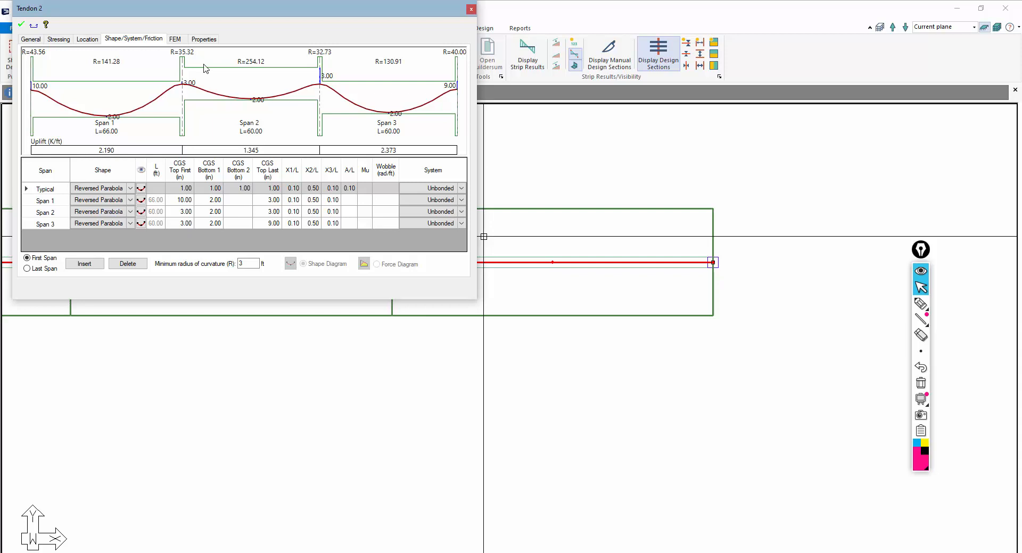
left_click(378, 395)
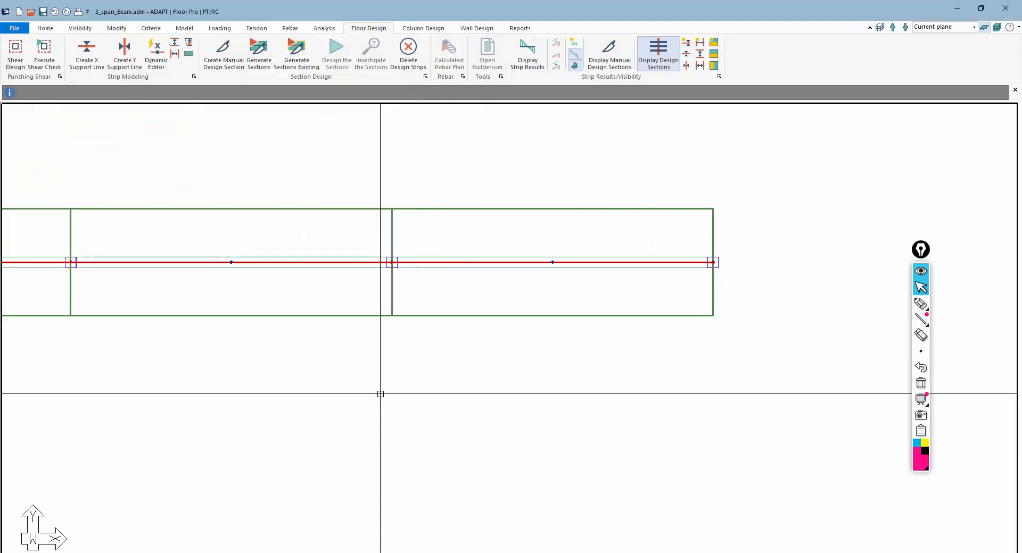
scroll(519, 267, "down", 4)
scroll(534, 297, "down", 2)
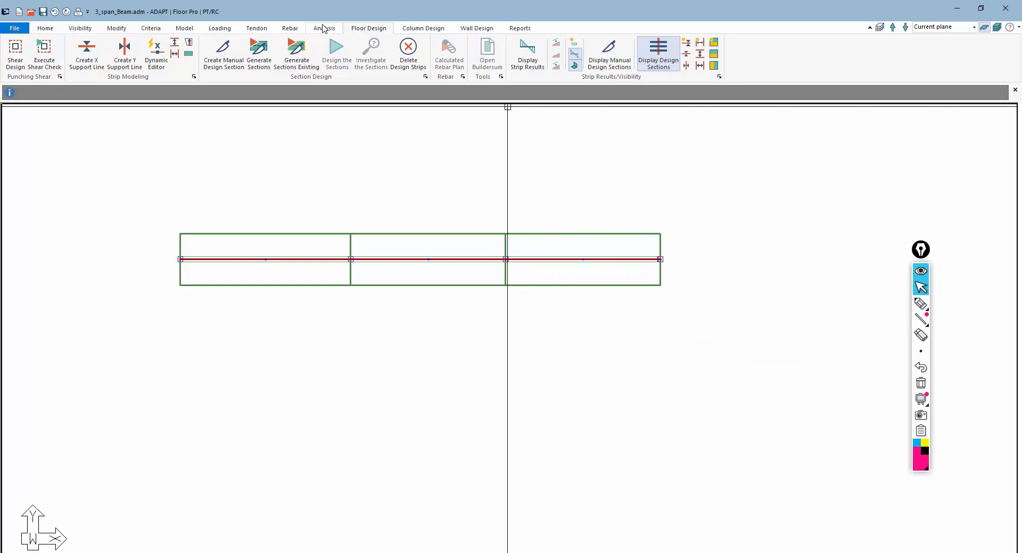
- Review the allowable stresses for the beam criteria and the selected design code
left_click(153, 30)
left_click(221, 56)
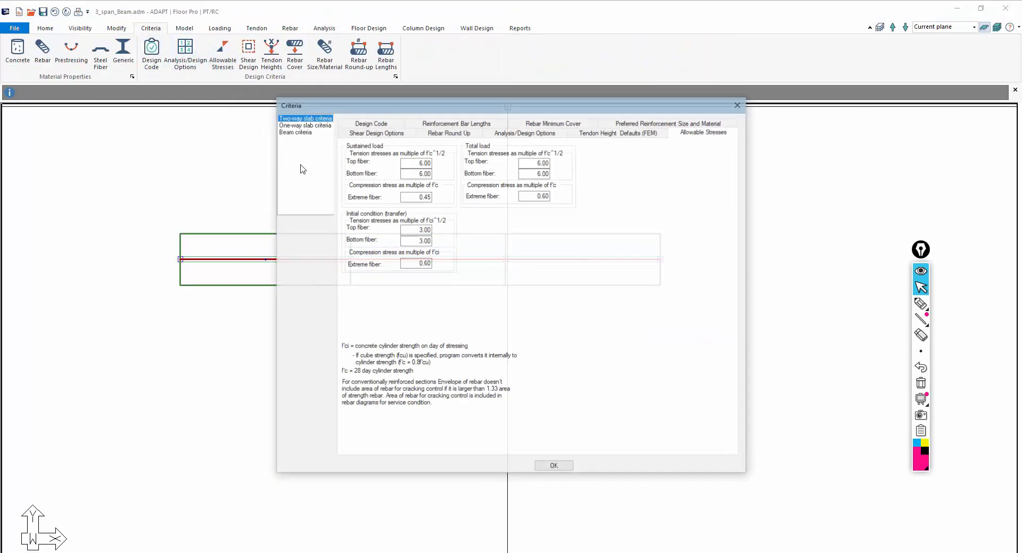
left_click(301, 132)
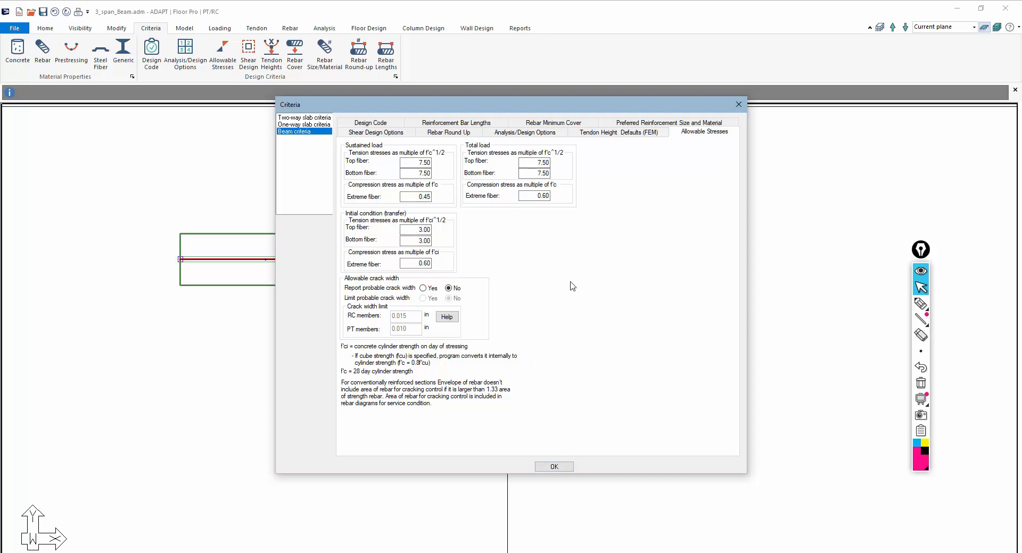
left_click(554, 467)
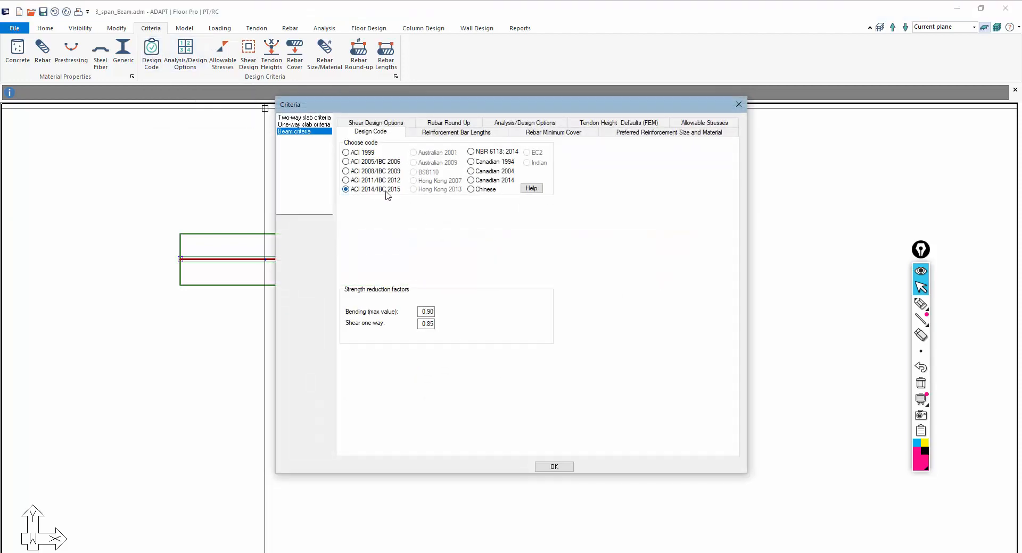
left_click(554, 466)
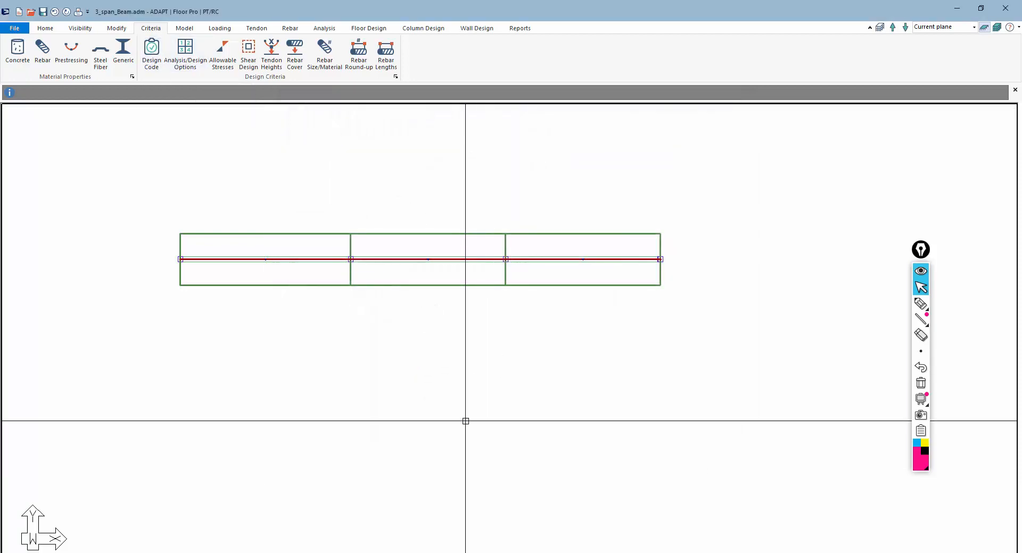
- Set the 28-day cylinder strength f'c of Concrete 1 to 5000 psi
left_click(17, 49)
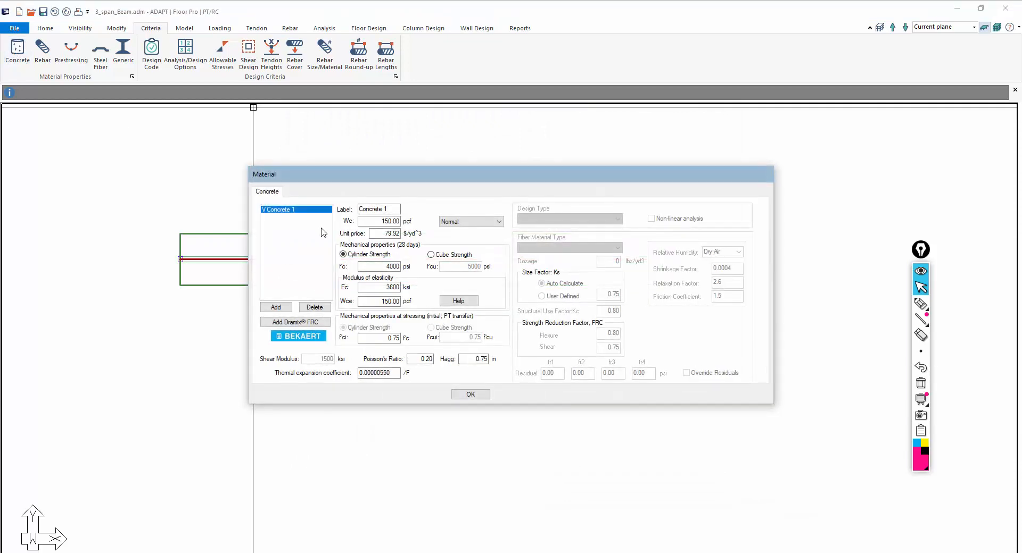
double_click(377, 267)
type("5000")
key("Tab")
left_click(473, 396)
- Inspect the general properties of the middle span's slab region, including its material and thickness
double_click(420, 239)
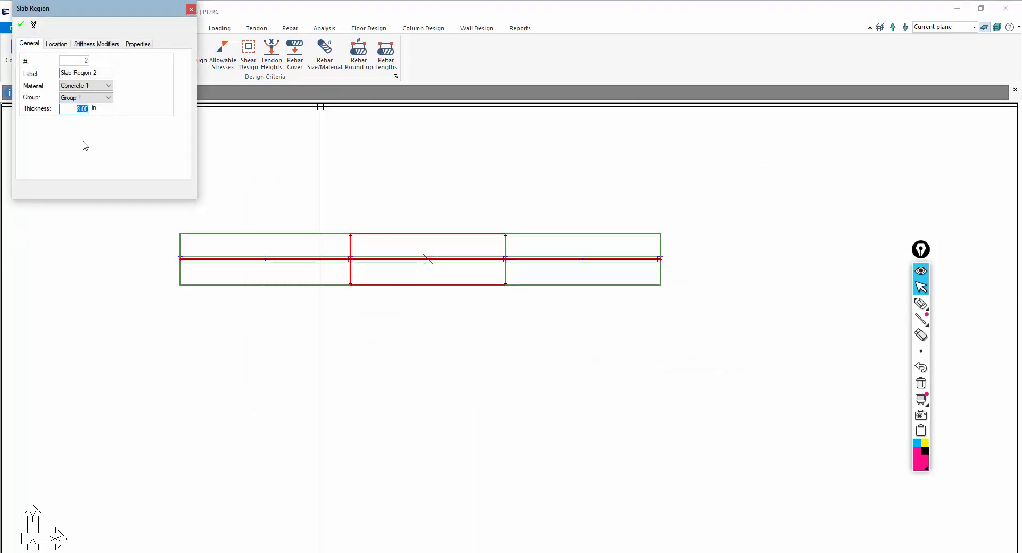
left_click(338, 181)
scroll(505, 275, "down", 1)
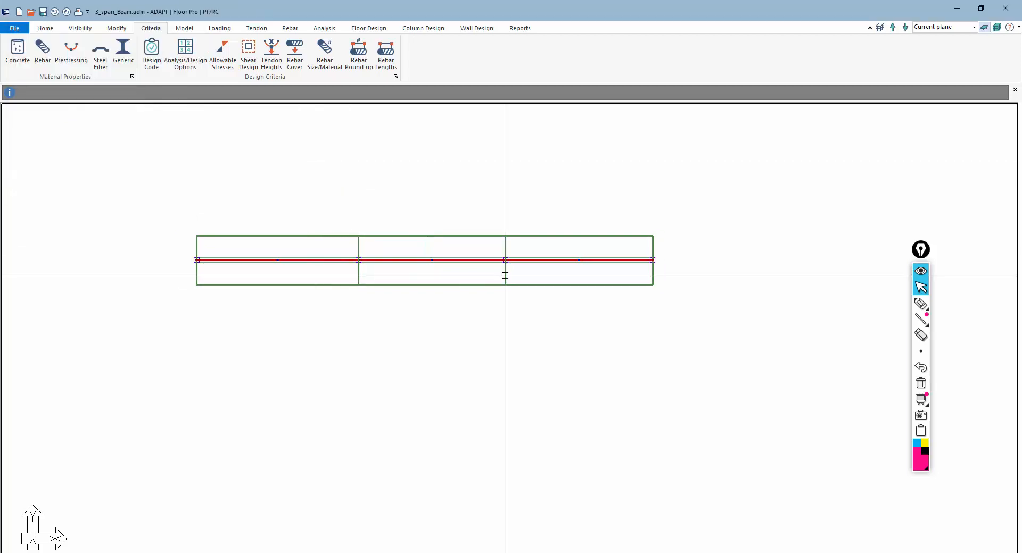
- Mesh the slabs automatically with the simplified method, a 3 ft suggested cell size and automatic node shifting
scroll(502, 276, "down", 1)
scroll(493, 332, "down", 1)
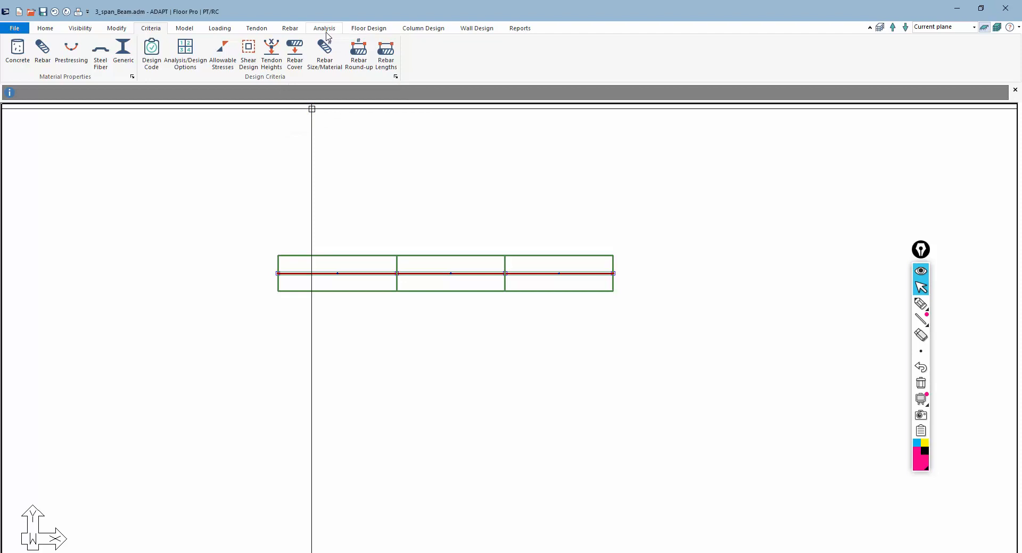
left_click(324, 28)
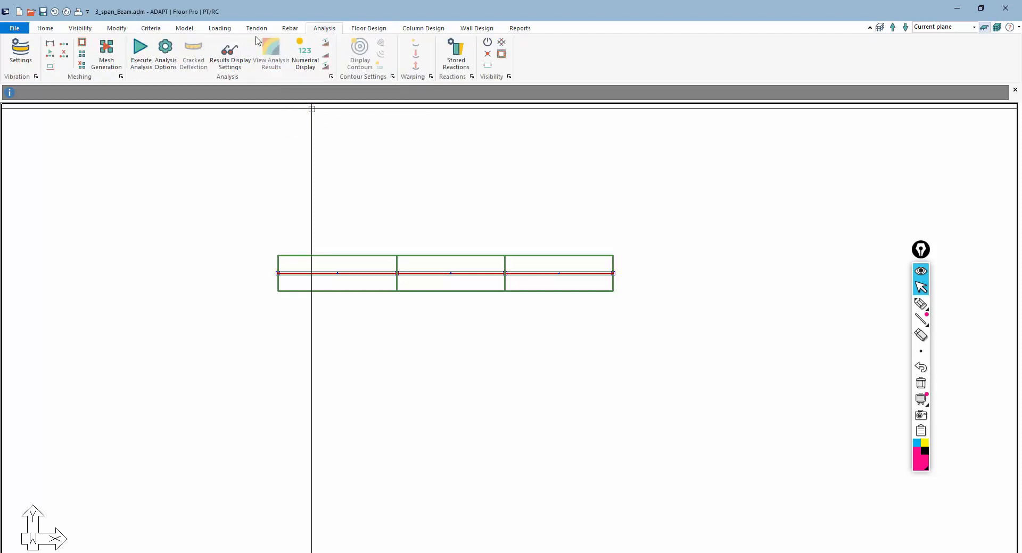
left_click(106, 53)
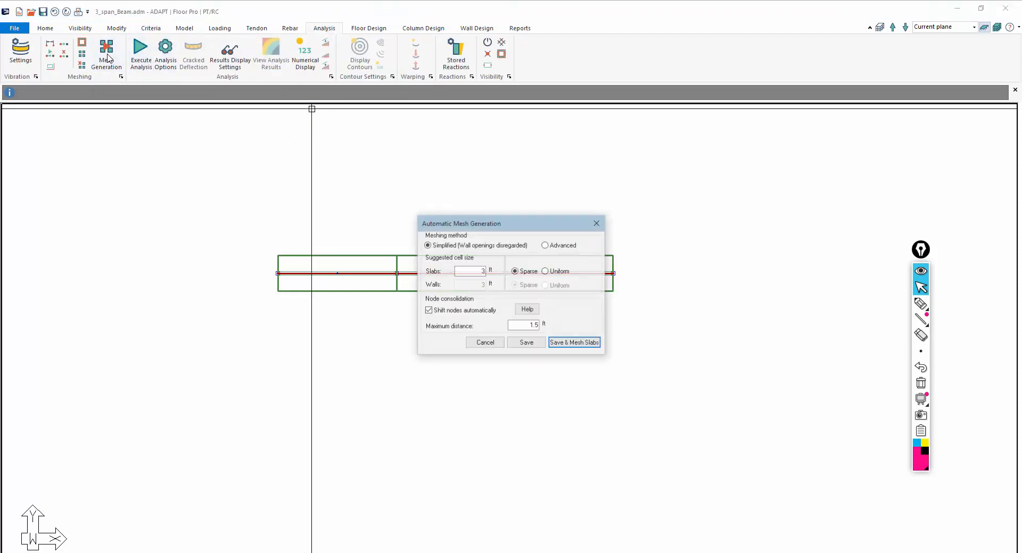
left_click(566, 344)
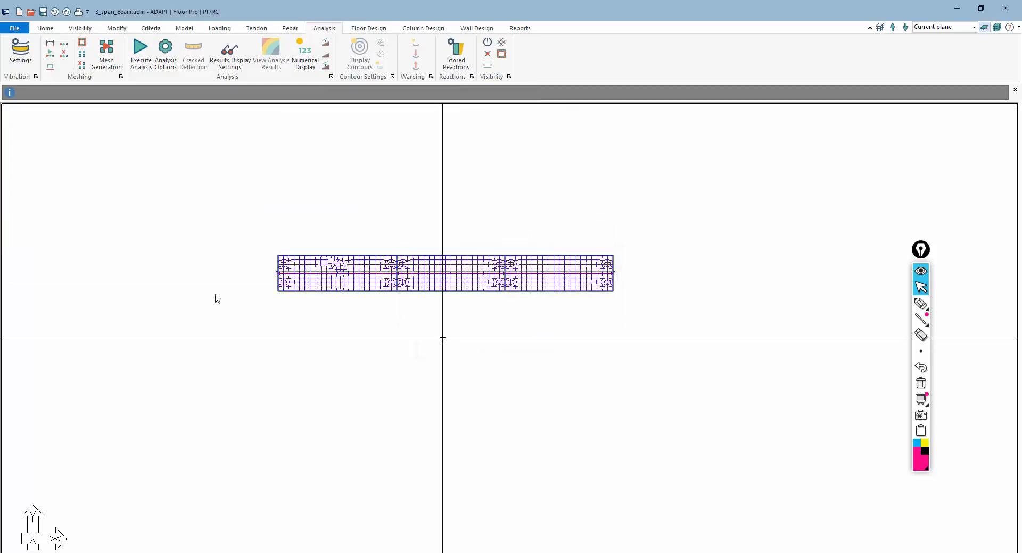
- Run the analysis for all five load combinations with uncracked stiffness modifiers and accept the results
left_click(142, 53)
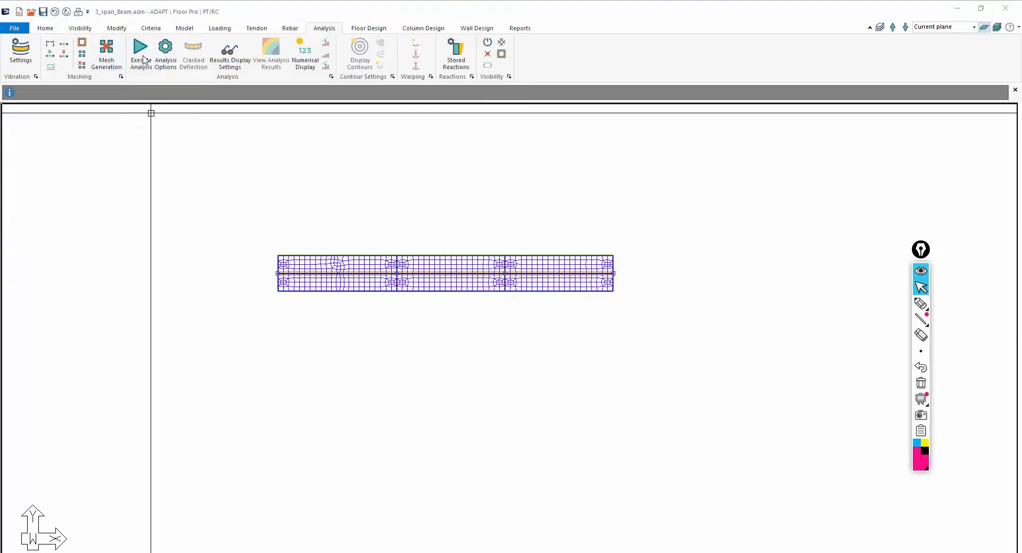
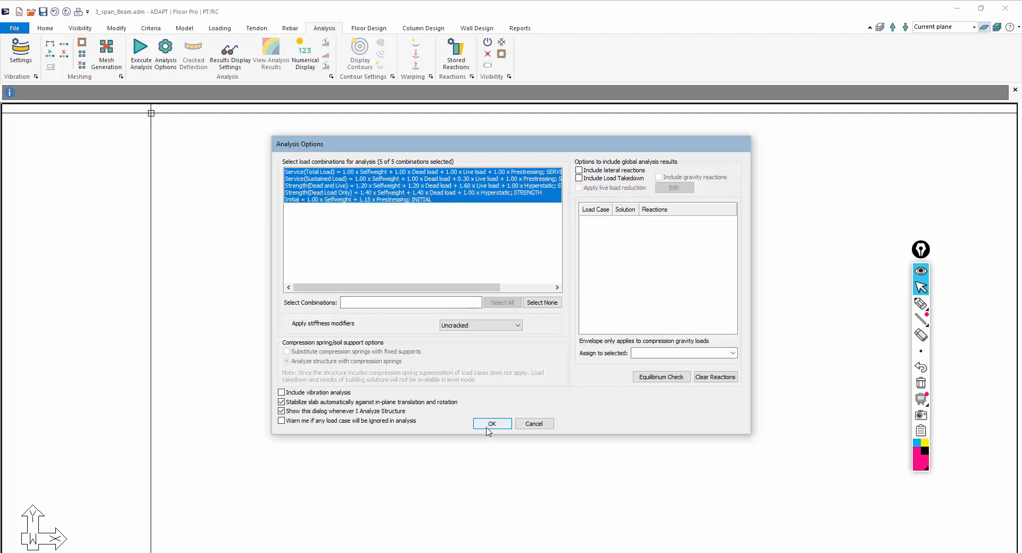
left_click(491, 425)
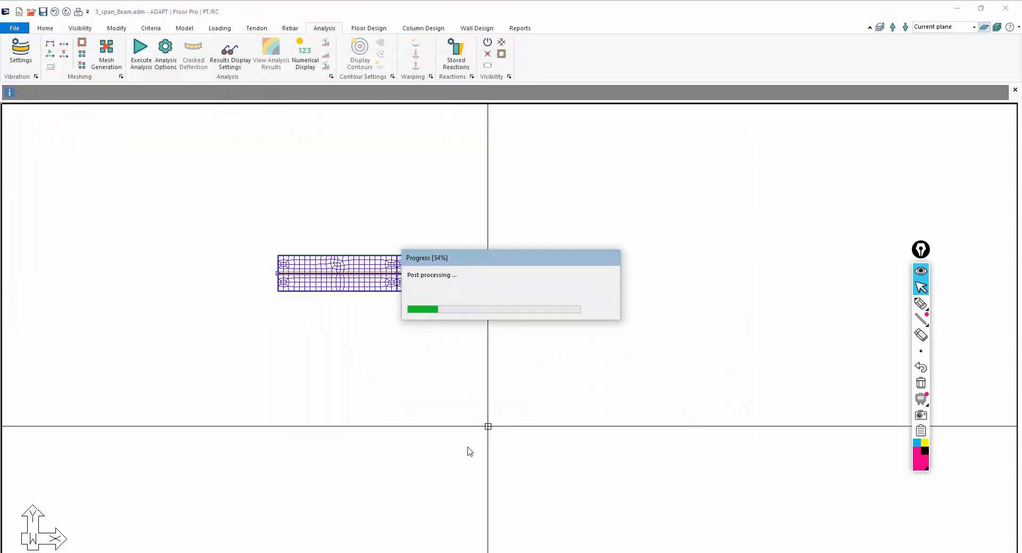
left_click(496, 313)
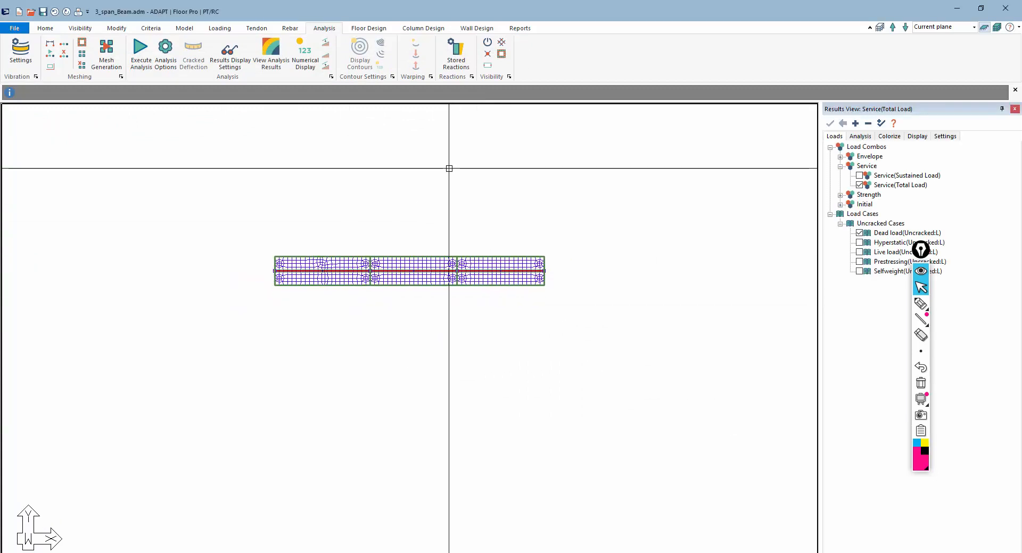
- Display the design sections along the beam's support line and run the design of the sections
left_click(367, 28)
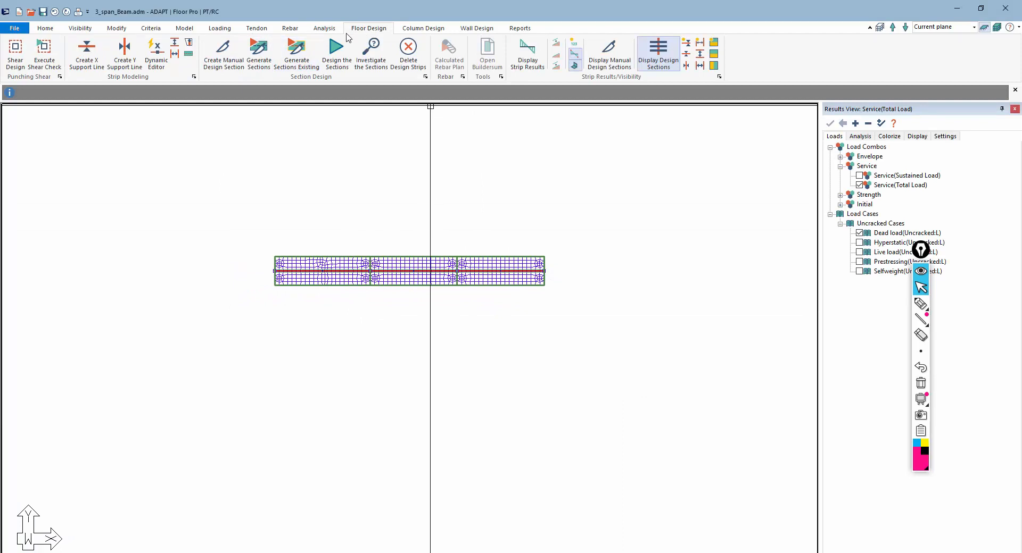
left_click(687, 55)
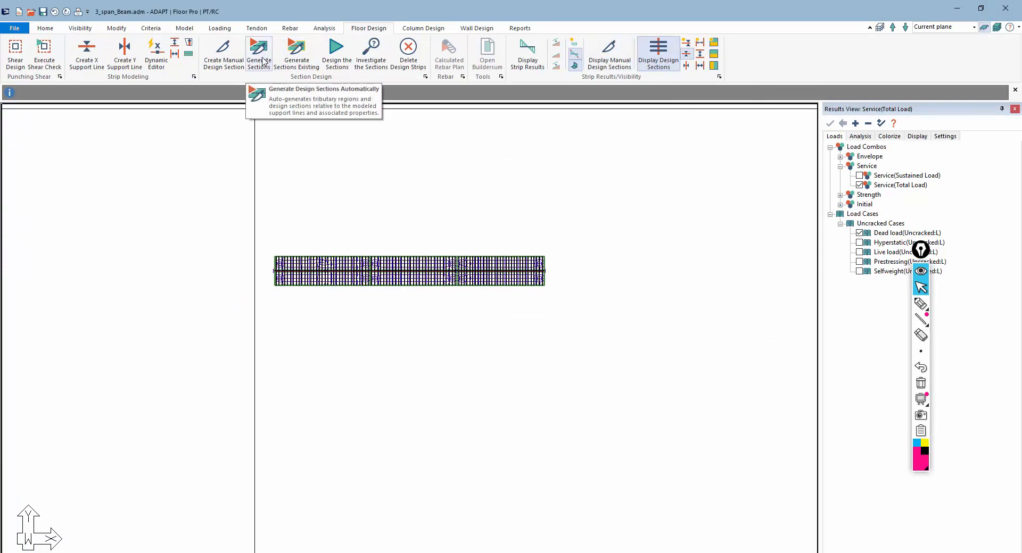
left_click(337, 53)
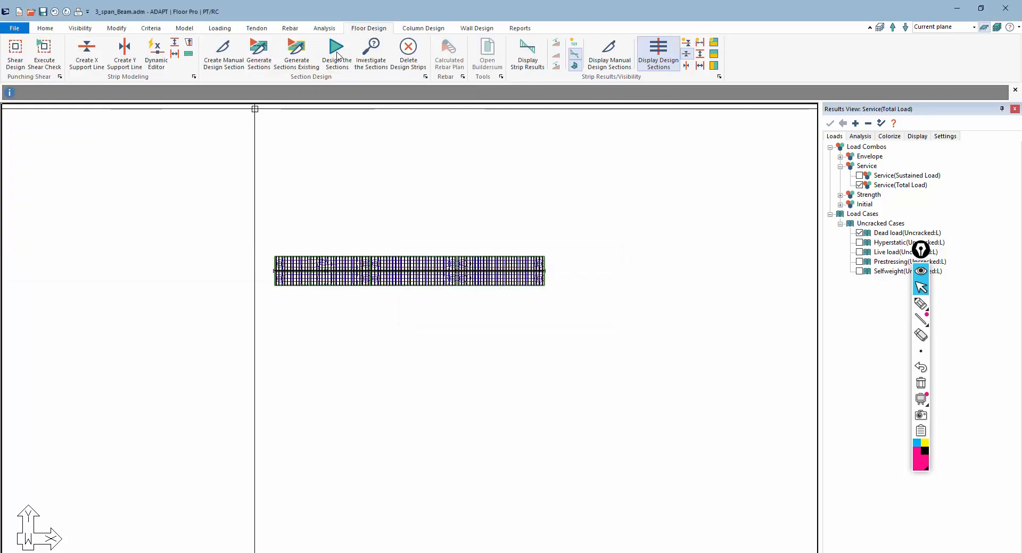
left_click(494, 311)
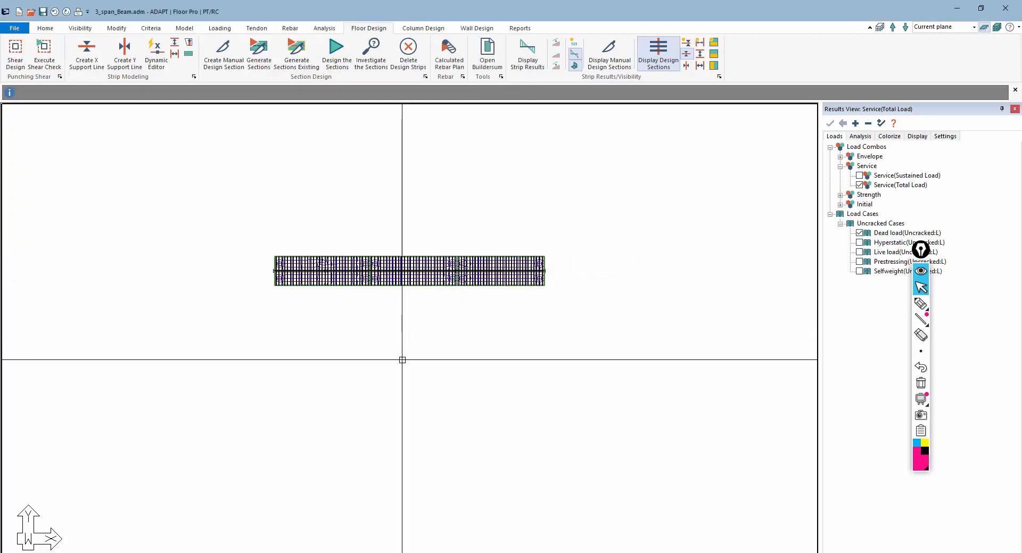
- Hide the finite element mesh by turning off the Shell/Cell Element display in the view settings
scroll(442, 288, "up", 9)
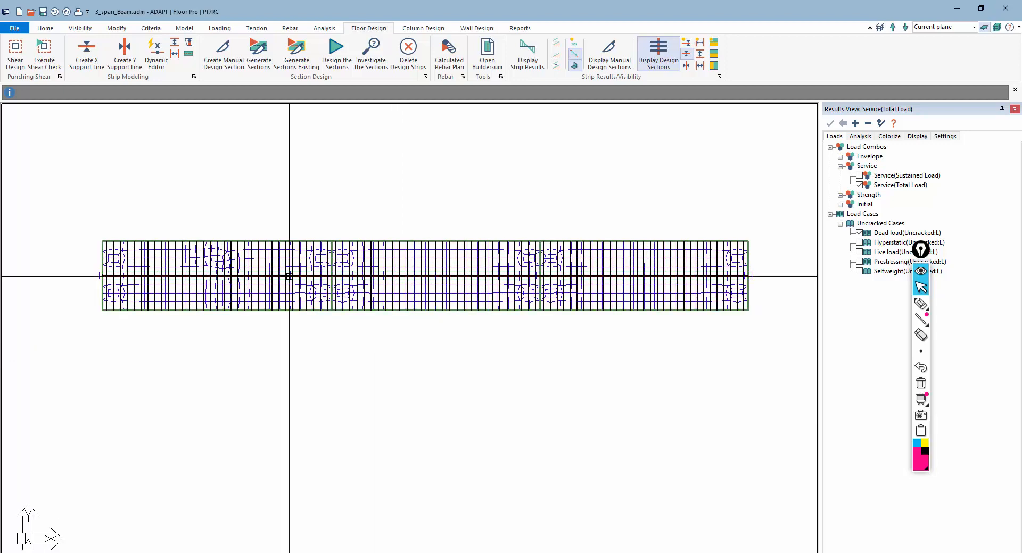
scroll(145, 261, "down", 1)
scroll(145, 261, "down", 1)
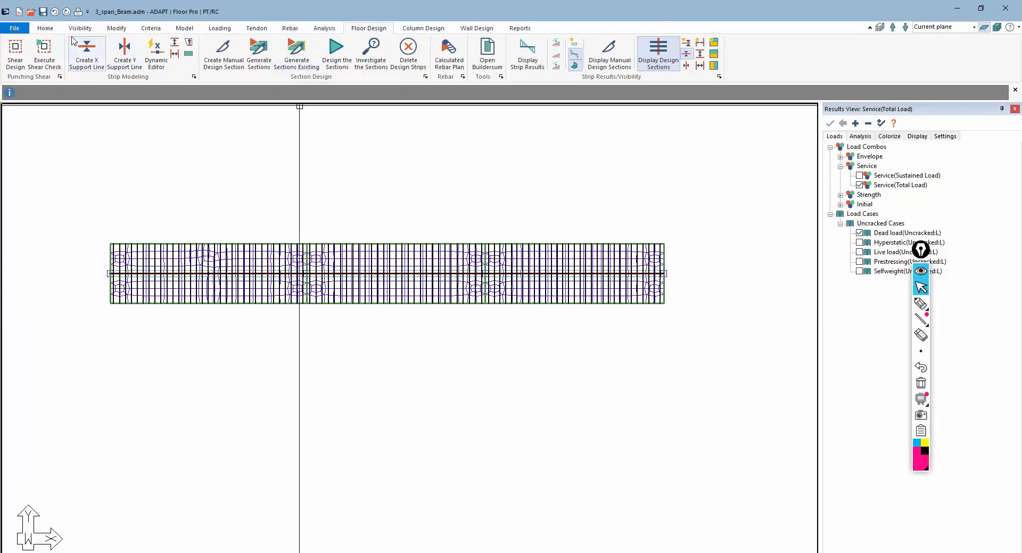
left_click(80, 28)
left_click(196, 61)
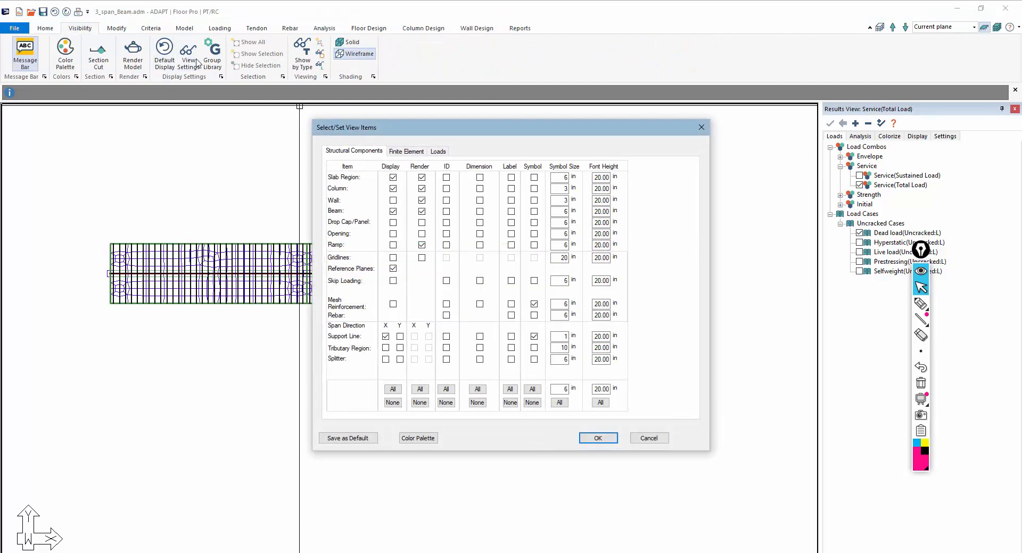
left_click(403, 152)
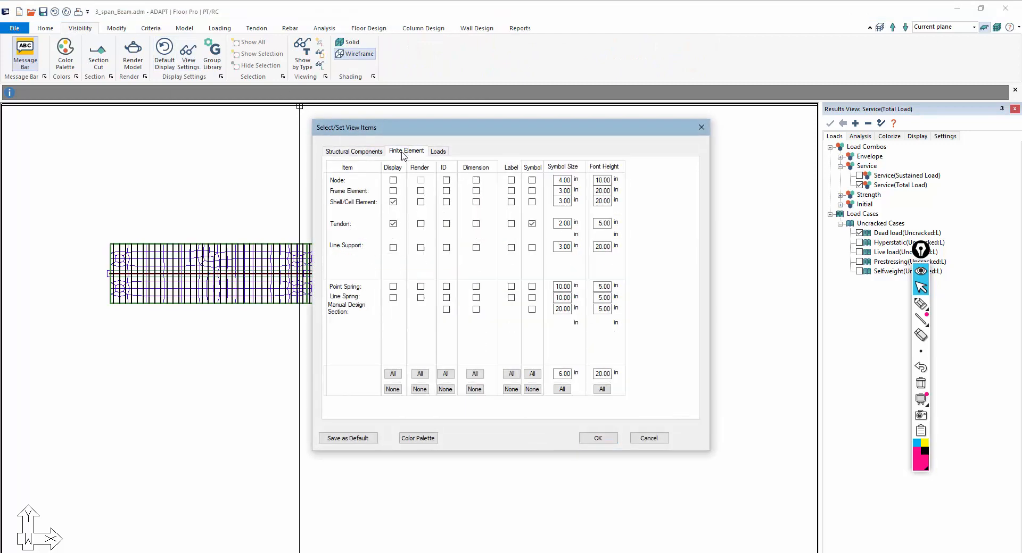
left_click(394, 202)
left_click(598, 438)
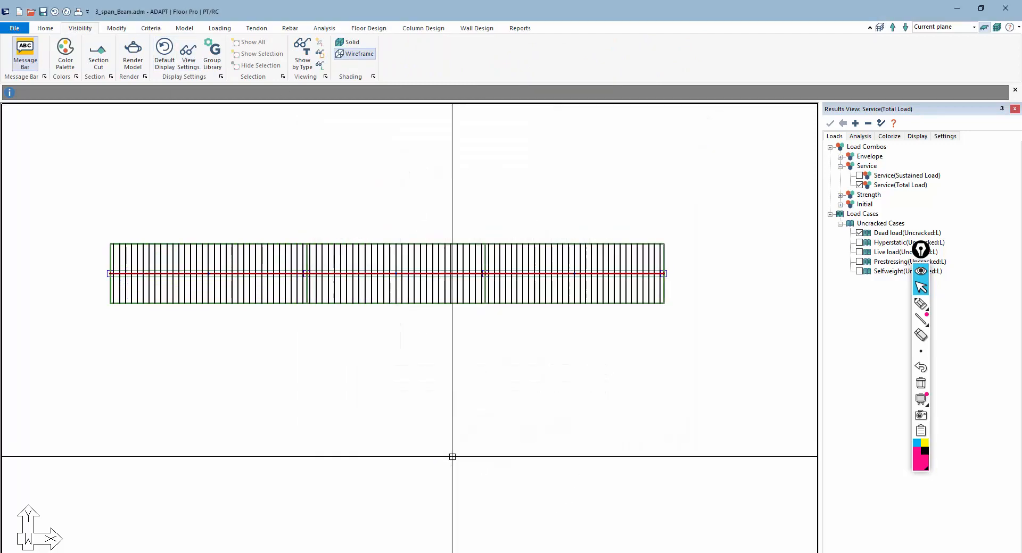
- Toggle the finite element mesh display on and back off
left_click(322, 29)
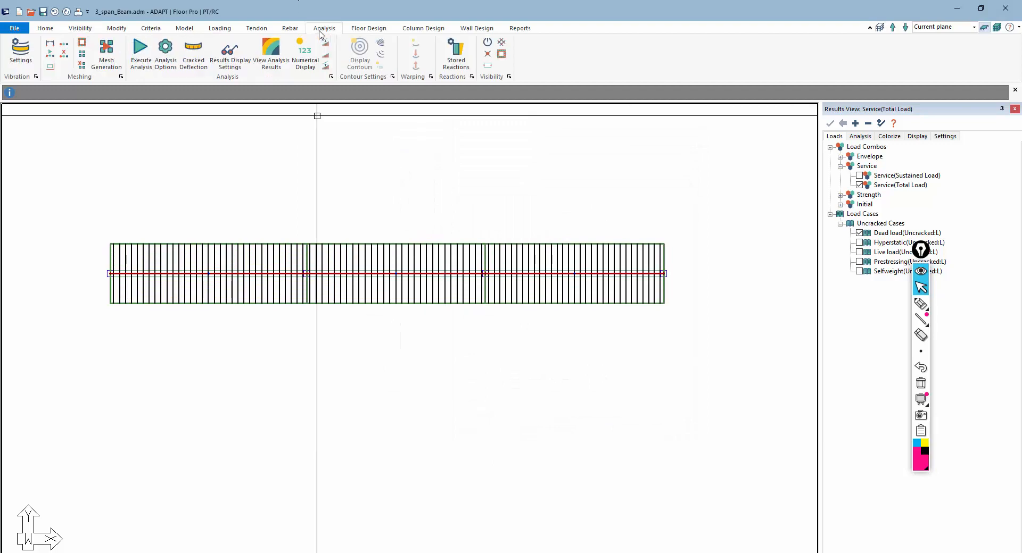
left_click(502, 43)
left_click(502, 44)
left_click(502, 44)
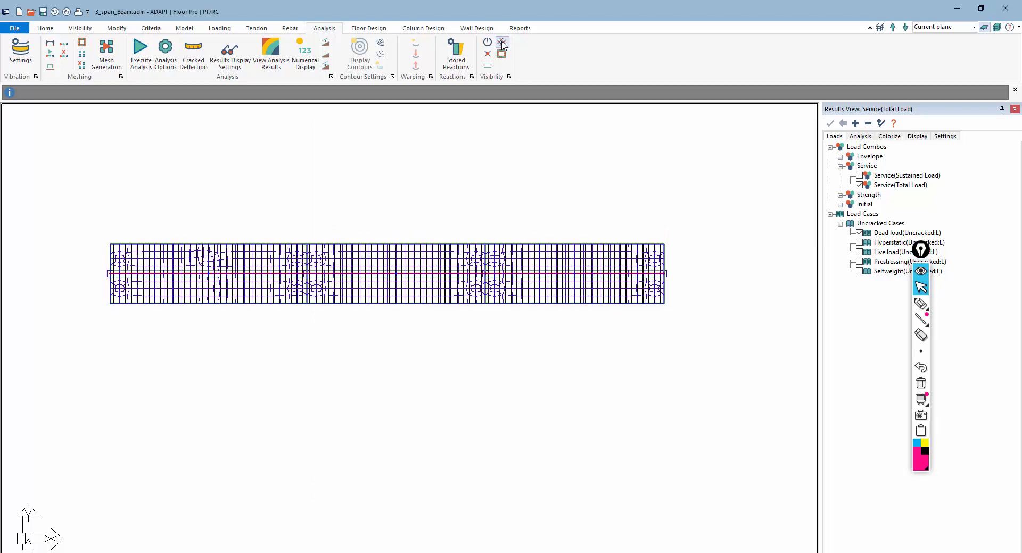
left_click(502, 44)
middle_click_drag(404, 199, 413, 183)
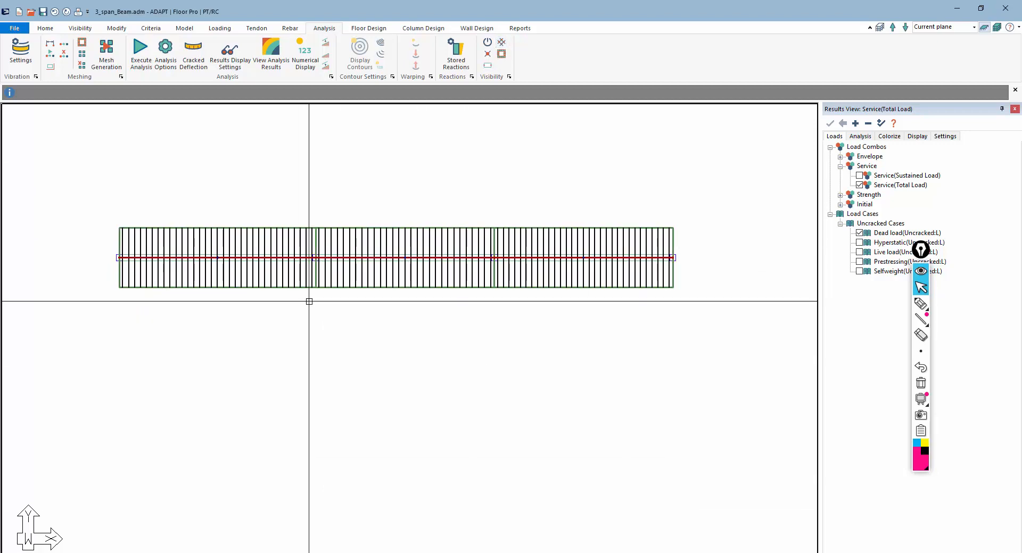
- Display the bending action diagram of the design sections for the Service(Total Load) combination
left_click_drag(922, 250, 775, 545)
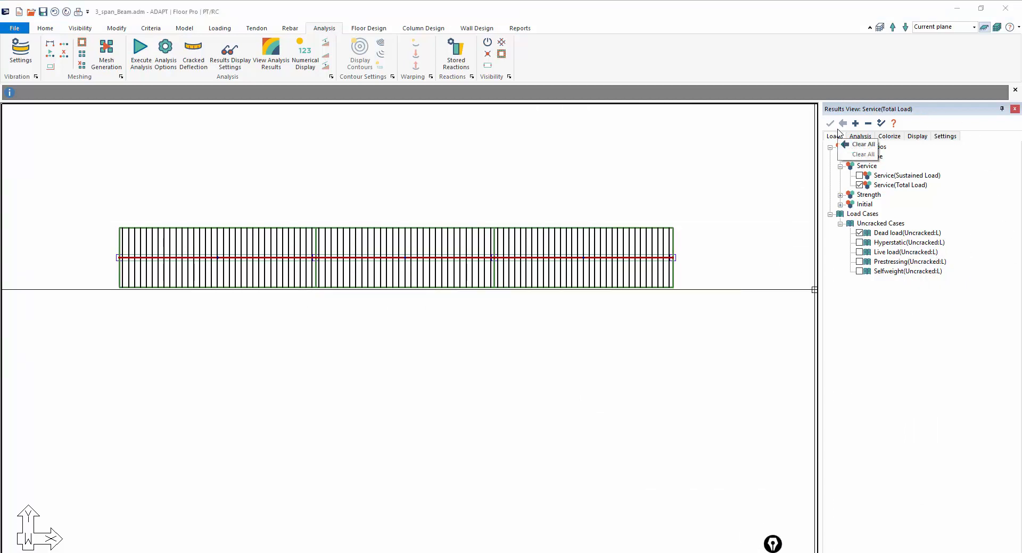
left_click(860, 137)
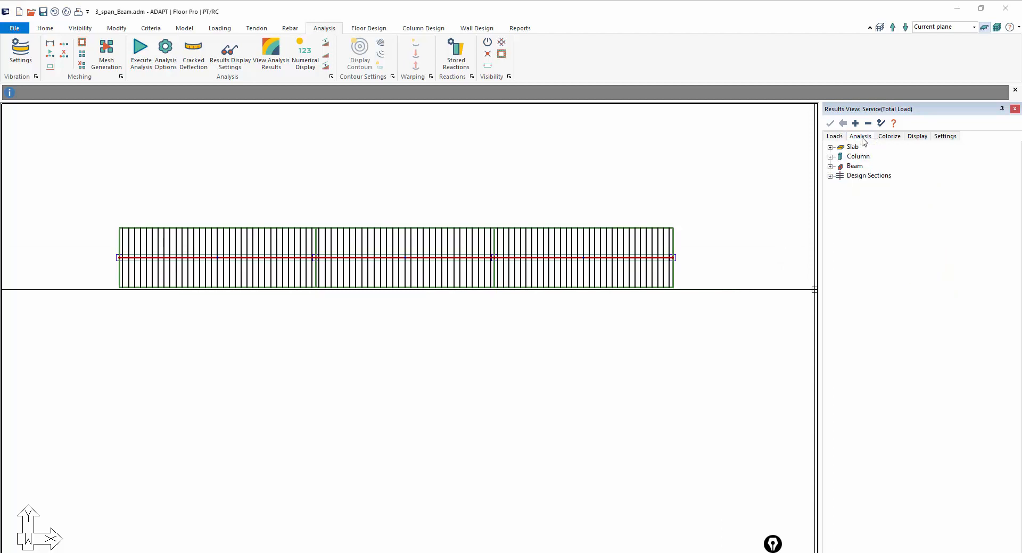
left_click(830, 176)
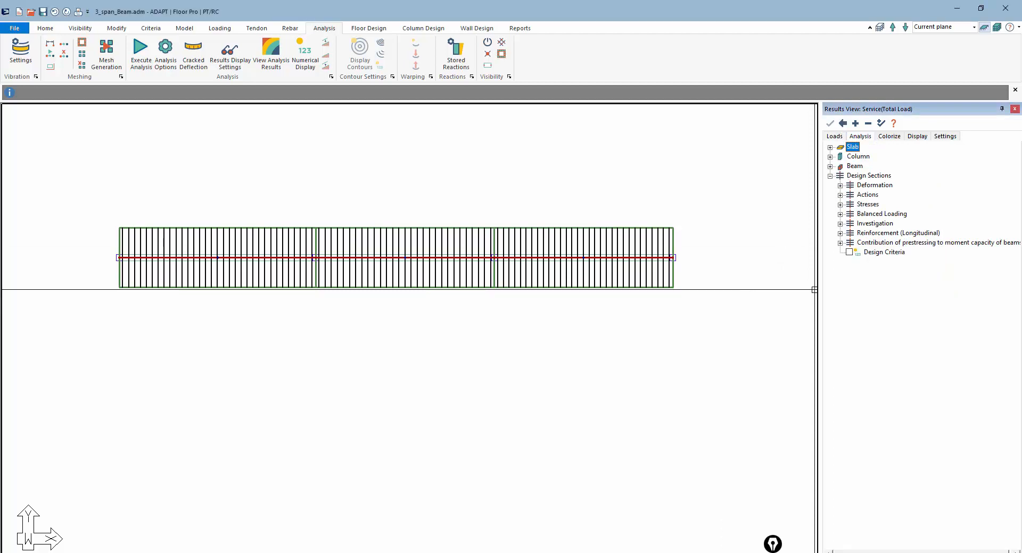
left_click(562, 286)
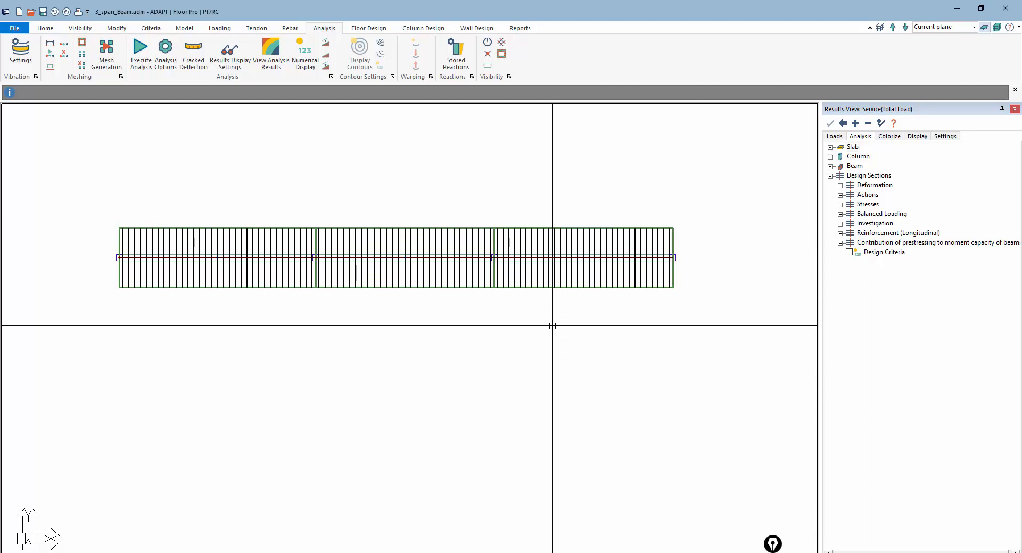
left_click(840, 196)
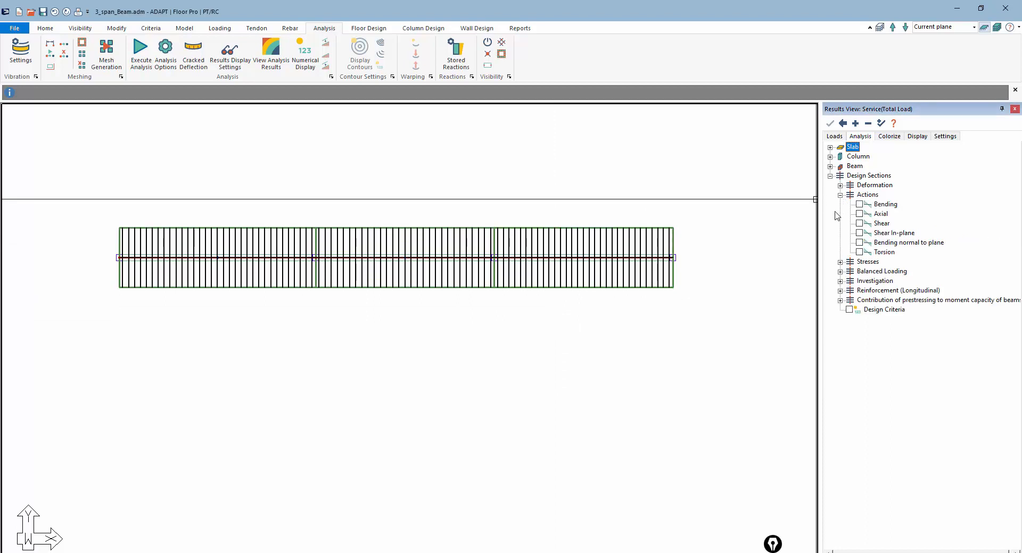
left_click(842, 137)
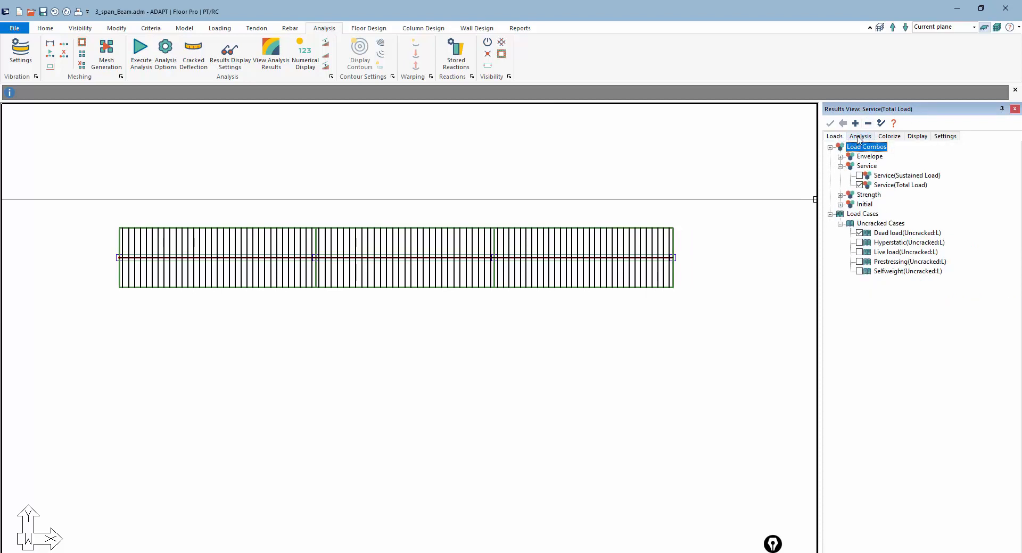
left_click(830, 214)
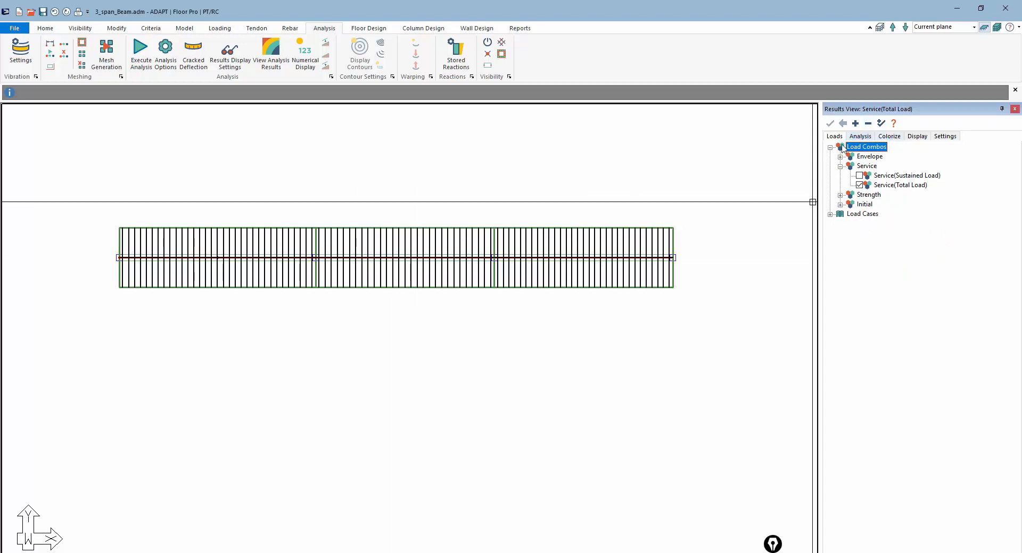
left_click(859, 137)
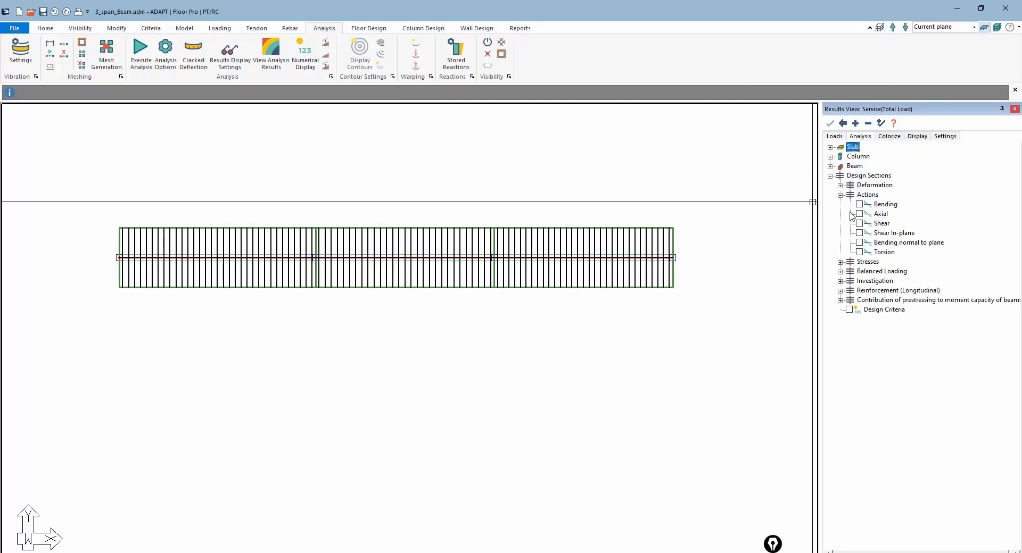
left_click(859, 205)
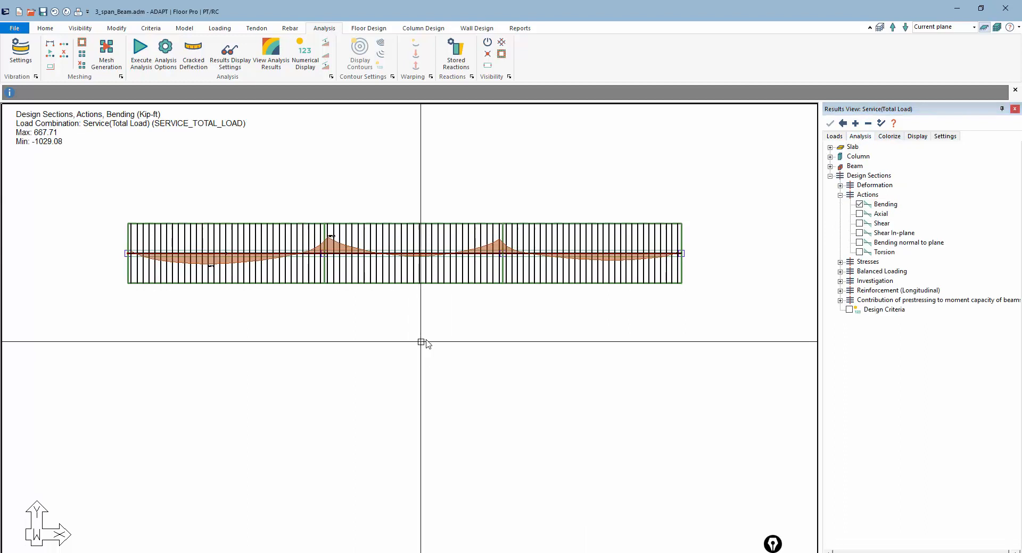
scroll(342, 313, "up", 1)
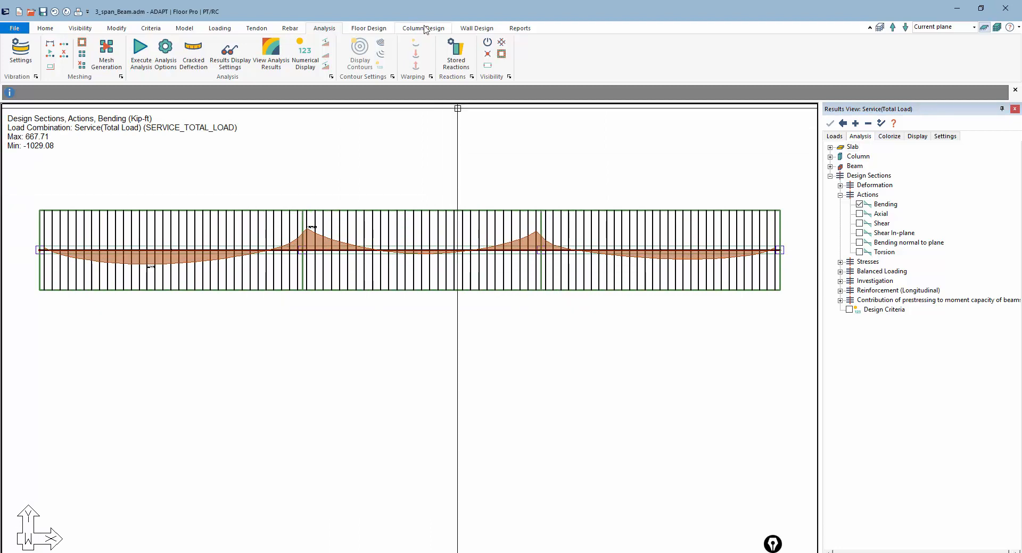
- Toggle the numerical values along the bending diagram on and back to the maximum and minimum values only
left_click(372, 28)
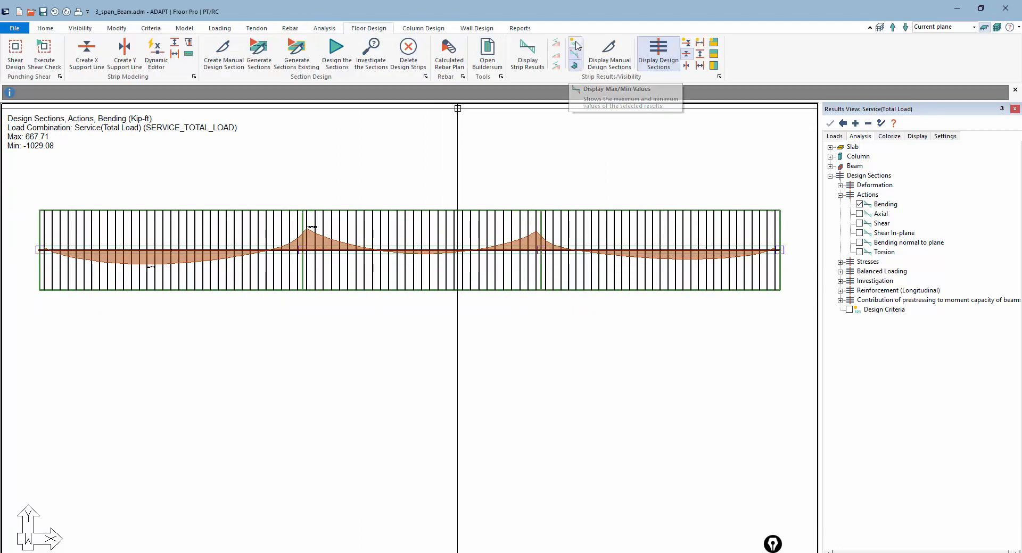
left_click(575, 42)
scroll(102, 277, "up", 1)
scroll(102, 276, "up", 1)
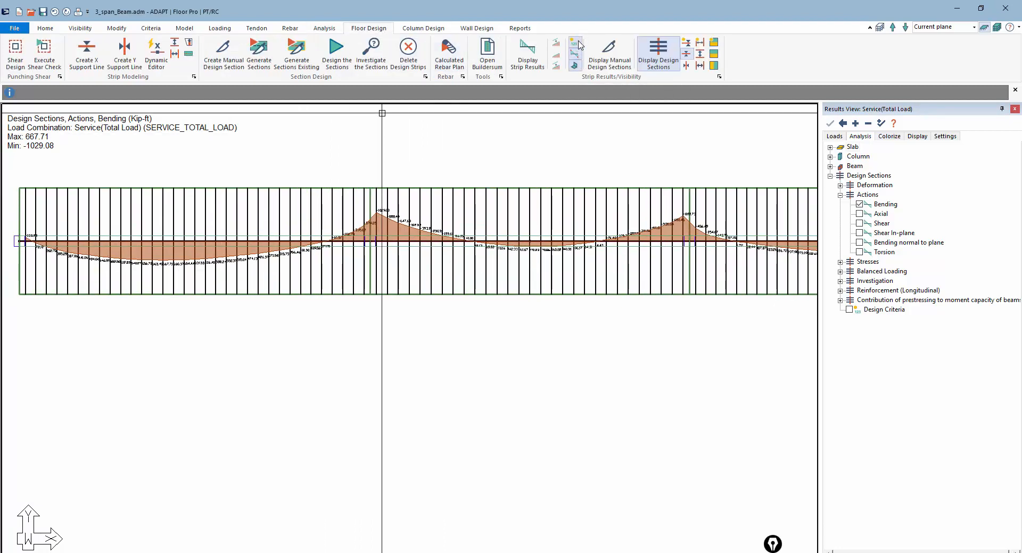
left_click(576, 43)
left_click(579, 44)
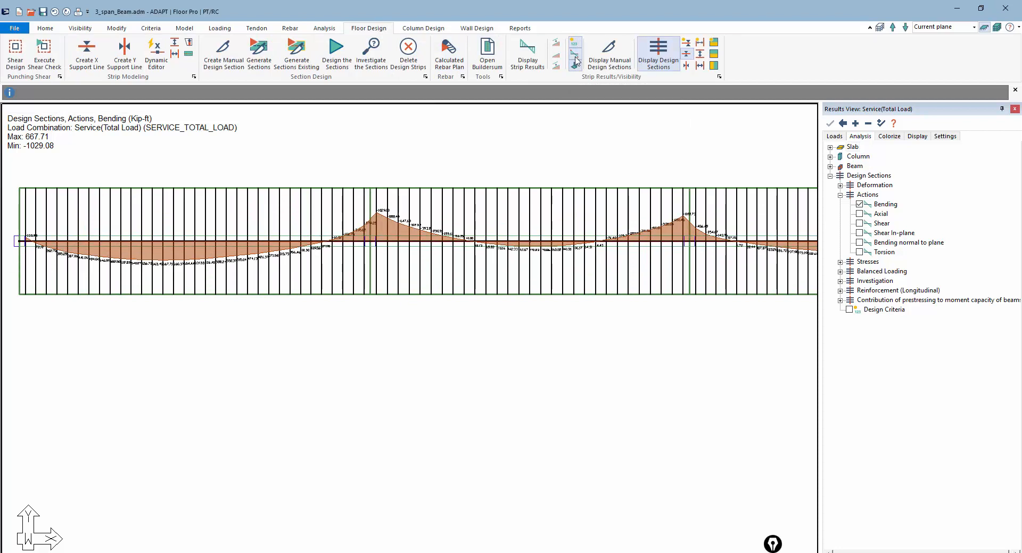
left_click(576, 54)
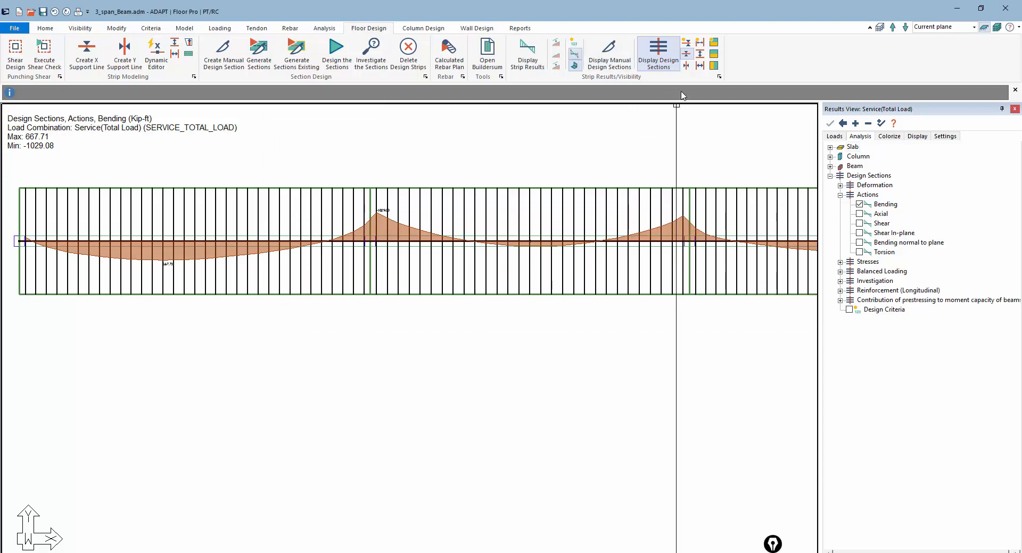
- Hide the design section lines and show the numerical values along the bending diagram
left_click(657, 58)
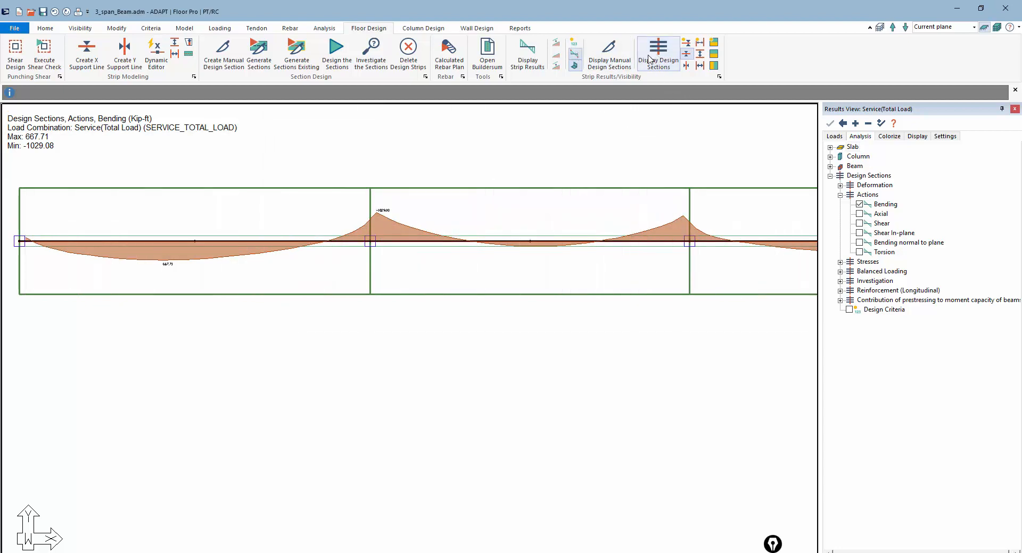
left_click(573, 45)
scroll(373, 219, "up", 5)
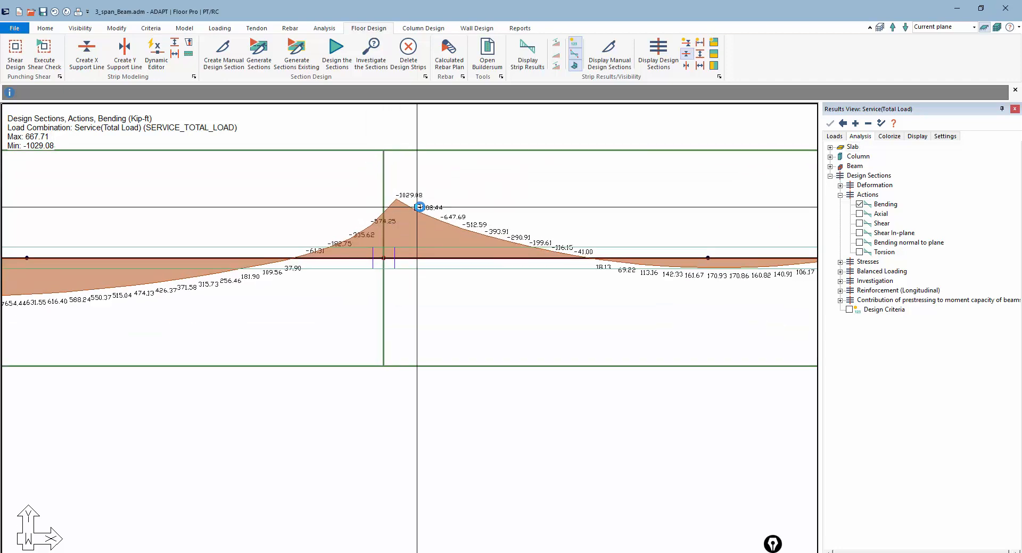
scroll(419, 207, "down", 6)
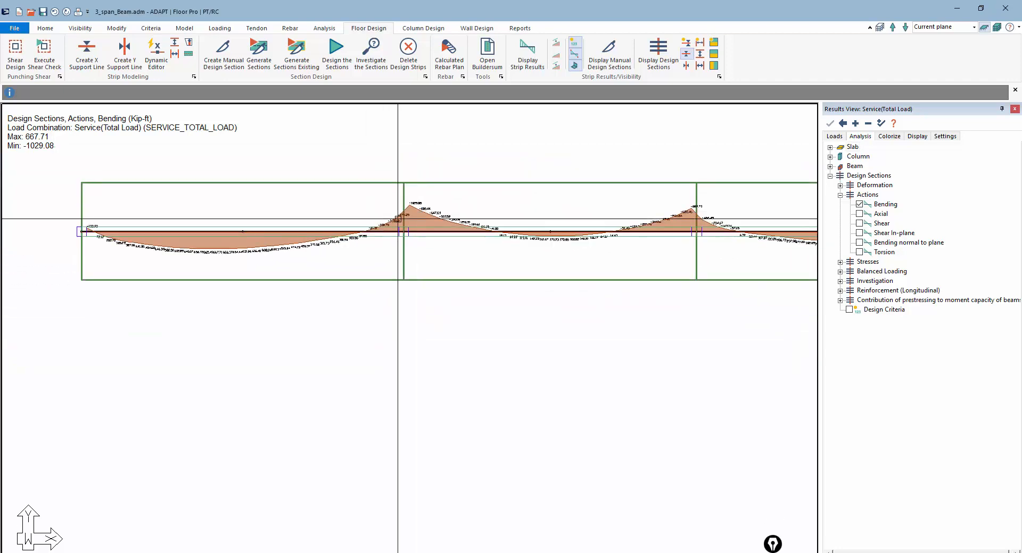
- View the shear action diagram and the axial action diagram of the design sections, and clear the display
left_click(859, 224)
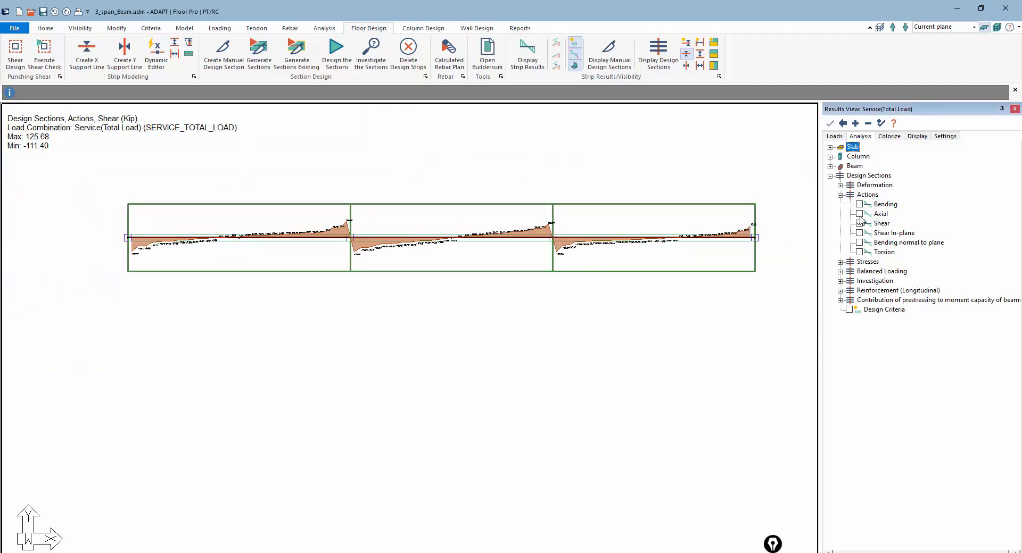
left_click(859, 214)
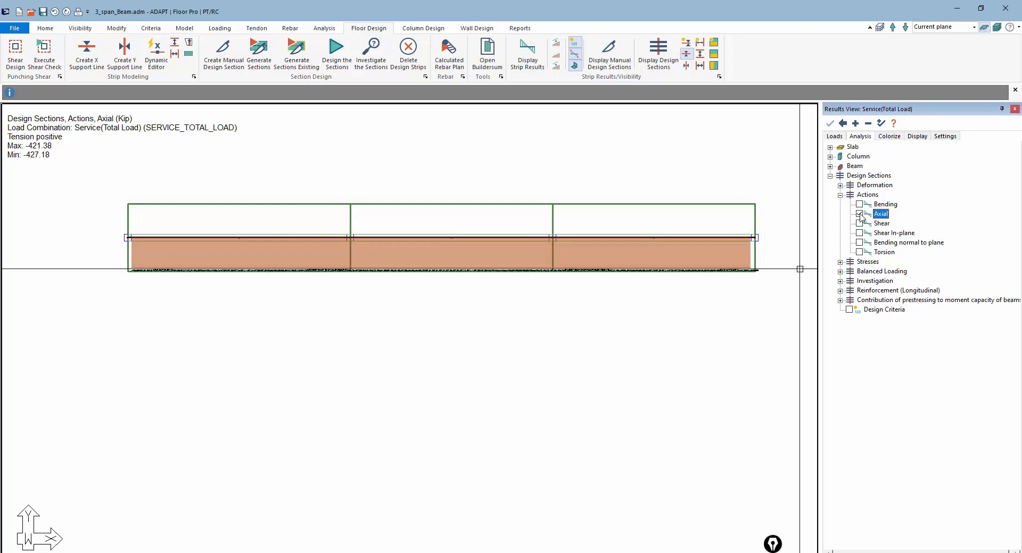
left_click(859, 214)
left_click(840, 195)
- Display the P/A (Precompression # of tendons) stresses of the design sections and examine the values along the three spans
left_click(840, 205)
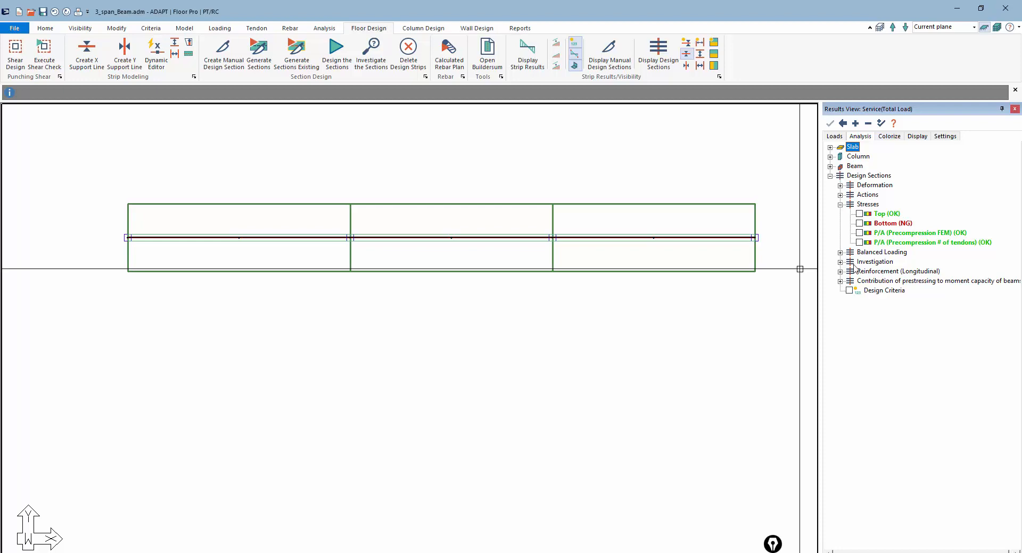
left_click(859, 243)
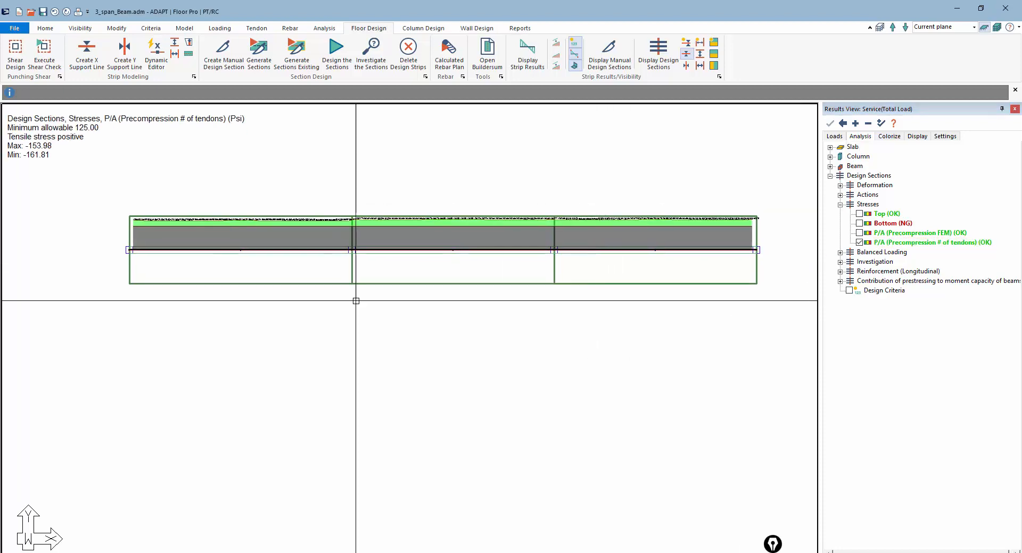
scroll(63, 246, "up", 4)
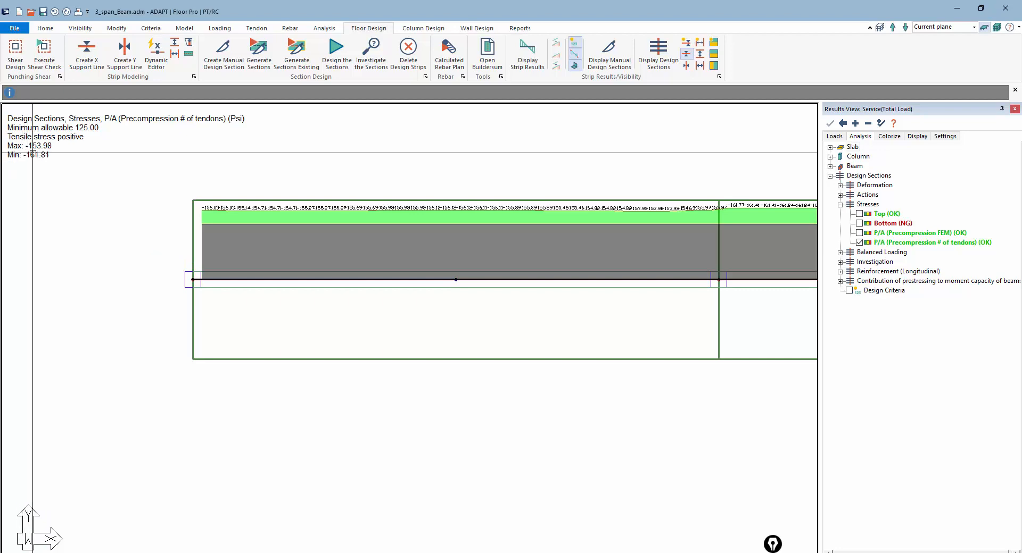
scroll(256, 255, "up", 2)
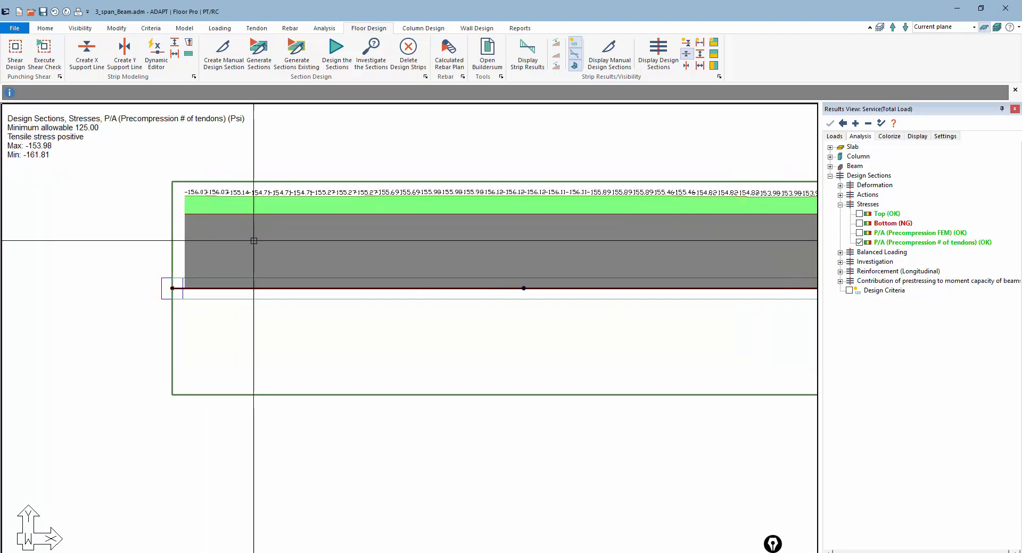
middle_click_drag(611, 205, 244, 193)
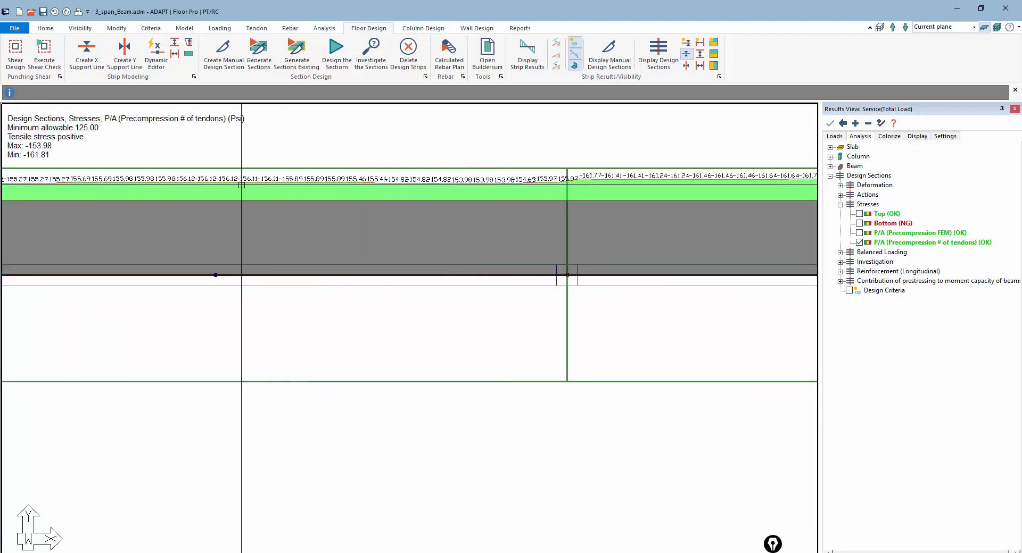
middle_click_drag(601, 197, 403, 197)
scroll(323, 217, "down", 3)
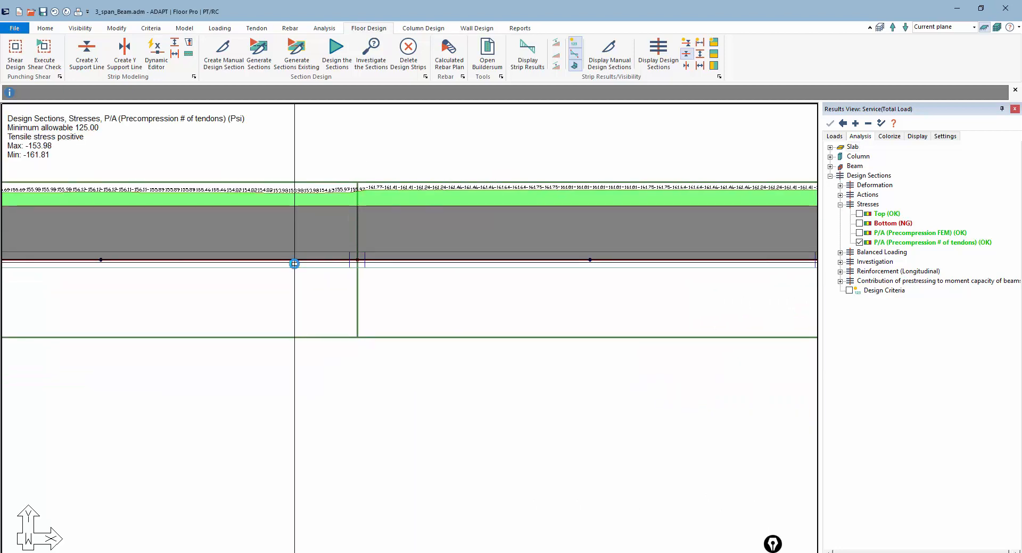
scroll(298, 269, "down", 1)
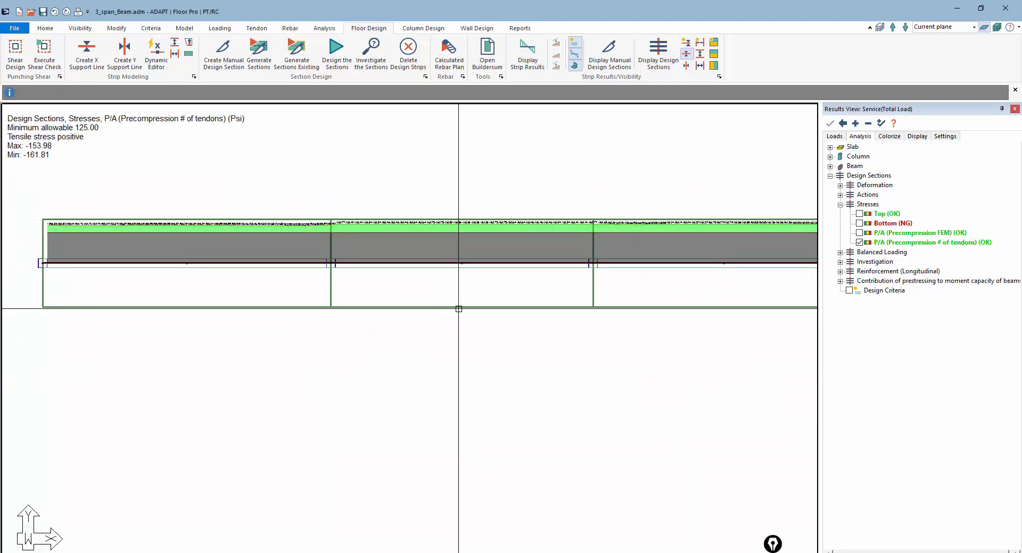
scroll(475, 306, "down", 1)
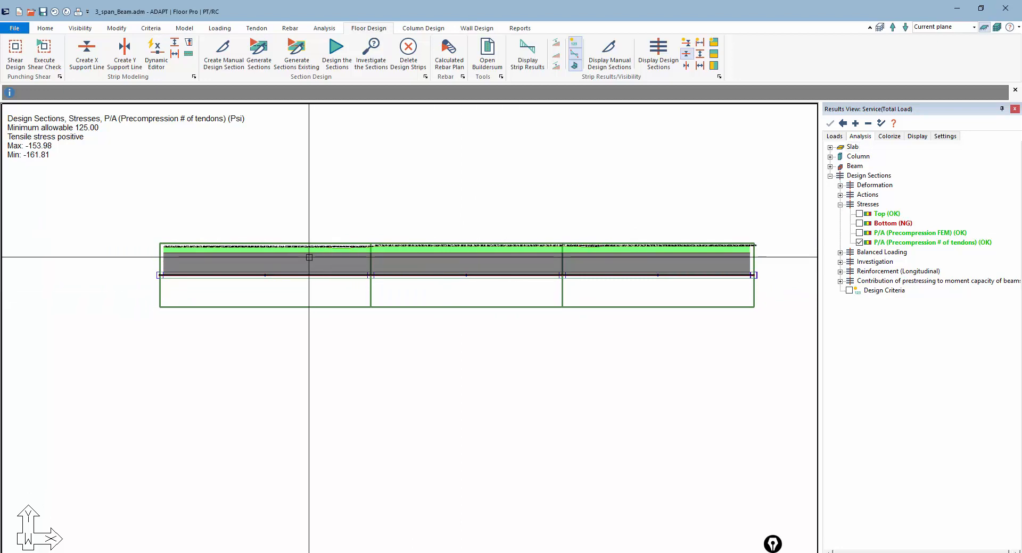
- Set the design sections' precompression minimum allowable to 150 psi, apply it and return to the stress results
left_click(917, 136)
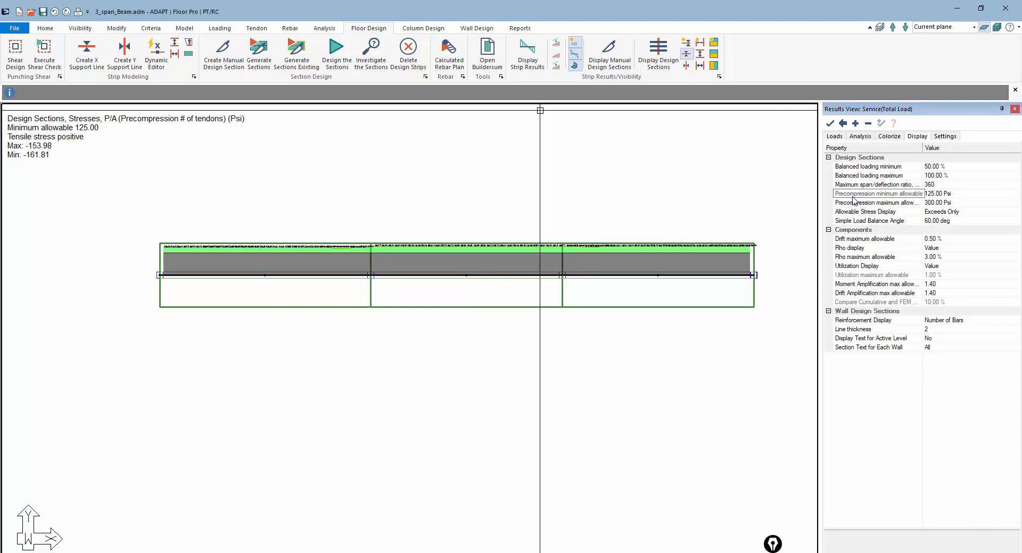
left_click(931, 198)
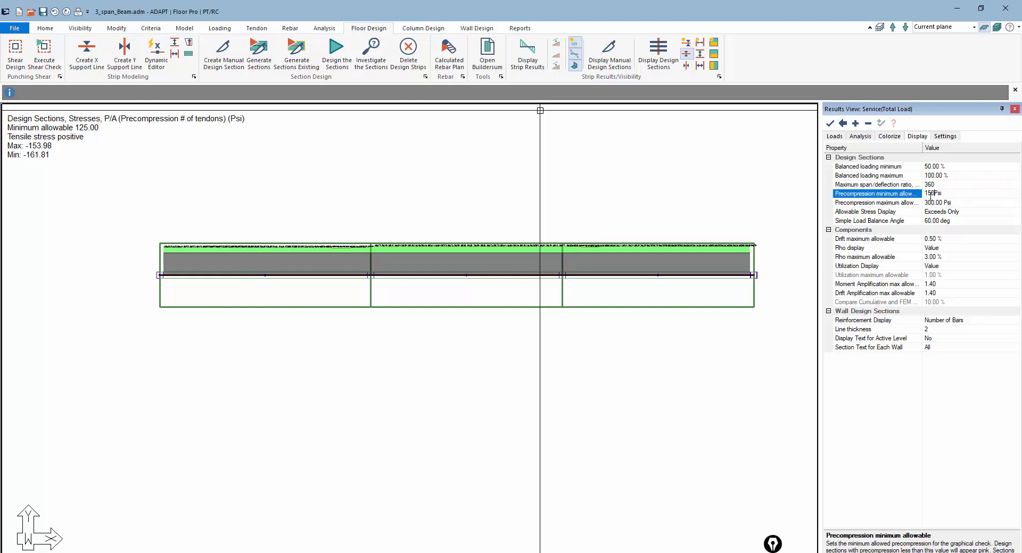
left_click(931, 203)
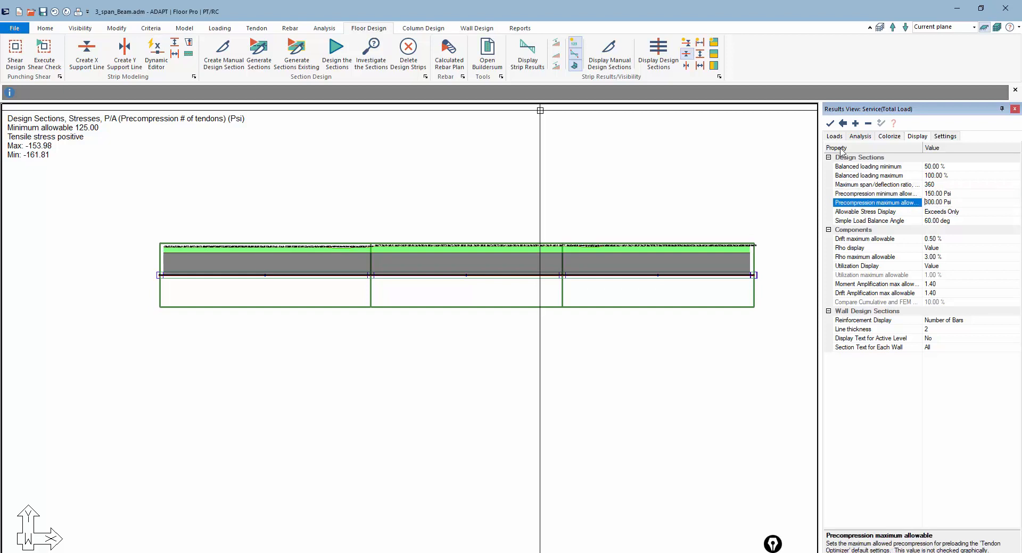
left_click(832, 124)
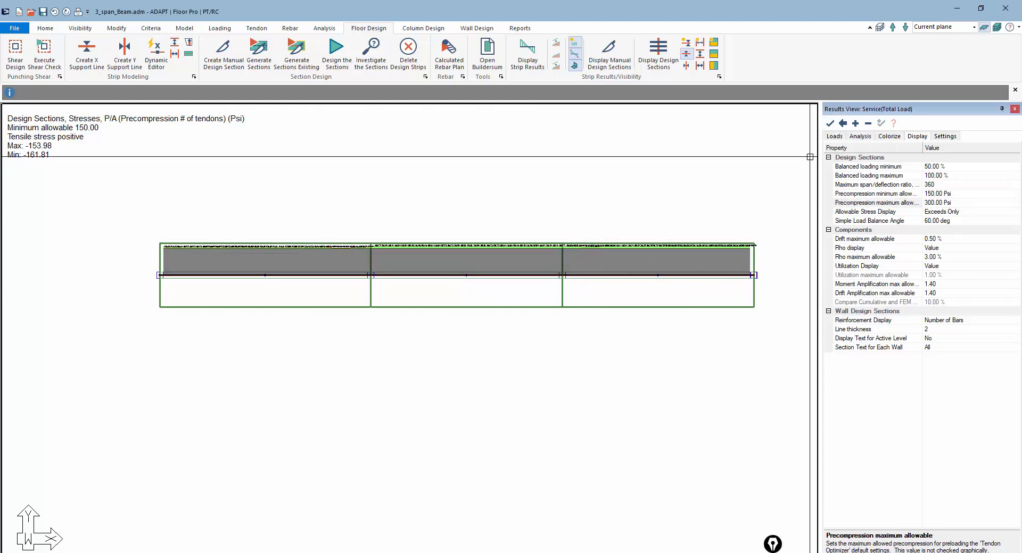
left_click(834, 138)
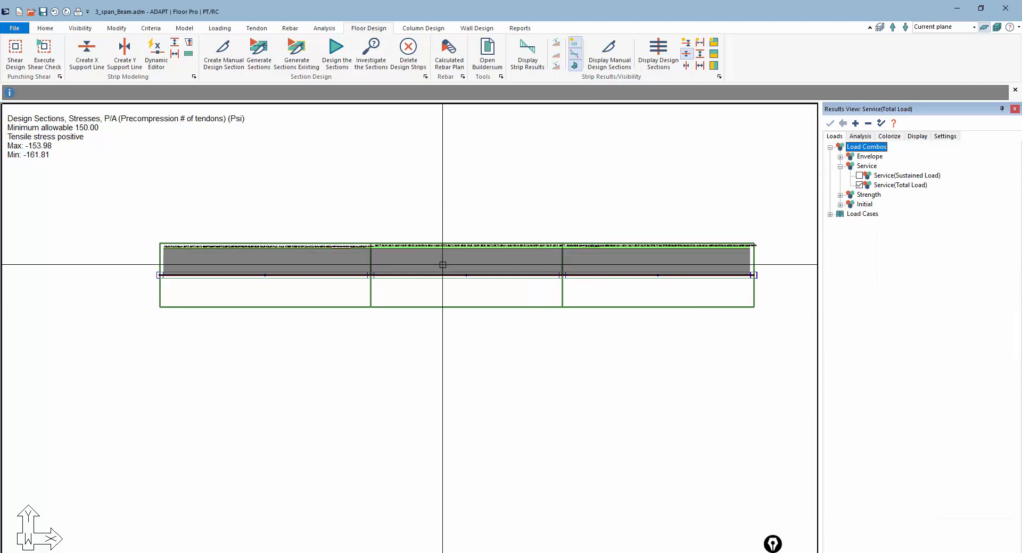
scroll(645, 264, "up", 1)
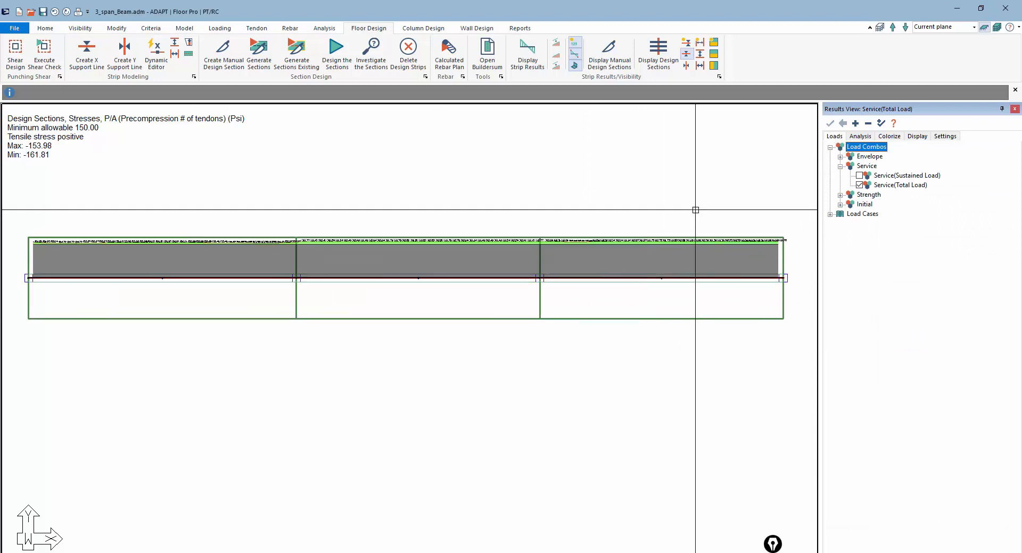
left_click(863, 138)
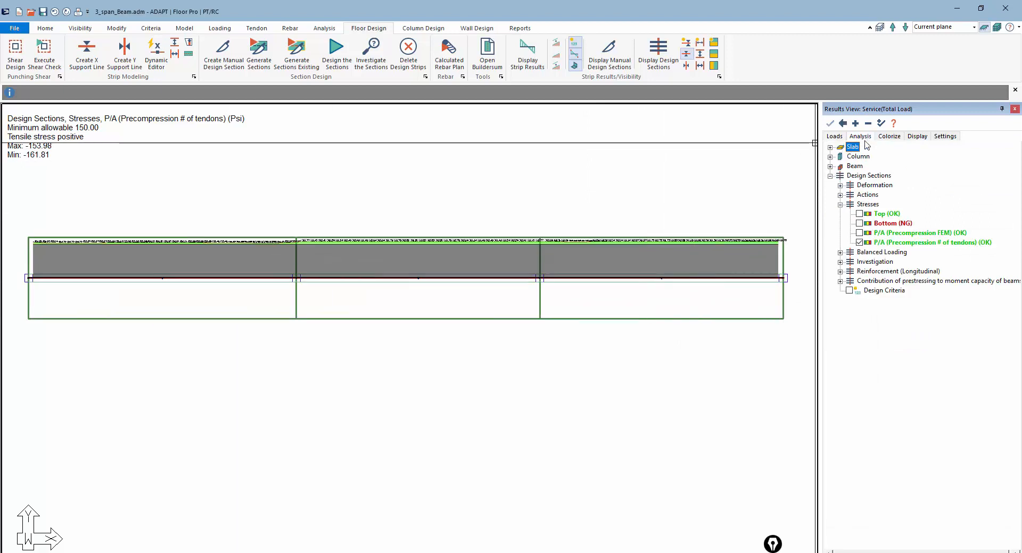
- Display the simplified and then the FEM balanced loading for the design sections in place of precompression, and check the balanced loading limits
left_click(859, 243)
left_click(839, 252)
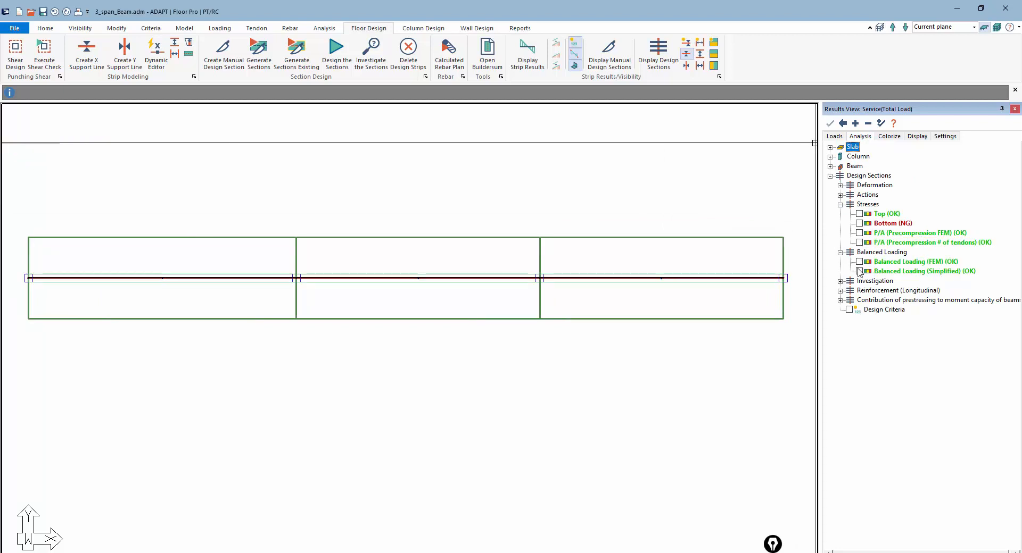
left_click(859, 272)
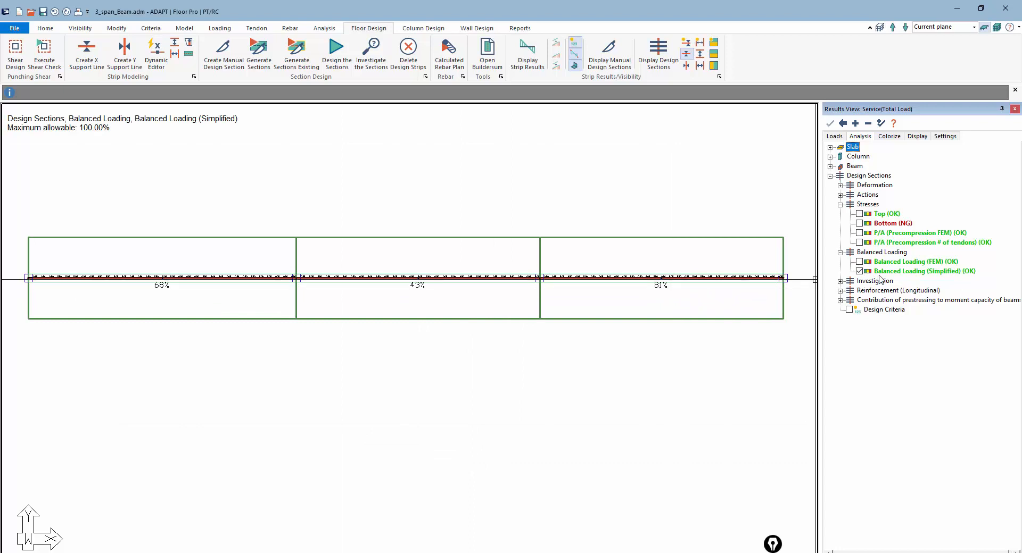
left_click(860, 262)
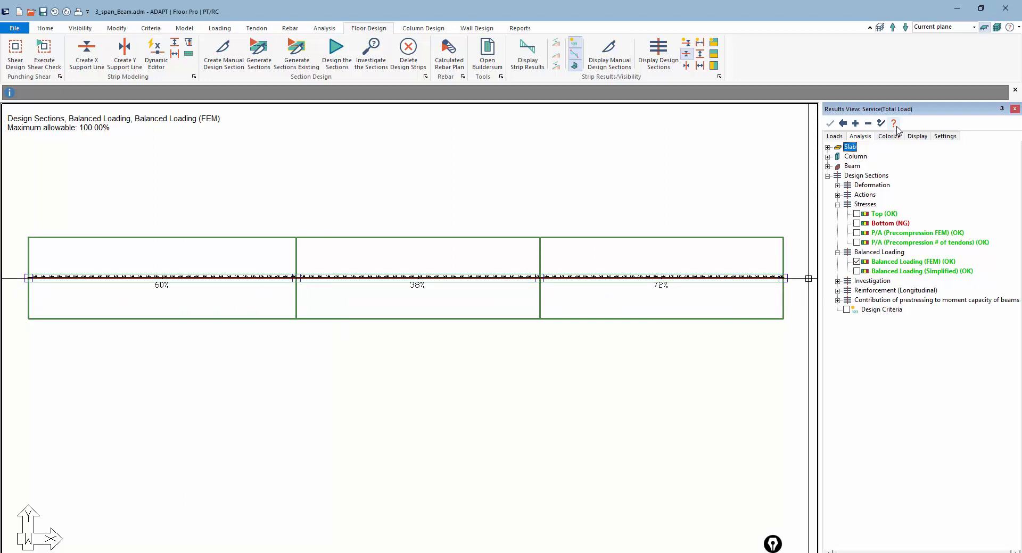
left_click(917, 136)
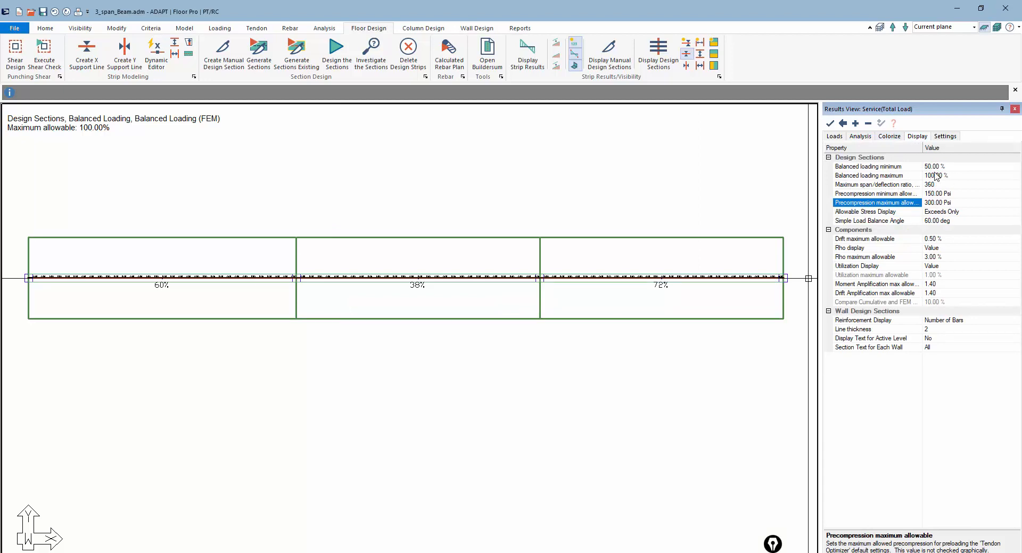
left_click(866, 140)
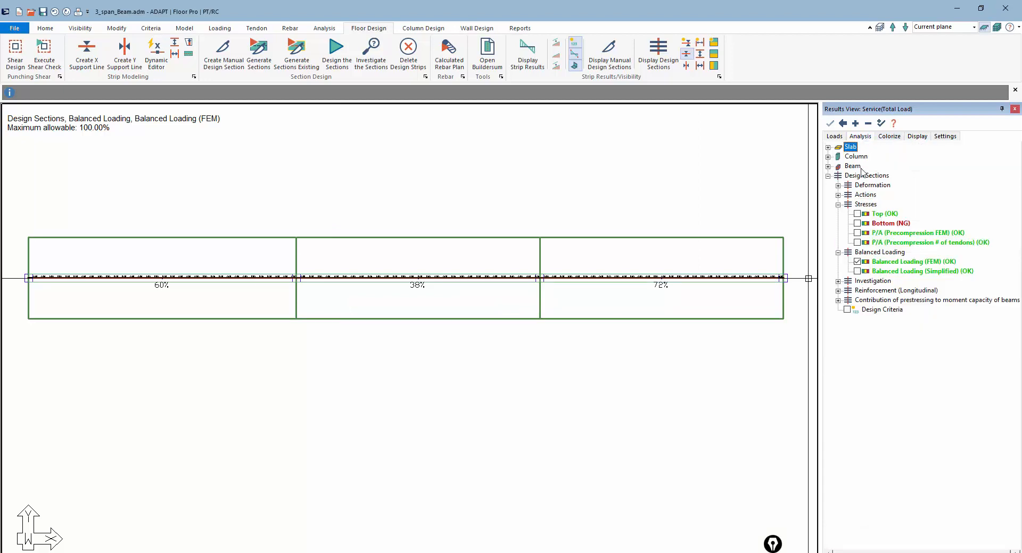
- Display the bottom stresses of the design sections and inspect the overstressed region in the first span
left_click(857, 223)
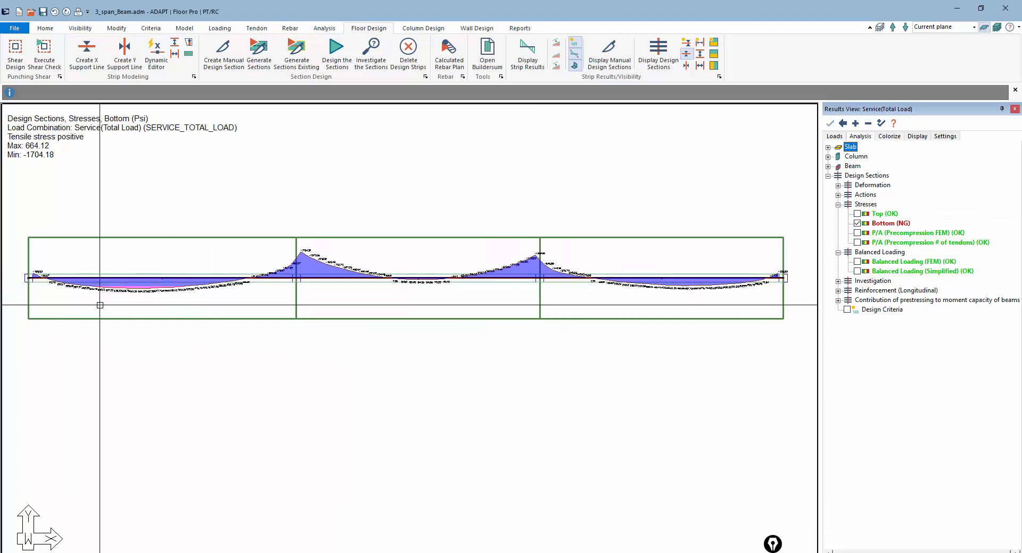
scroll(206, 301, "up", 3)
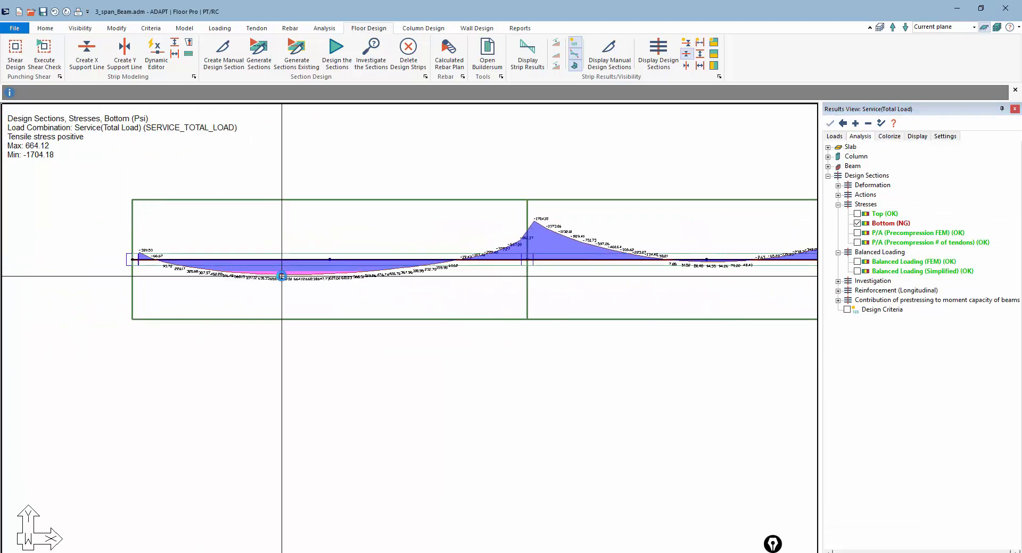
scroll(282, 277, "up", 4)
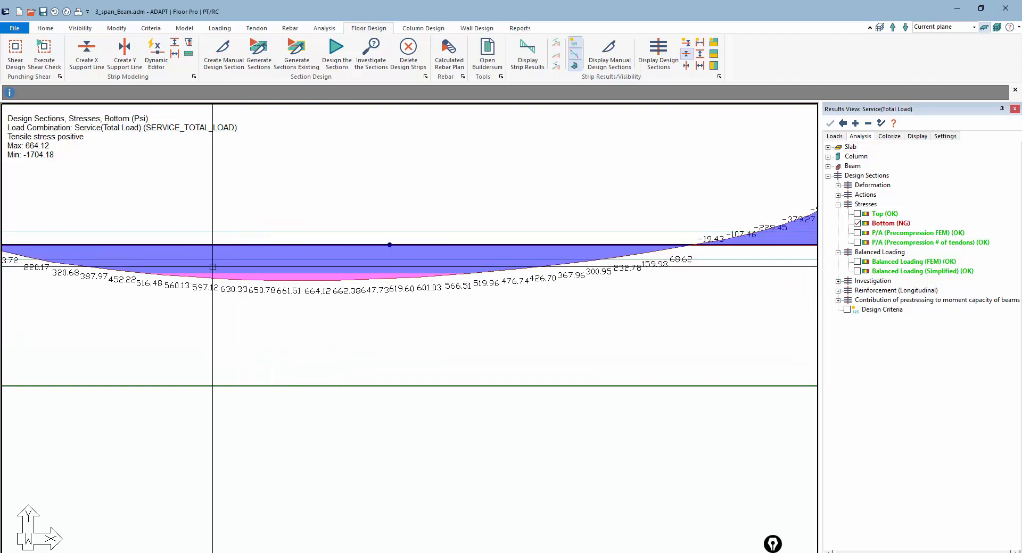
scroll(213, 266, "down", 3)
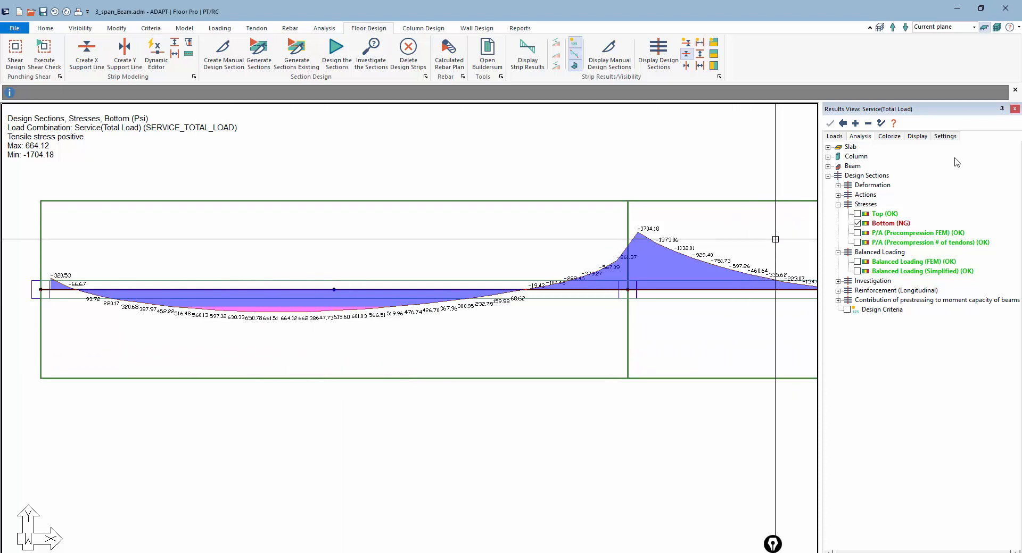
- Set the significant digits of the displayed results to 1 and apply the change
left_click(945, 137)
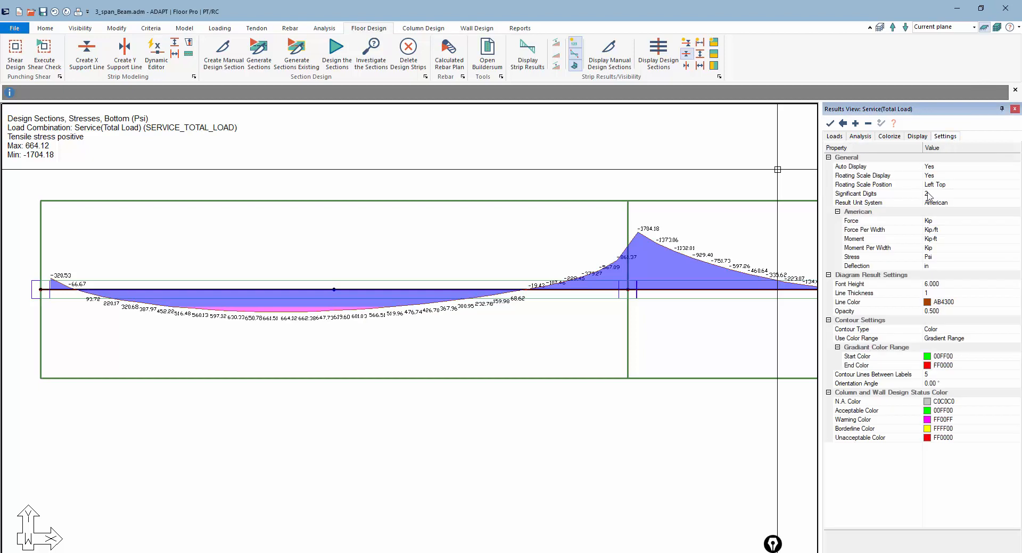
left_click(928, 194)
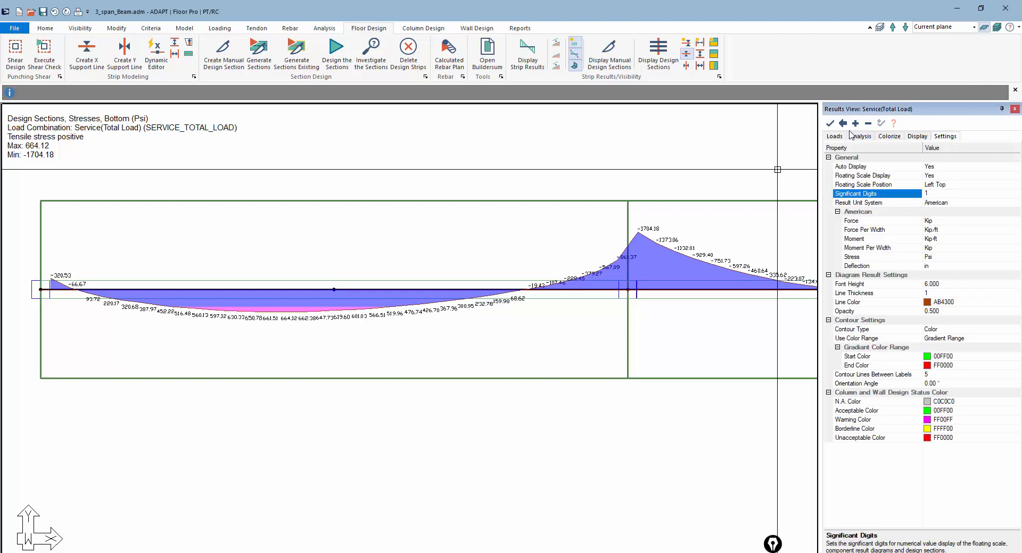
left_click(830, 124)
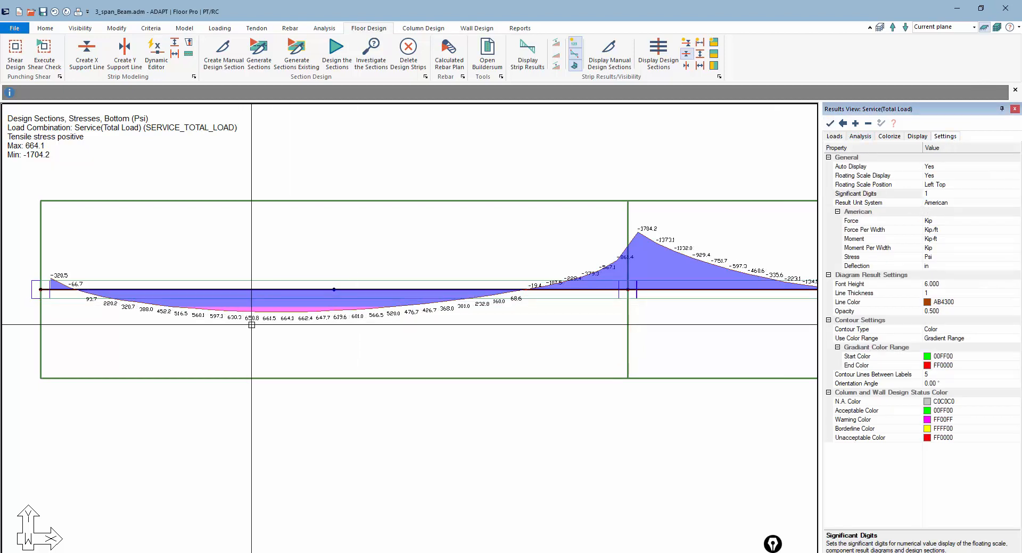
- Examine the bottom stress diagram at the midspan of the first span and along all three spans
scroll(275, 333, "up", 2)
scroll(275, 332, "up", 1)
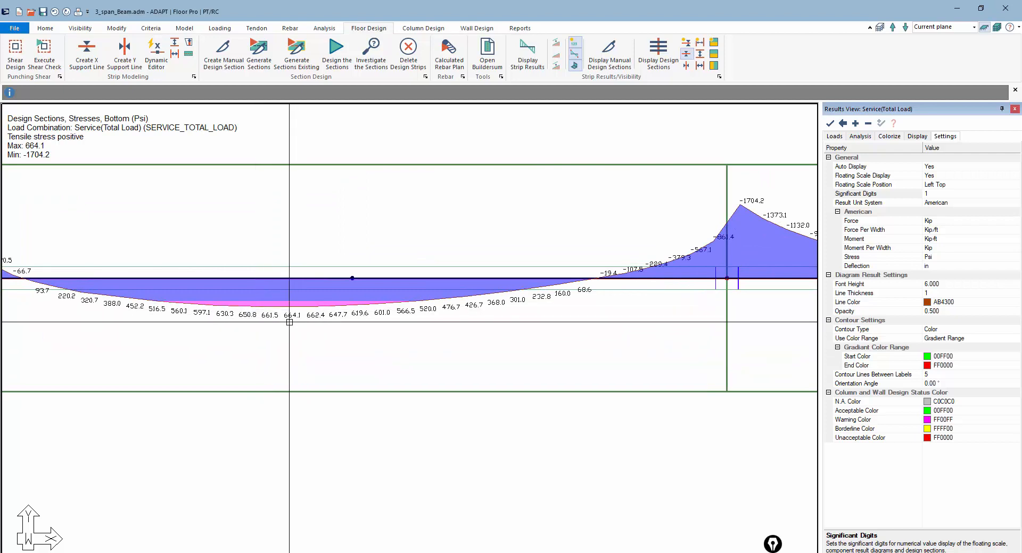
scroll(281, 316, "down", 1)
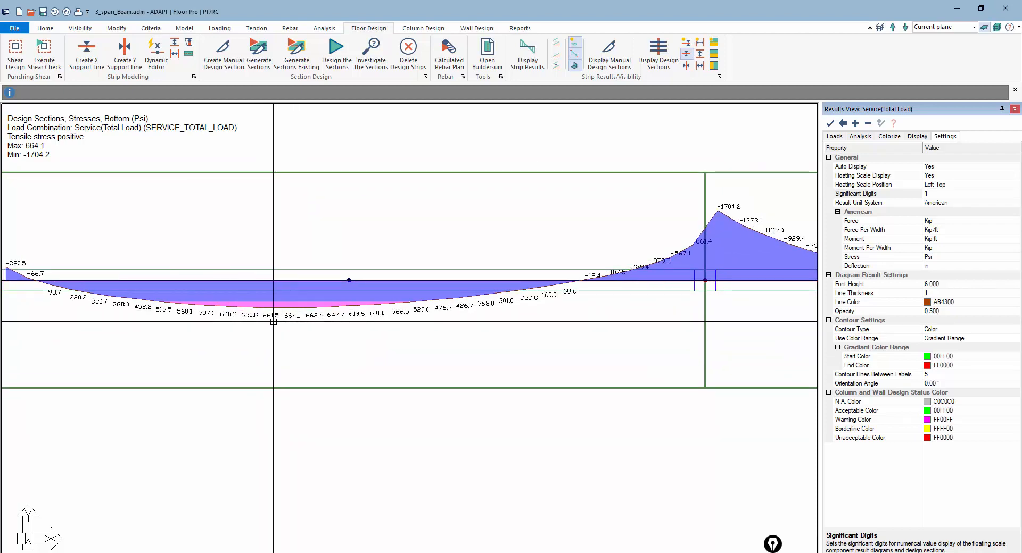
scroll(286, 324, "down", 2)
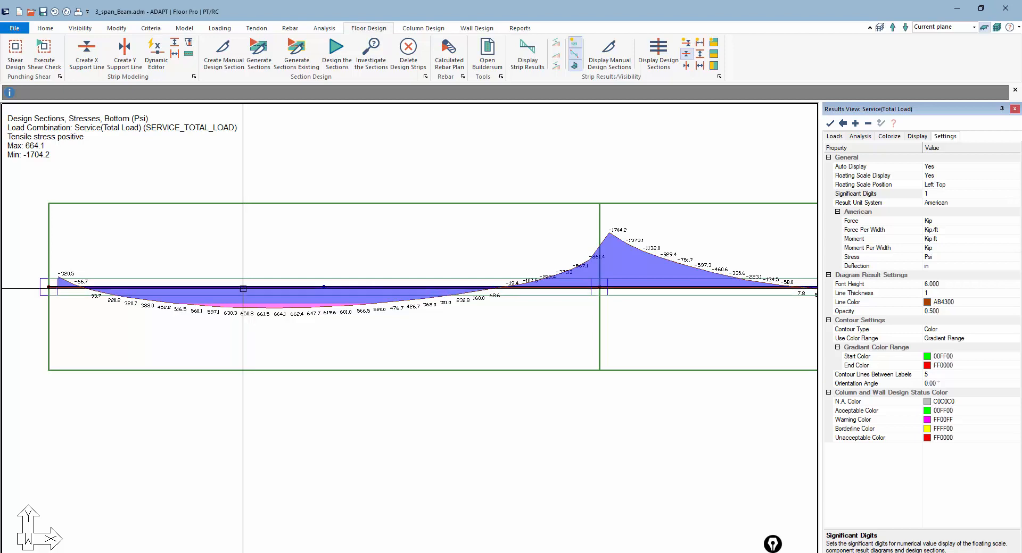
scroll(232, 310, "down", 1)
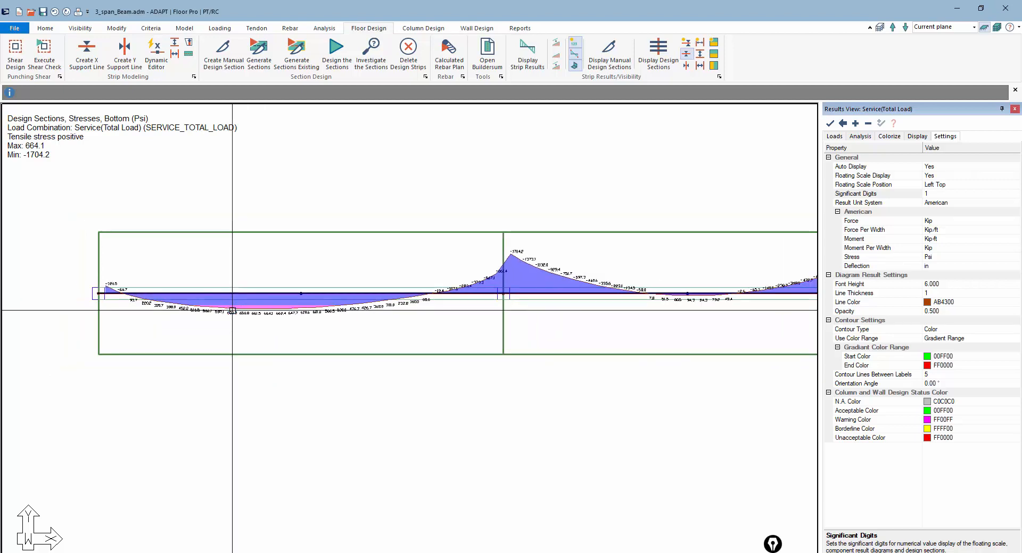
scroll(232, 311, "down", 2)
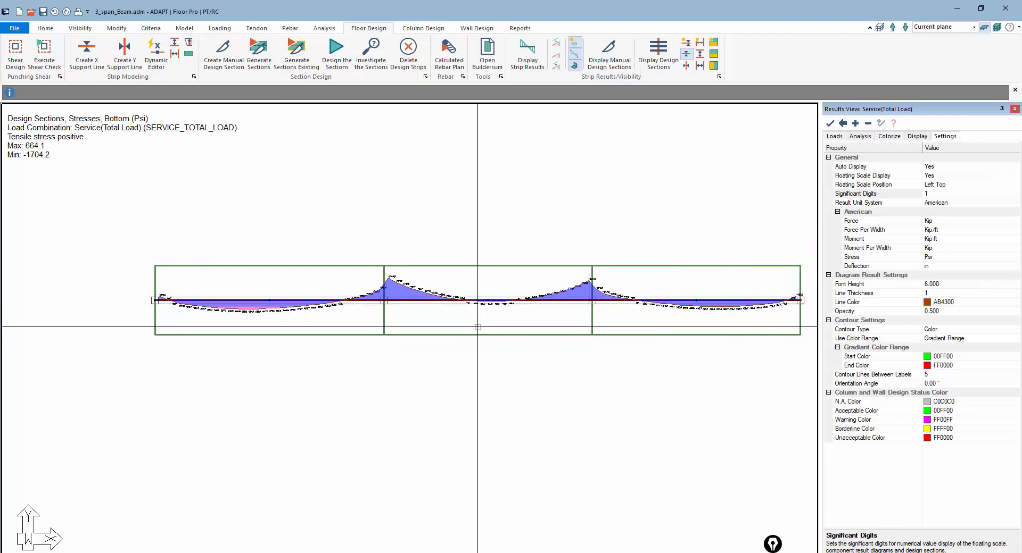
scroll(227, 321, "up", 2)
scroll(291, 322, "down", 2)
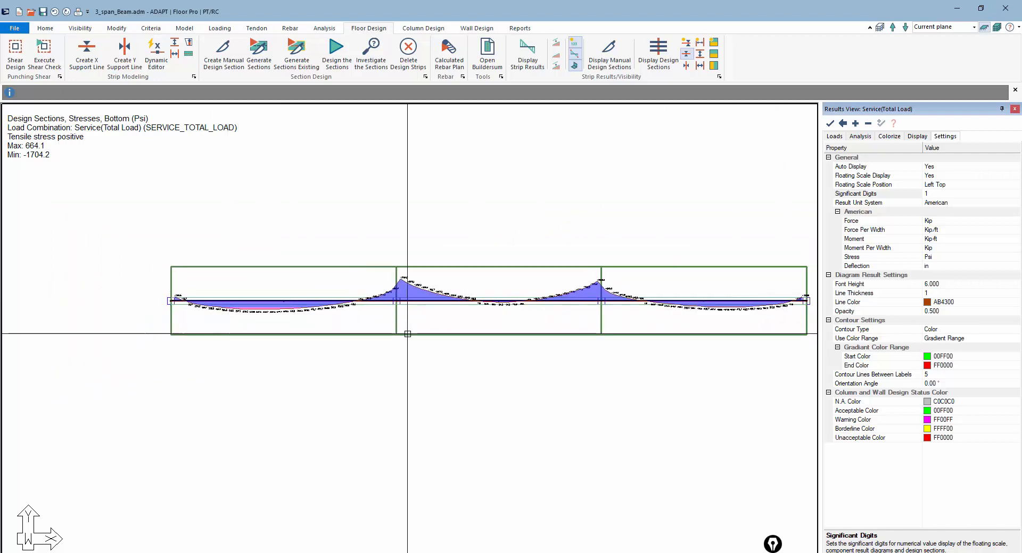
left_click_drag(770, 546, 795, 370)
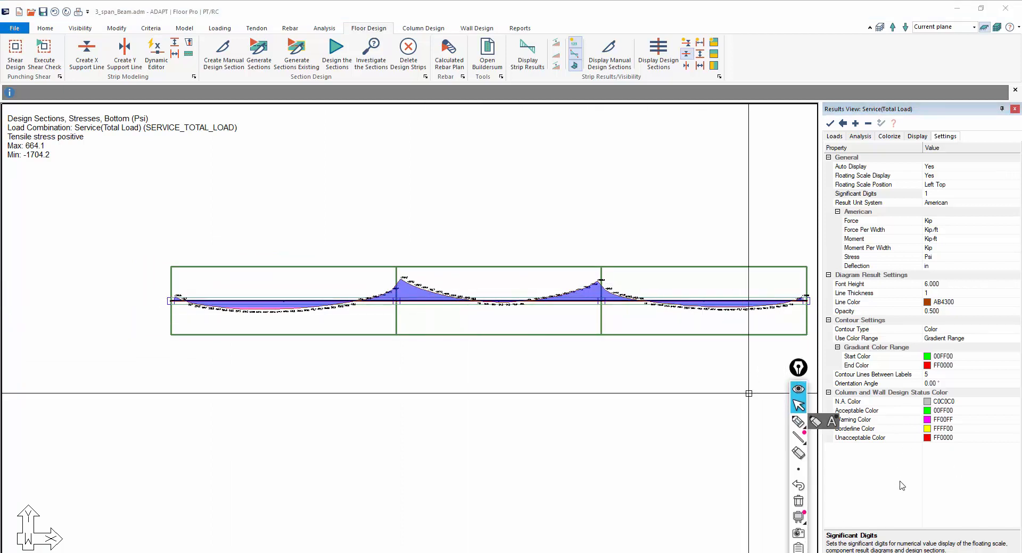
left_click(799, 422)
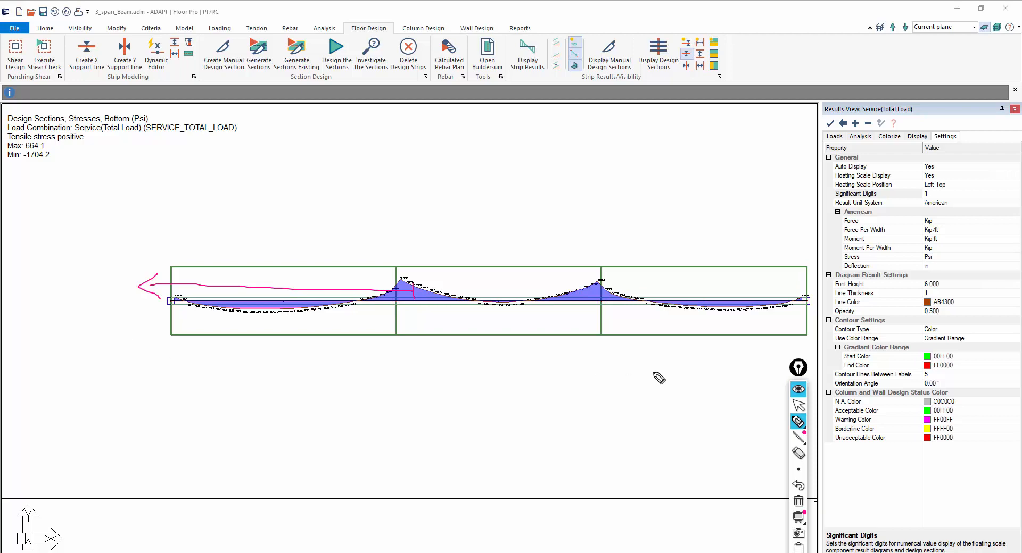
left_click(799, 502)
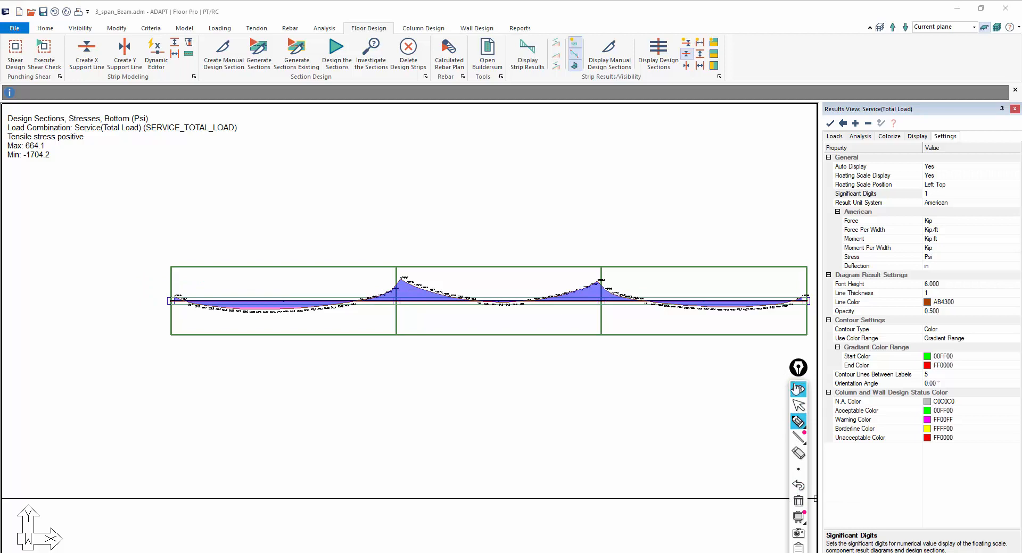
left_click_drag(797, 389, 767, 496)
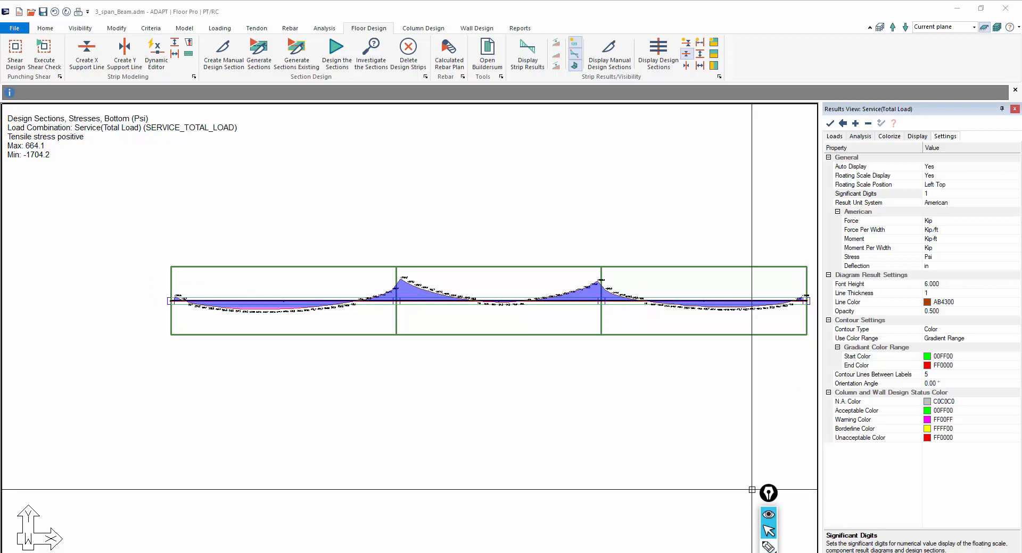
- Remove the bottom stress diagram and show the tendons on the default model display
left_click(256, 28)
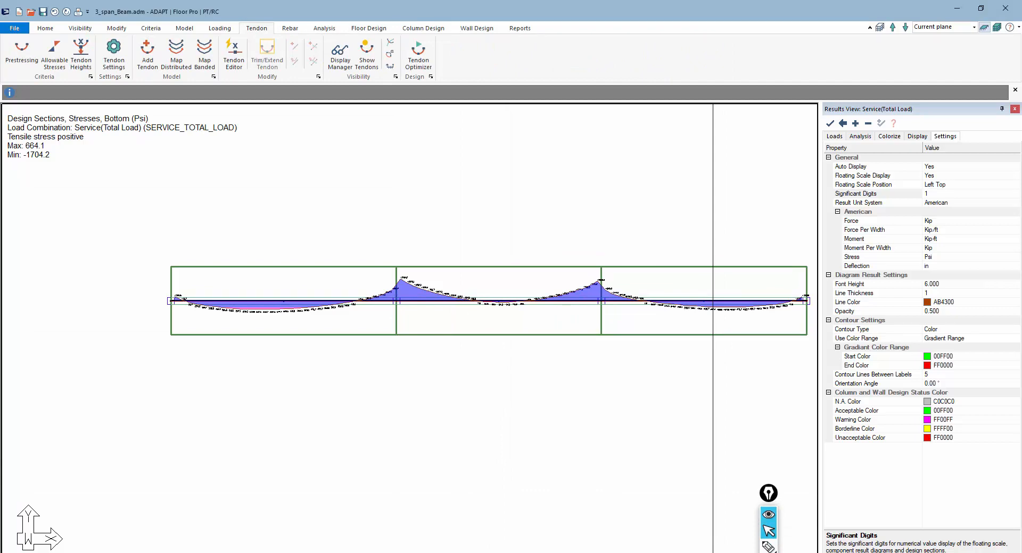
left_click(861, 137)
left_click(857, 223)
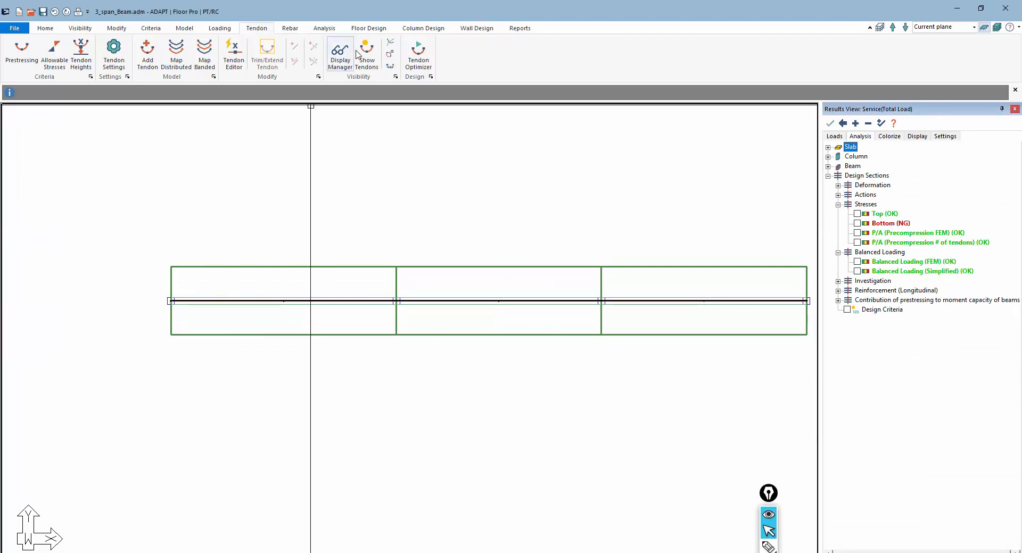
left_click(80, 28)
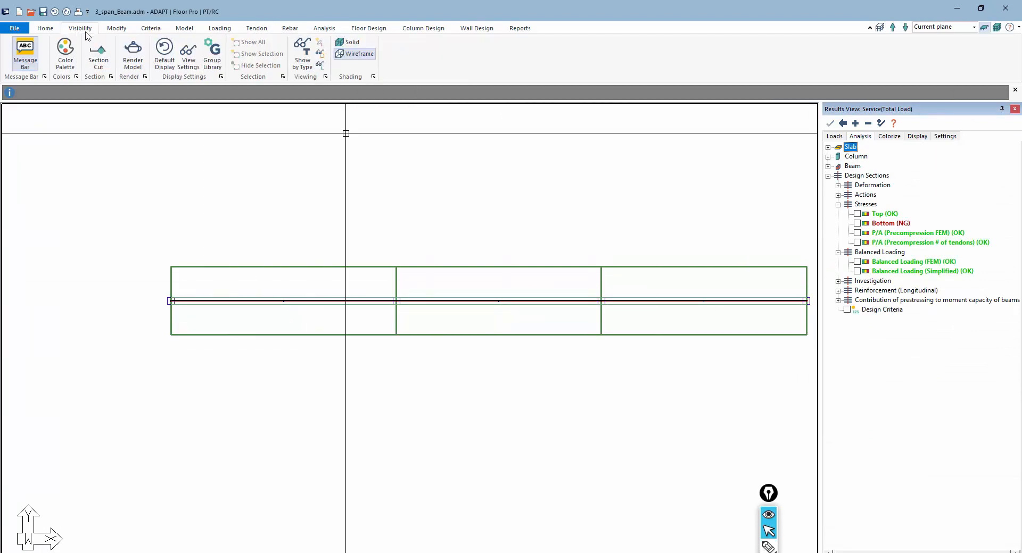
left_click(168, 60)
left_click(256, 28)
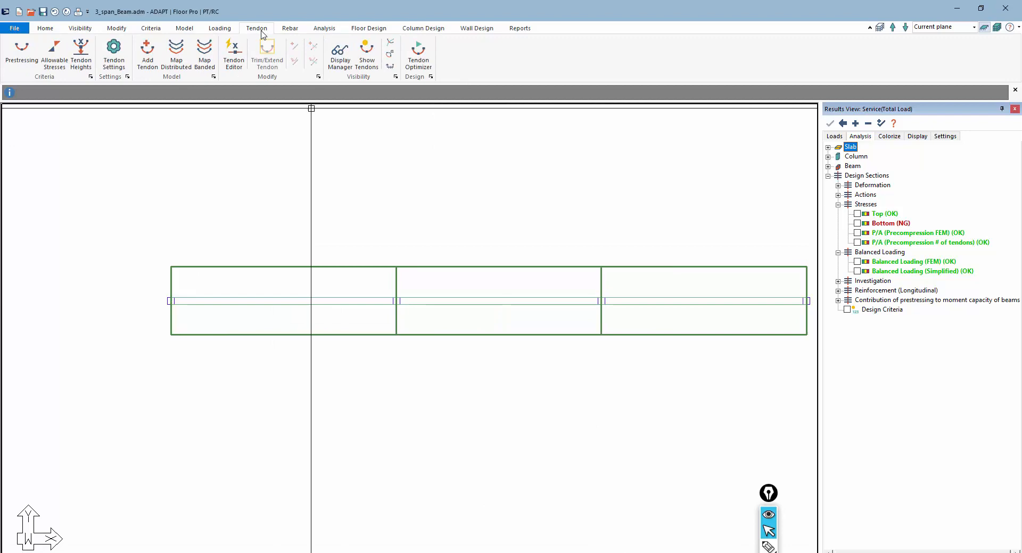
left_click(367, 63)
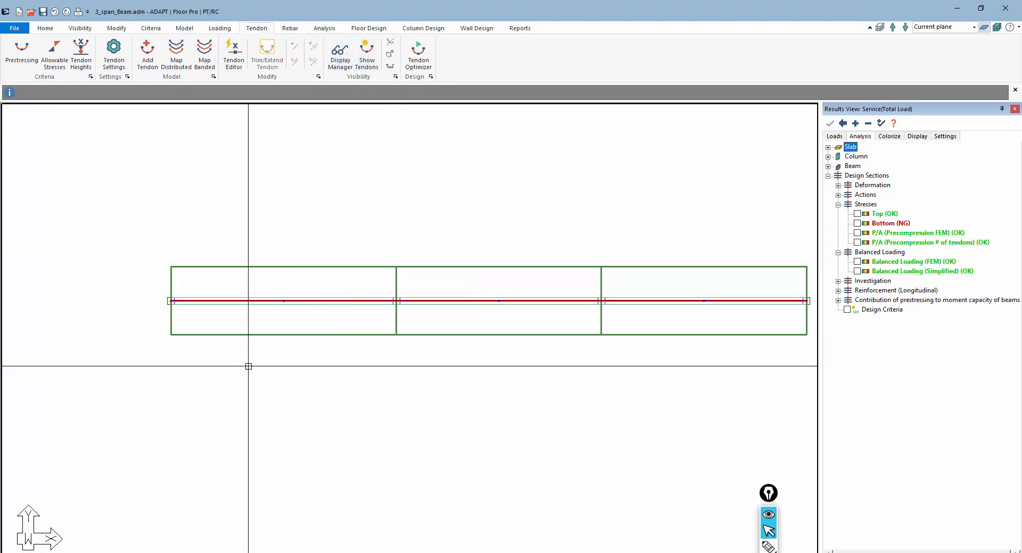
- Open the Dynamic Tendon Optimizer settings and exclude Precomp from the optimization parameters
left_click(413, 62)
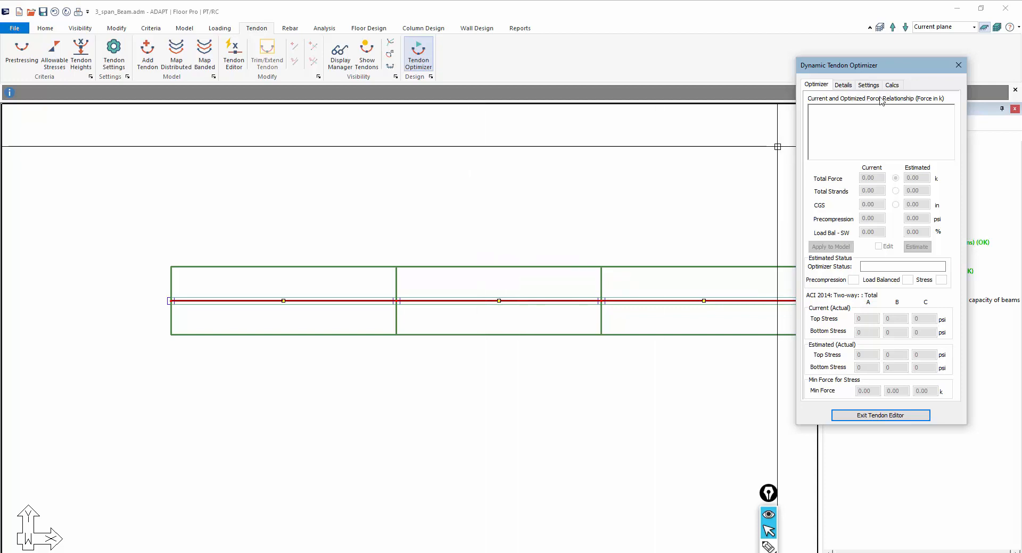
left_click_drag(898, 69, 618, 76)
left_click_drag(581, 57, 581, 52)
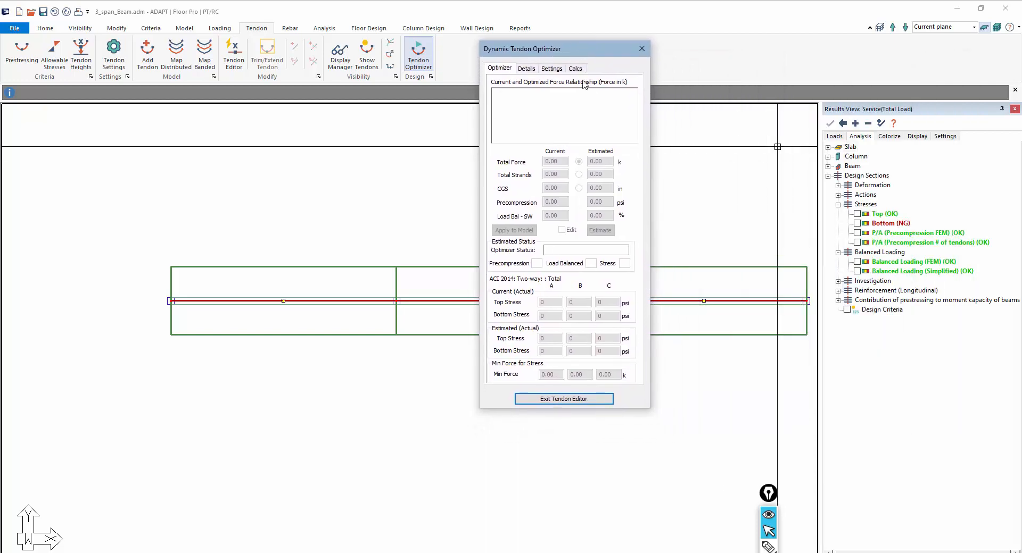
left_click(559, 70)
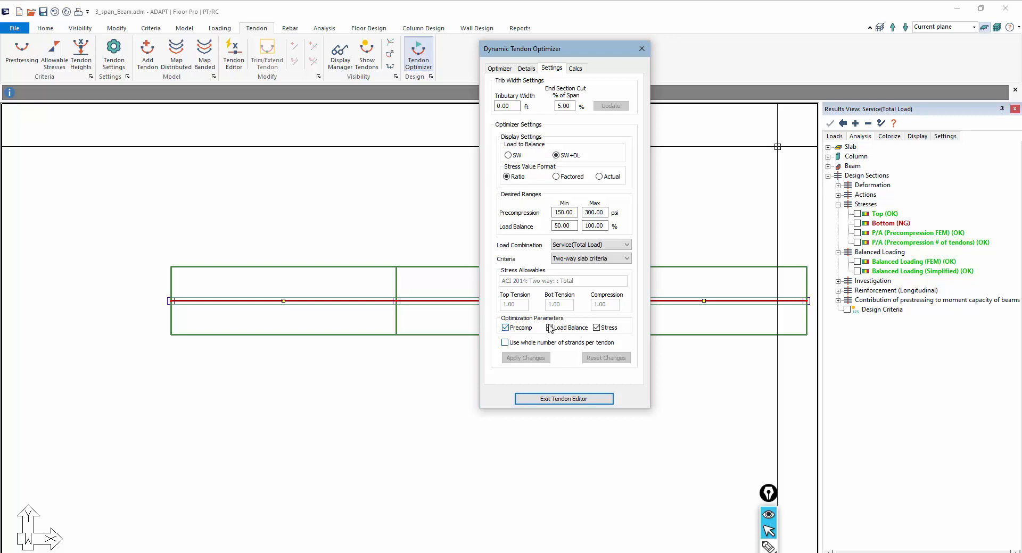
left_click(506, 329)
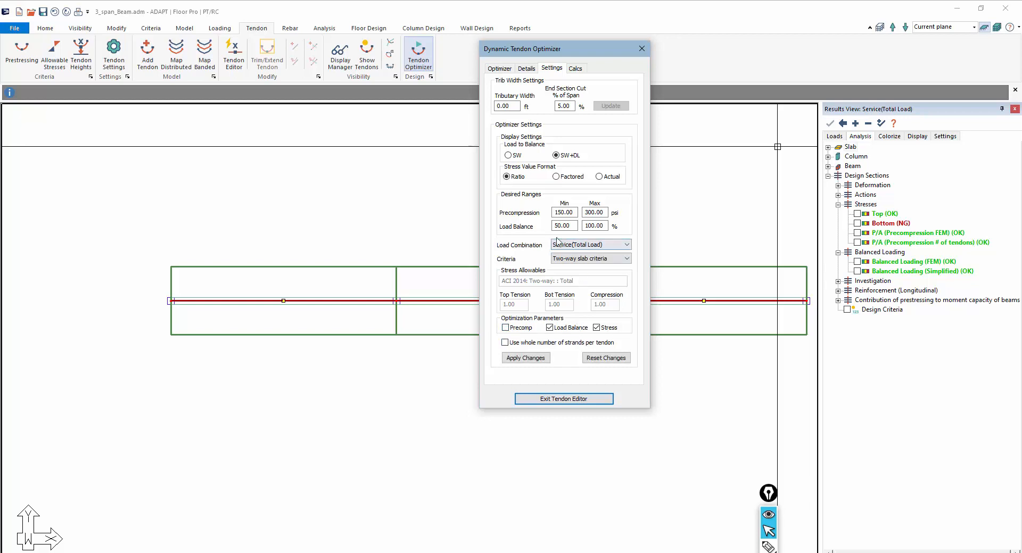
- Set the optimizer criteria to Beam criteria, check the Actual stress allowables before returning to Ratio format, and save the settings
left_click(591, 258)
left_click(573, 283)
left_click(599, 177)
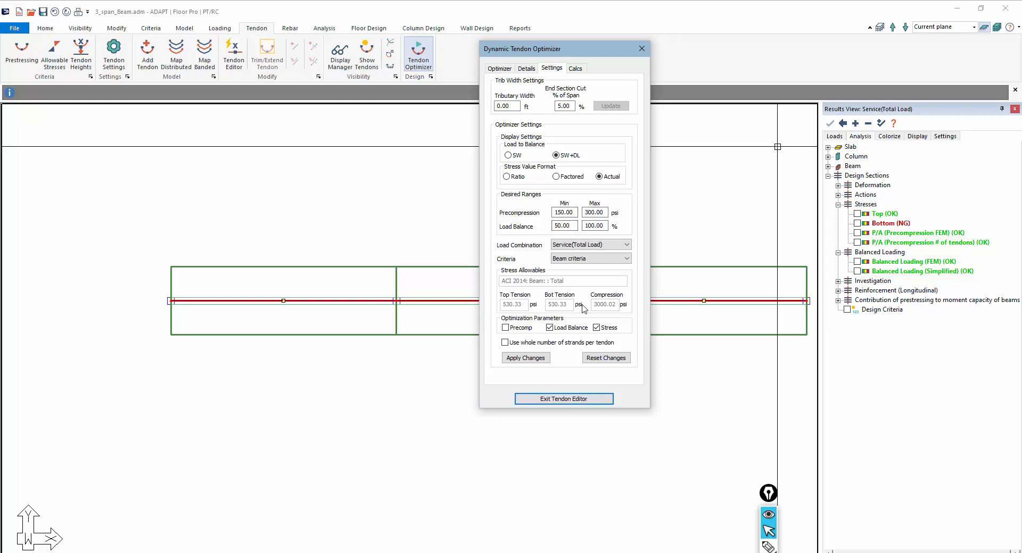
left_click(505, 176)
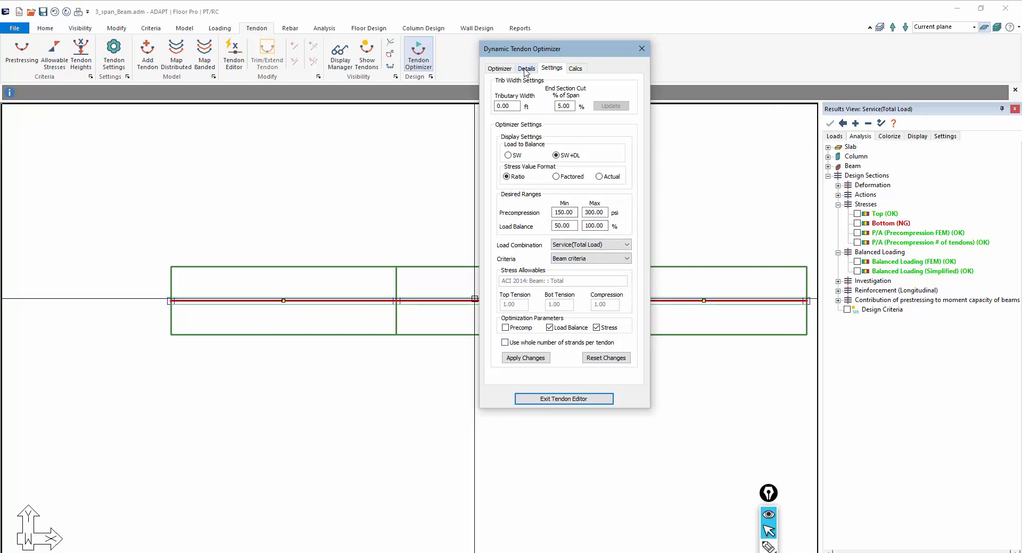
left_click(503, 73)
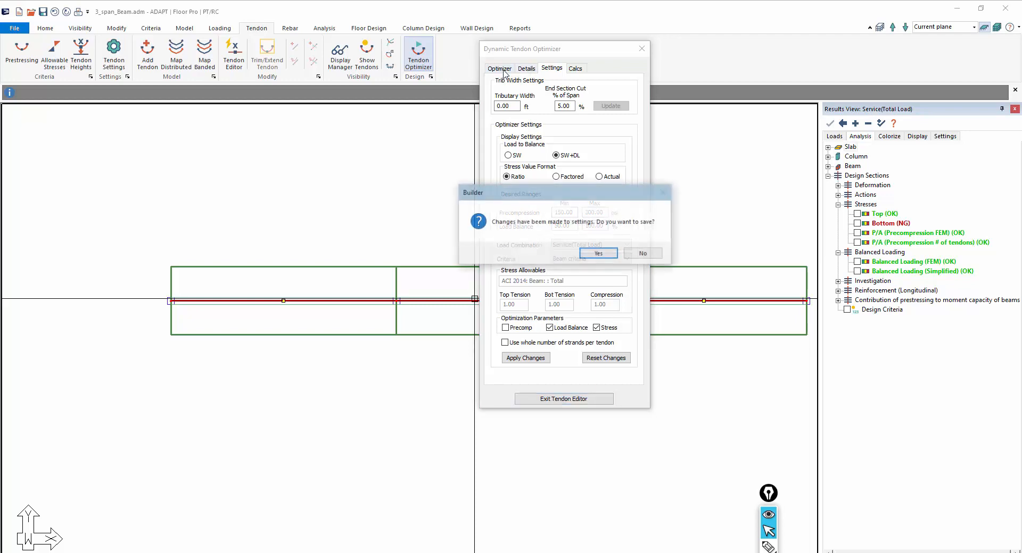
left_click(610, 256)
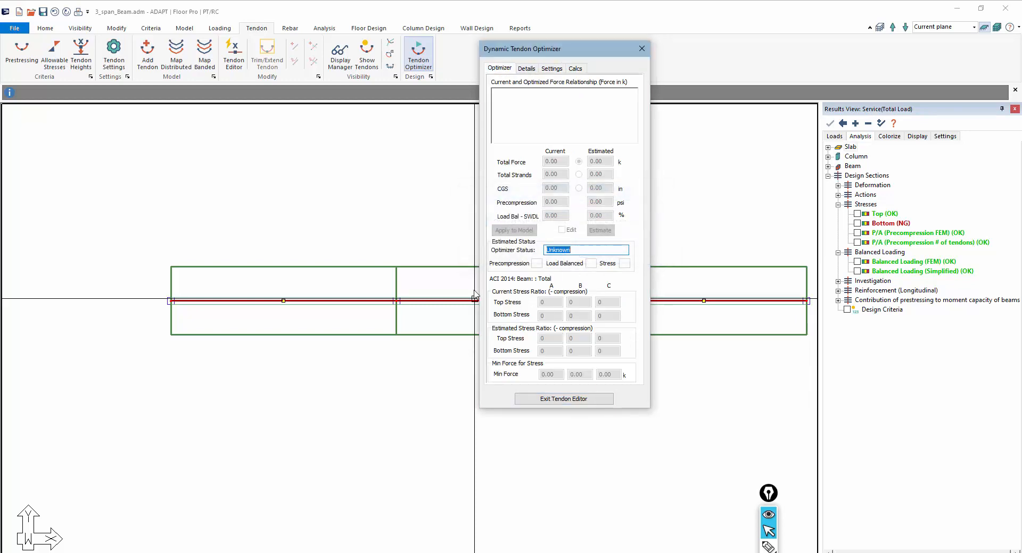
- Select the tendon's midspan point in the first span for optimization, using a tributary width of 20 ft
left_click_drag(271, 289, 294, 317)
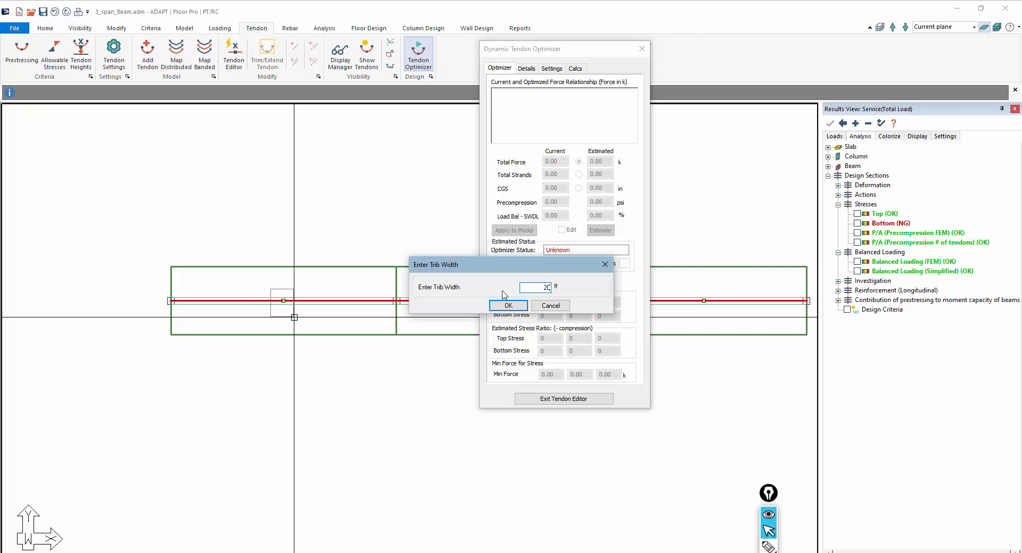
left_click(508, 306)
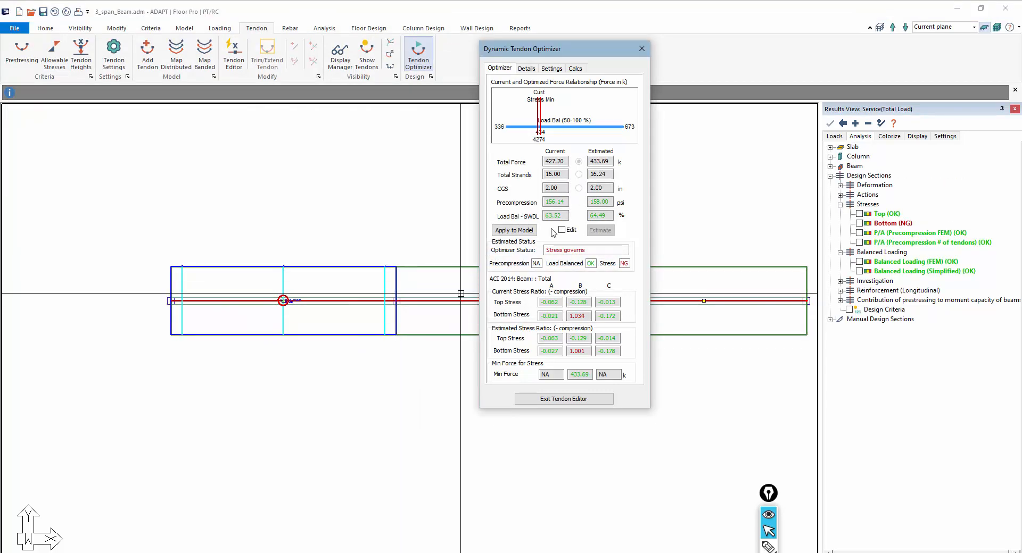
- Label the first span's section cuts A, B and C with pen annotations and mark the face of its first support
left_click(768, 547)
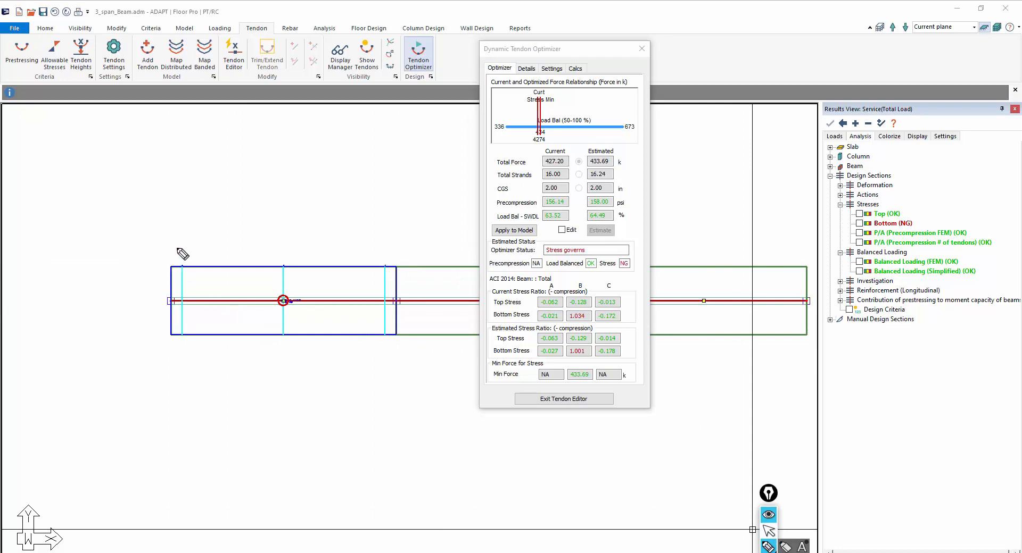
mouse_move(175, 252)
left_mouse_down()
mouse_move(176, 237)
mouse_move(189, 245)
left_mouse_up()
left_click_drag(281, 237, 282, 261)
left_click_drag(387, 245, 387, 254)
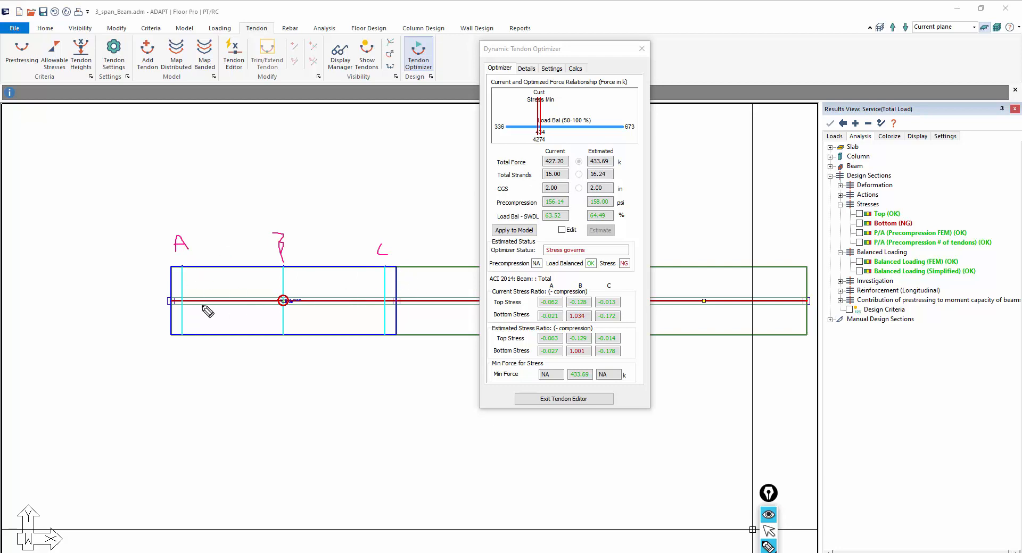
left_click_drag(175, 288, 176, 310)
left_click(768, 532)
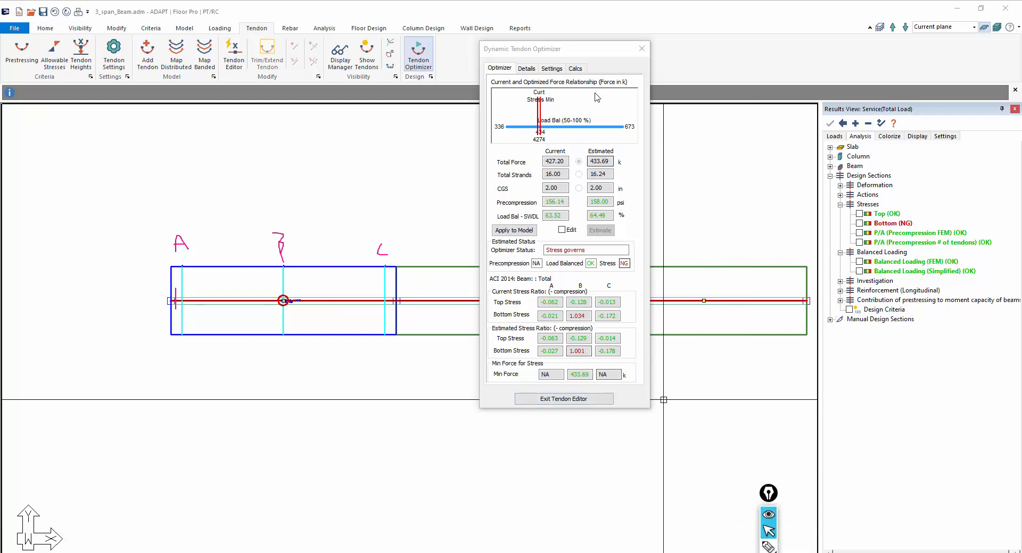
- Set the end section cut to 2% of span, update the tributary region, and return to the optimizer results
left_click(551, 68)
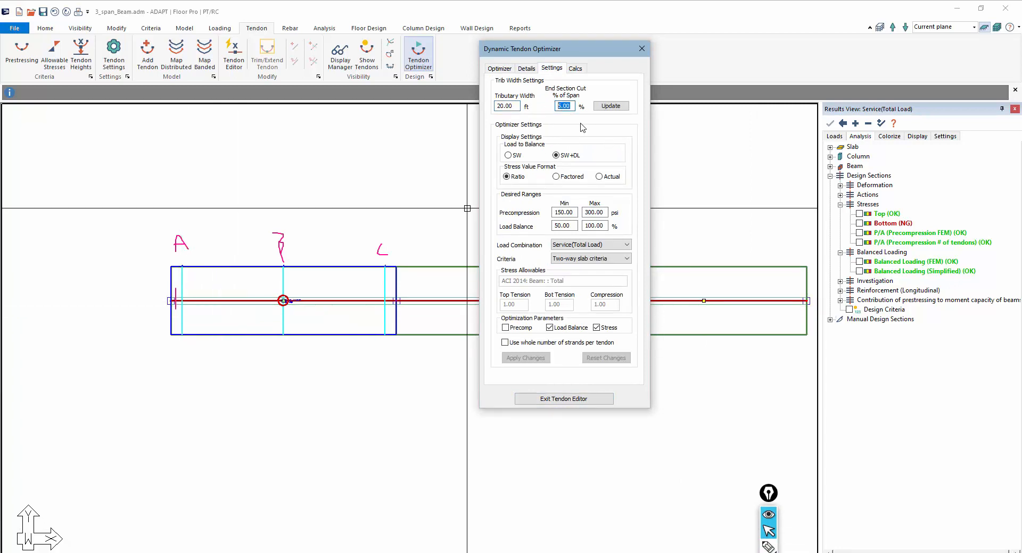
type("2.00")
left_click(609, 106)
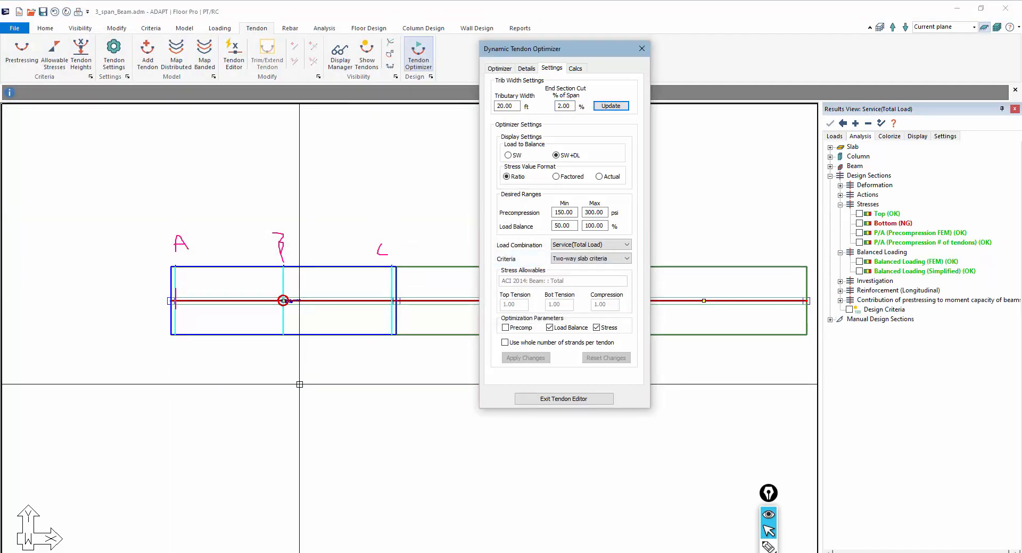
left_click(497, 68)
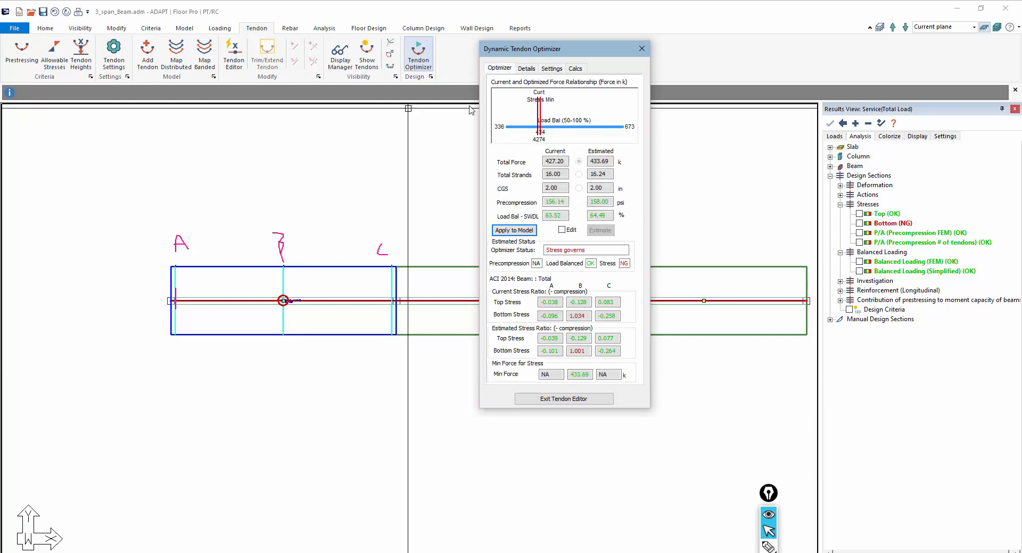
- Clear the pen annotations and examine the strand count, effective force and CGS labels at the first span's midspan
middle_click_drag(264, 312, 245, 254)
scroll(245, 254, "up", 1)
scroll(246, 253, "up", 3)
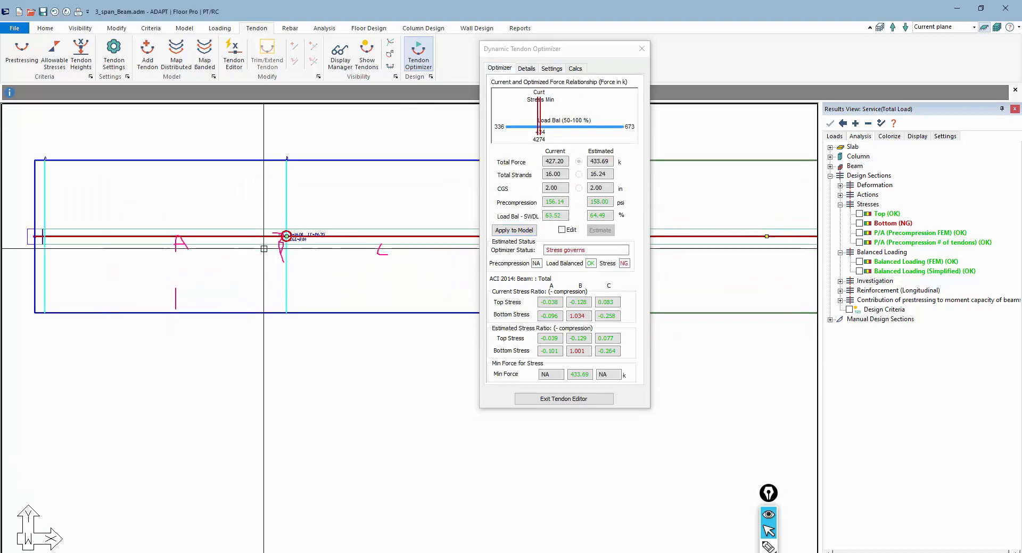
left_click(768, 493)
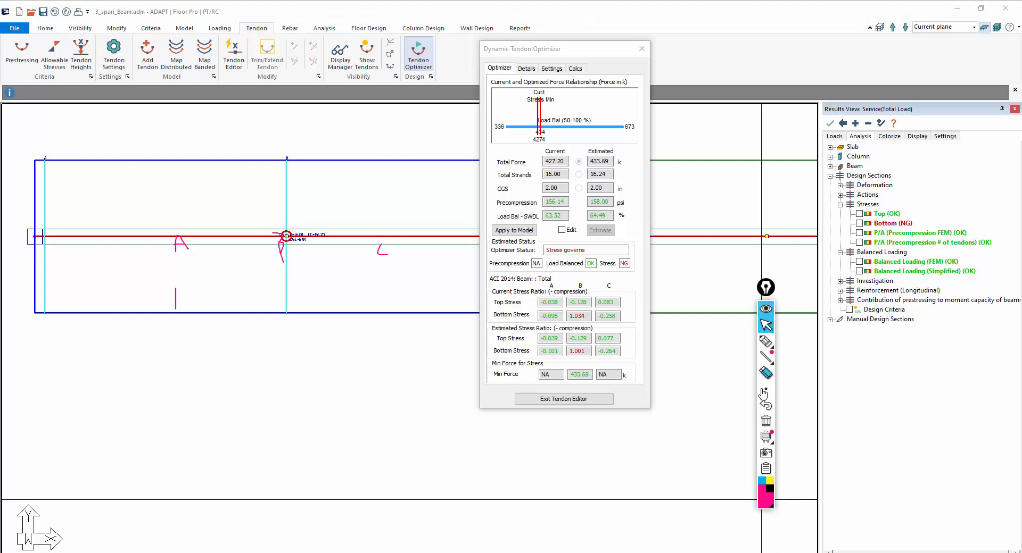
left_click(766, 421)
mouse_move(103, 245)
middle_mouse_down()
mouse_move(139, 271)
mouse_move(165, 274)
middle_mouse_up()
scroll(368, 282, "up", 3)
scroll(365, 270, "up", 4)
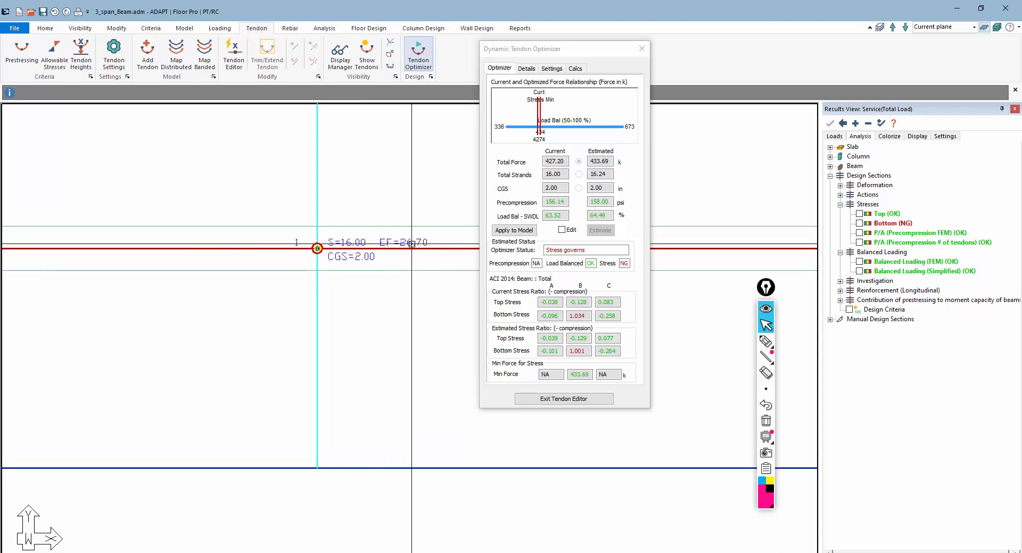
scroll(351, 349, "down", 5)
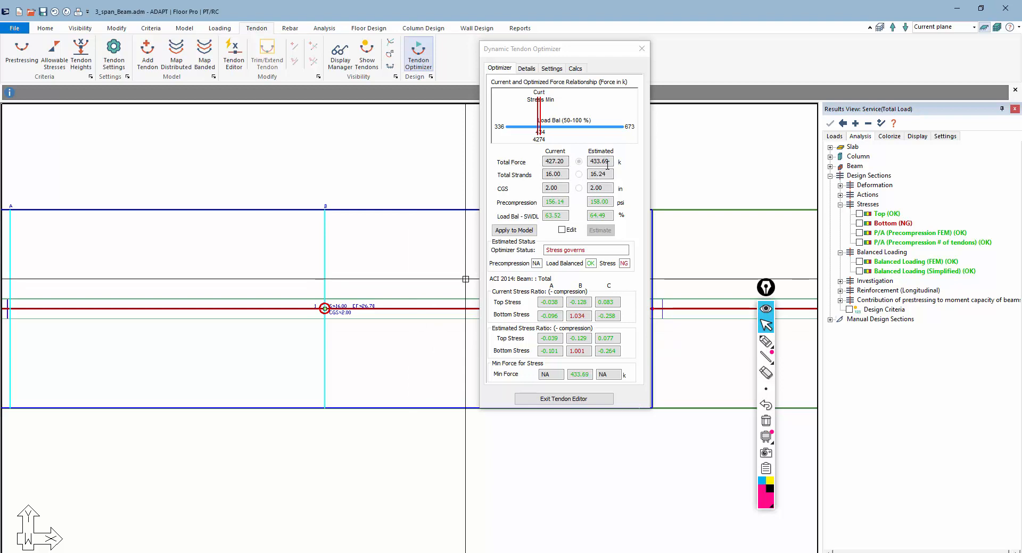
- Review the Distribute, Single and New Tendons options for applying the estimate to the model, and leave without applying
left_click(521, 231)
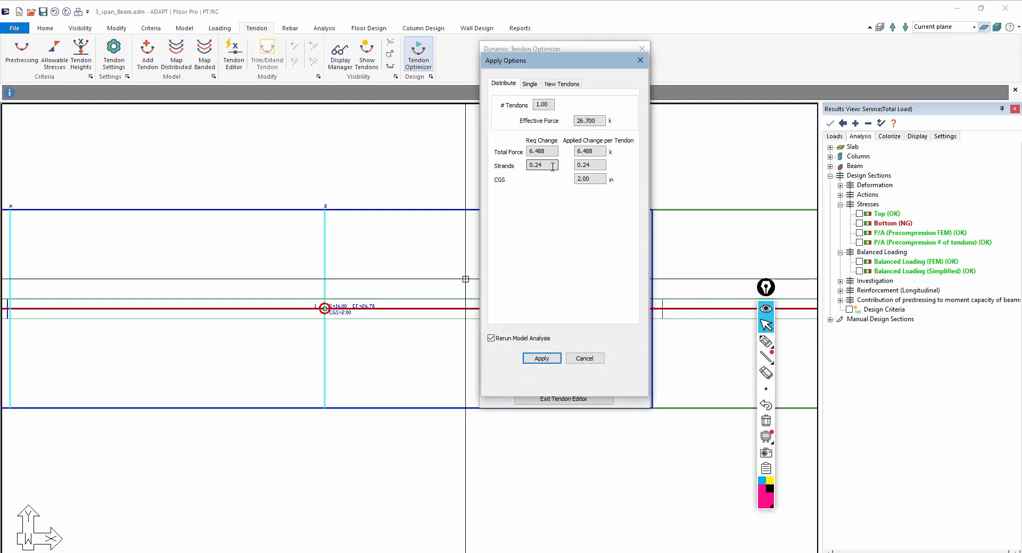
left_click(530, 84)
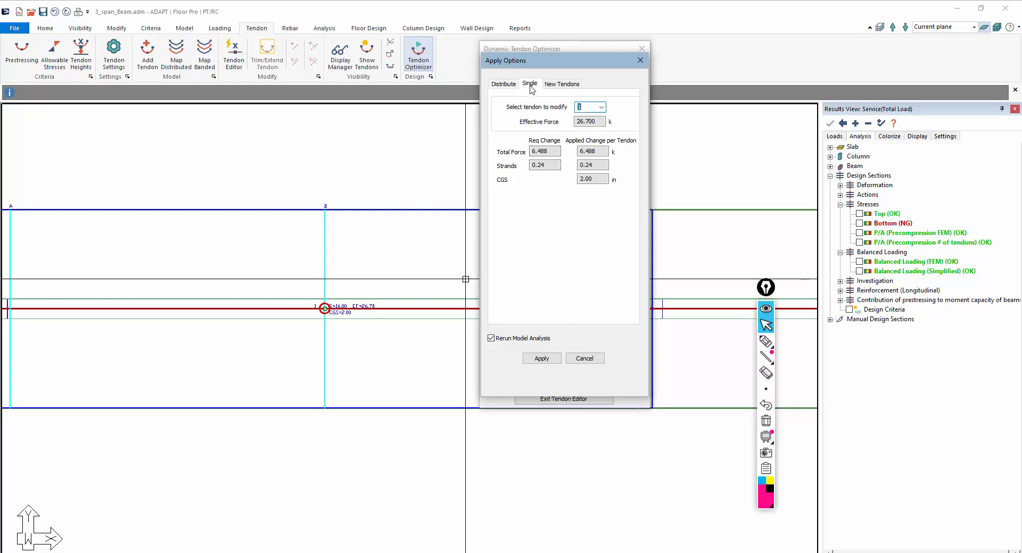
left_click(595, 108)
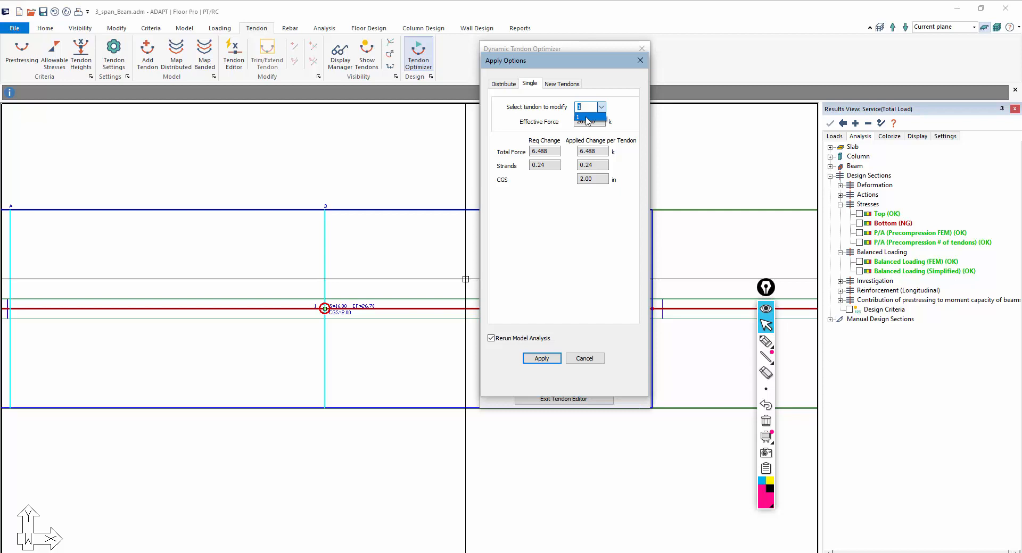
left_click(564, 85)
left_click(565, 85)
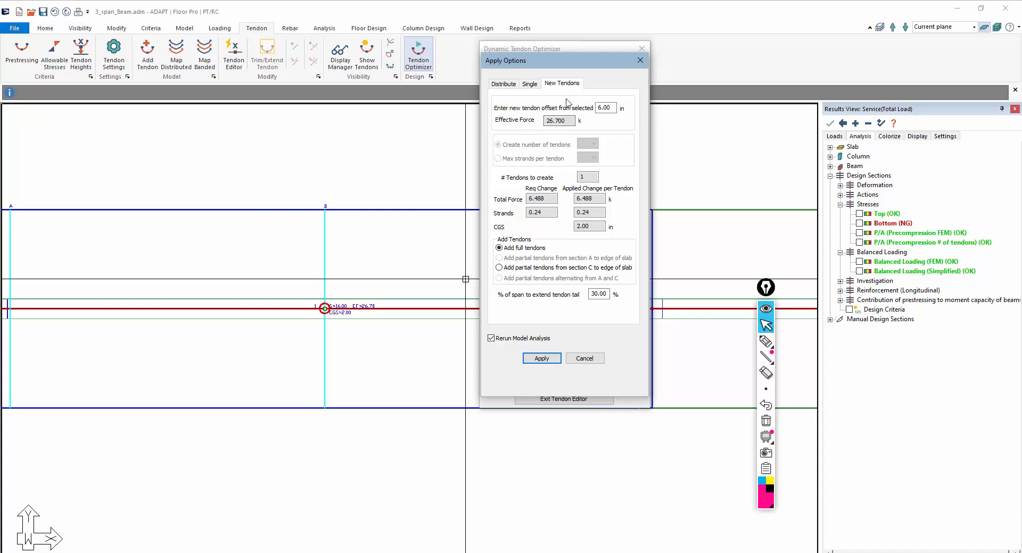
left_click(582, 359)
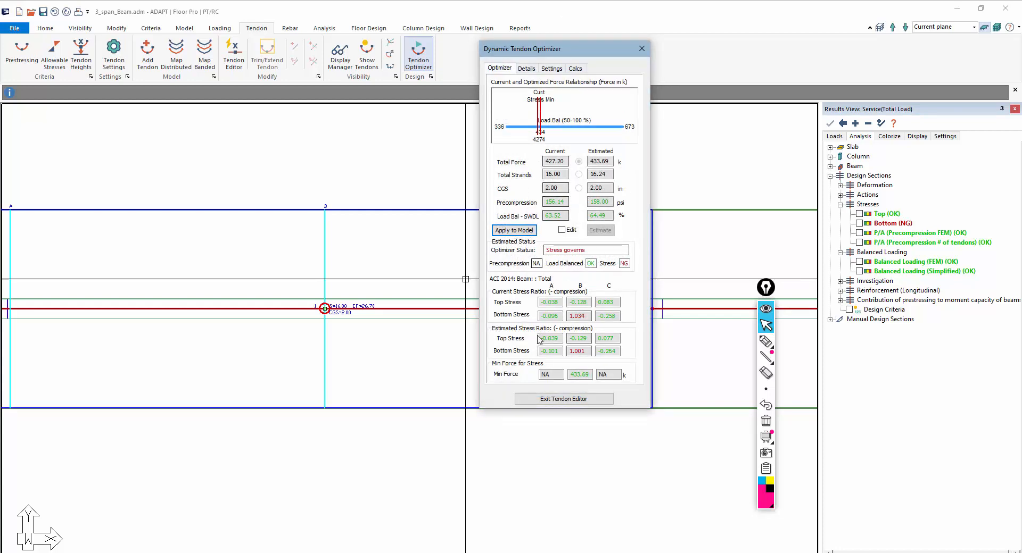
- Make the optimizer use a whole number of strands per tendon, apply the change, and return to the optimizer results
left_click(558, 71)
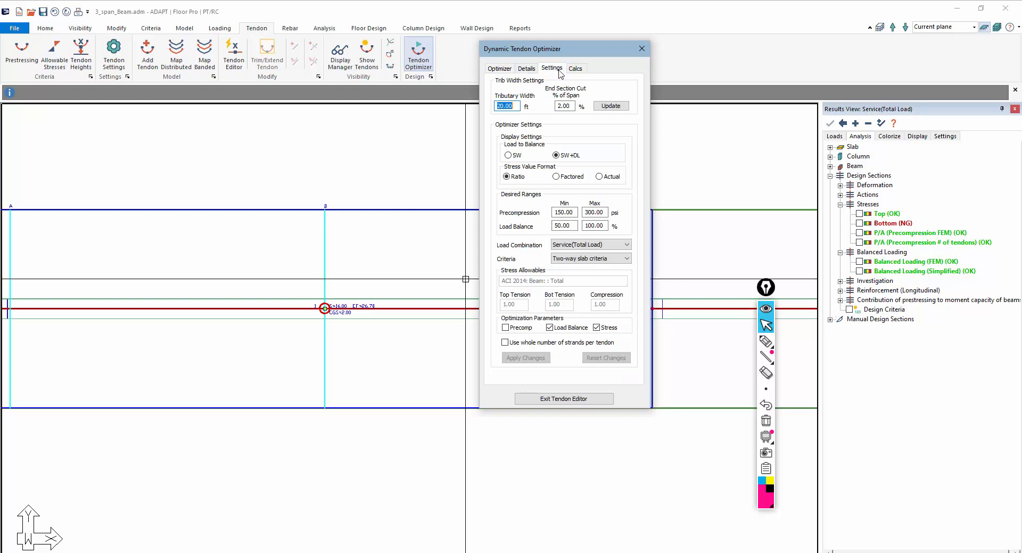
left_click(505, 343)
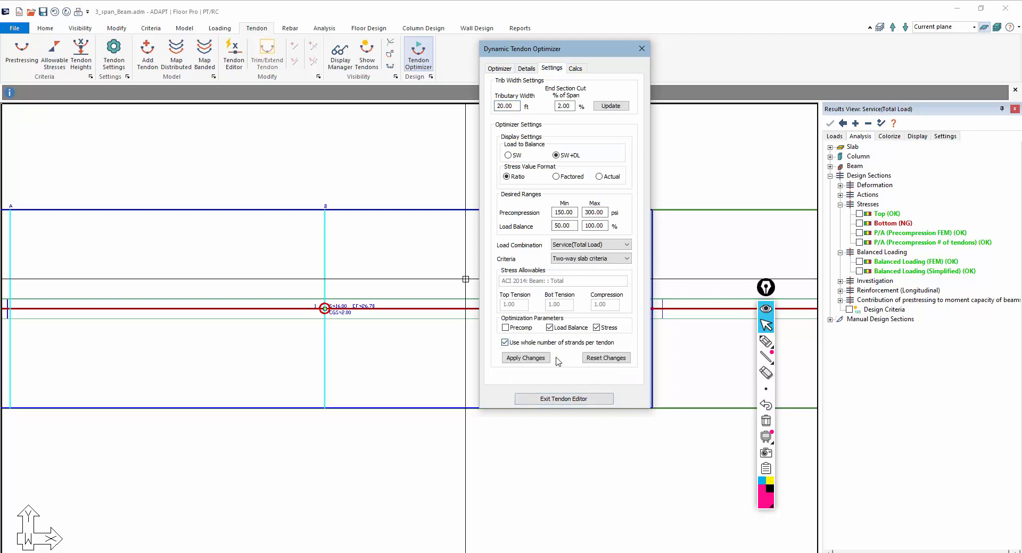
left_click(525, 358)
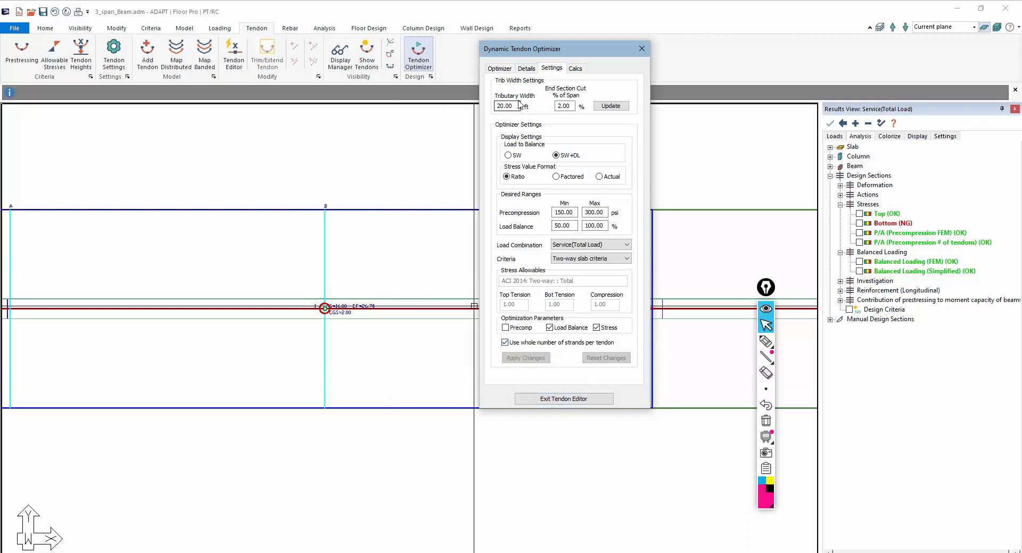
left_click(500, 69)
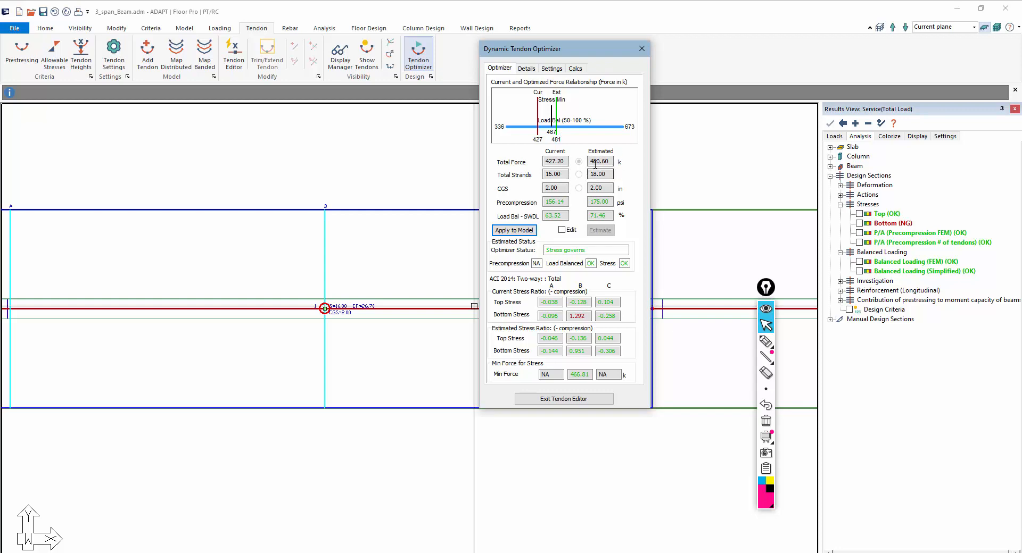
- Choose to apply the estimate as a new partial tendon running from section C to the edge of slab
left_click(521, 231)
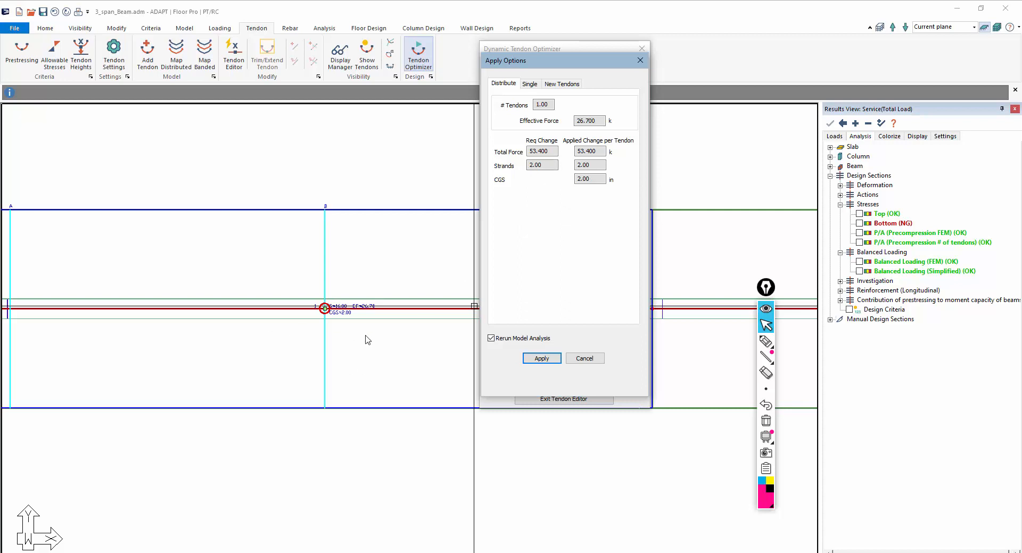
left_click(563, 84)
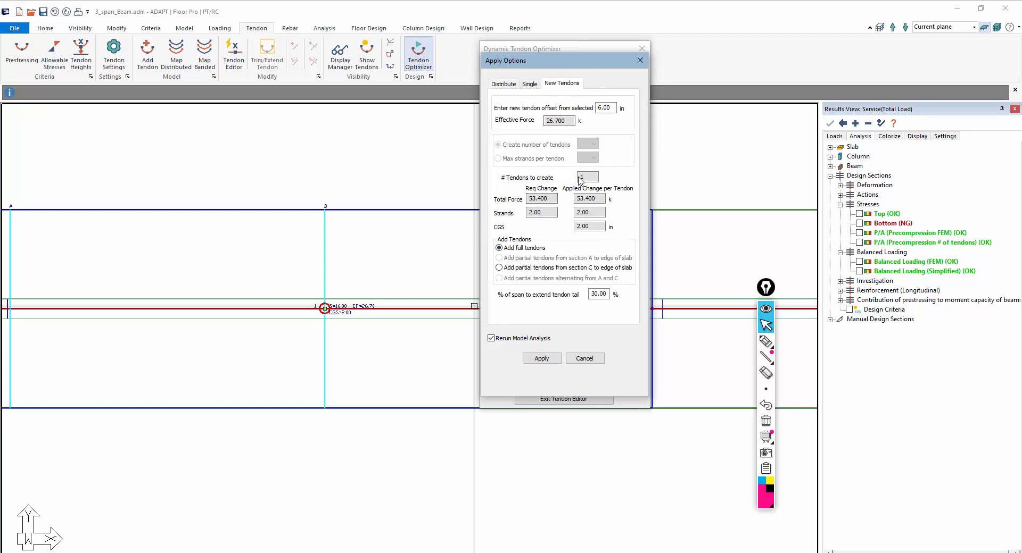
left_click_drag(586, 180, 575, 179)
left_click_drag(575, 62, 690, 65)
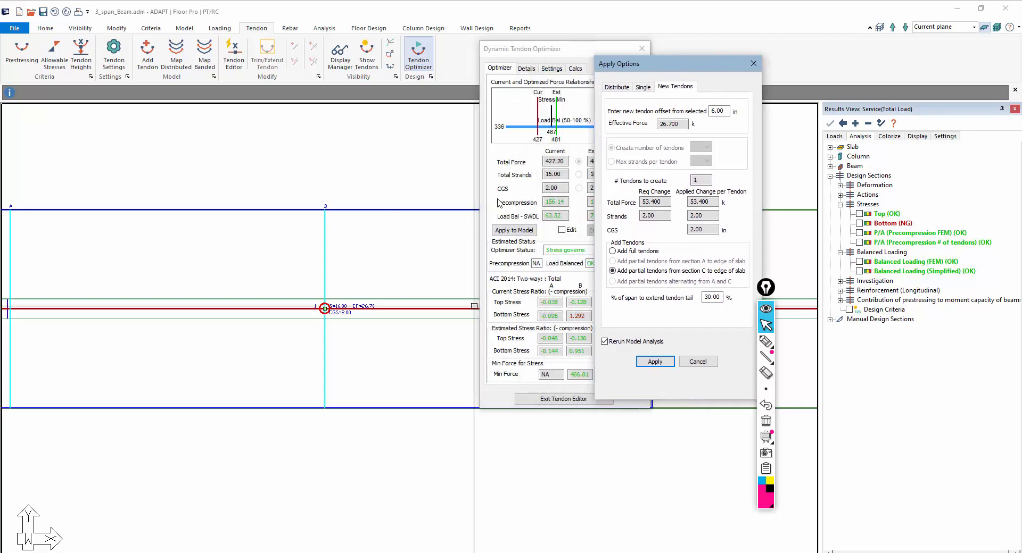
- Sketch the partial tendon's extent over the model with the pen, erase the markup, and move the annotation toolbar aside
left_click(766, 341)
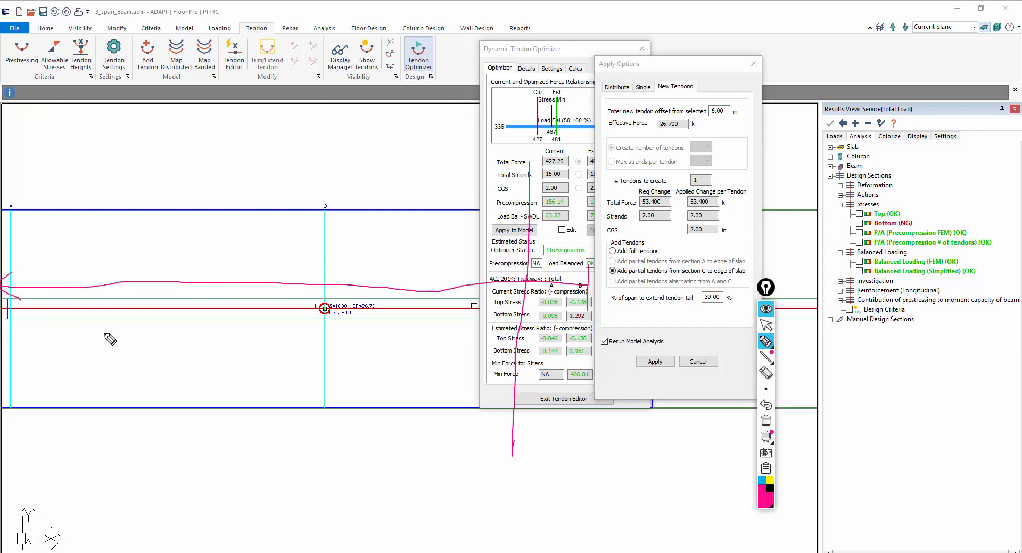
left_click(766, 426)
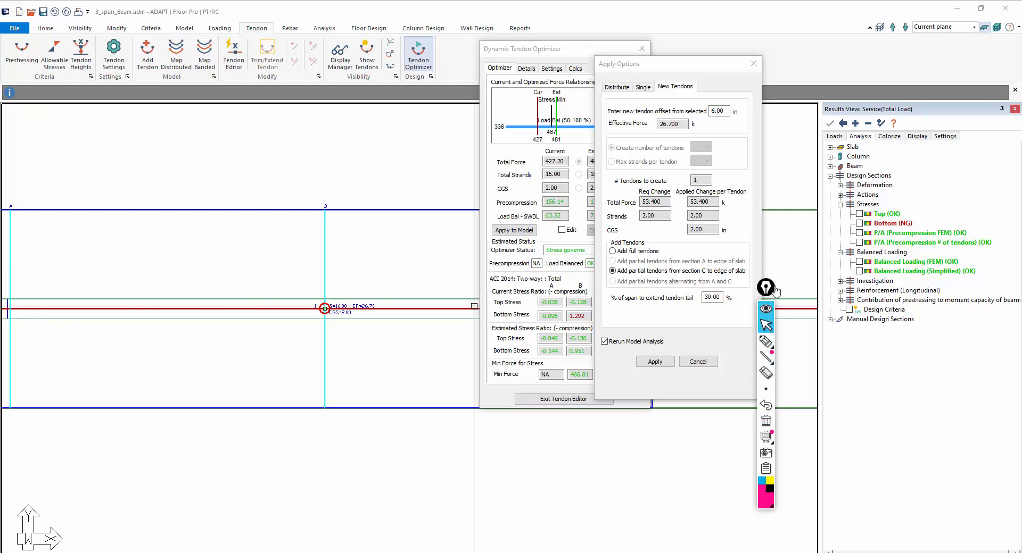
left_click_drag(776, 292, 867, 299)
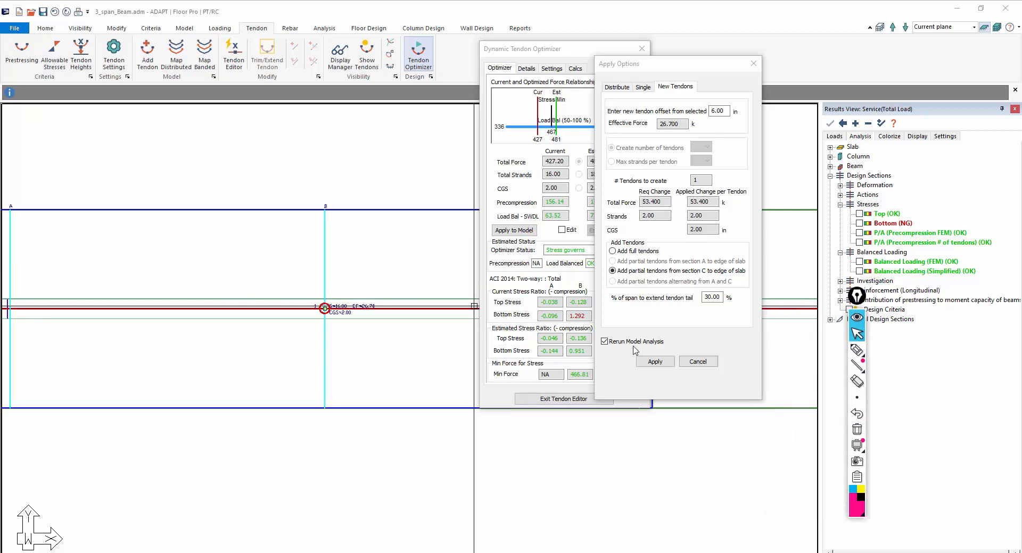
- Apply the new tendon without rerunning the model analysis and exit the tendon optimizer
left_click(606, 343)
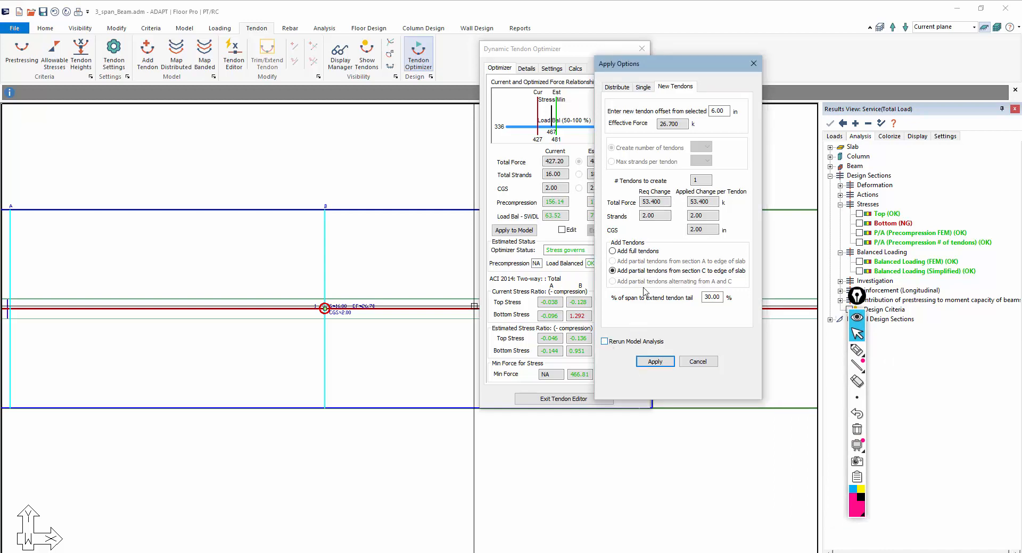
left_click(654, 362)
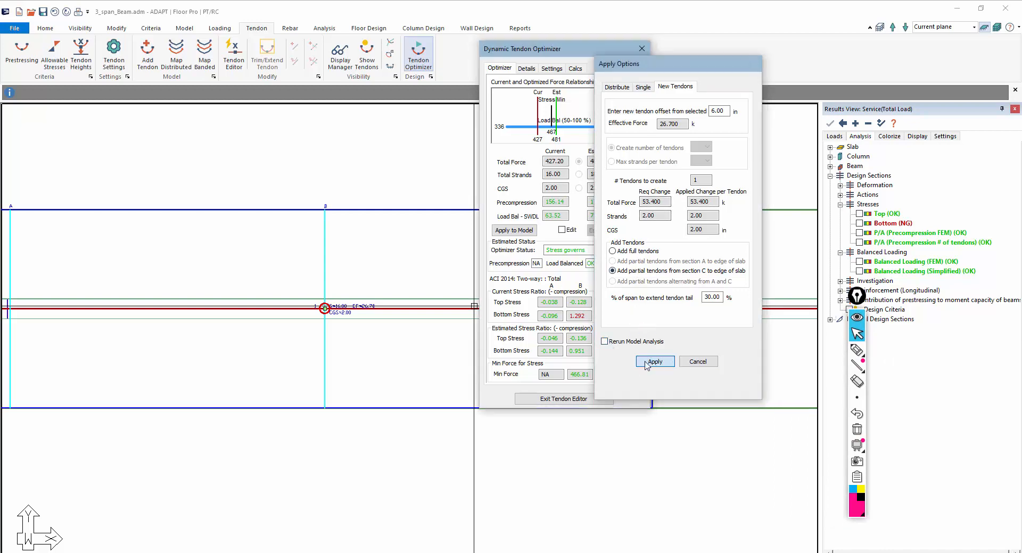
left_click_drag(568, 54, 607, 98)
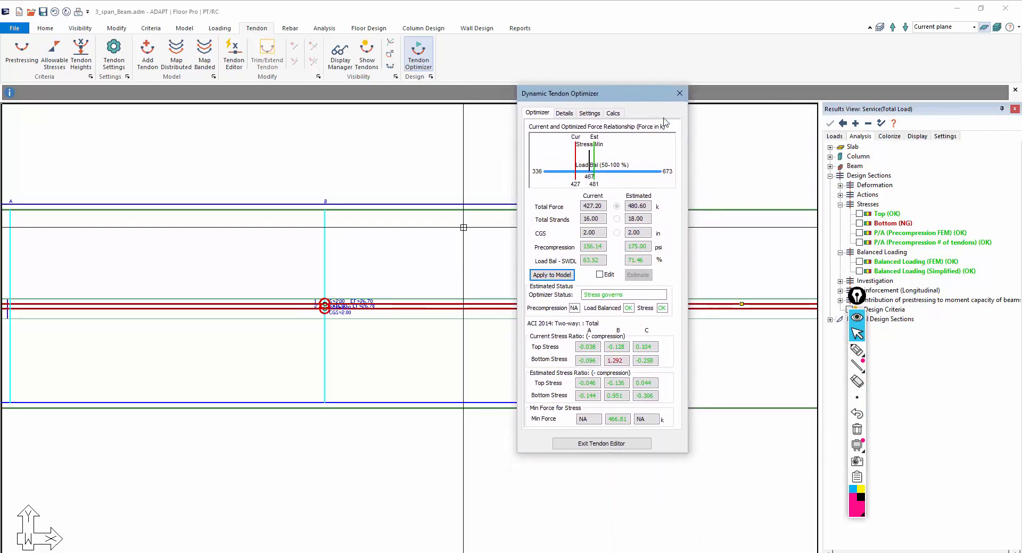
left_click(601, 443)
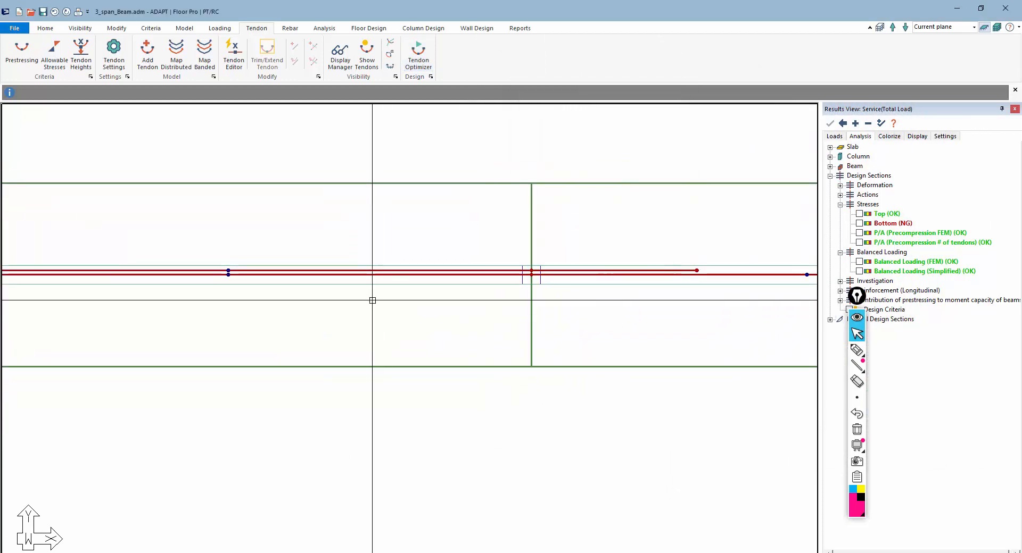
- Examine the general, stressing and shape properties of the new partial tendon, and close its properties
double_click(304, 274)
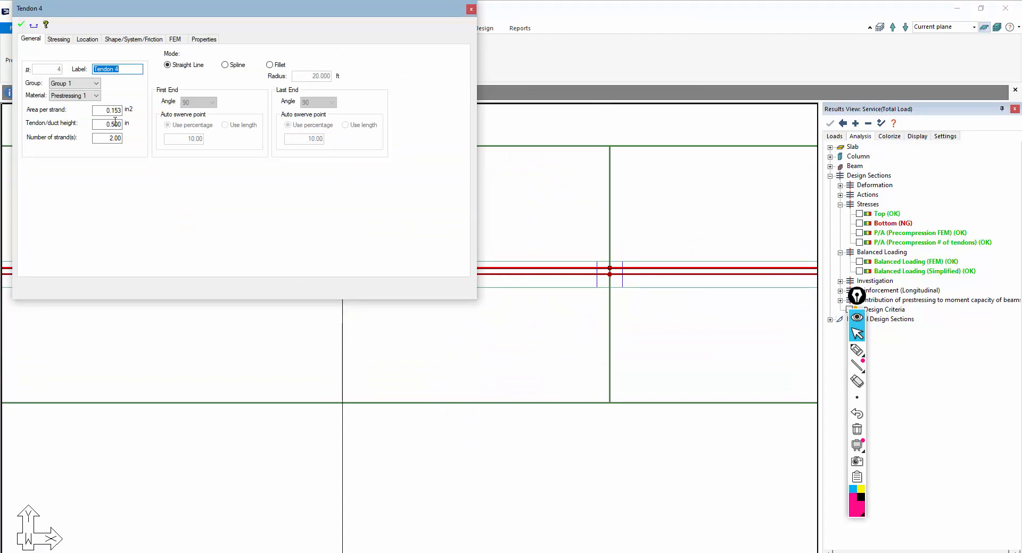
left_click(59, 40)
left_click(114, 40)
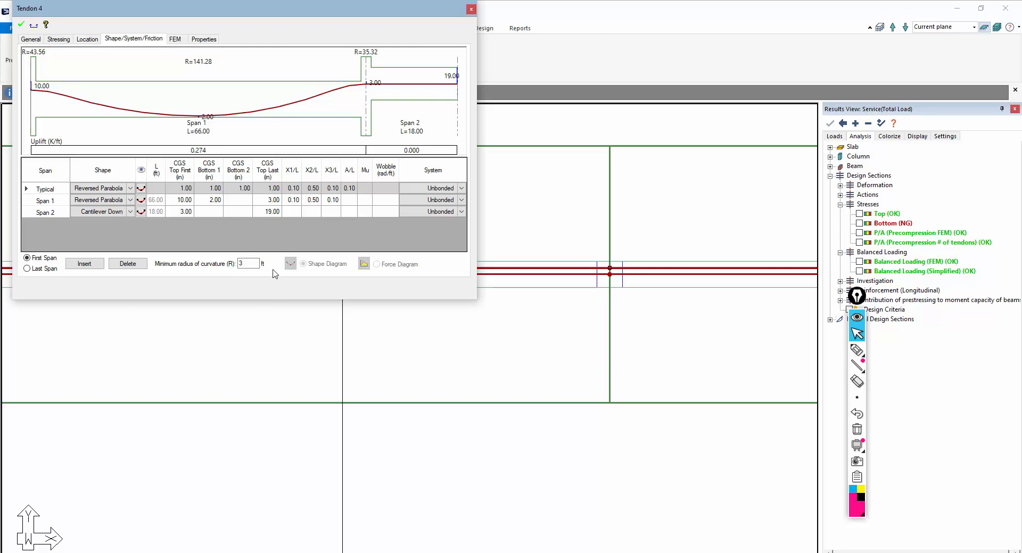
key("Escape")
- Execute the structural analysis with the new partial tendon in the model and save the solution
scroll(309, 314, "down", 15)
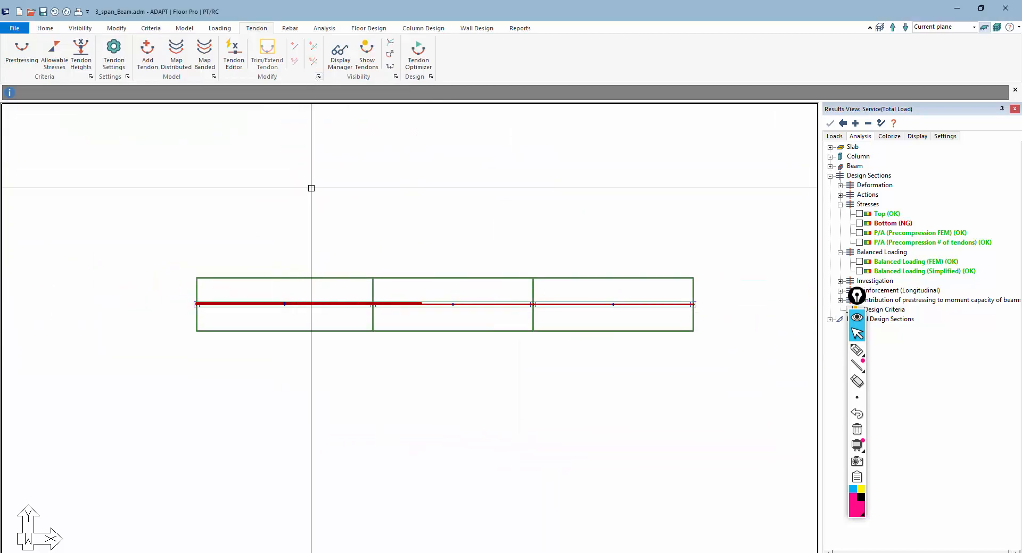
left_click(324, 28)
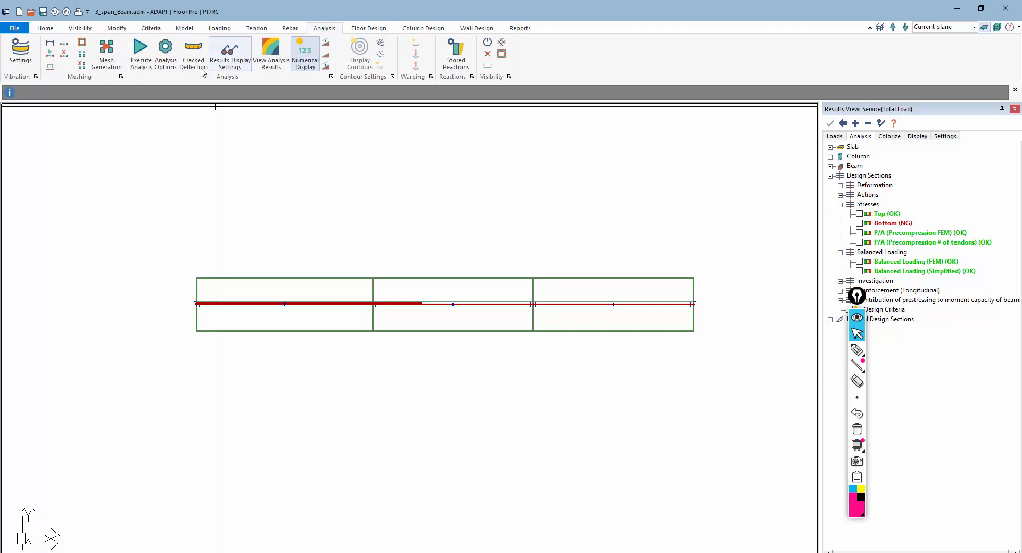
left_click(141, 51)
left_click(489, 424)
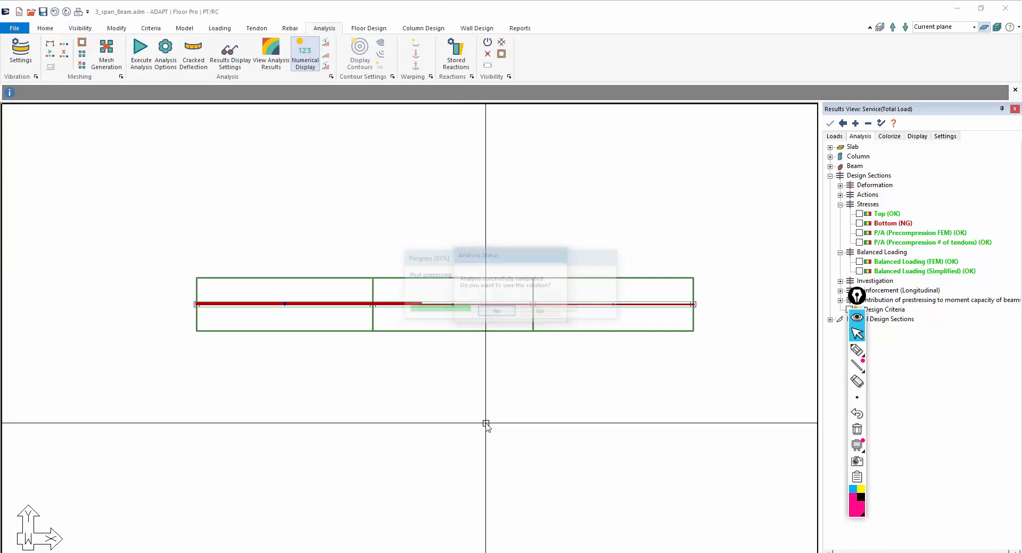
left_click(497, 310)
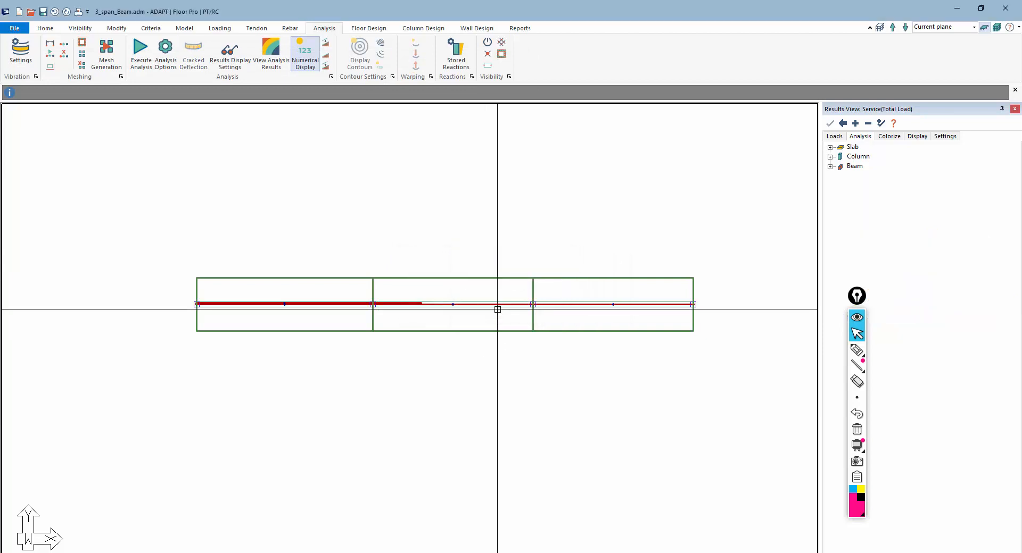
- Generate the design sections from the new analysis, design them, and save the design results
left_click(378, 30)
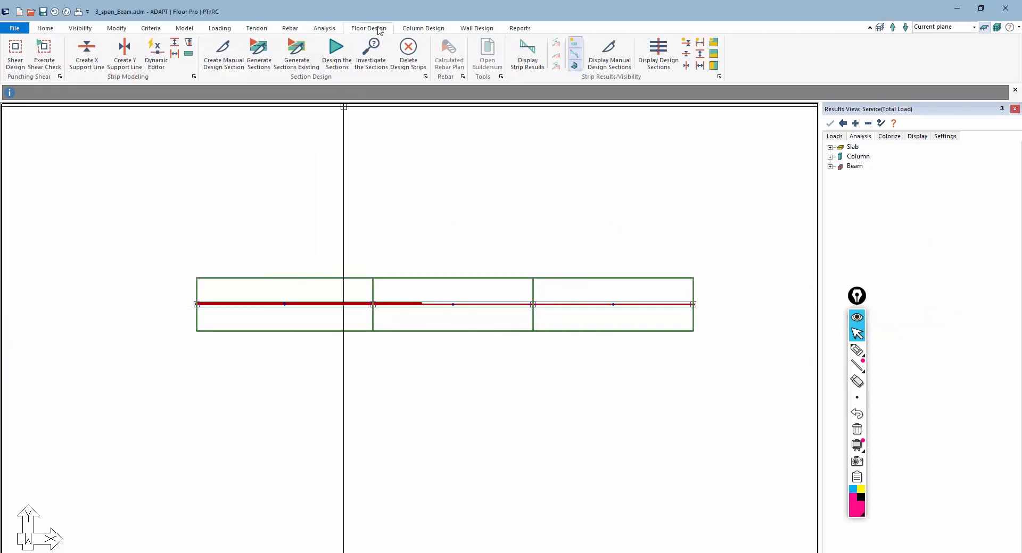
left_click(254, 55)
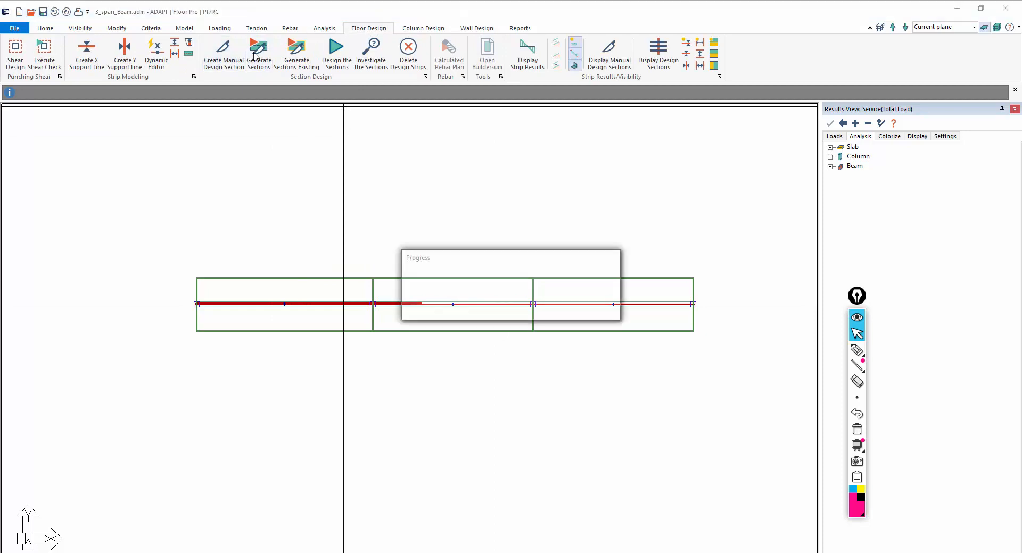
left_click(342, 58)
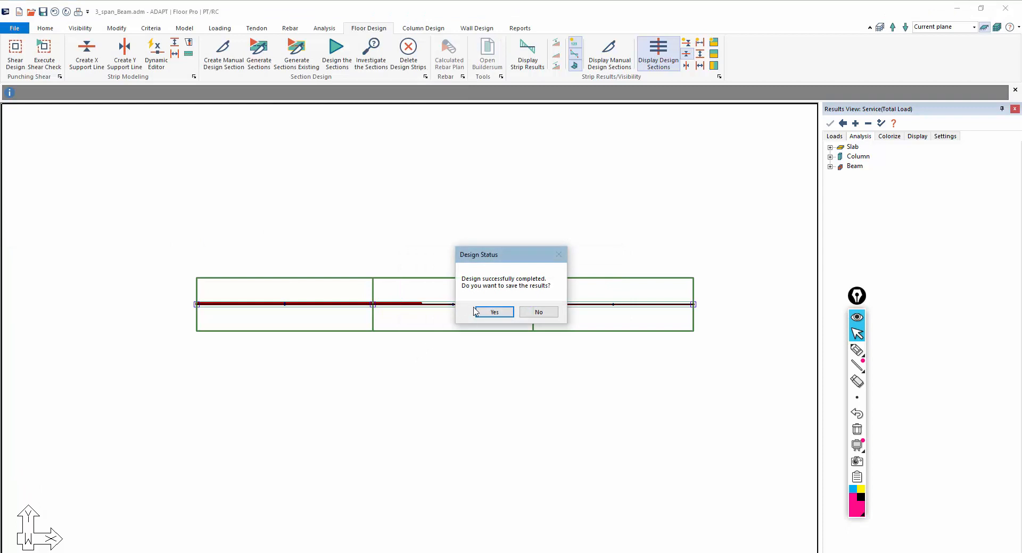
left_click(475, 312)
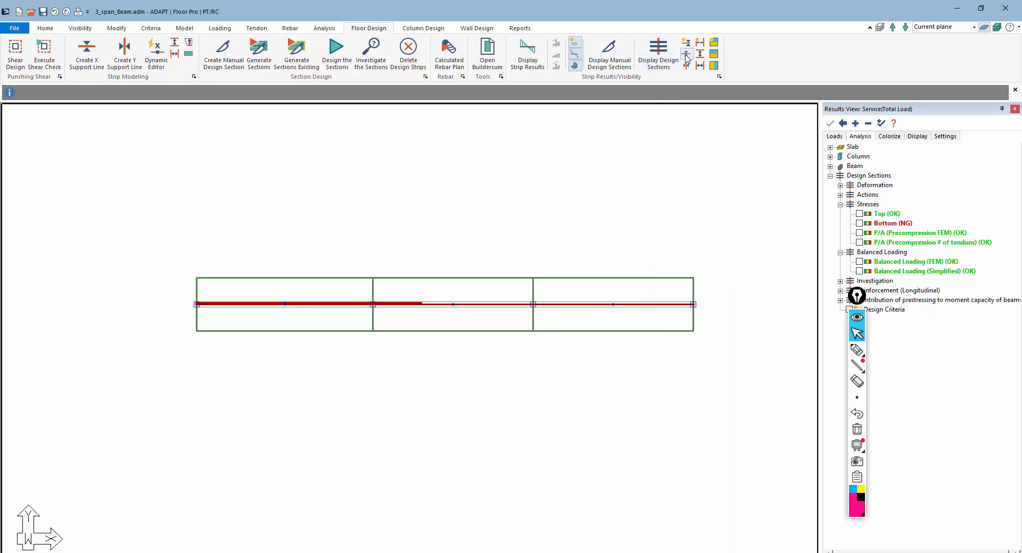
- Display the design sections with bottom stresses for Service(Total Load) and examine the stresses along all three spans
left_click(658, 53)
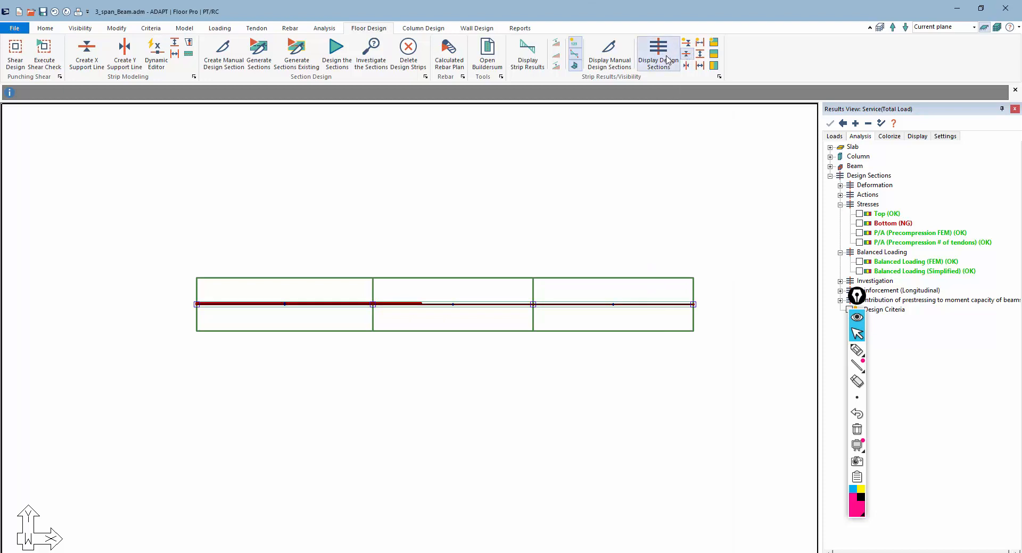
left_click(859, 223)
scroll(258, 269, "up", 3)
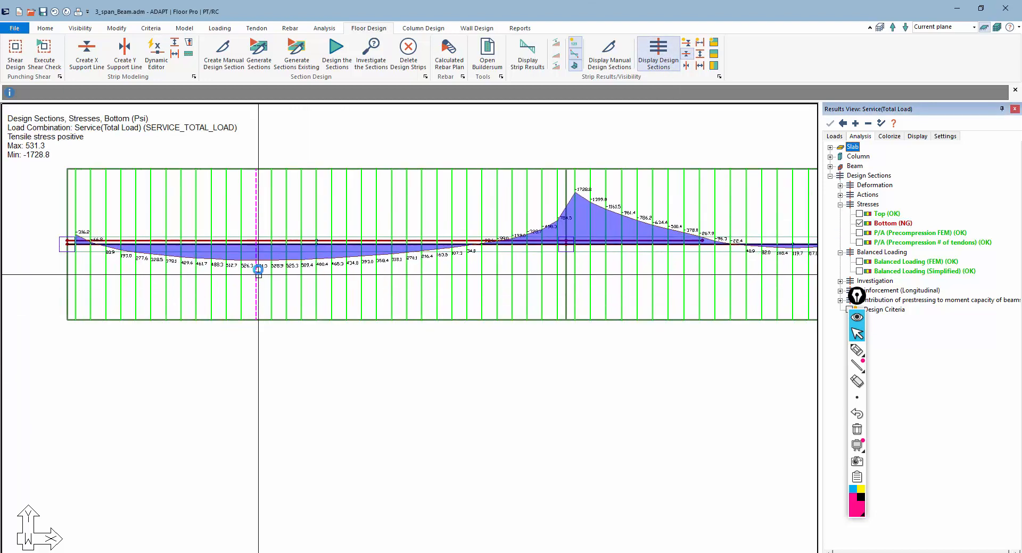
scroll(258, 270, "up", 4)
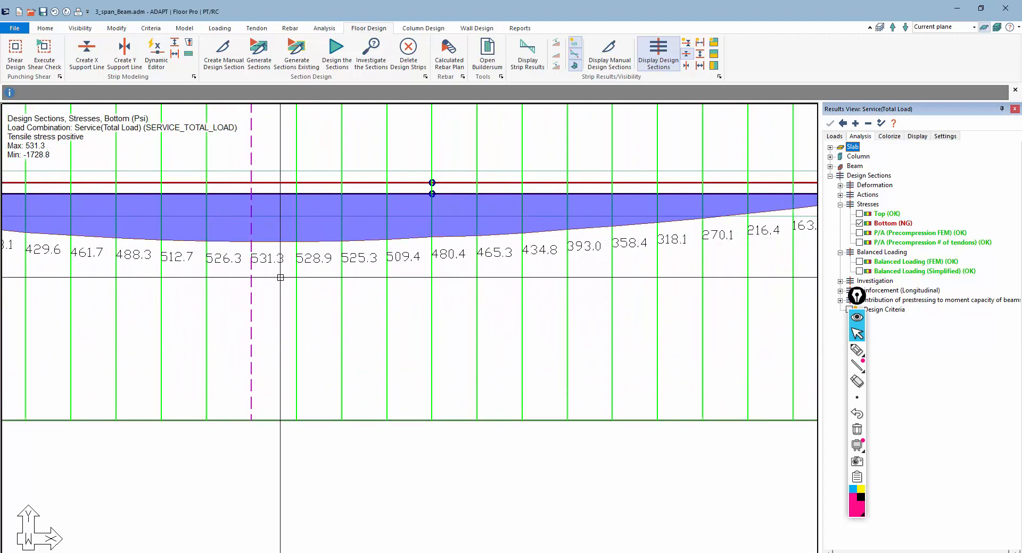
scroll(242, 336, "down", 8)
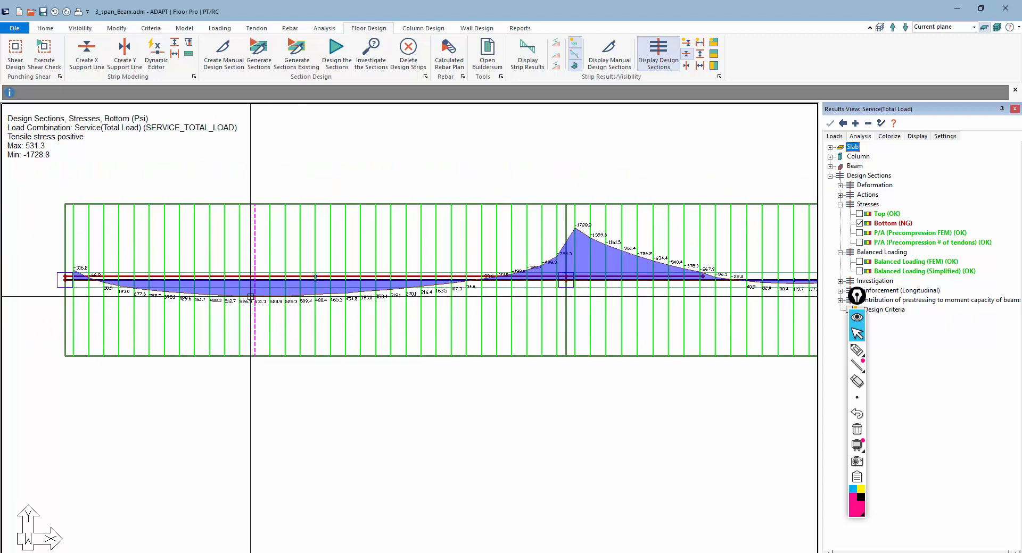
scroll(246, 323, "down", 1)
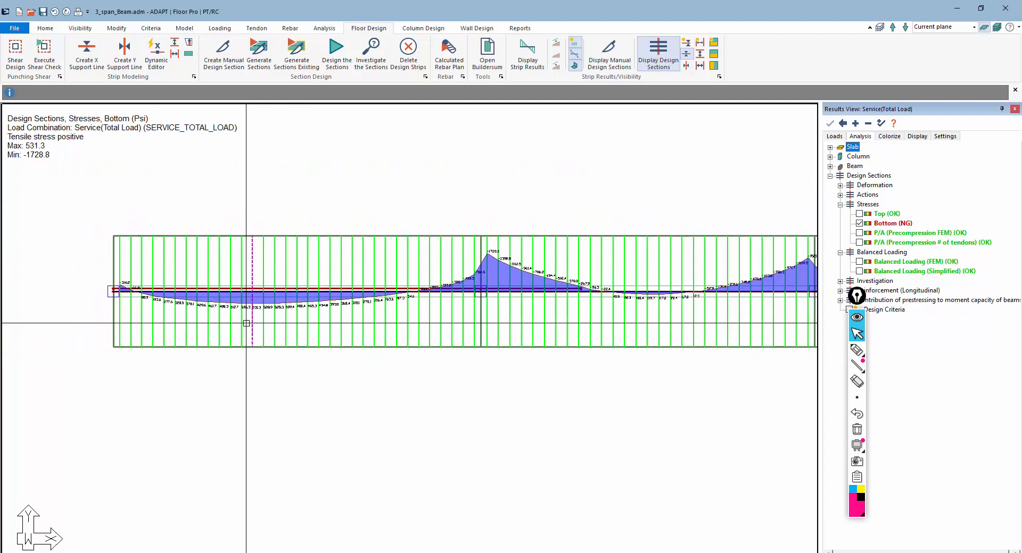
scroll(246, 323, "down", 1)
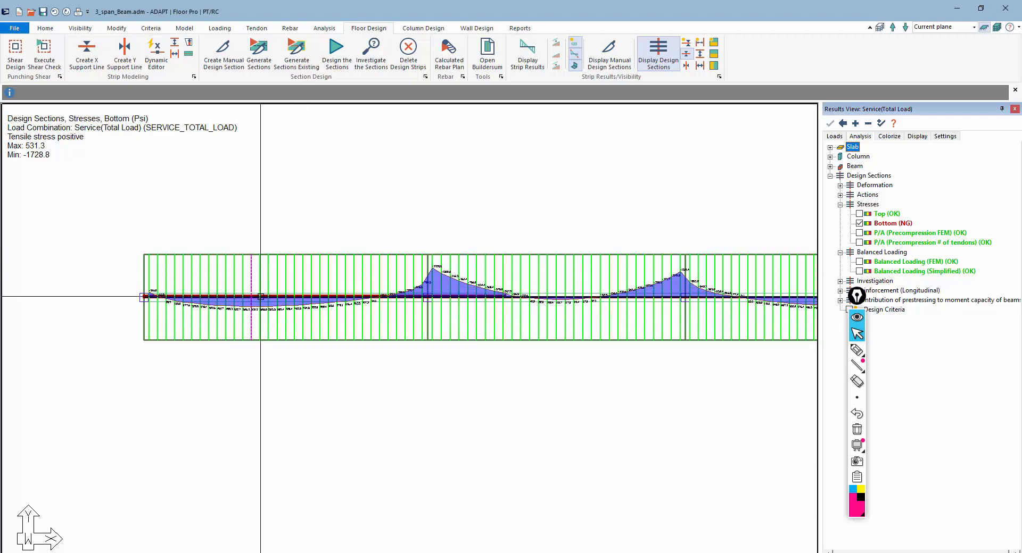
scroll(208, 286, "down", 2)
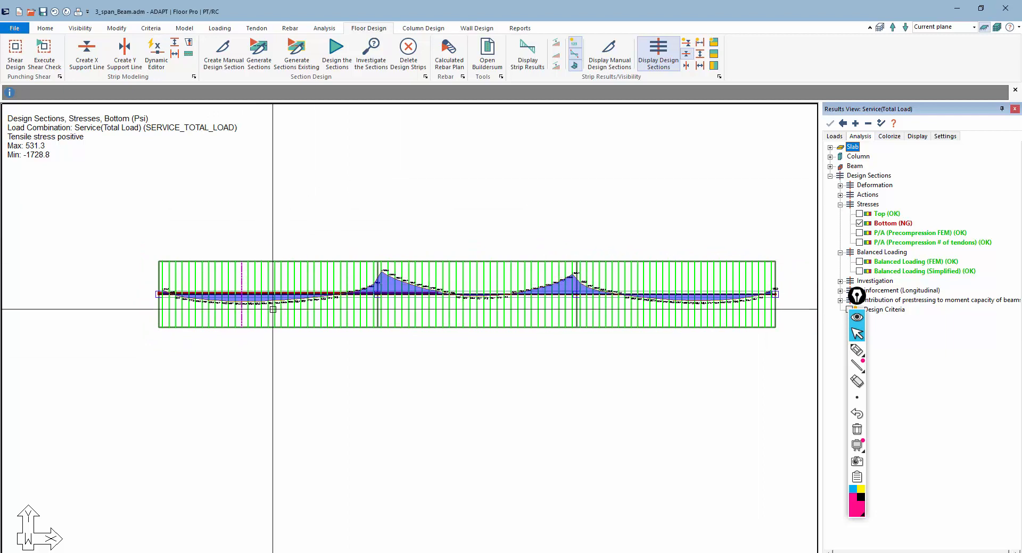
scroll(240, 316, "up", 5)
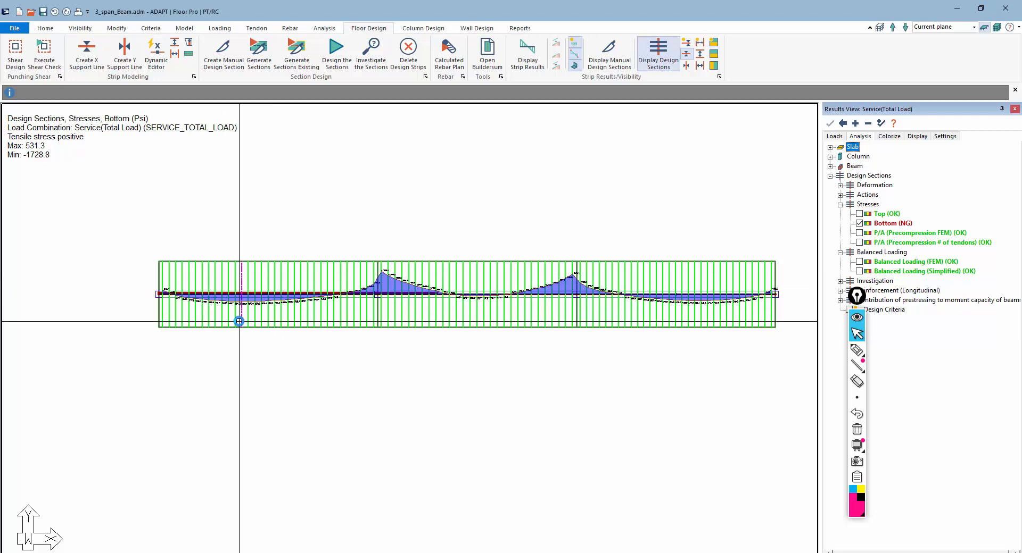
scroll(236, 257, "down", 5)
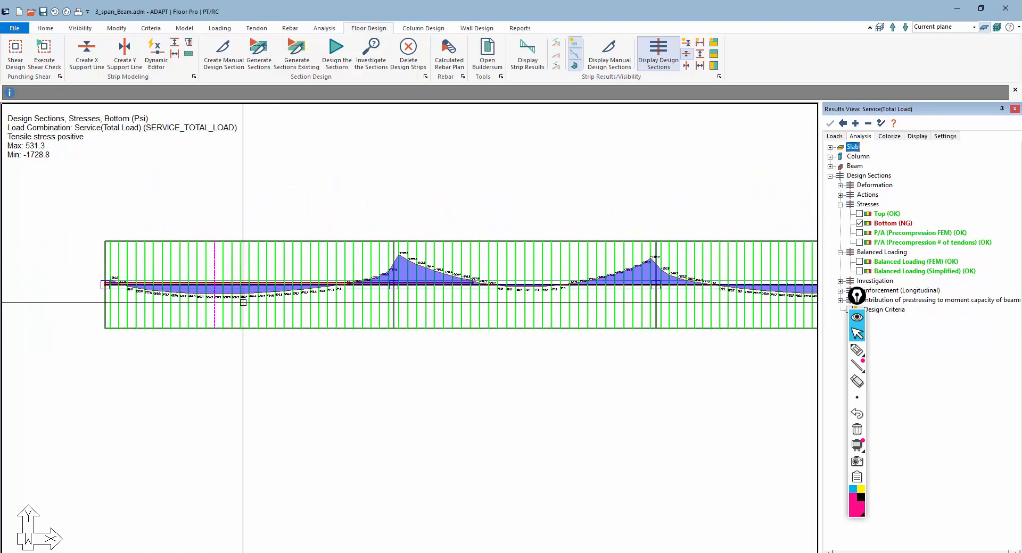
scroll(206, 301, "down", 1)
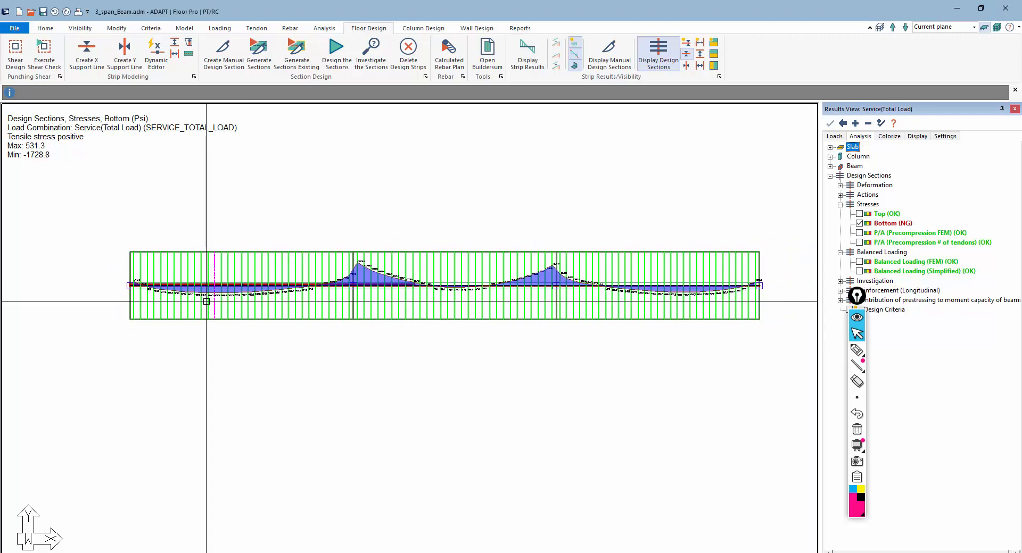
left_click(857, 430)
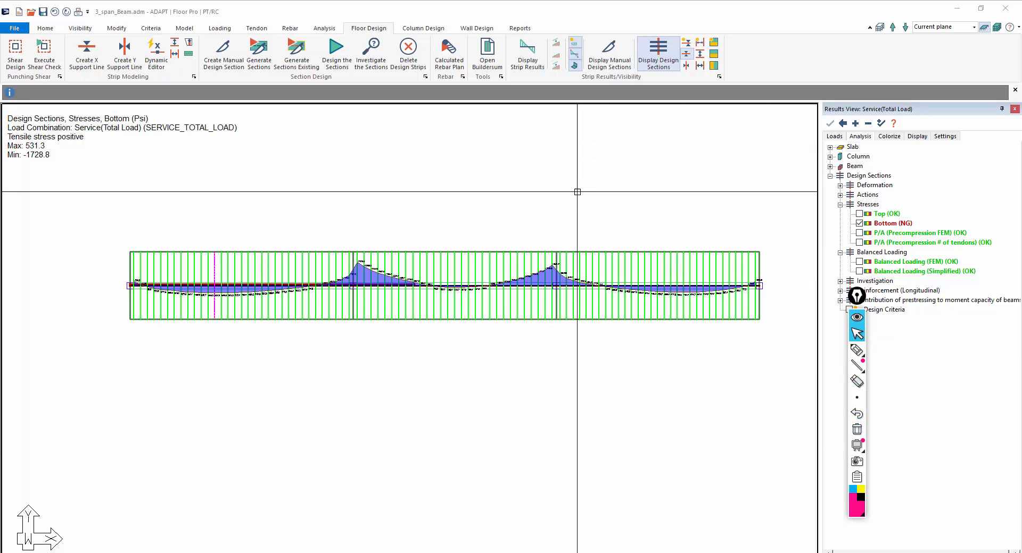
- Hide the bottom stress results and show the tendons in plan
left_click(859, 223)
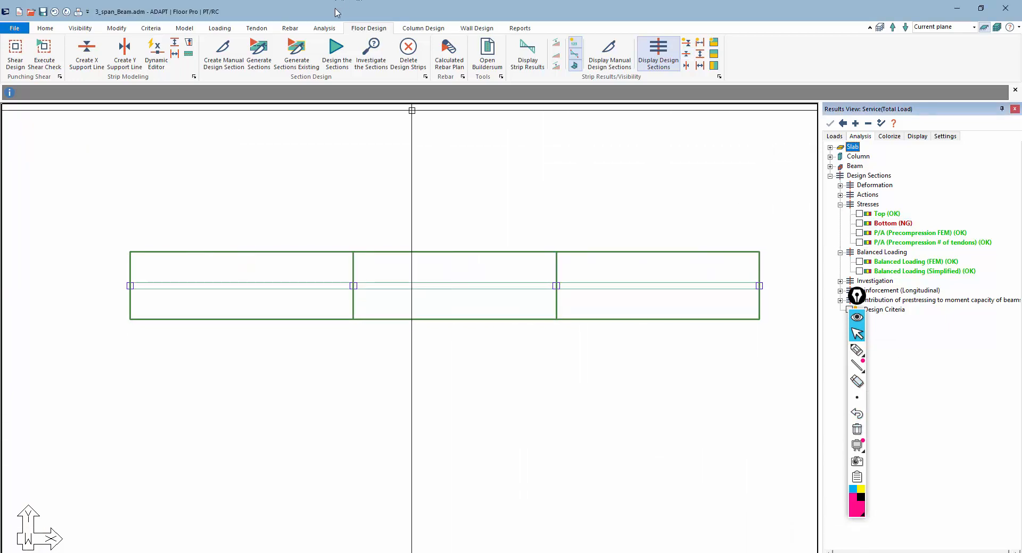
left_click(262, 32)
left_click(376, 63)
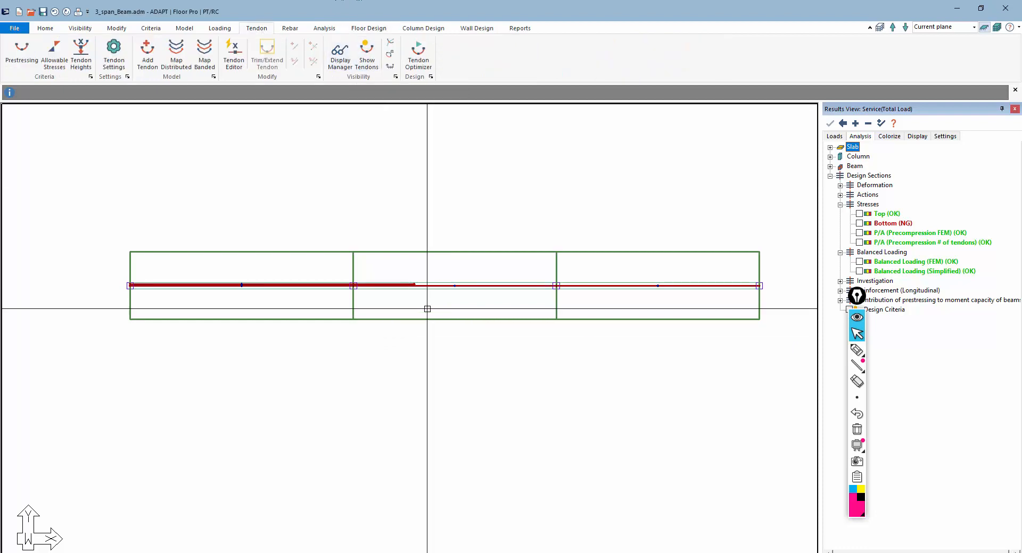
- Start adding a tendon in the middle span about 6.5 ft before the third span's support line, placing the second point at that support
scroll(434, 303, "up", 4)
scroll(284, 267, "down", 1)
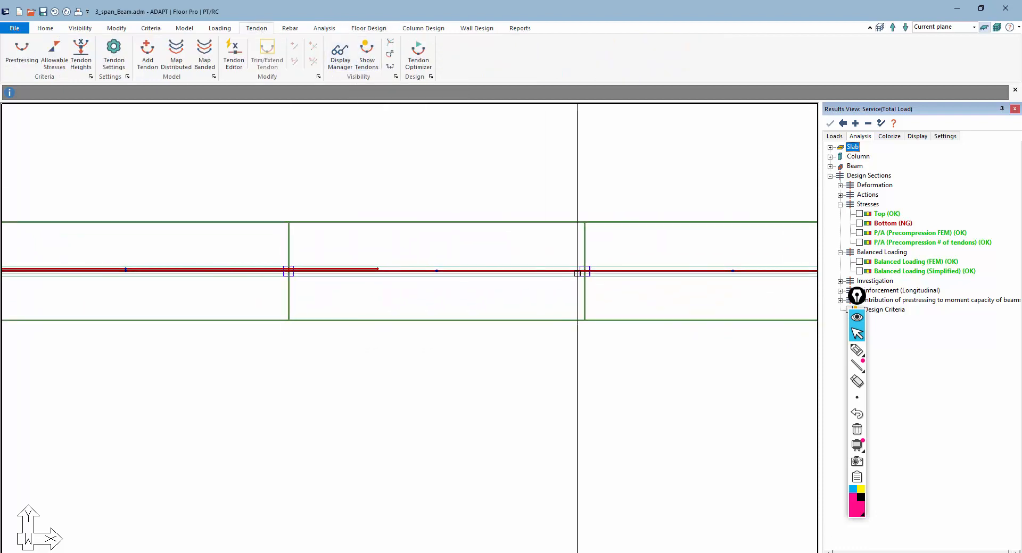
middle_click_drag(599, 289, 466, 254)
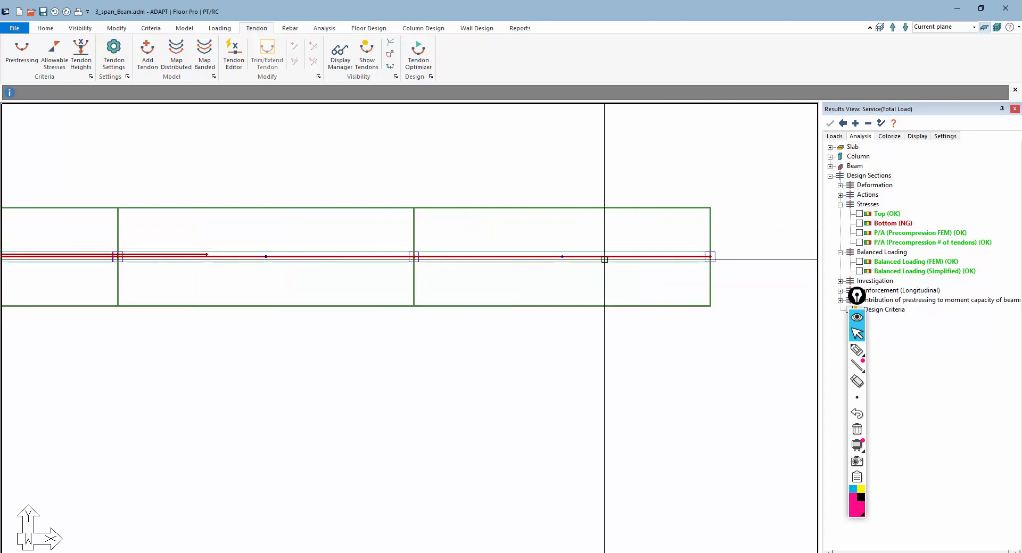
left_click(148, 57)
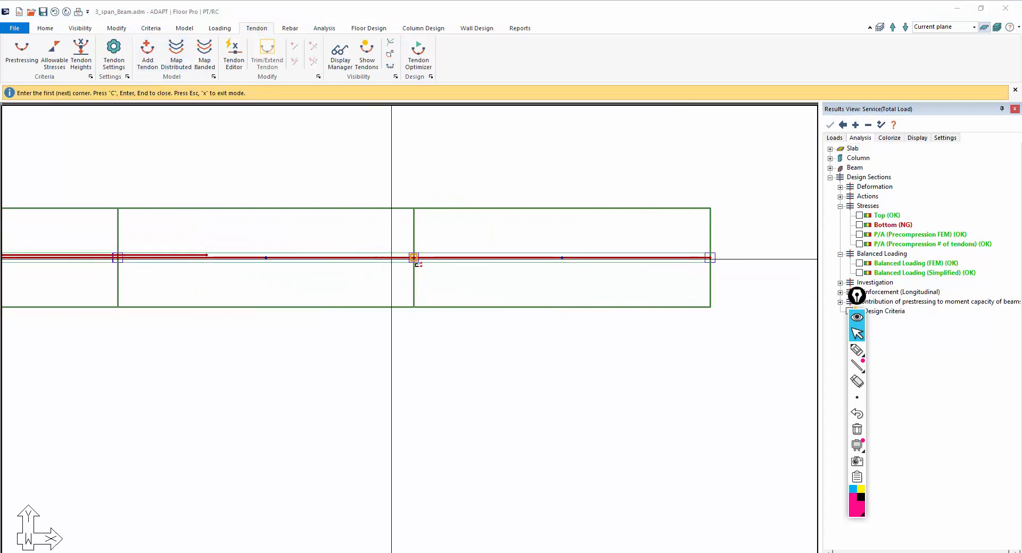
scroll(413, 258, "up", 3)
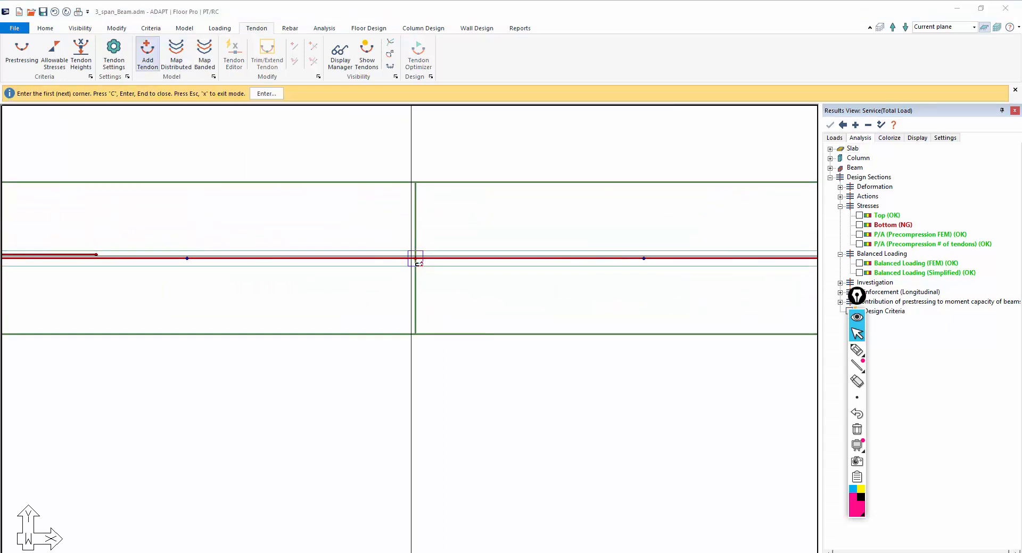
left_click(343, 253)
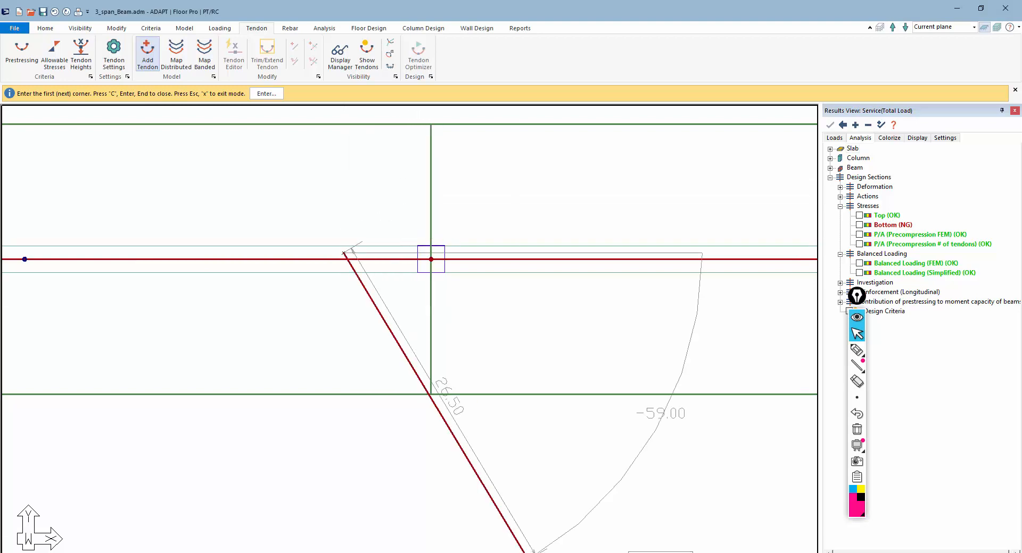
left_click(431, 254)
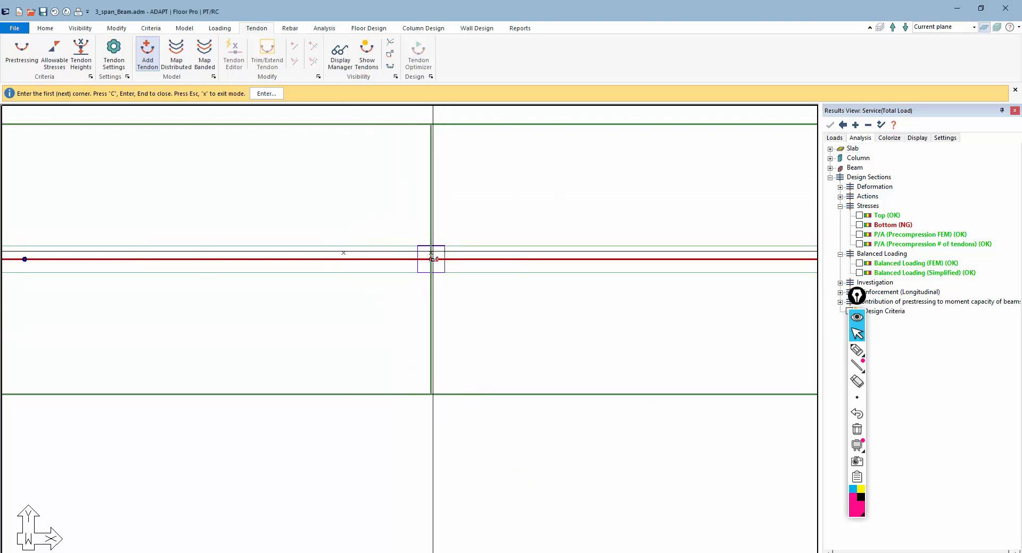
- Extend the new tendon about 60 ft through the third span to the outer slab edge and finish it
scroll(266, 238, "down", 5)
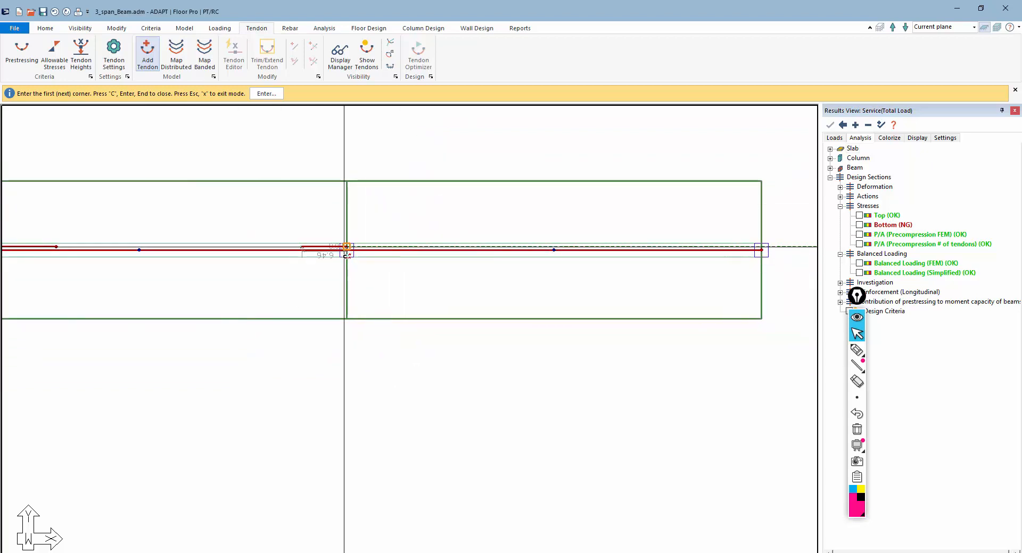
scroll(335, 263, "up", 2)
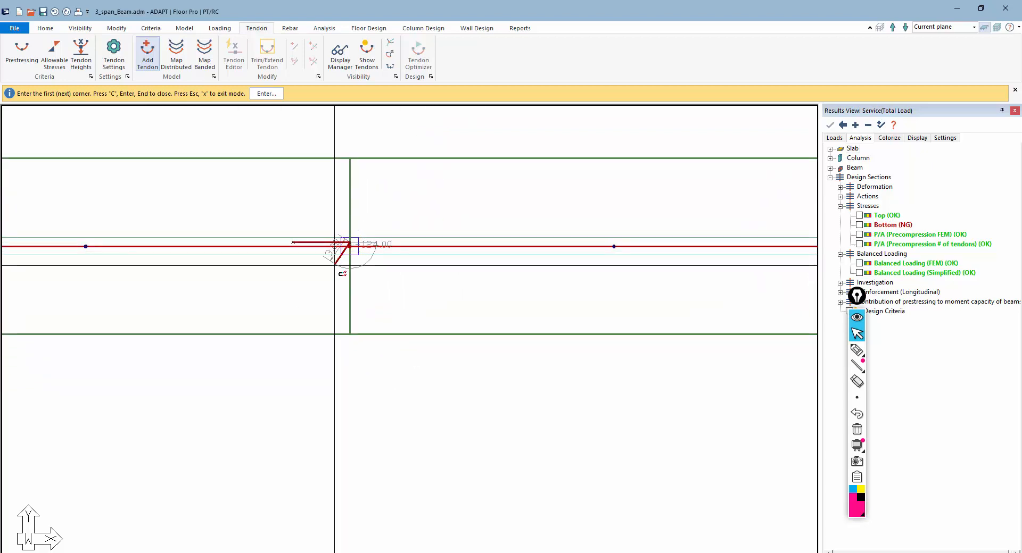
scroll(335, 264, "down", 1)
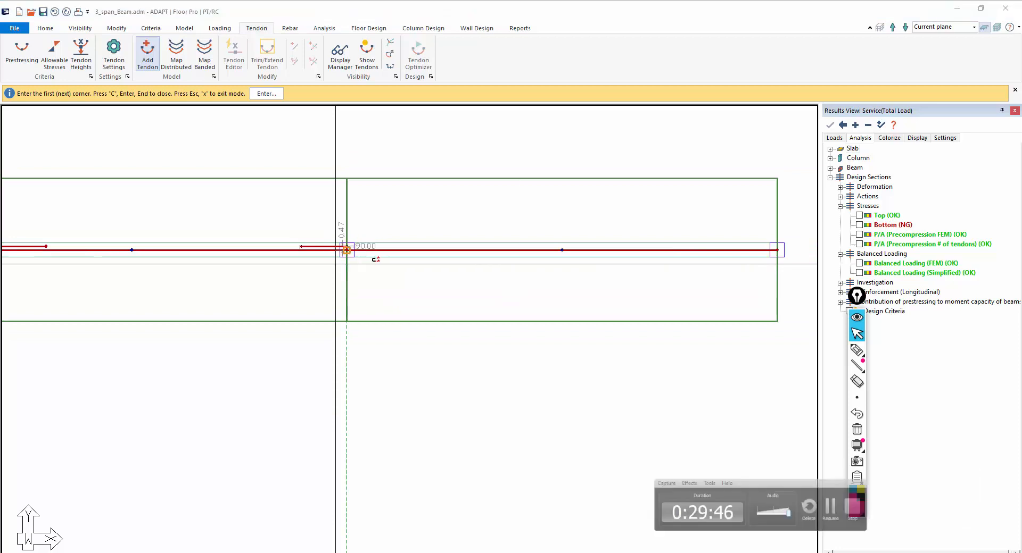
scroll(561, 258, "up", 1)
middle_click_drag(439, 256, 352, 256)
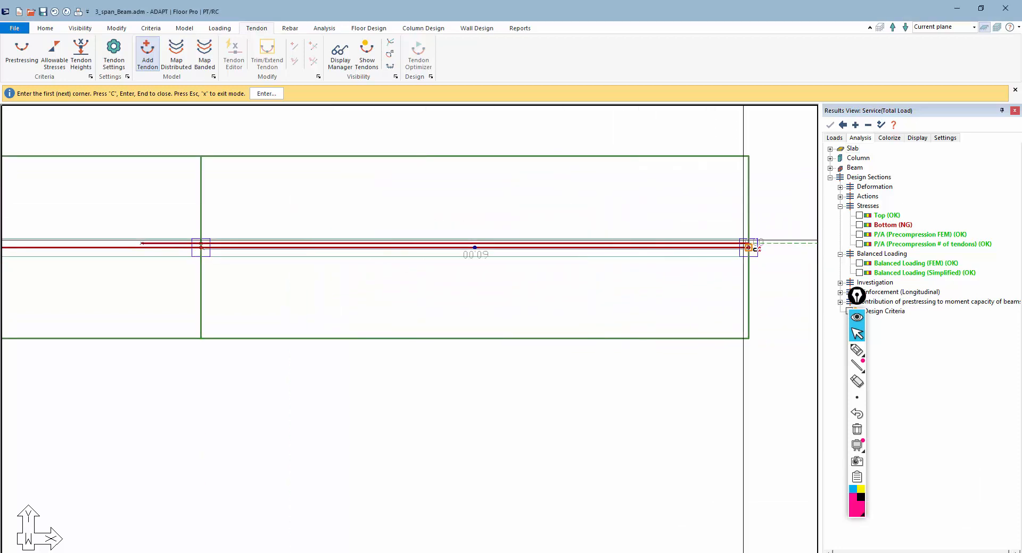
scroll(724, 302, "down", 1)
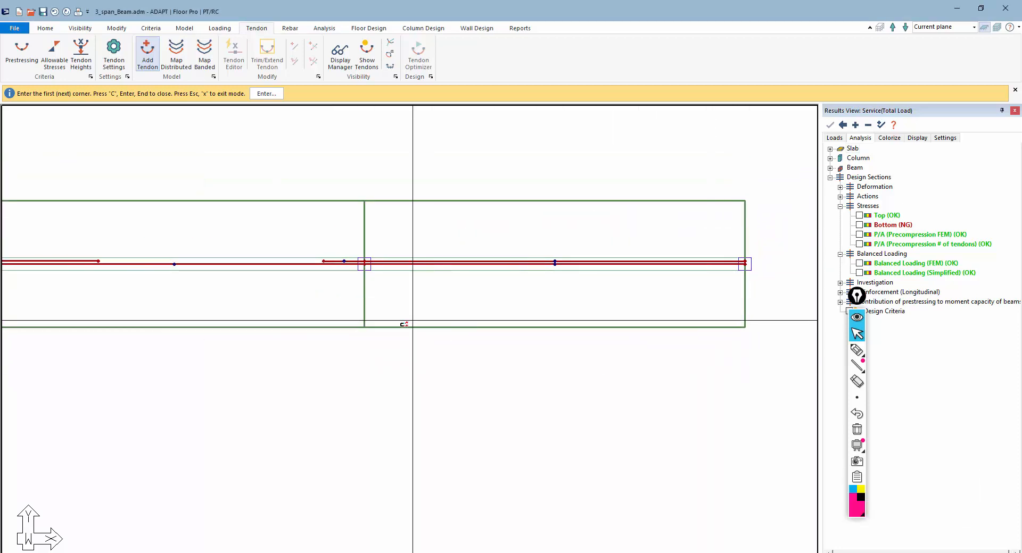
key("Escape")
- Open the new third-span tendon's shape settings and set its short first span to the Cantilever Down shape
scroll(336, 259, "up", 1)
double_click(340, 257)
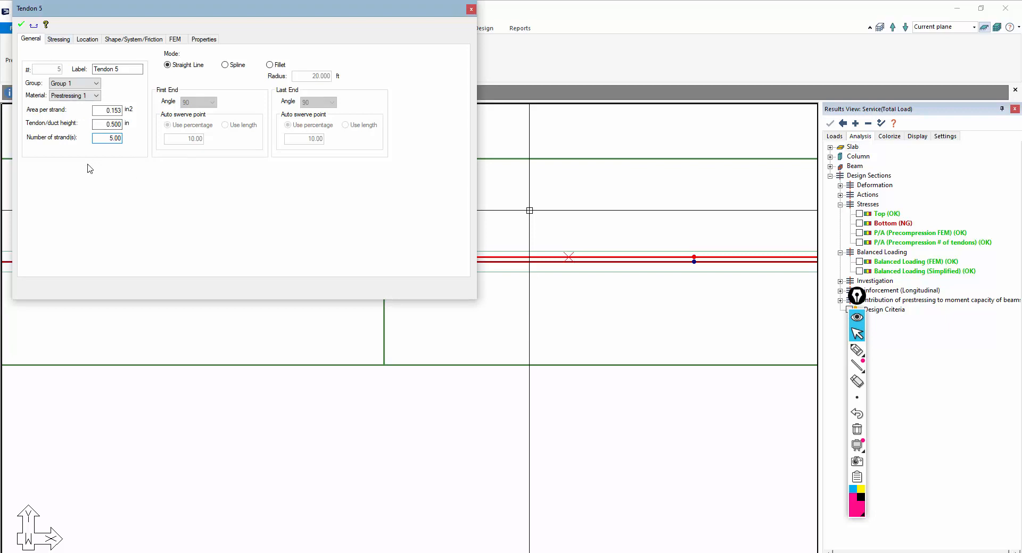
left_click(58, 40)
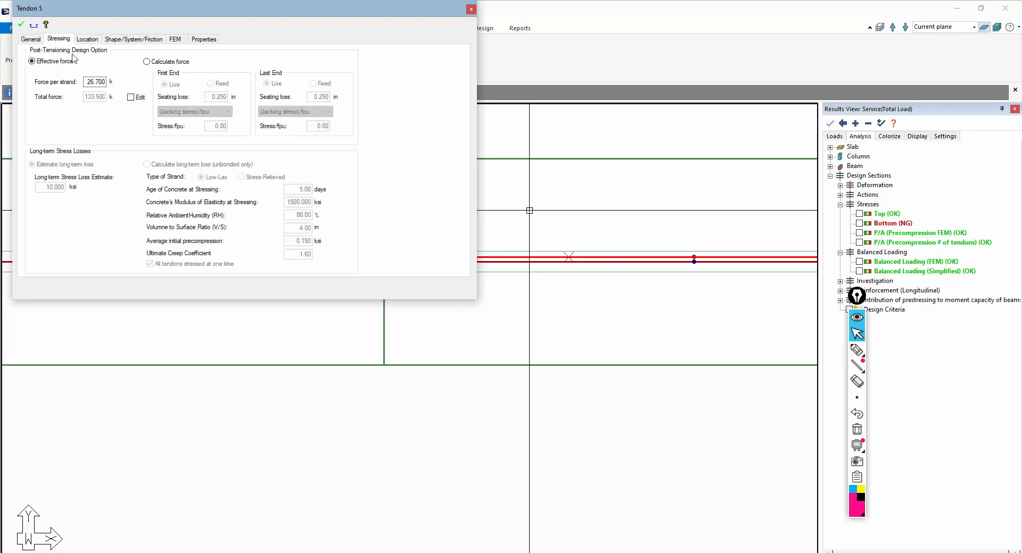
left_click(122, 40)
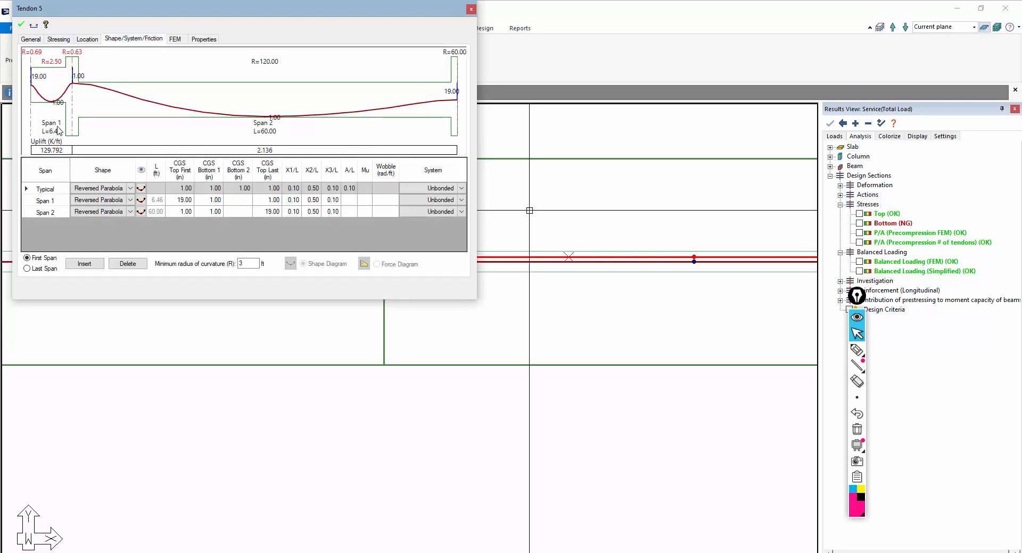
left_click(130, 202)
left_click(101, 252)
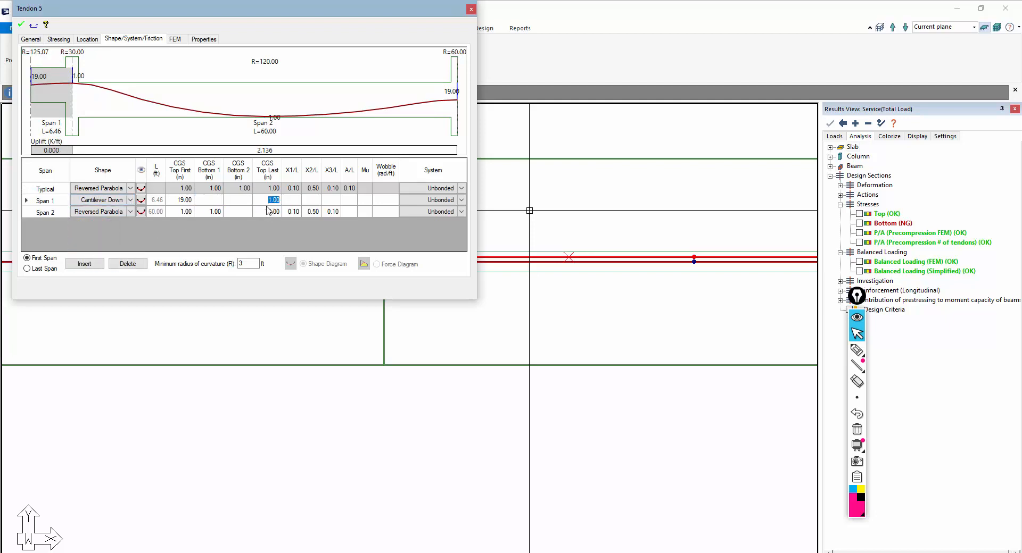
- Set the tendon's CGS to 3 in at the interior support and at Span 2's low point, and 9 in at its last end, and apply
left_click(217, 216)
left_click(215, 204)
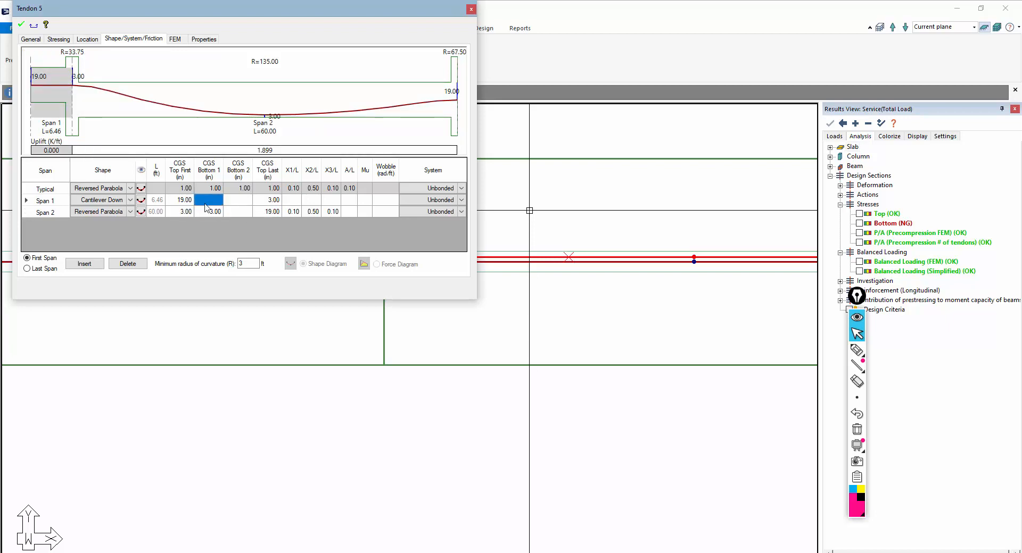
left_click(269, 213)
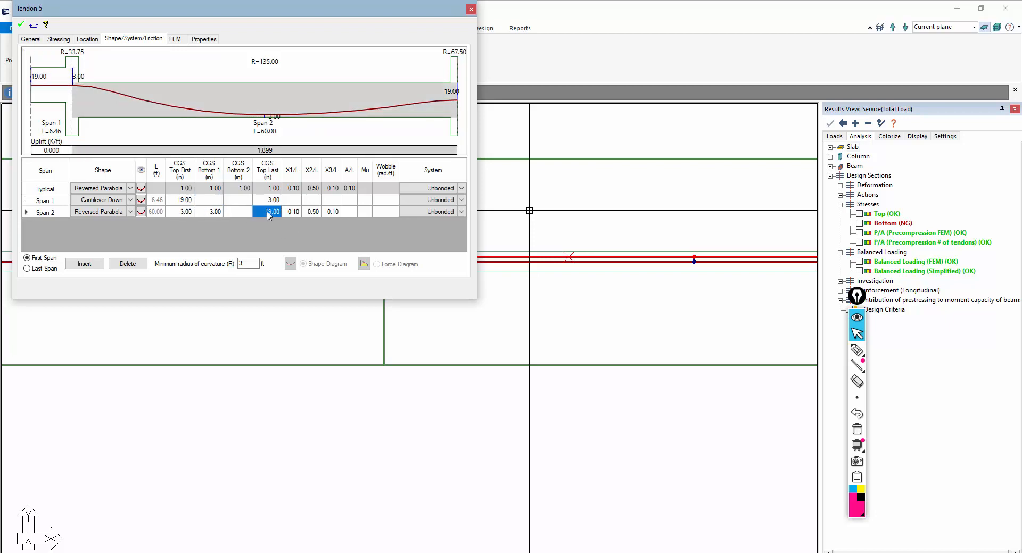
left_click(225, 214)
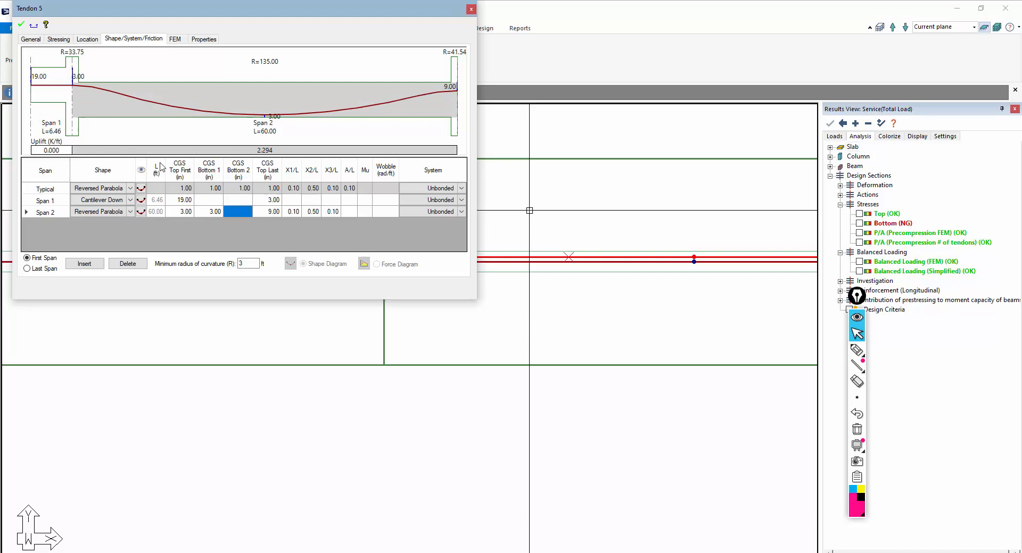
left_click(20, 25)
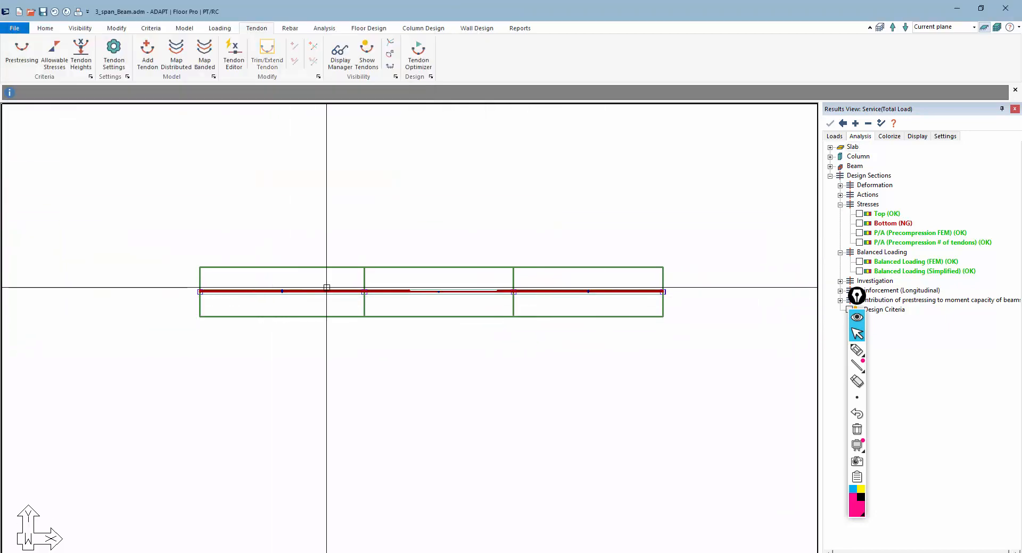
- Start adding a tendon for the middle span, placing its first point on the first interior support line just below the existing tendons
scroll(457, 306, "up", 2)
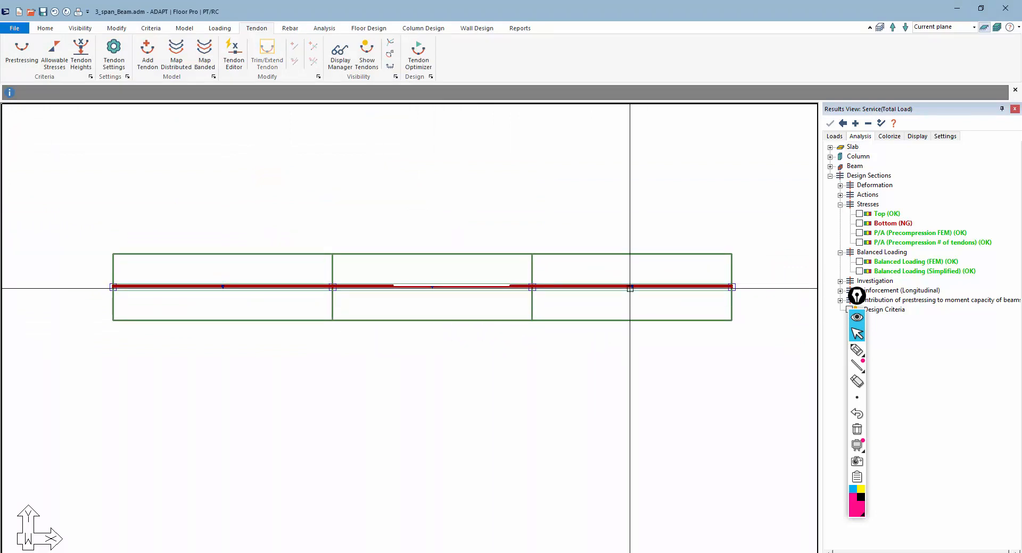
scroll(589, 315, "up", 1)
scroll(342, 287, "up", 1)
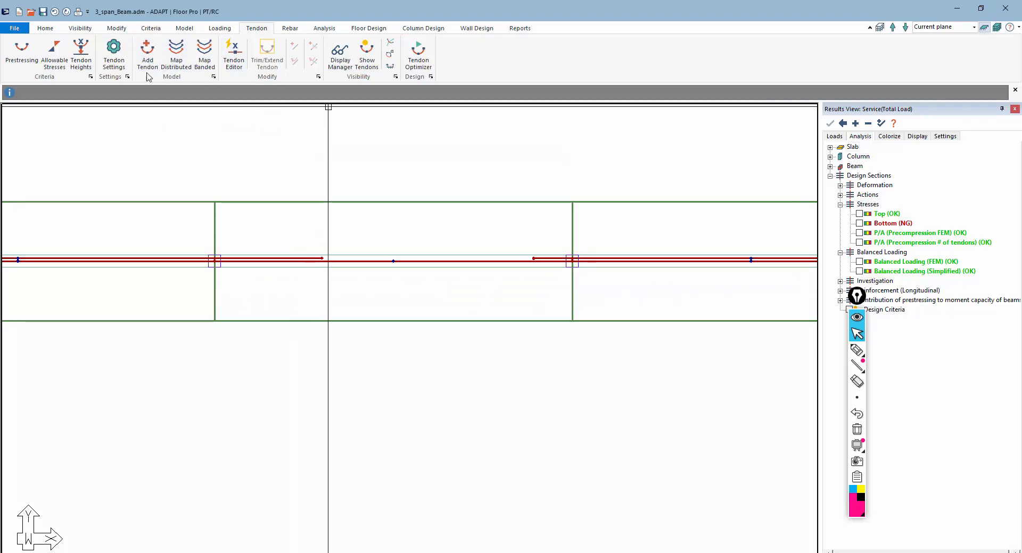
left_click(147, 53)
scroll(295, 278, "up", 3)
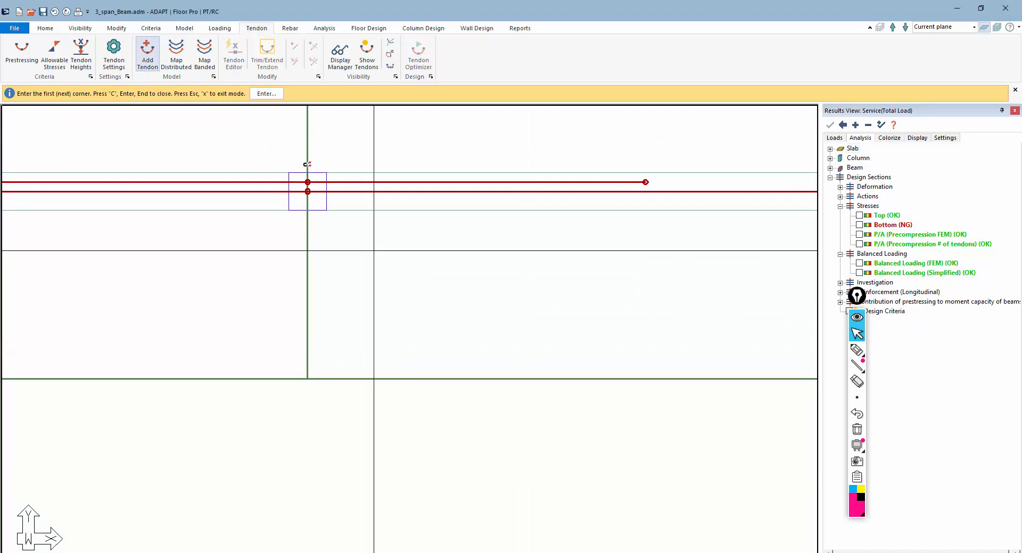
left_click(308, 201)
- Place the new tendon's second point at the second interior support line, about 60 ft away, and finish it
scroll(167, 284, "down", 5)
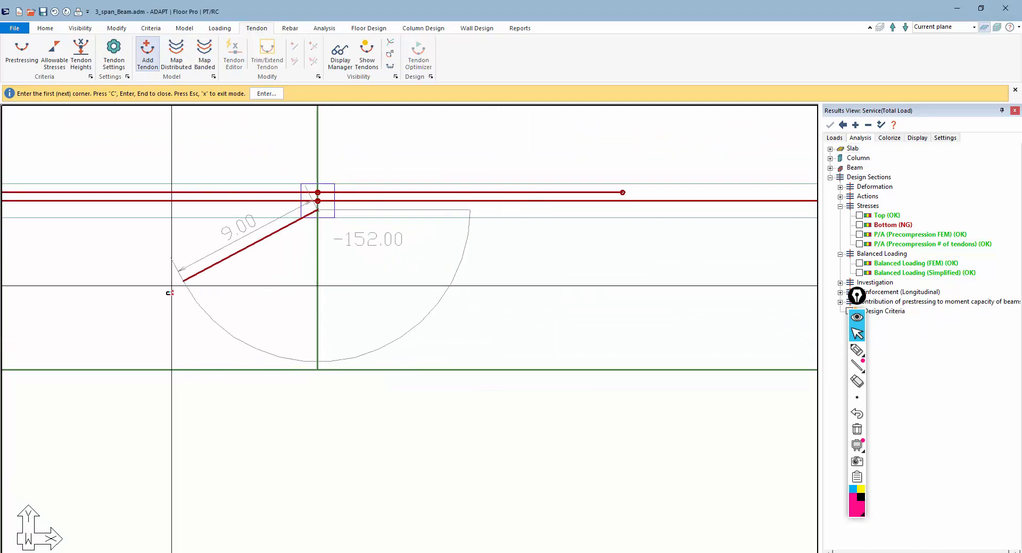
middle_click_drag(550, 295, 147, 300)
scroll(450, 268, "up", 2)
scroll(554, 256, "up", 1)
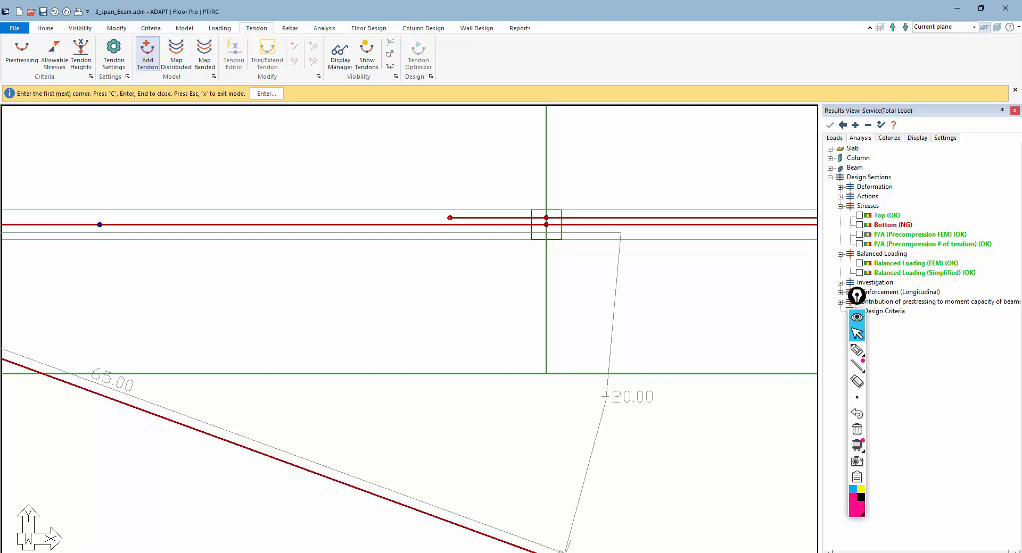
left_click(546, 236)
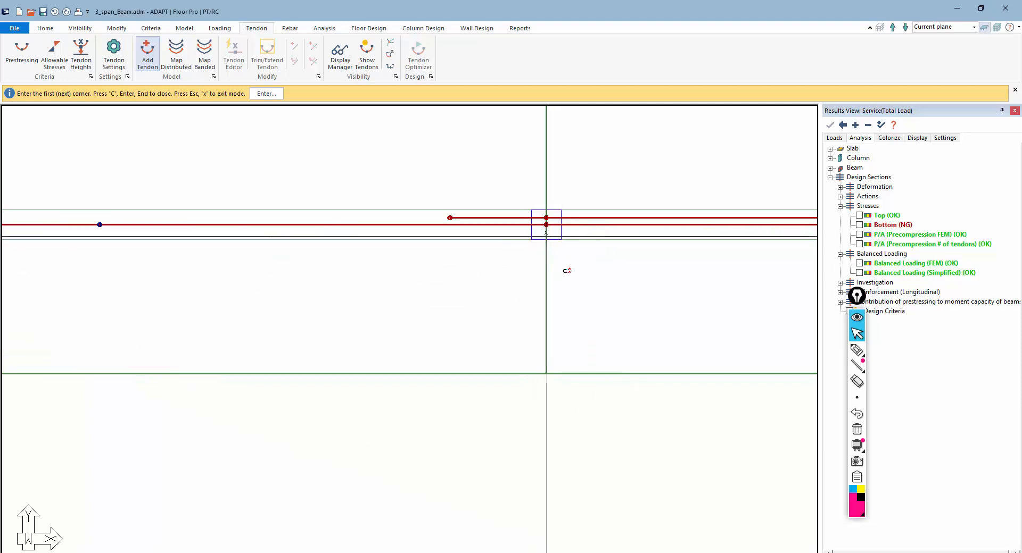
scroll(591, 266, "down", 4)
key("Escape")
- Review the new middle-span tendon's shape settings and close its properties
scroll(398, 267, "up", 3)
double_click(343, 233)
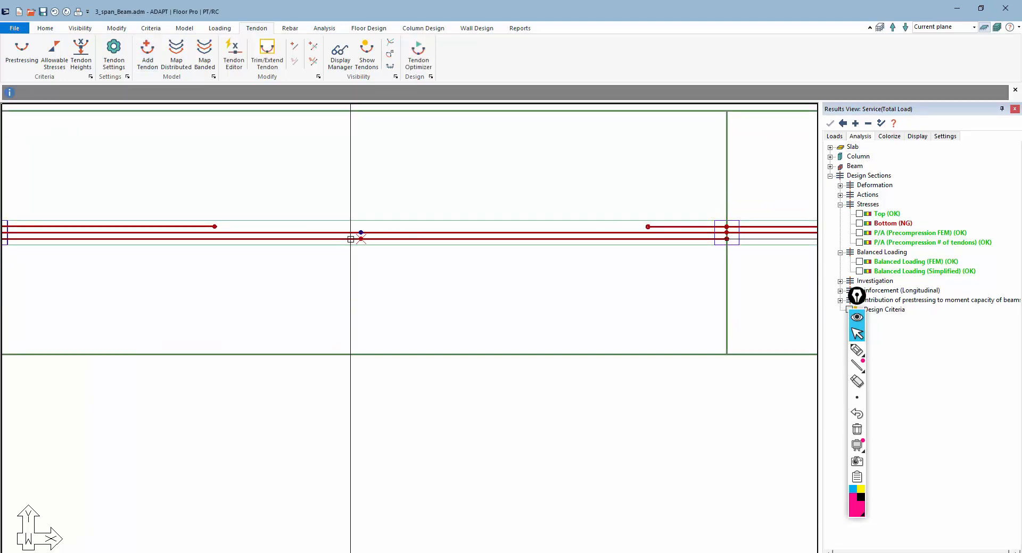
left_click(122, 40)
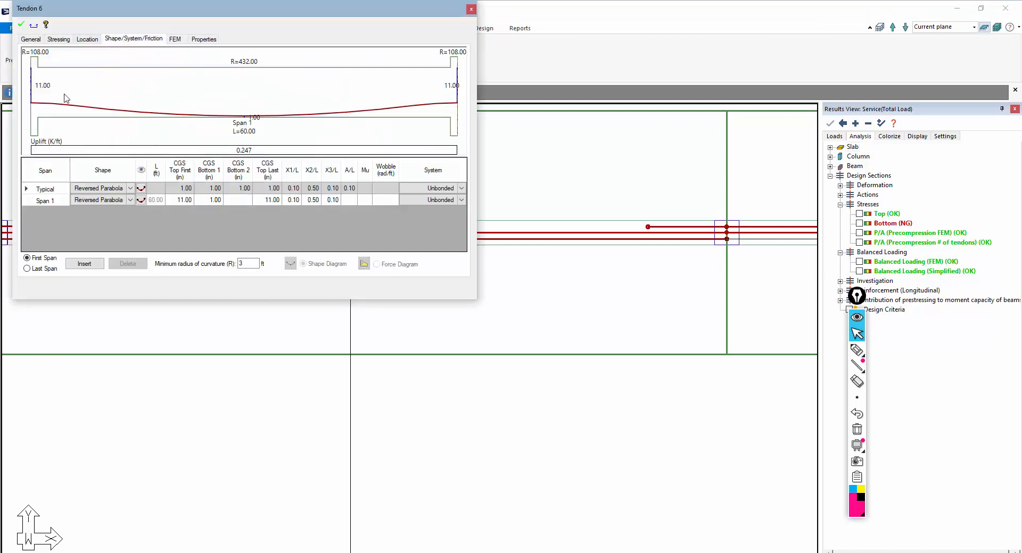
left_click(445, 333)
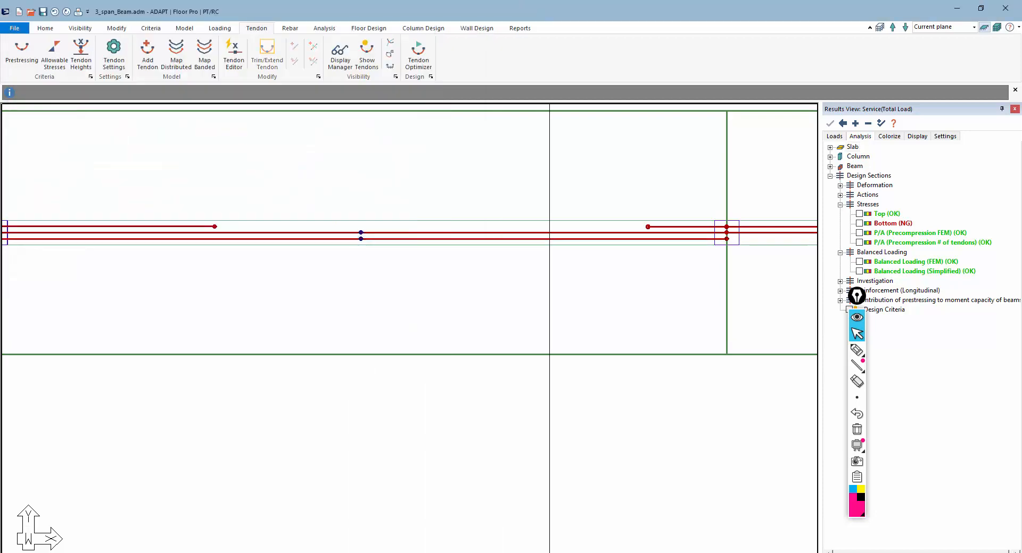
- Show the beam in elevation and open the shape settings of the new middle-span tendon at the first interior support
left_click(683, 552)
scroll(552, 397, "down", 1)
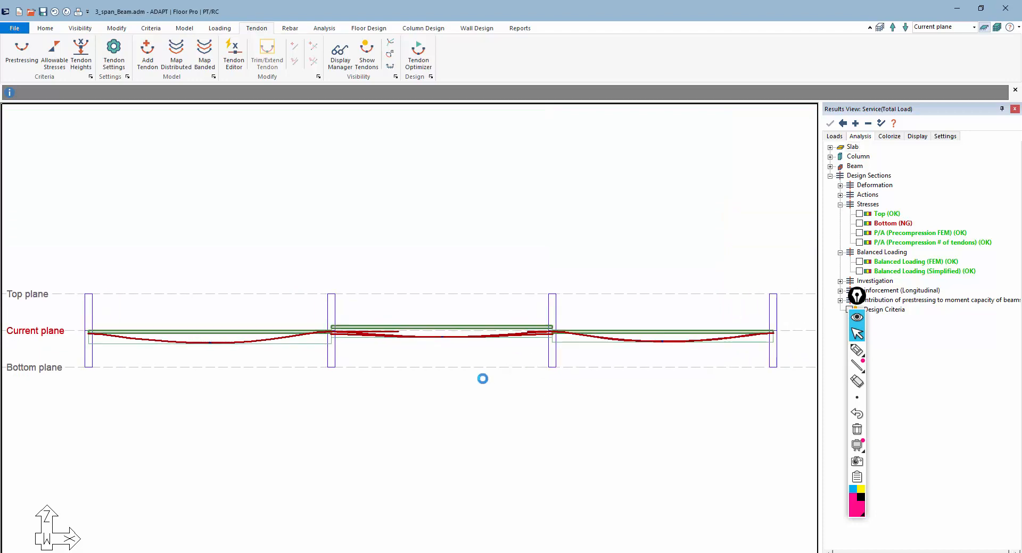
scroll(308, 333, "up", 8)
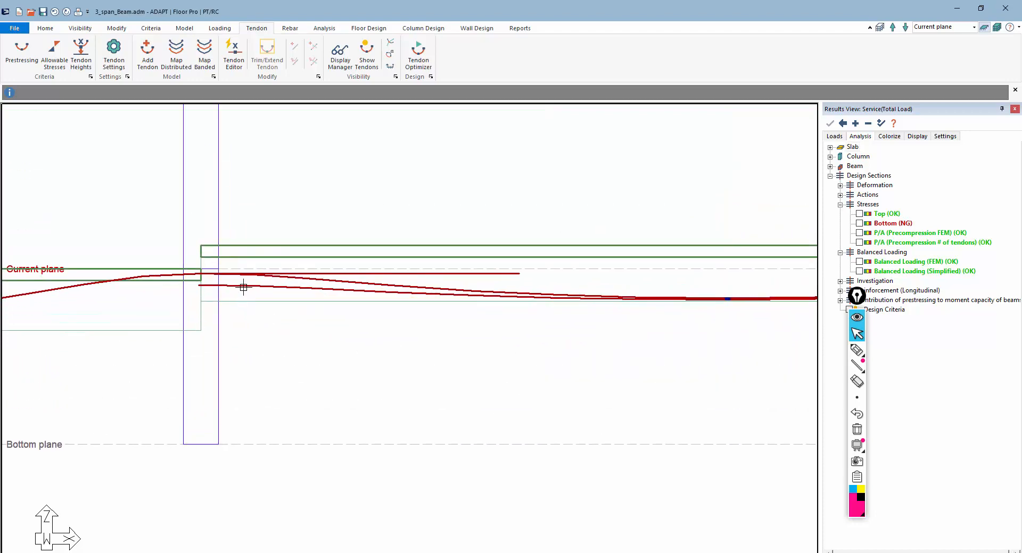
double_click(243, 288)
left_click_drag(145, 11, 470, 321)
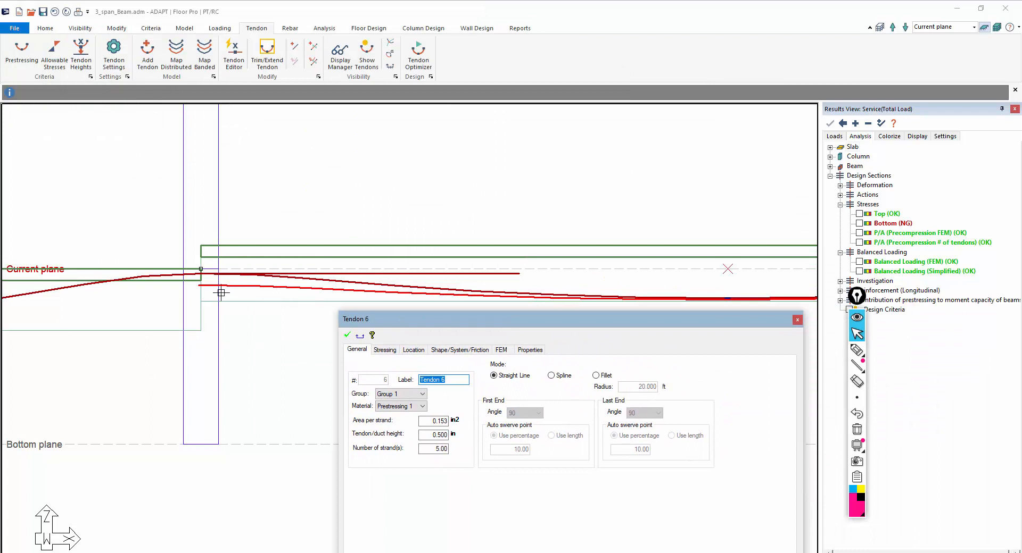
left_click(463, 351)
left_click_drag(481, 319, 463, 265)
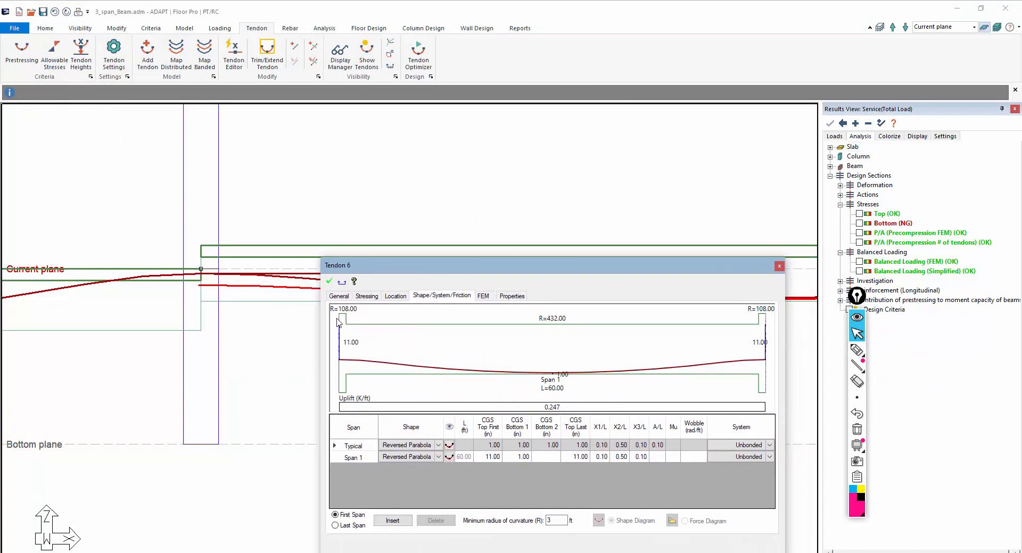
- Try a CGS of 0 in at both ends of the middle-span tendon, and -13 in at its first end
left_click(493, 457)
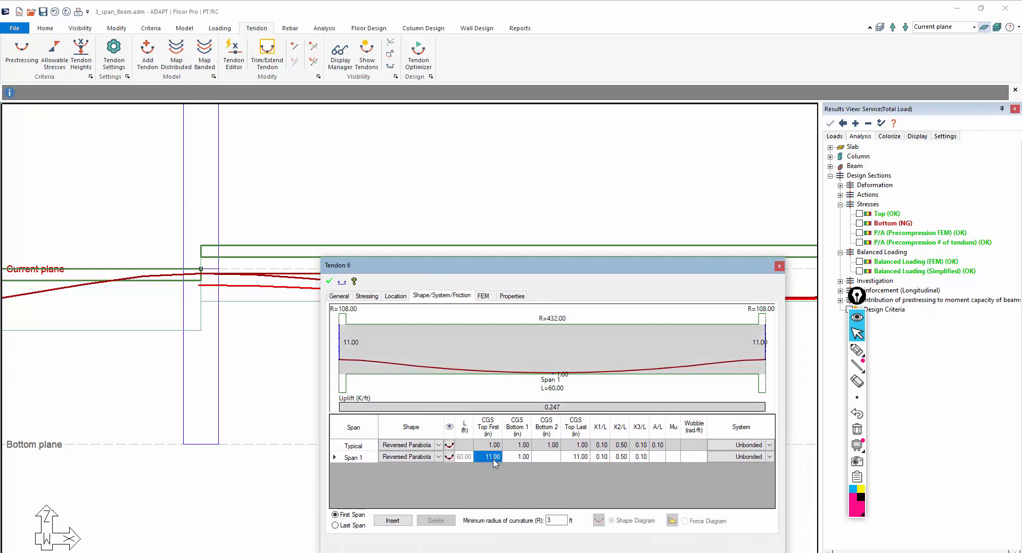
type("0")
left_click(567, 459)
type("0")
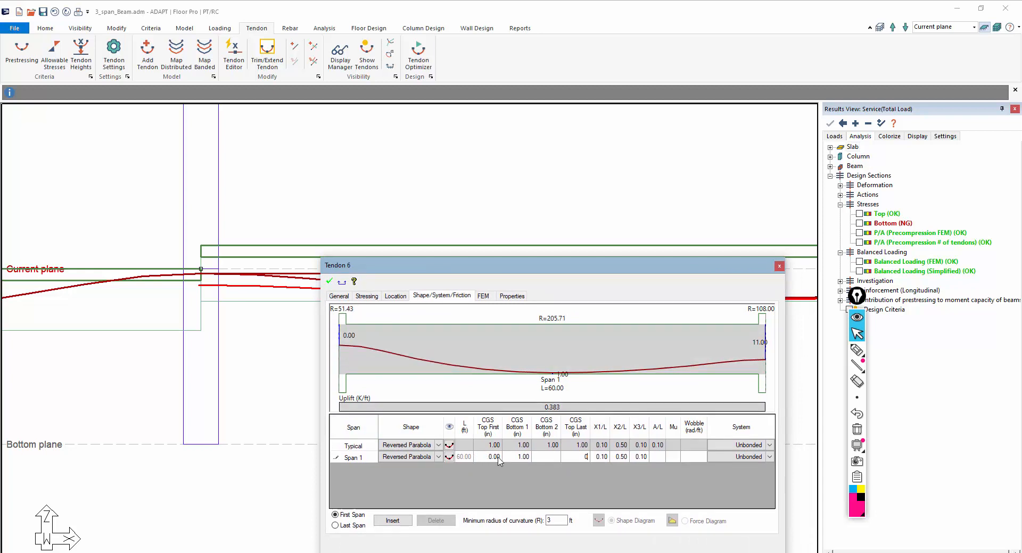
left_click(498, 458)
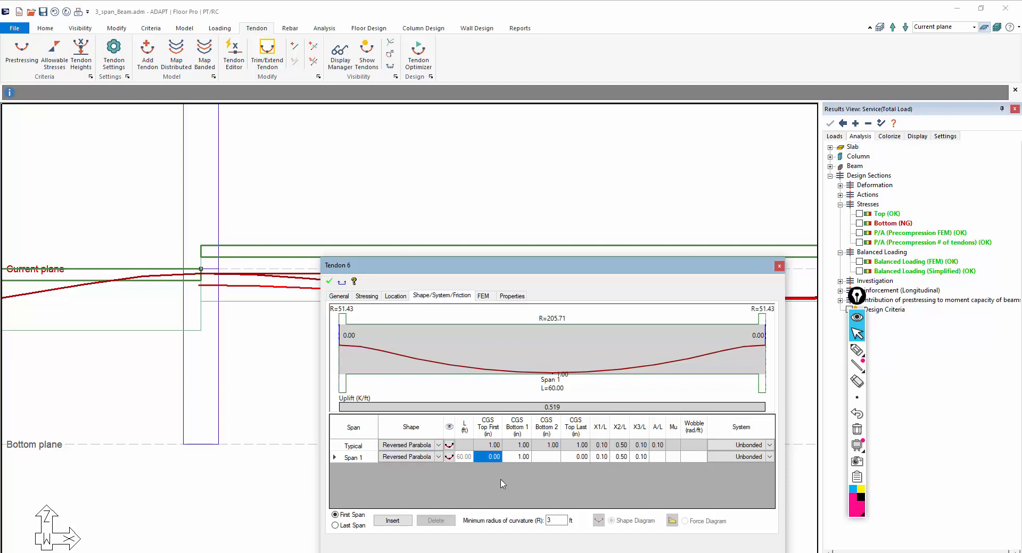
left_click(484, 456)
left_click(576, 457)
- Set the middle-span tendon's CGS to -10 in at both ends and 3 in at its low point, and apply the changes
left_click(493, 457)
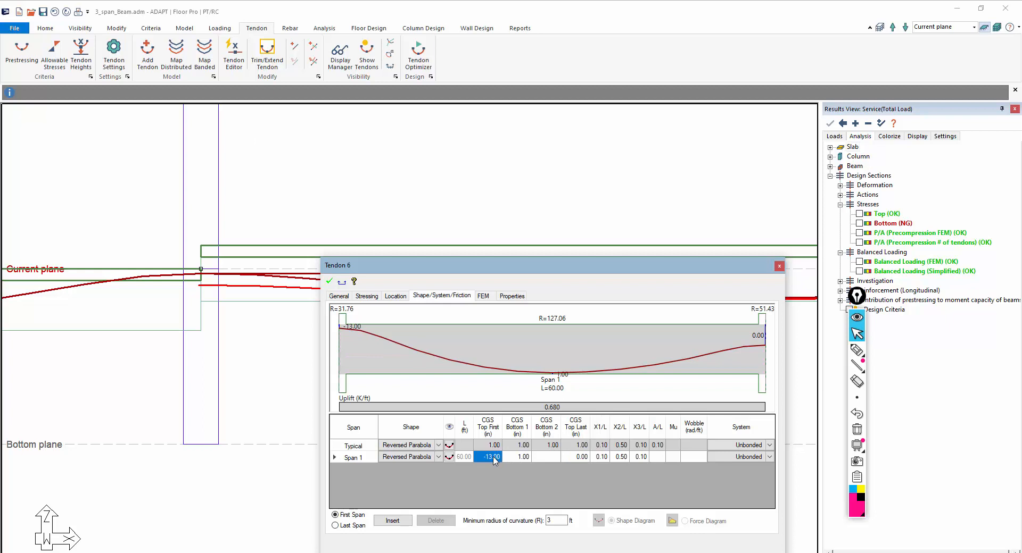
key("BackSpace")
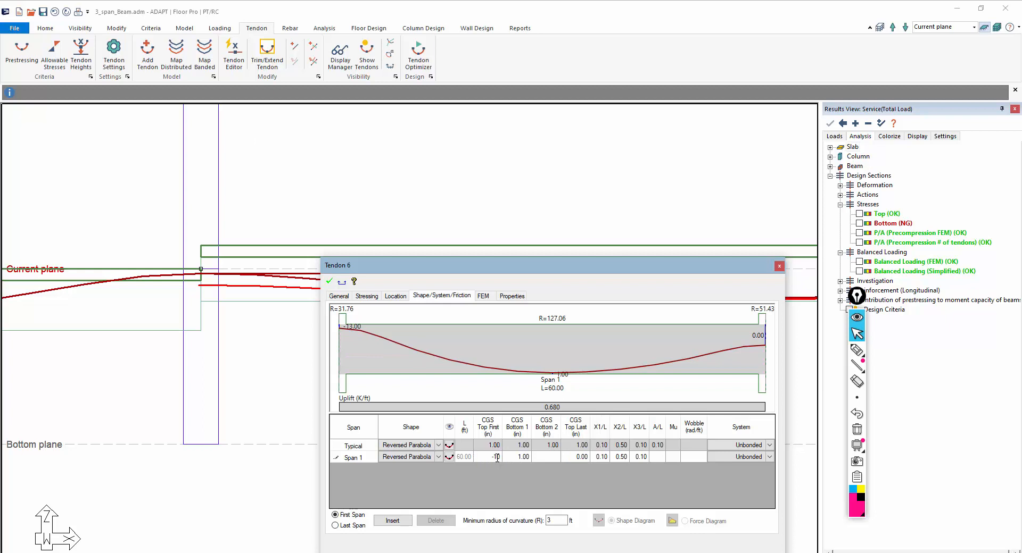
left_click(578, 459)
type("-10")
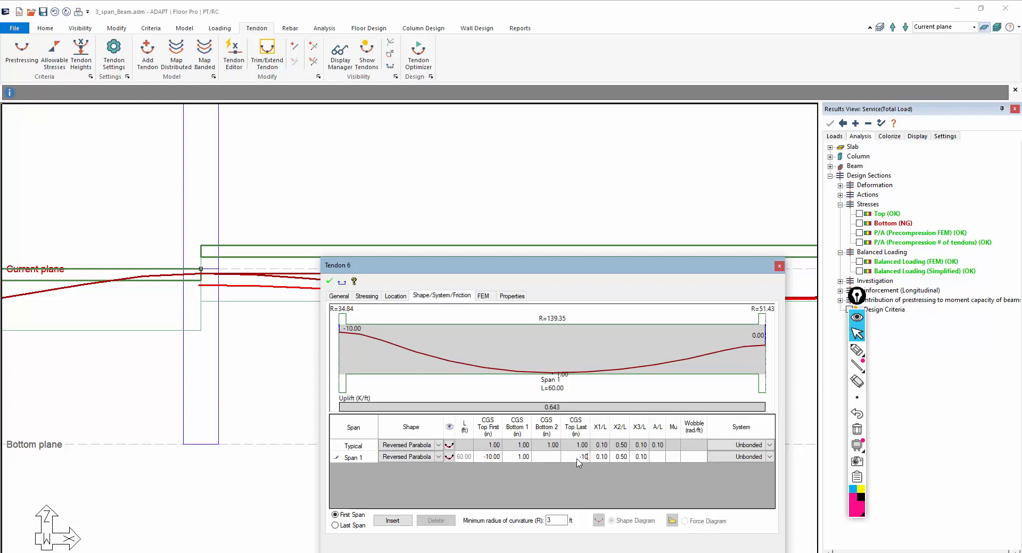
left_click(512, 459)
type("3")
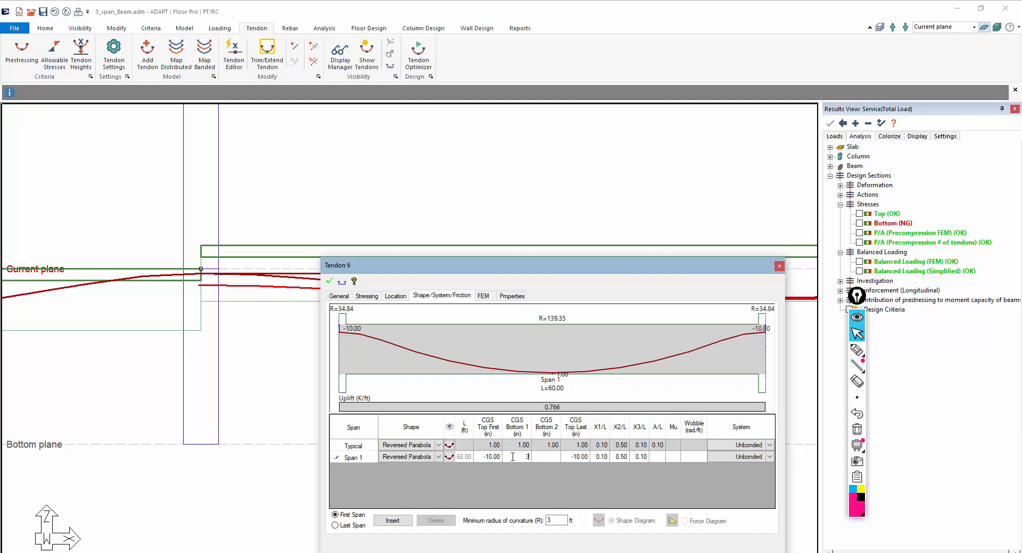
left_click(480, 457)
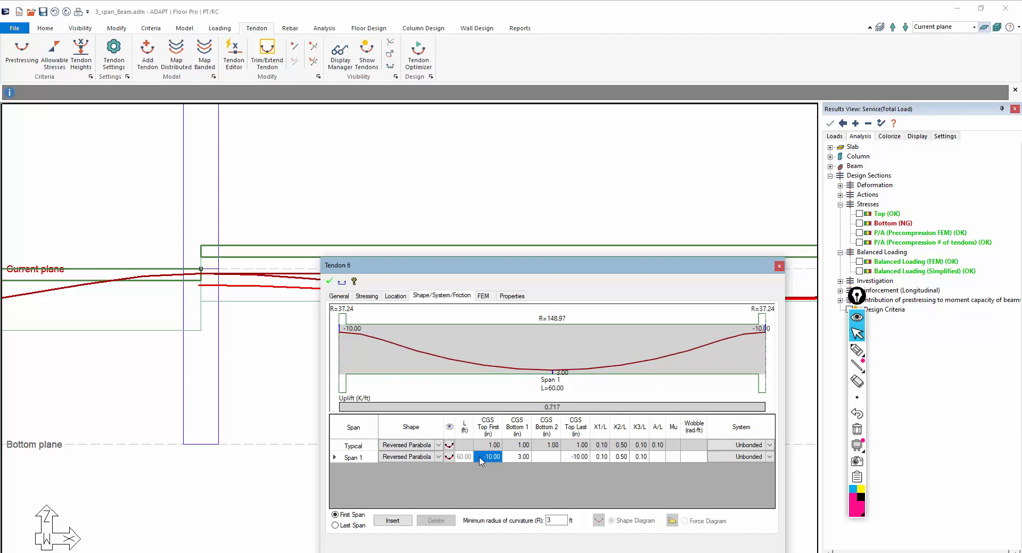
left_click(329, 281)
left_click_drag(410, 266, 175, 426)
key("Escape")
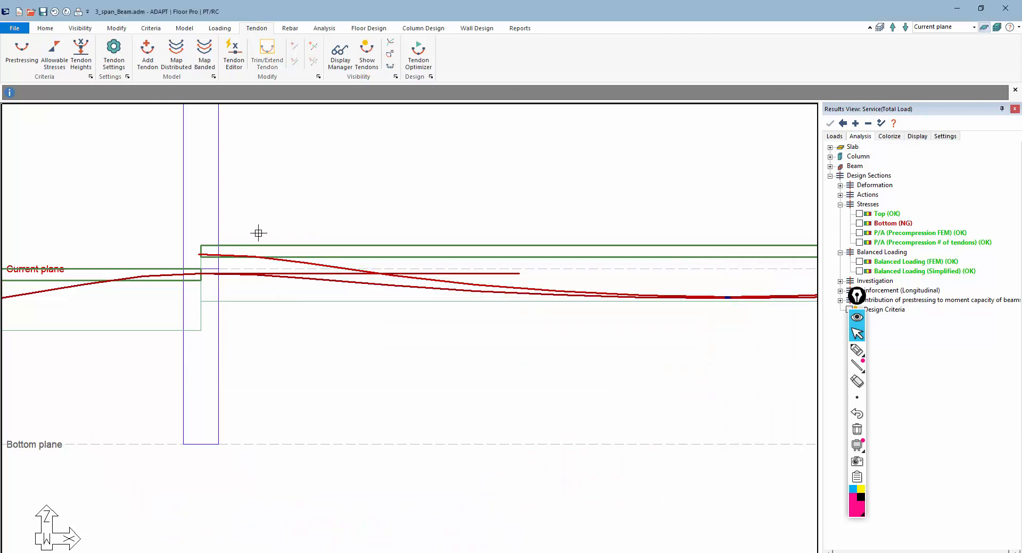
- Check the middle-span tendons in elevation, switch to an isometric view, and open the 3D rendering of the model
scroll(224, 245, "down", 4)
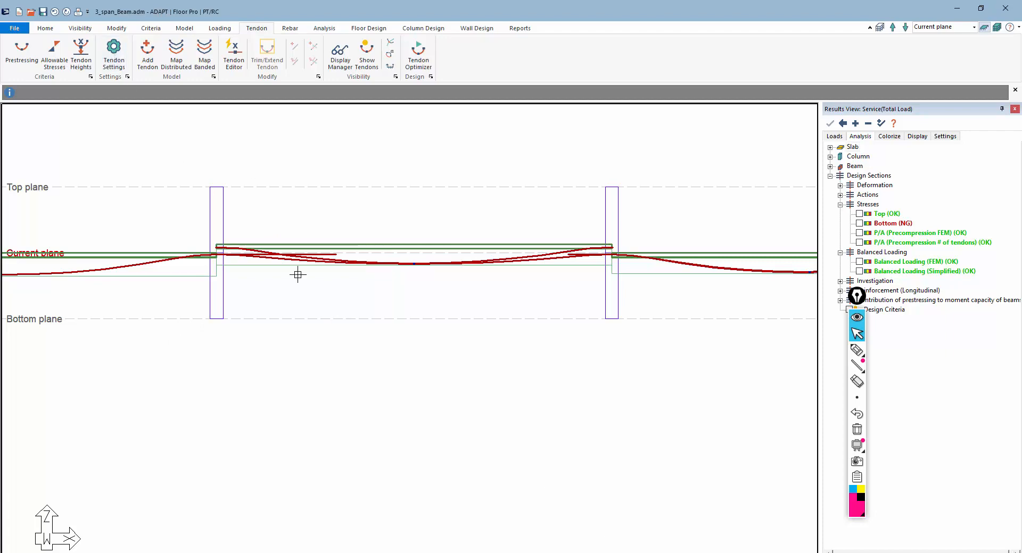
left_click(633, 552)
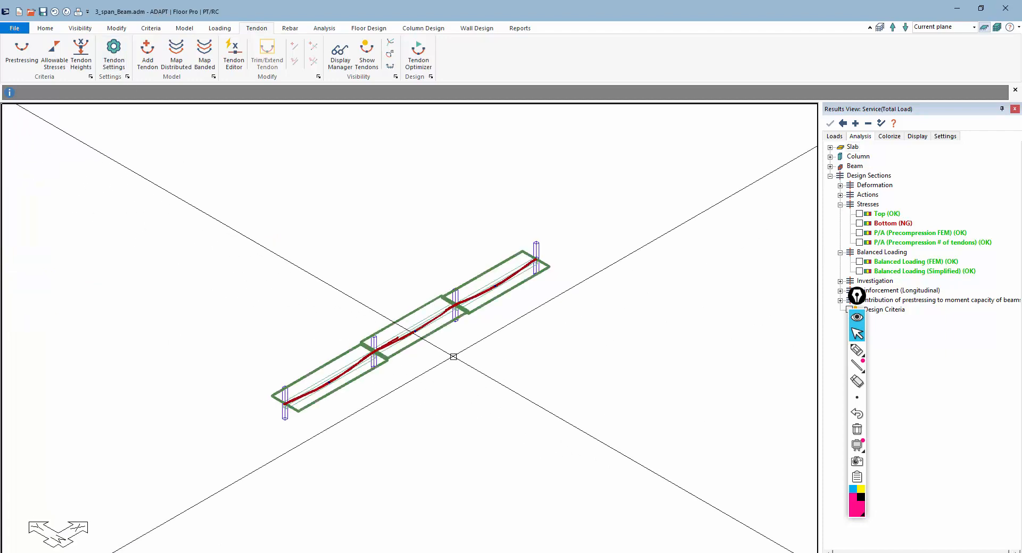
scroll(368, 369, "up", 4)
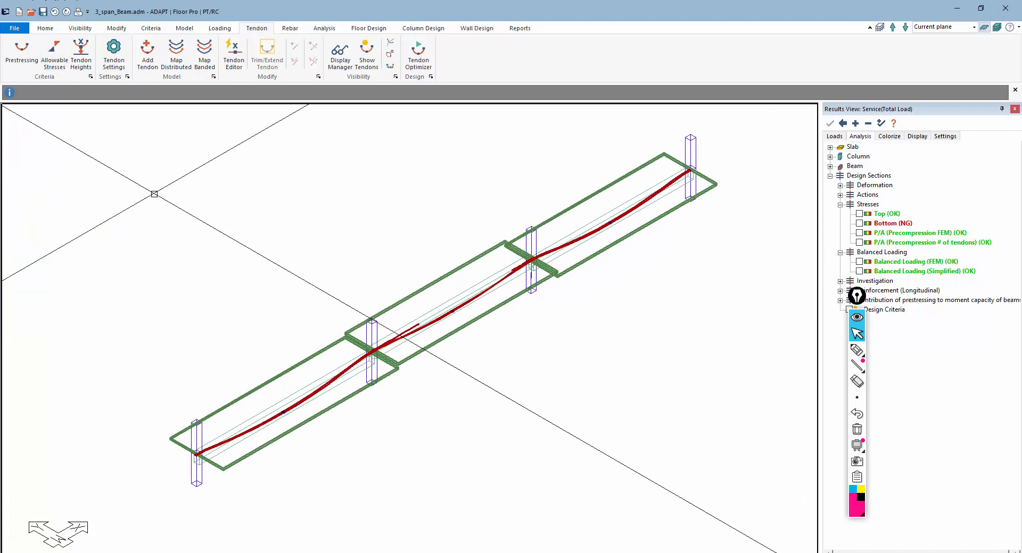
left_click(80, 29)
left_click(132, 62)
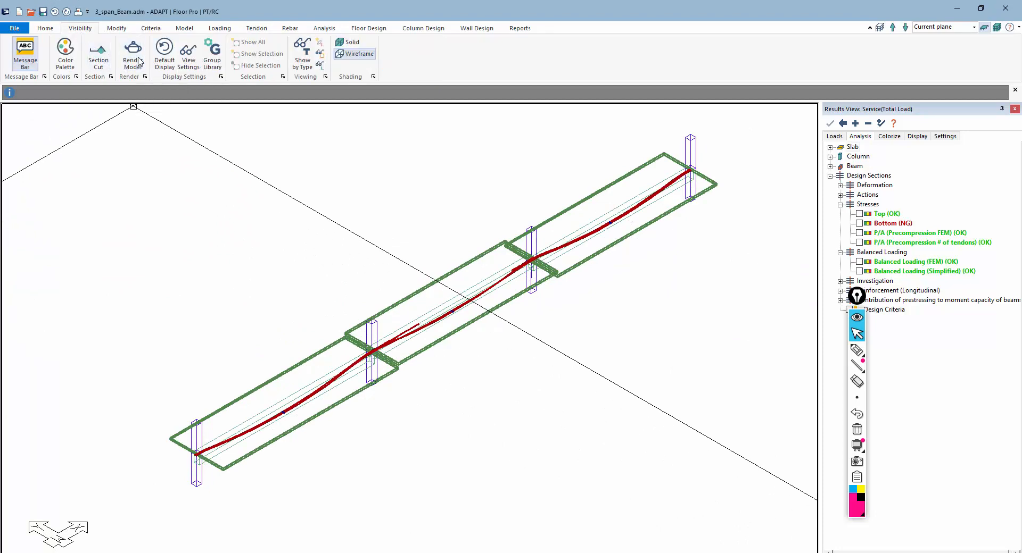
- Display the 3D rendering as wireframe and examine the tendon profiles along the three-span beam
mouse_move(486, 276)
left_mouse_down()
mouse_move(470, 333)
mouse_move(502, 301)
mouse_move(502, 318)
left_mouse_up()
scroll(429, 373, "up", 4)
left_click(254, 20)
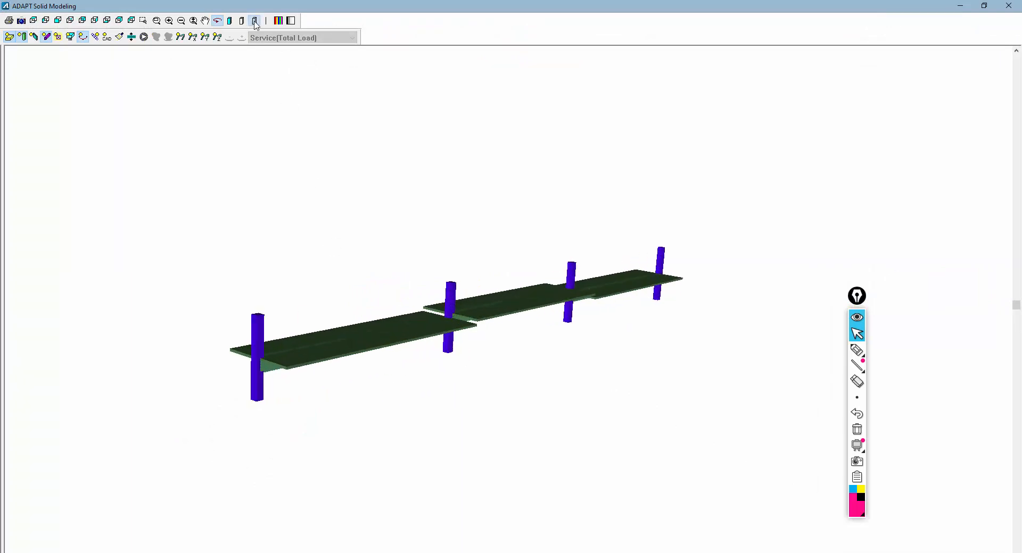
left_click_drag(251, 266, 404, 281)
scroll(405, 298, "up", 3)
scroll(400, 315, "up", 3)
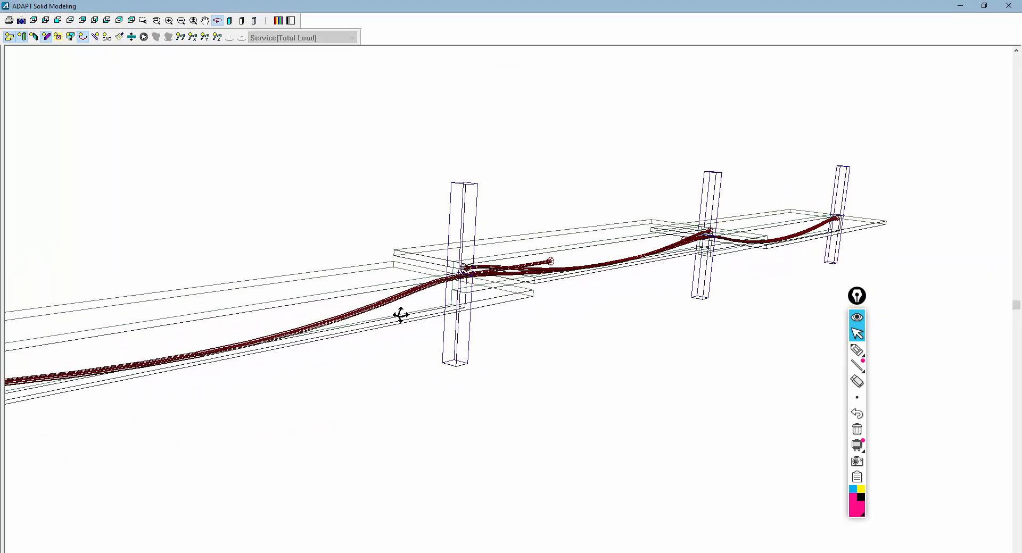
scroll(399, 315, "down", 3)
- Hide the columns in the 3D rendering, inspect the tendons from another angle, and close the rendering
left_click(22, 38)
left_click_drag(237, 227, 234, 224)
key("F9")
left_click_drag(422, 233, 449, 256)
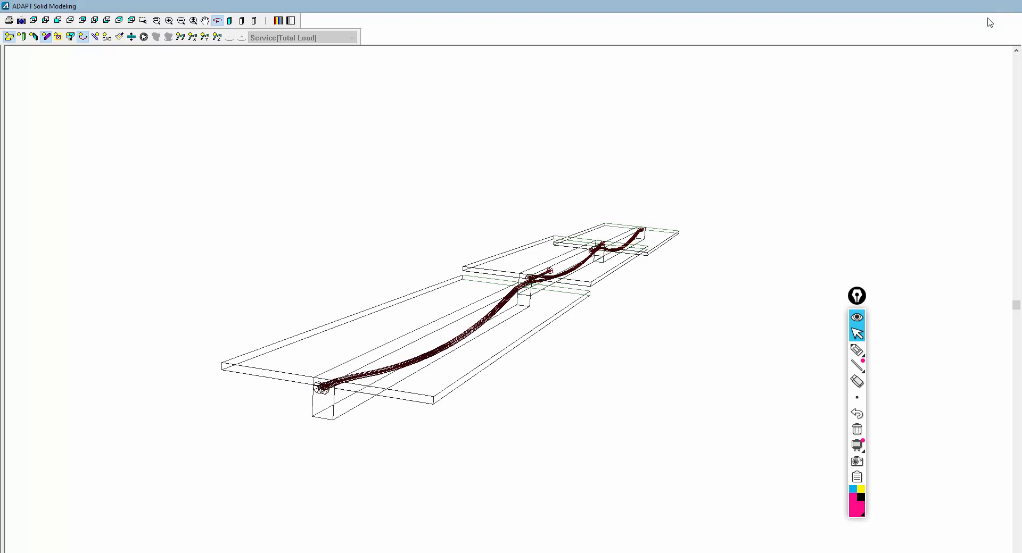
left_click(1009, 5)
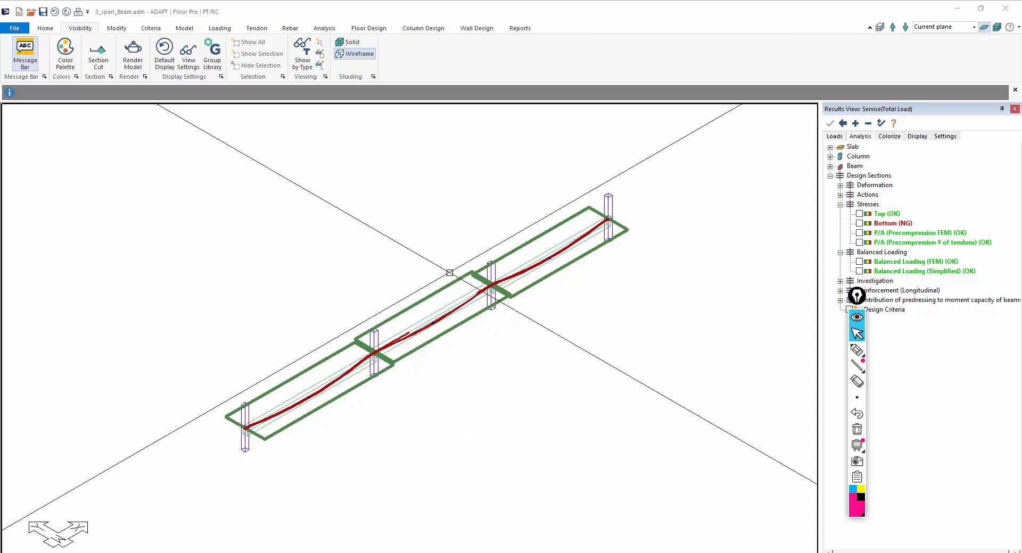
- Run the analysis for all five load combinations with uncracked stiffness and save the solution
middle_click_drag(431, 264, 444, 255)
left_click_drag(857, 295, 881, 454)
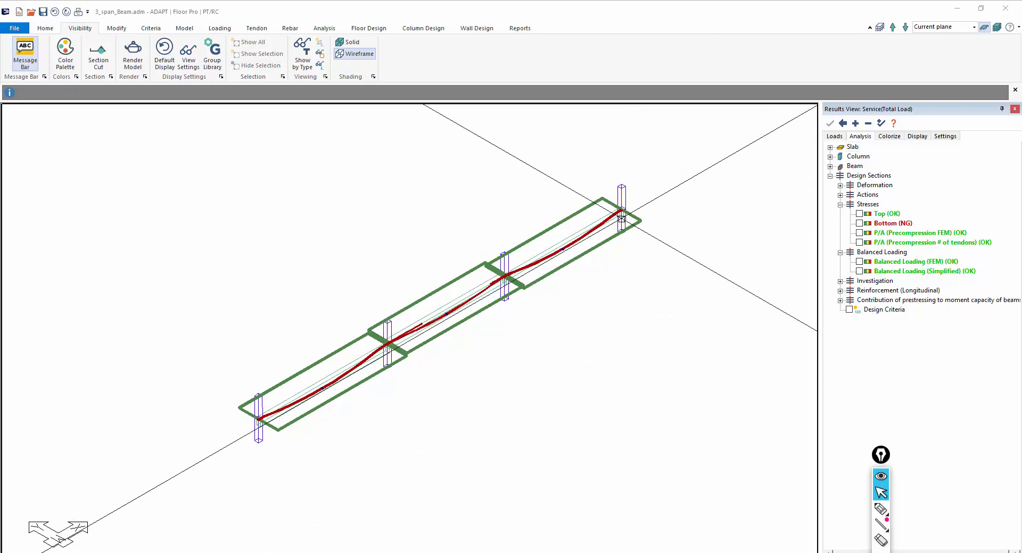
scroll(622, 251, "down", 1)
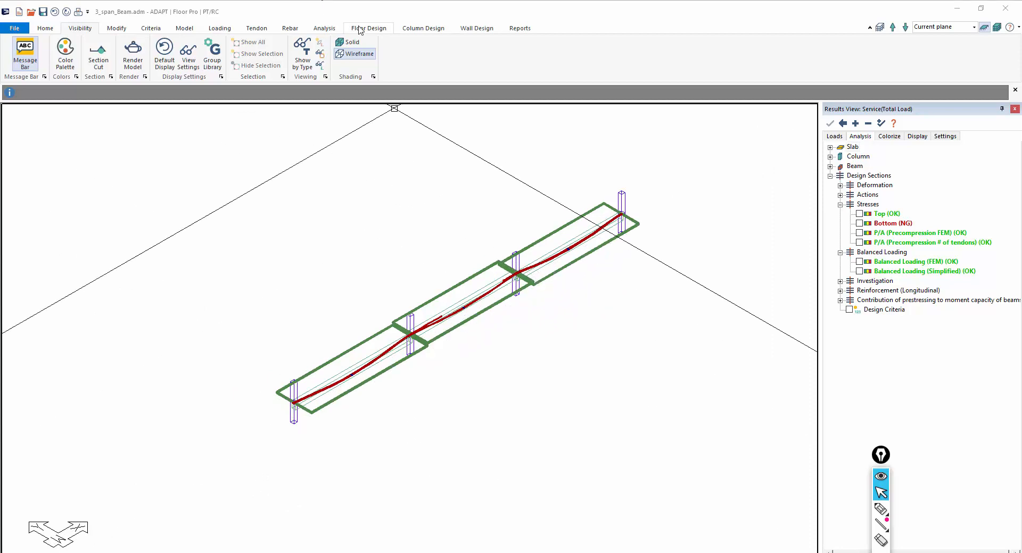
left_click(324, 28)
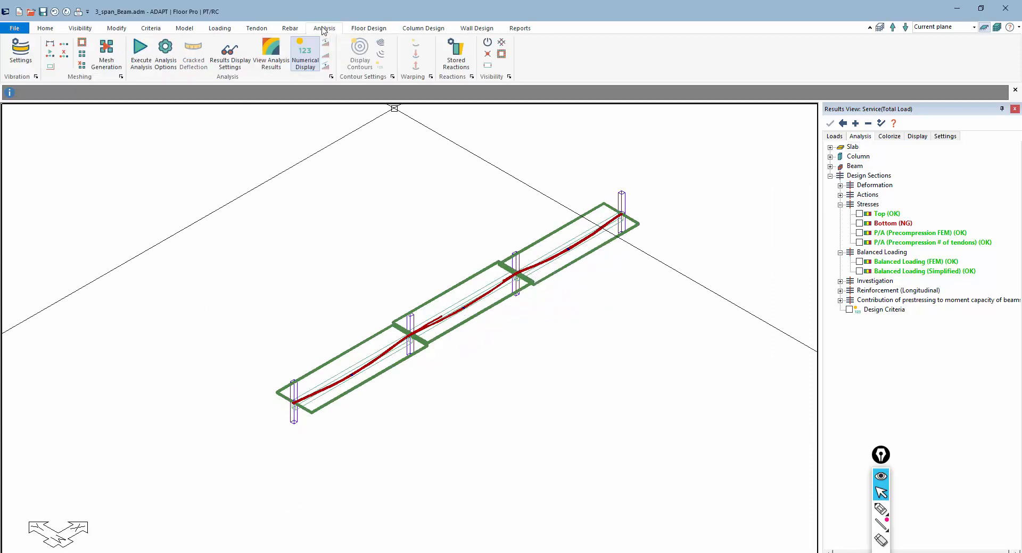
left_click(141, 50)
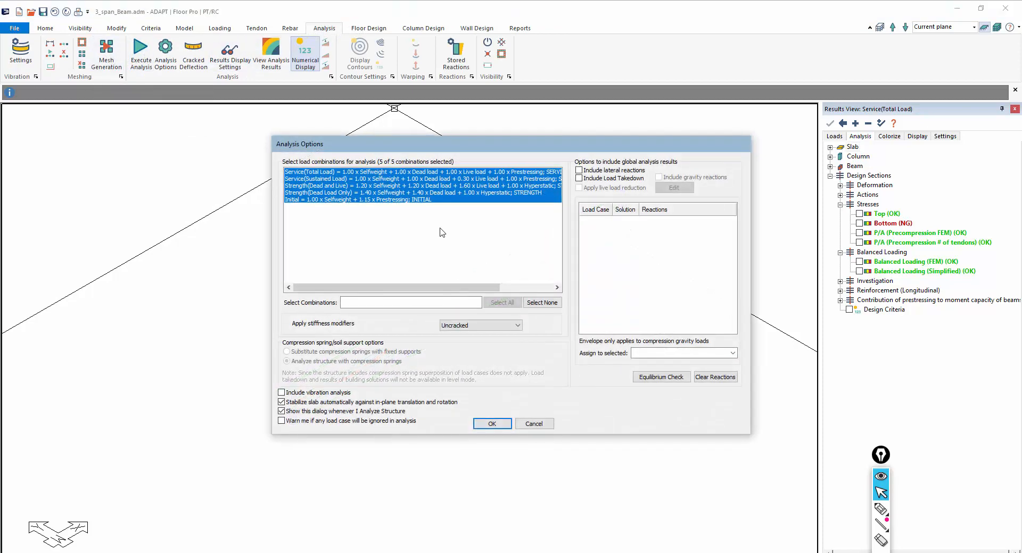
left_click(492, 424)
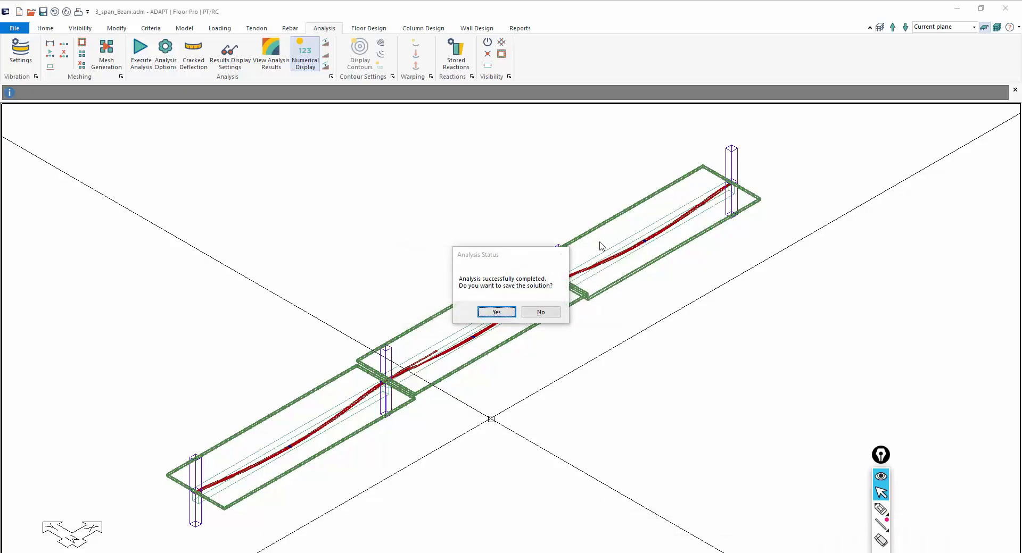
left_click(505, 312)
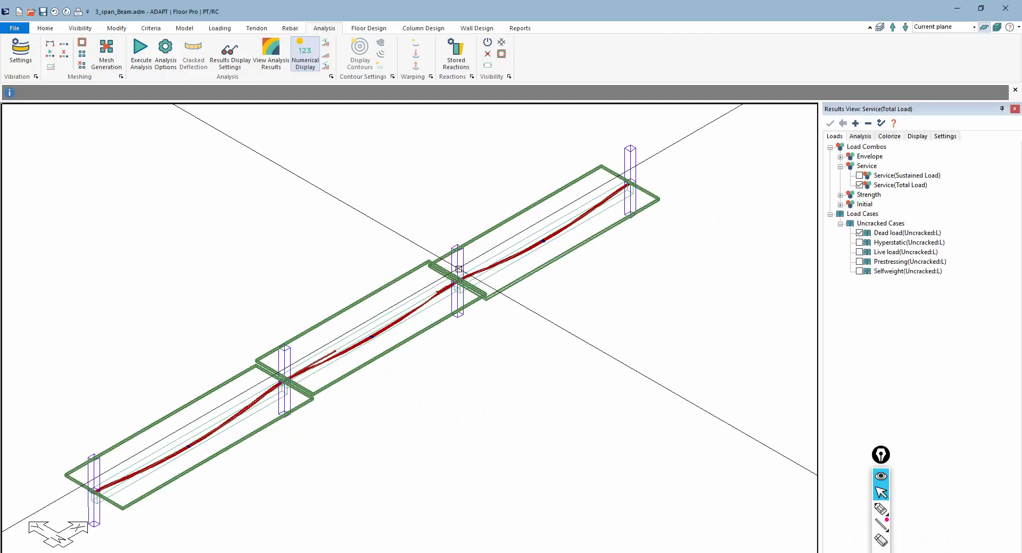
- Design the beam's sections with the revised tendons and save the design results
left_click(369, 29)
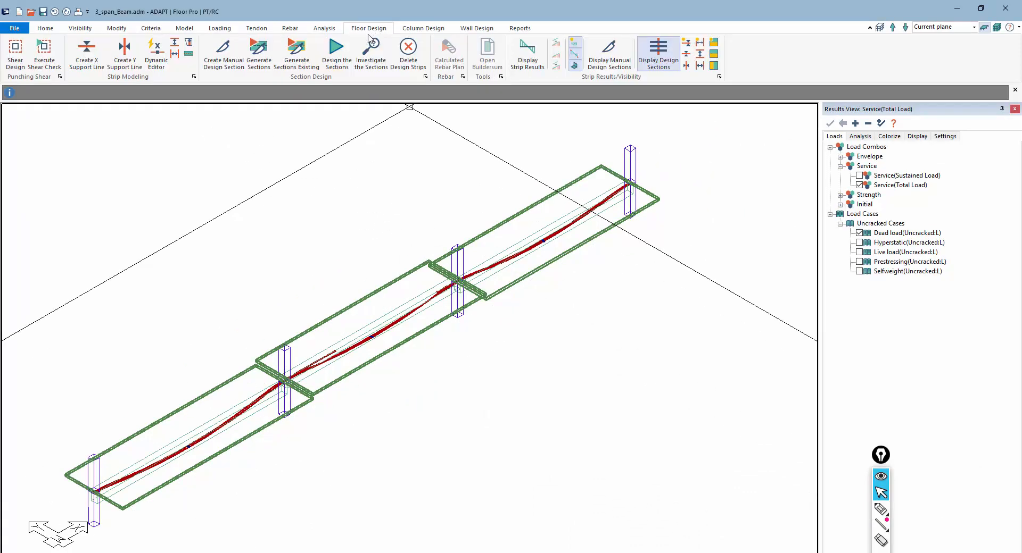
left_click(335, 49)
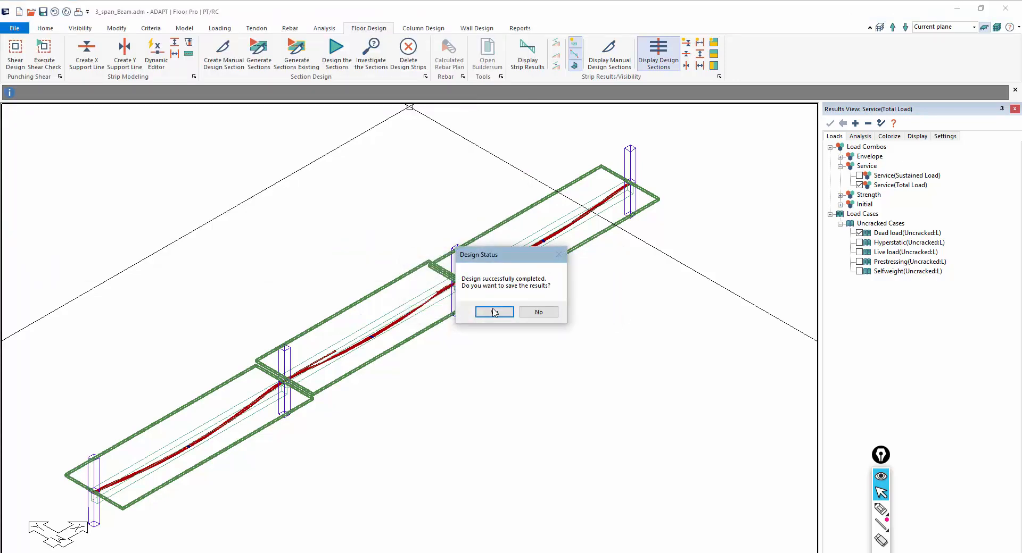
left_click(494, 312)
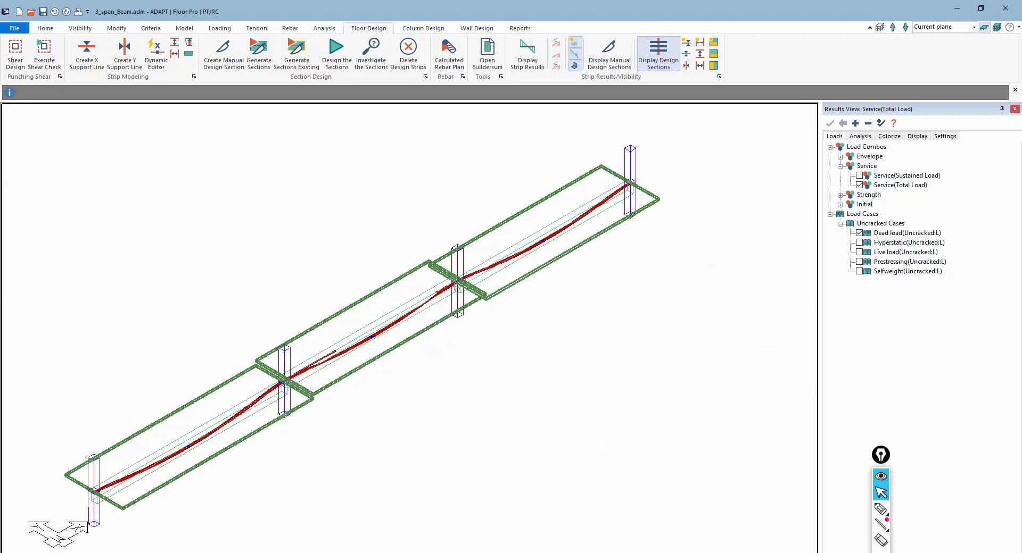
- Switch the model to a plan view and hide the tendons
left_click(612, 552)
scroll(574, 339, "down", 2)
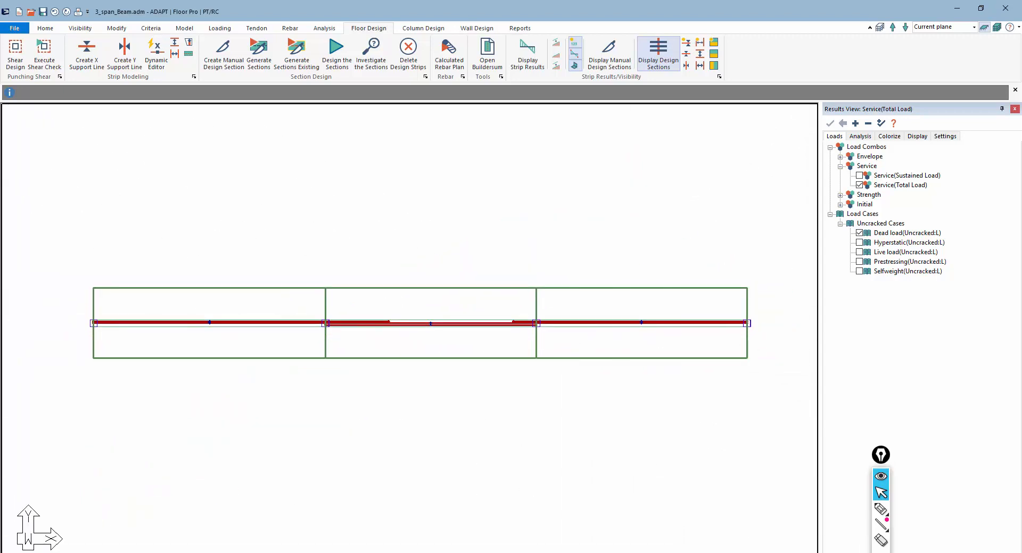
left_click(212, 552)
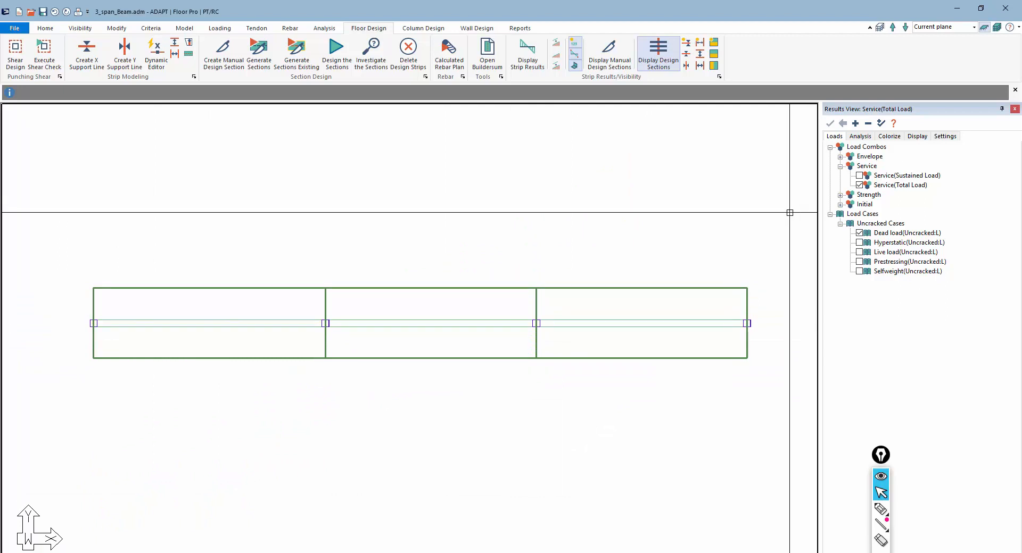
- Display the design sections' Z-Translation for Service(Total Load) and examine the deflection along all three spans
left_click(858, 137)
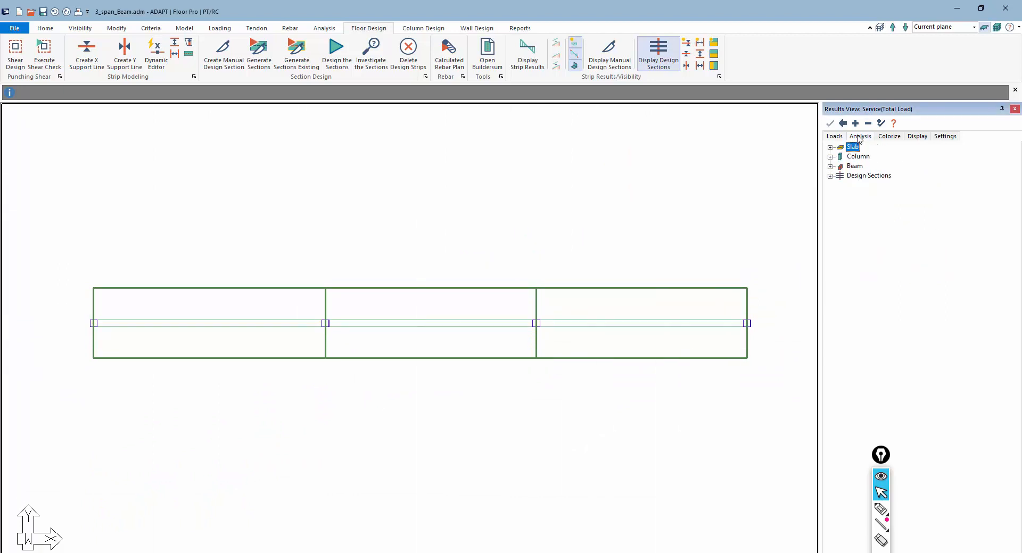
left_click(829, 176)
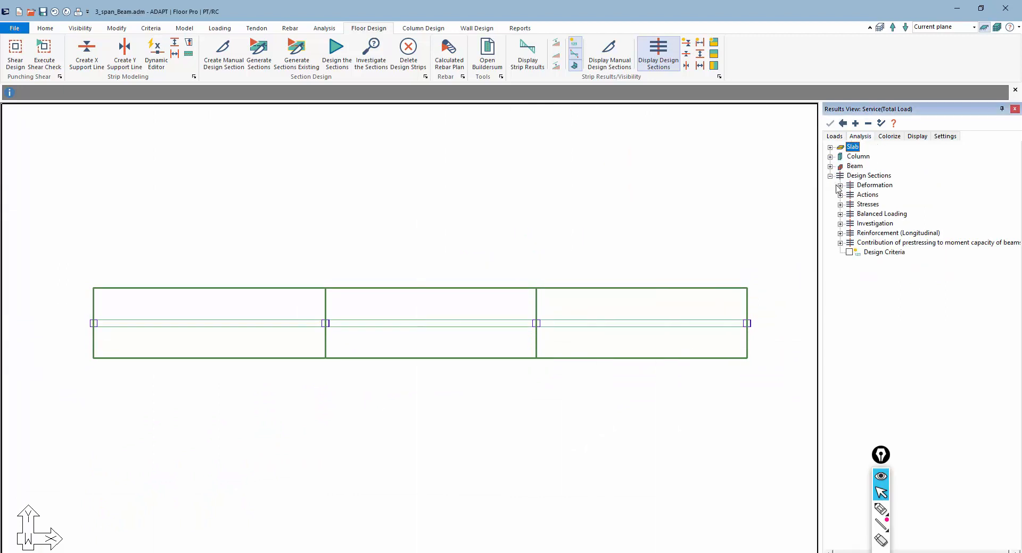
left_click(840, 186)
left_click(859, 195)
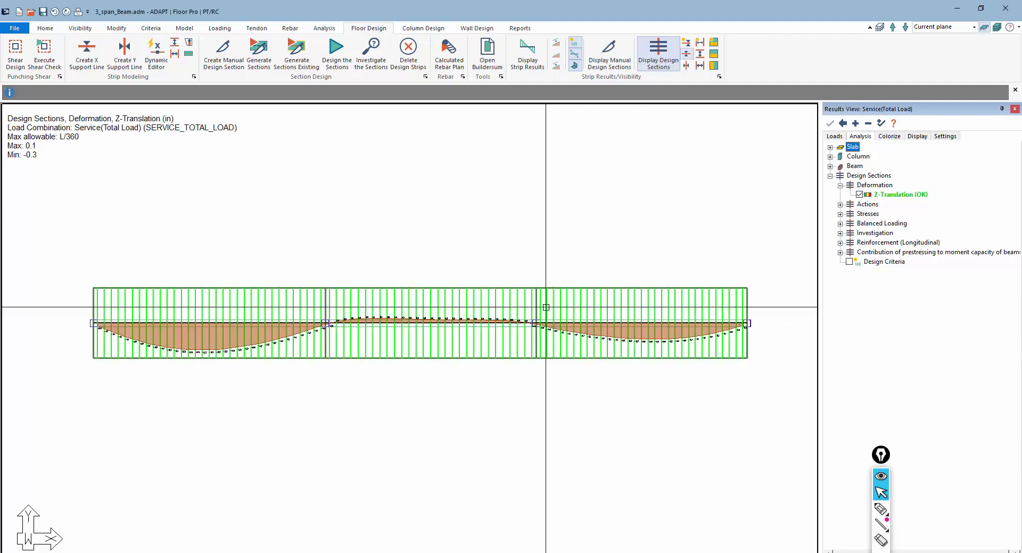
scroll(314, 399, "up", 1)
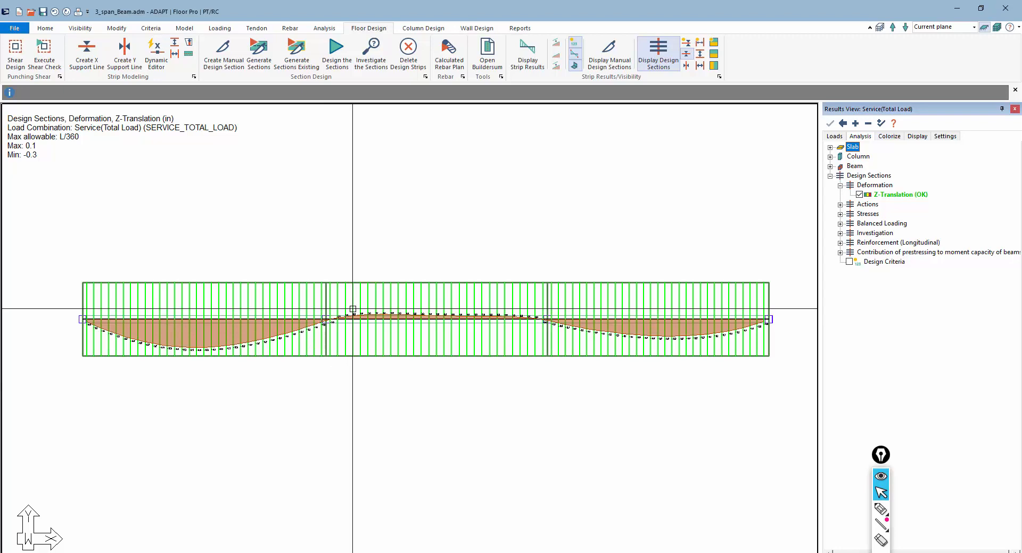
scroll(201, 371, "up", 2)
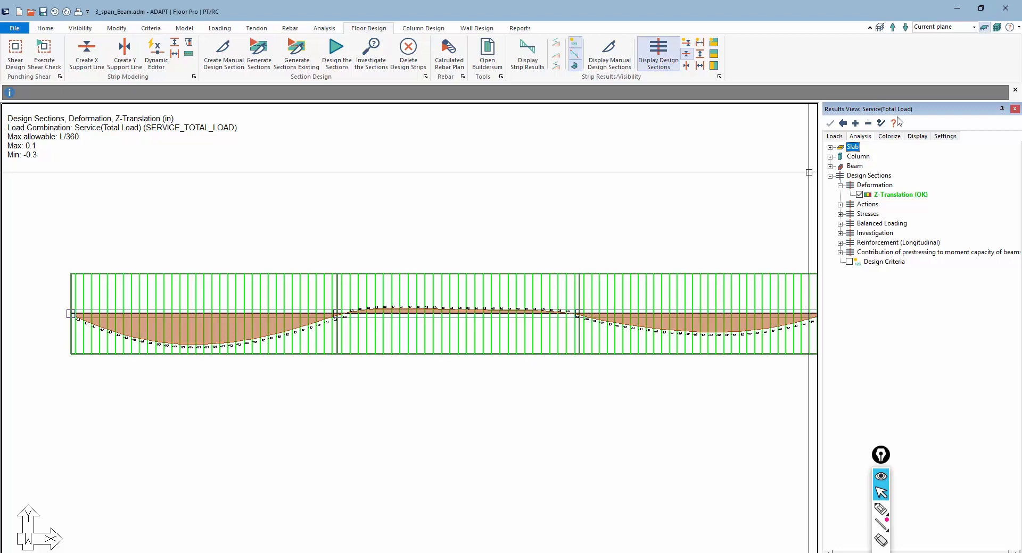
scroll(306, 285, "down", 1)
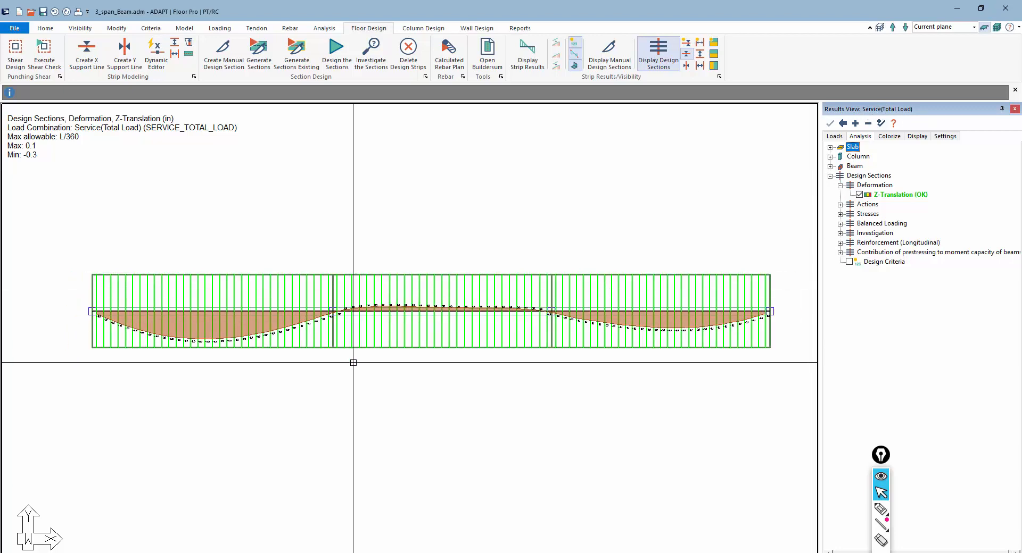
scroll(319, 346, "up", 2)
scroll(262, 319, "down", 1)
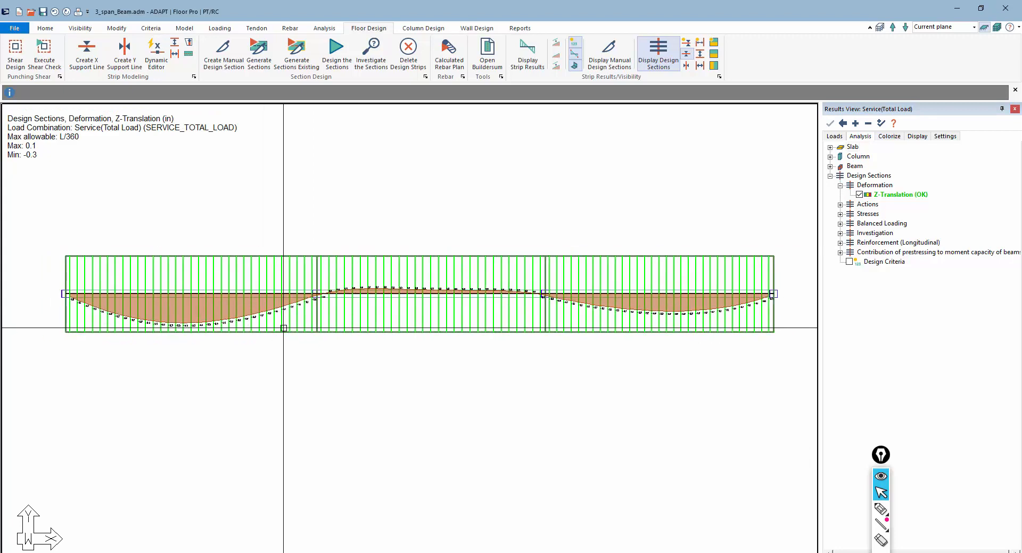
- Add a long-term deflection combination to the load combinations, accepting the default creep and shrinkage factor
left_click(213, 29)
left_click(47, 53)
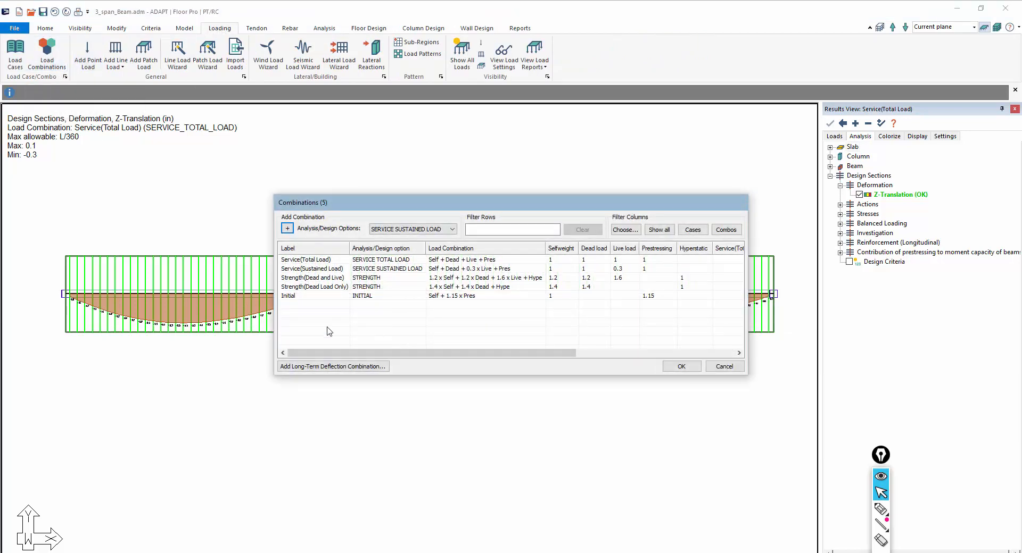
left_click(353, 368)
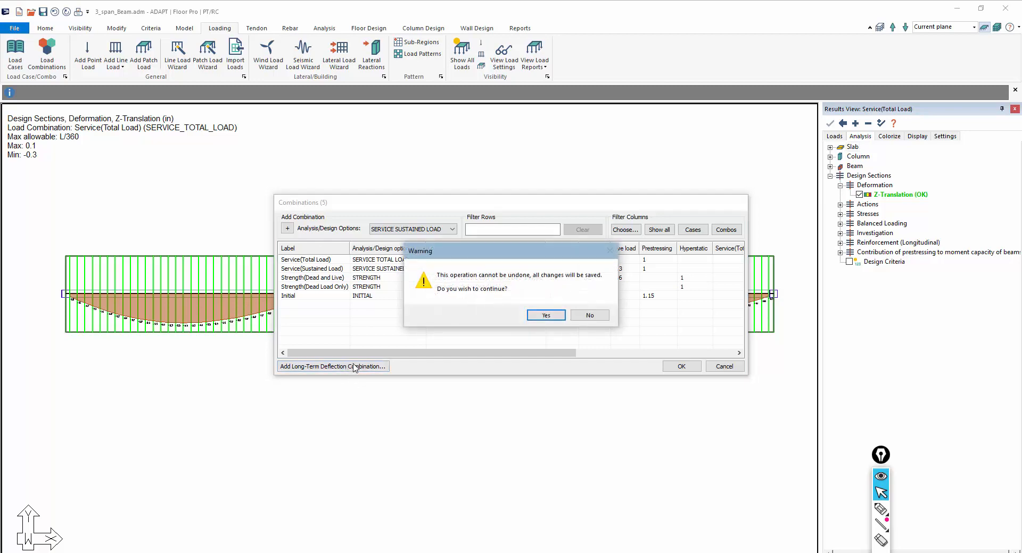
left_click(543, 316)
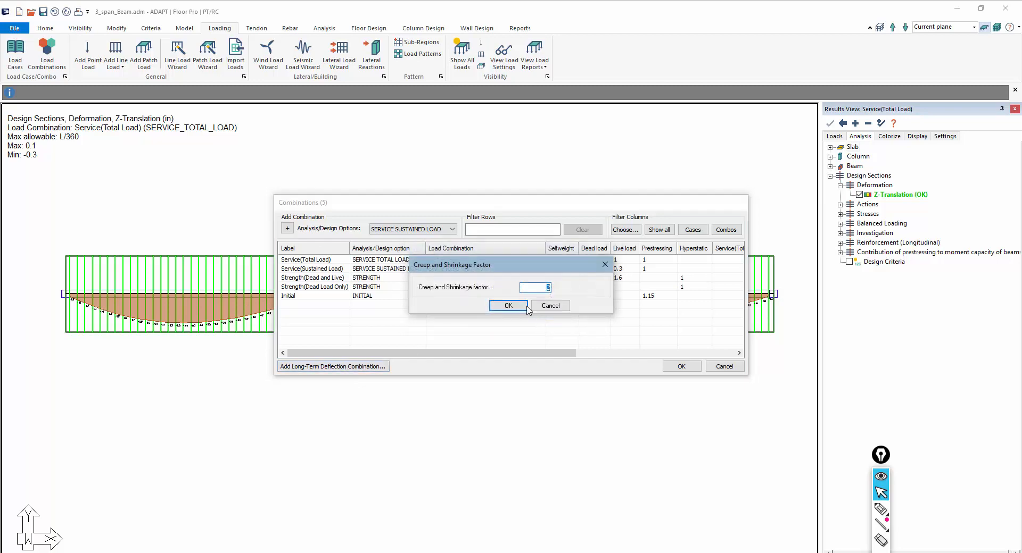
left_click(525, 305)
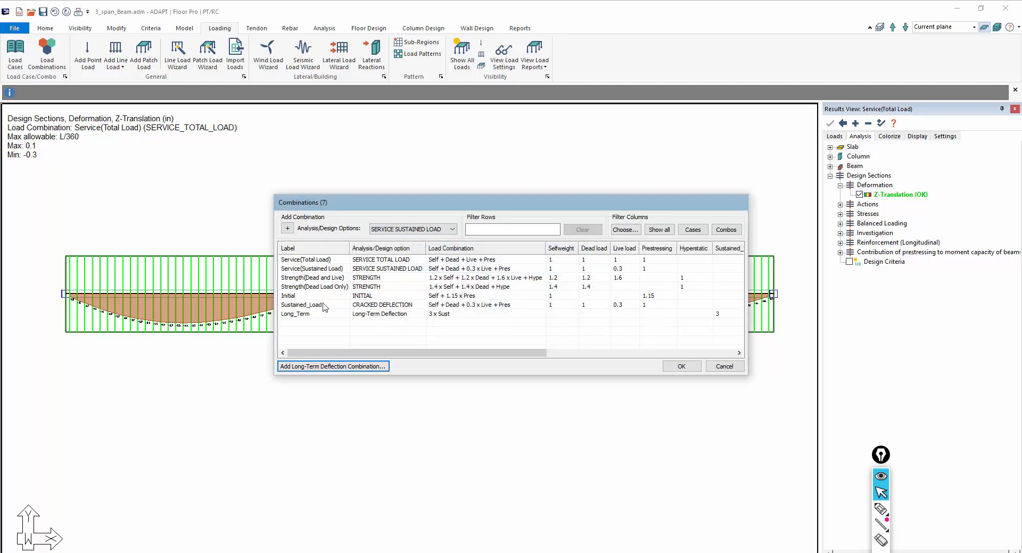
- Review the Sustained_Load cracked deflection and Long_Term combinations, and accept the combination list
double_click(303, 306)
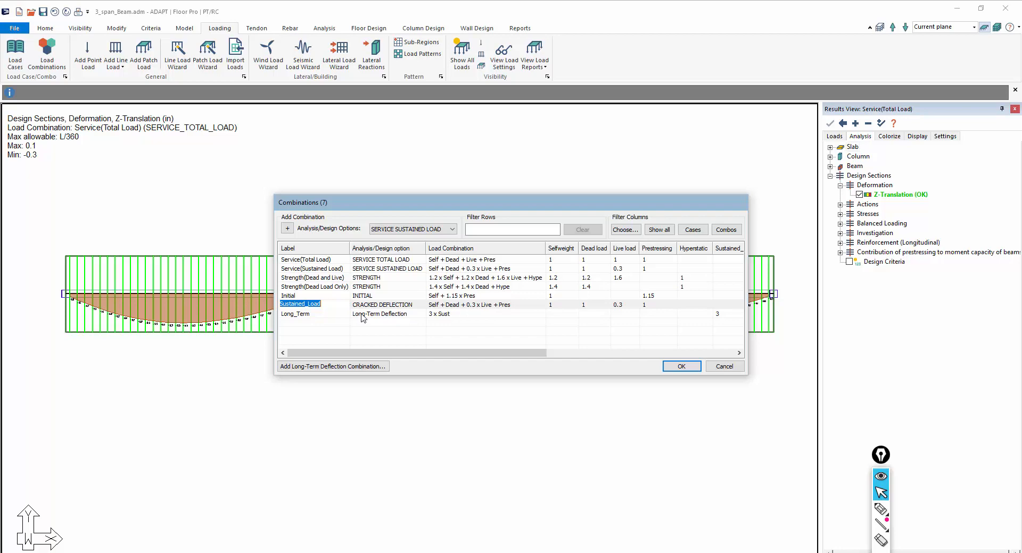
left_click(395, 316)
left_click(384, 316)
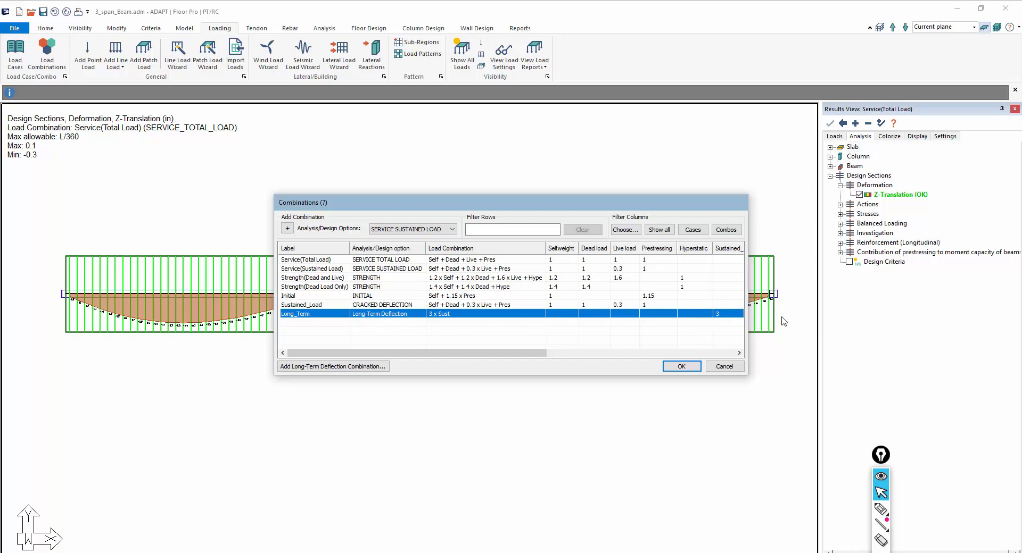
double_click(287, 305)
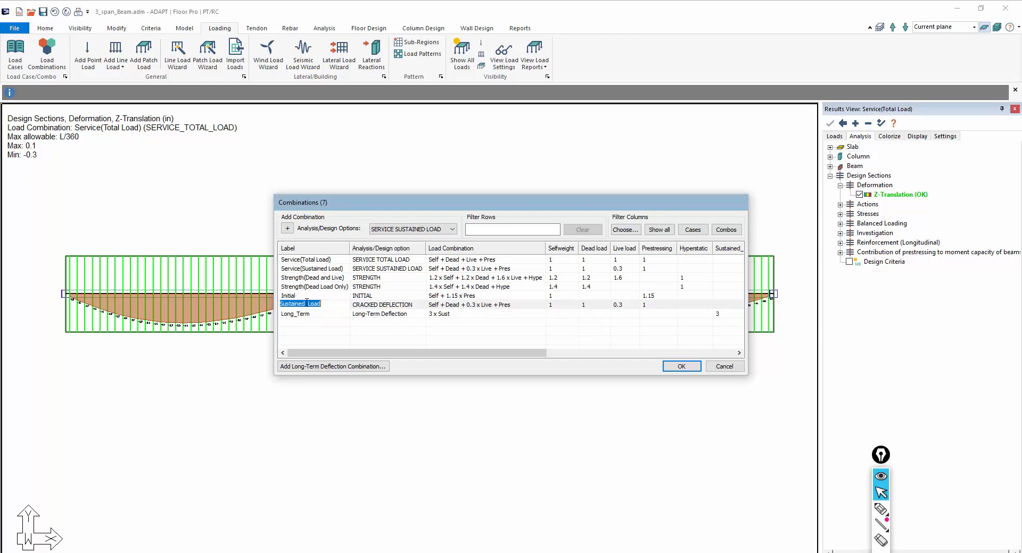
left_click(681, 366)
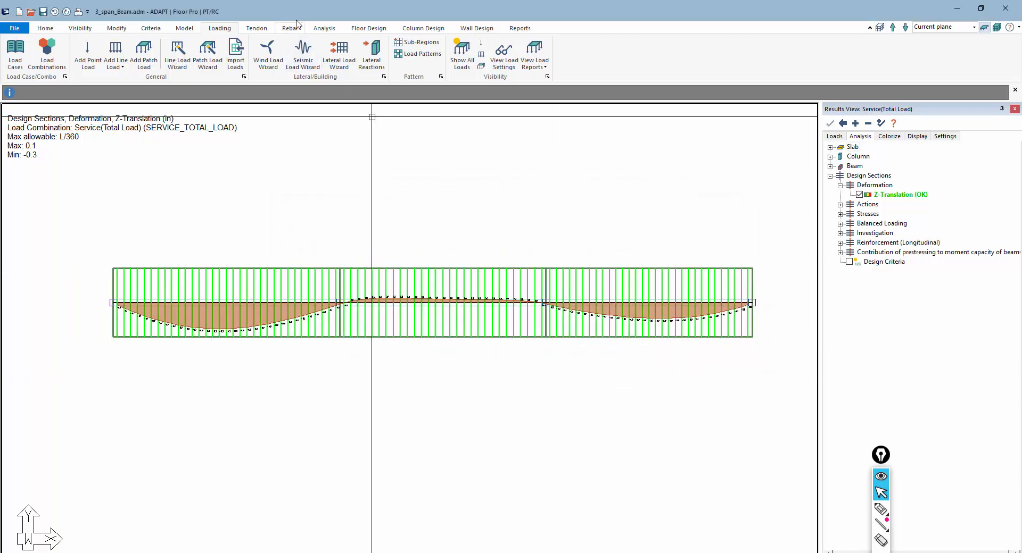
- Rerun the analysis with the added deflection combinations and save the solution
left_click(322, 28)
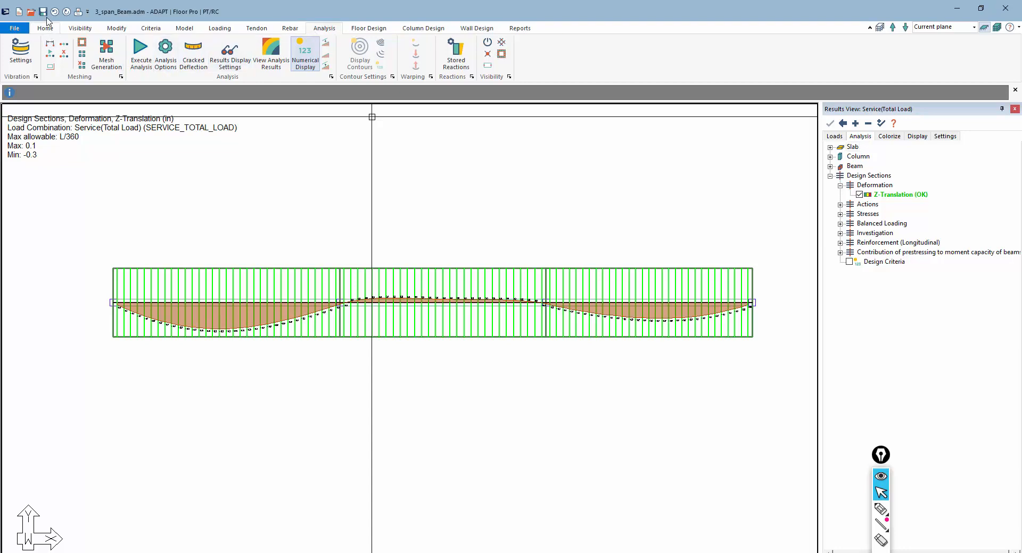
left_click(140, 49)
left_click(495, 425)
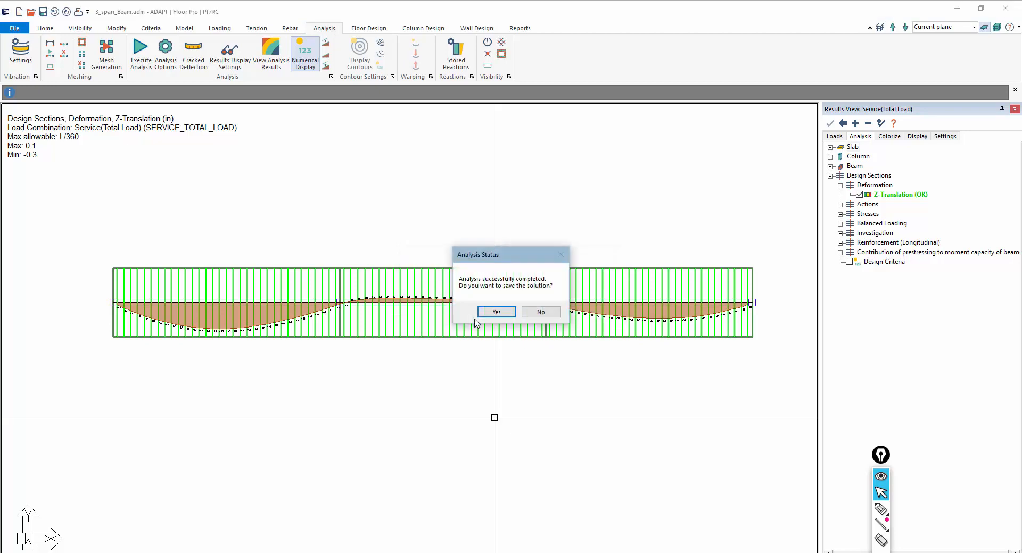
left_click(486, 311)
- Redesign the sections using the updated analysis and save the design results
left_click(369, 28)
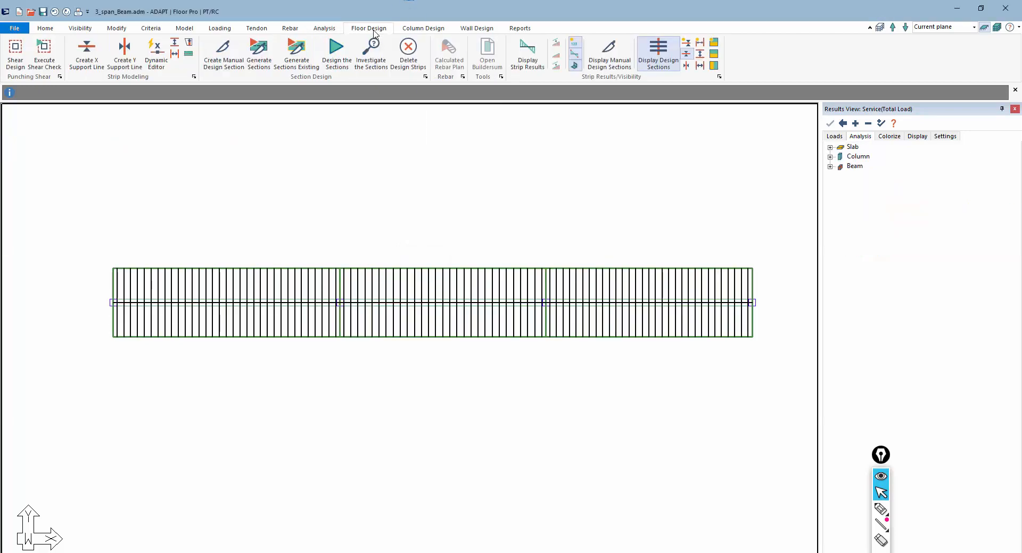
left_click(336, 53)
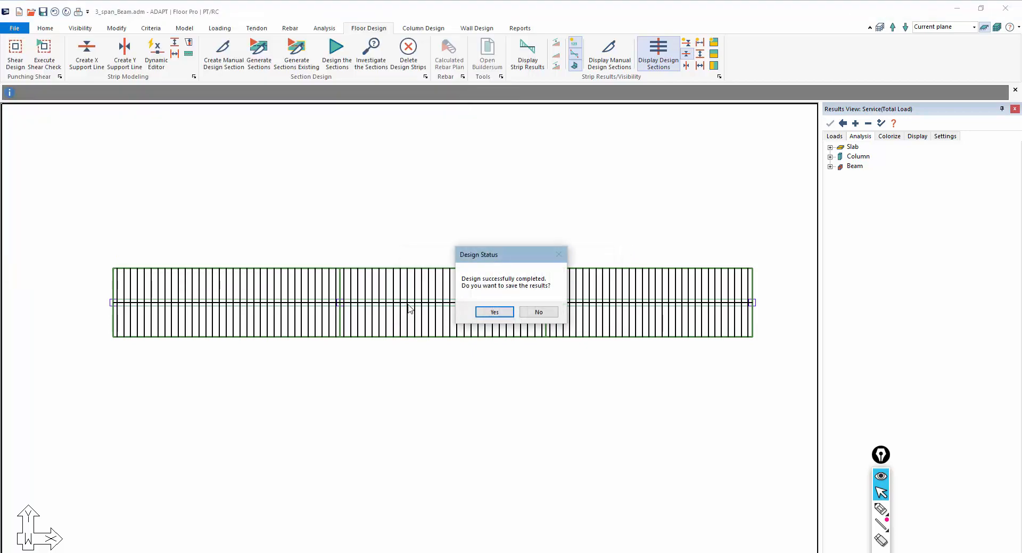
left_click(494, 312)
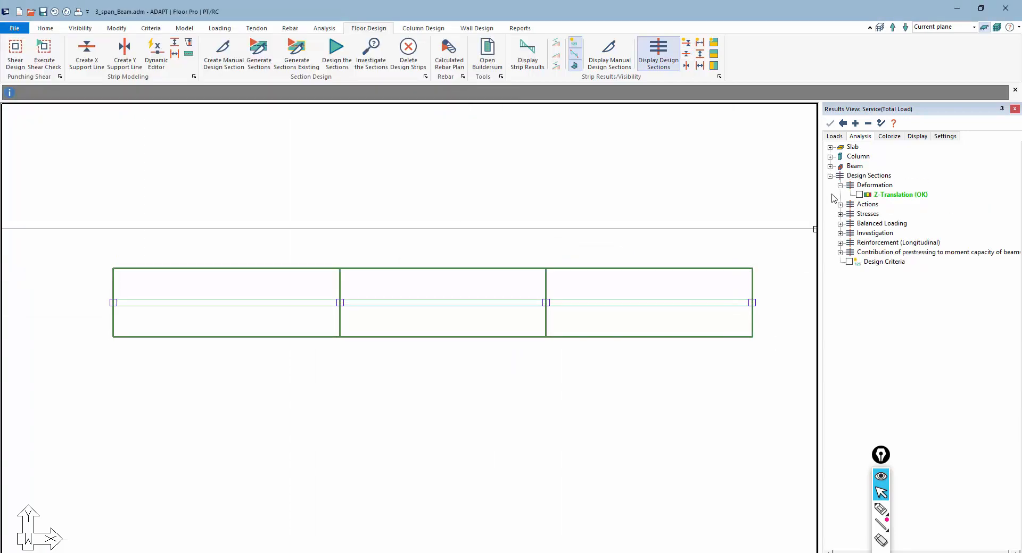
- Display the design-section Z-Translation for the cracked_Long_Term combination
left_click(835, 137)
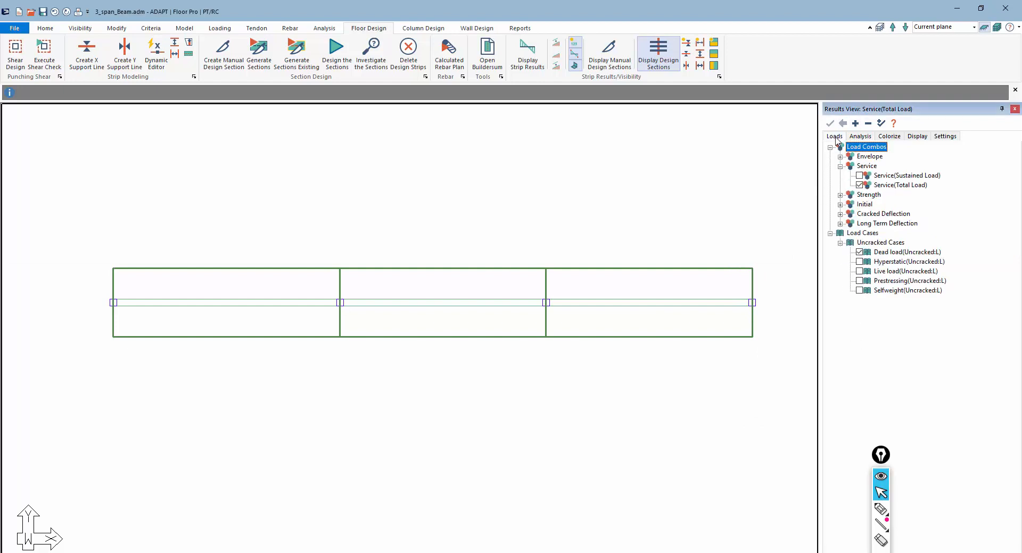
left_click(840, 213)
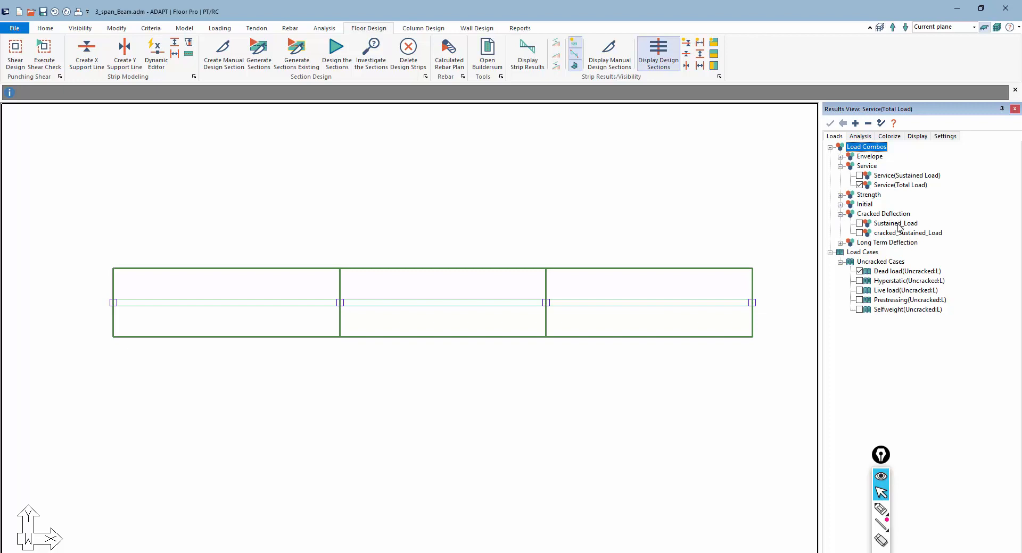
left_click(840, 243)
left_click(859, 262)
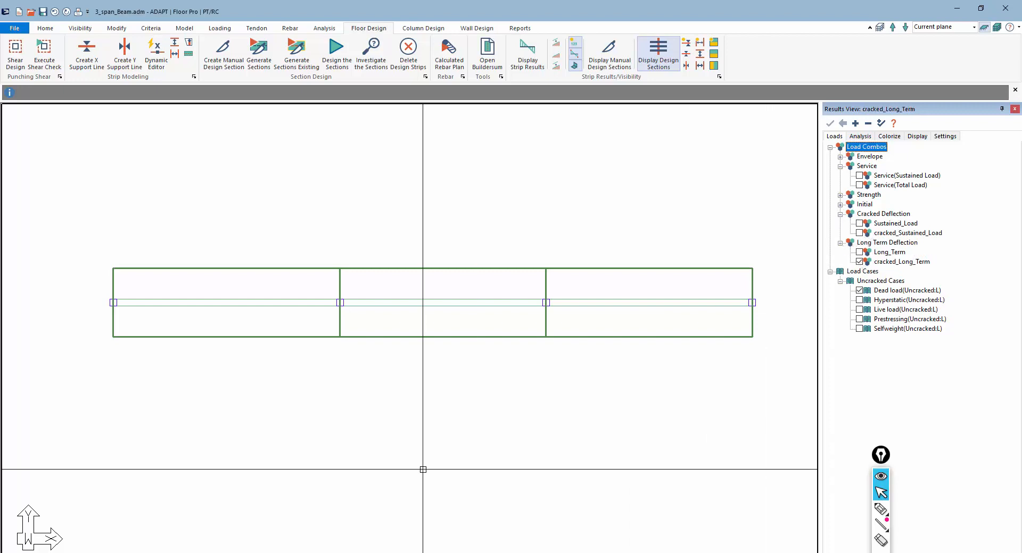
left_click(860, 137)
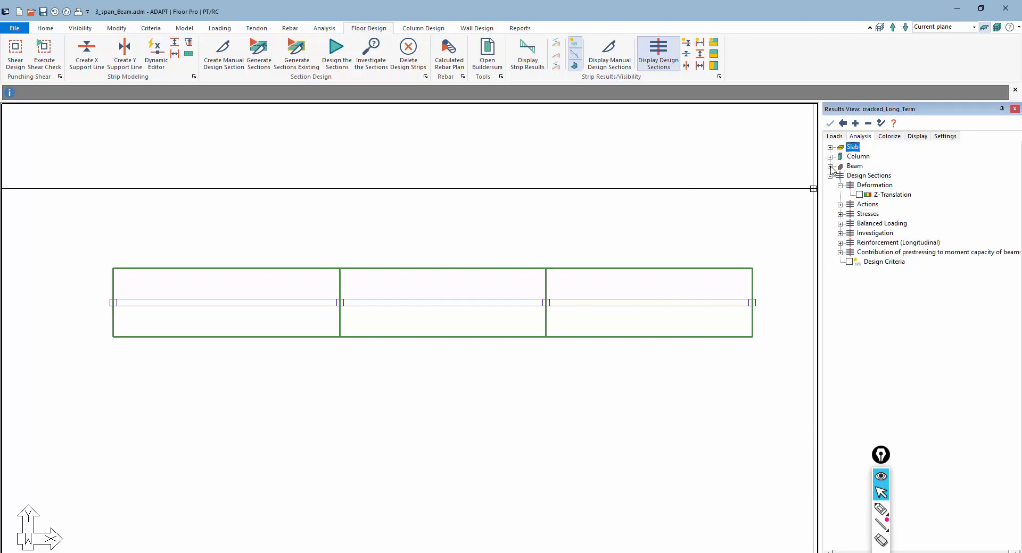
left_click(859, 194)
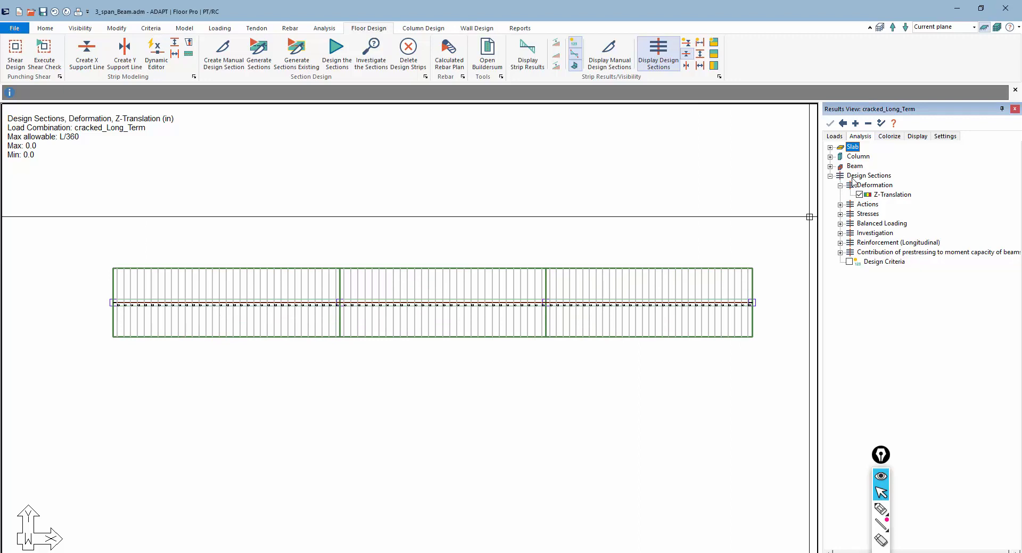
- Switch the design-section Z-Translation to the Long_Term combination and examine the deflection values along all three spans
left_click(834, 137)
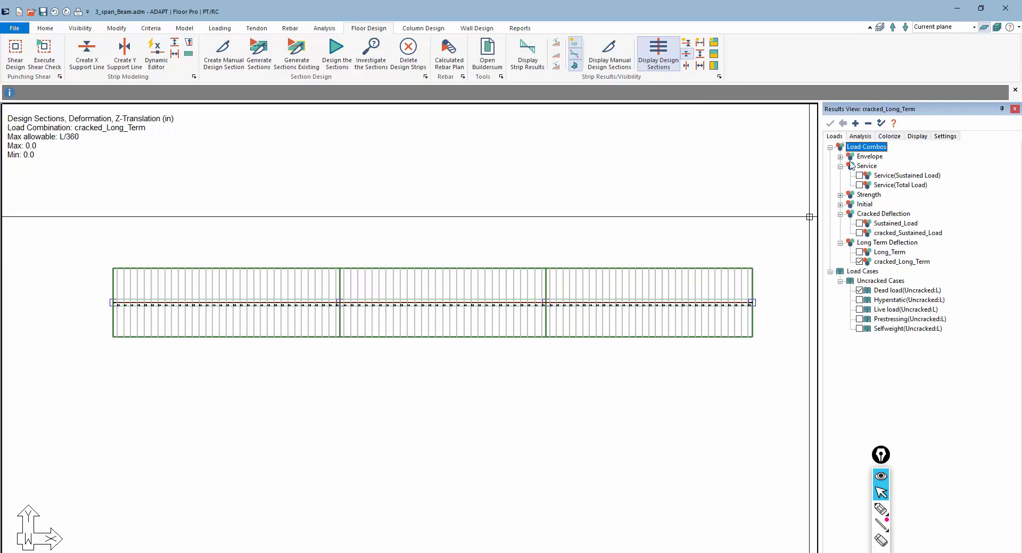
left_click(860, 252)
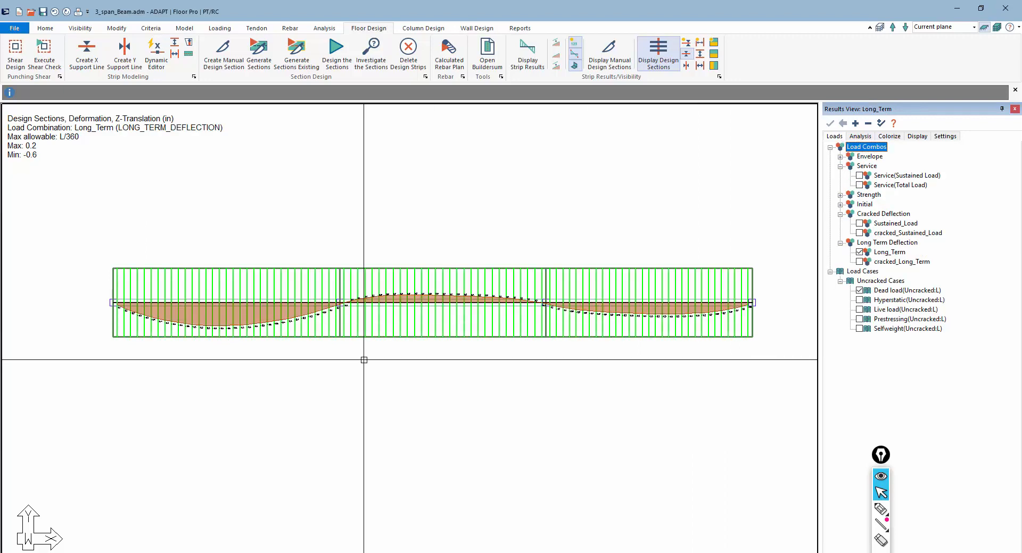
scroll(178, 347, "up", 5)
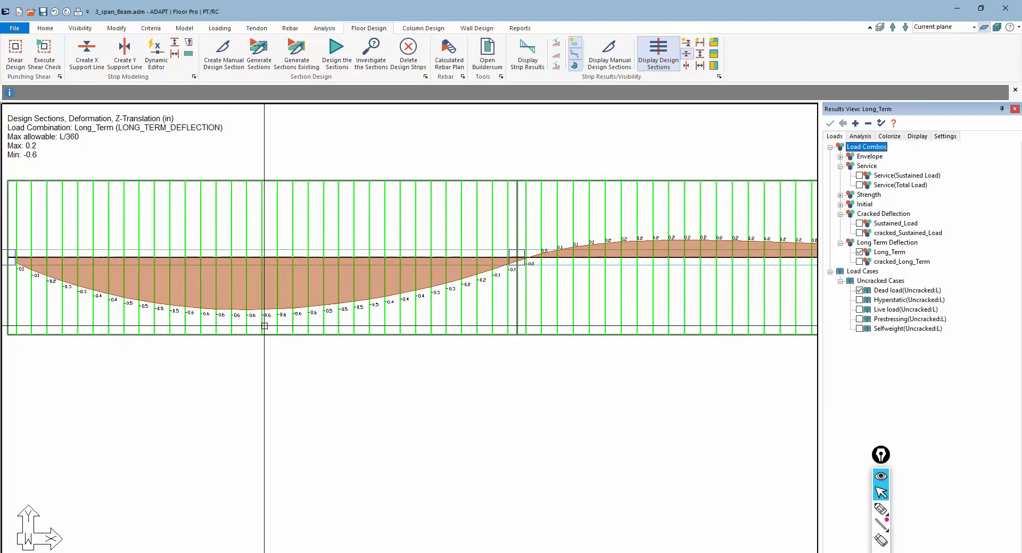
scroll(240, 324, "down", 2)
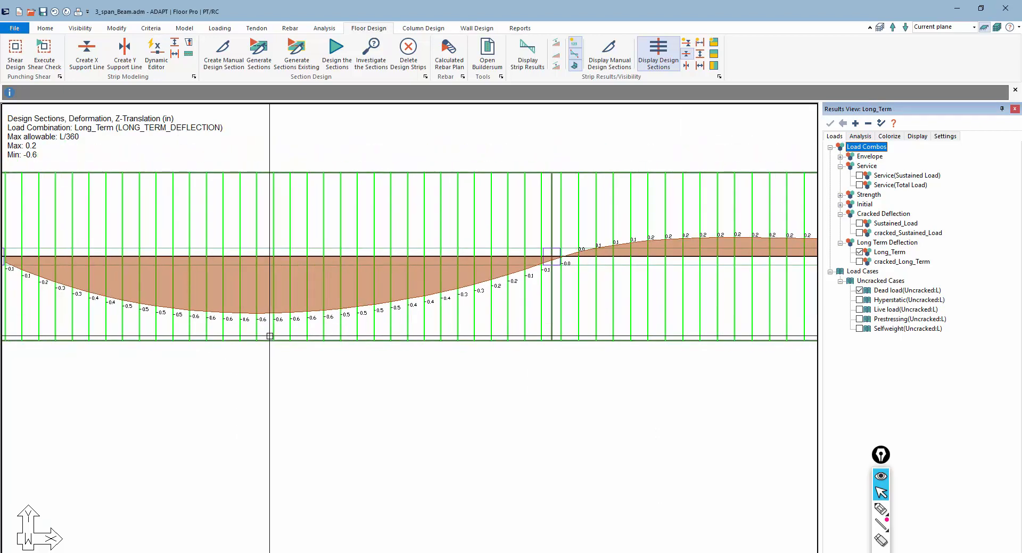
scroll(314, 343, "down", 2)
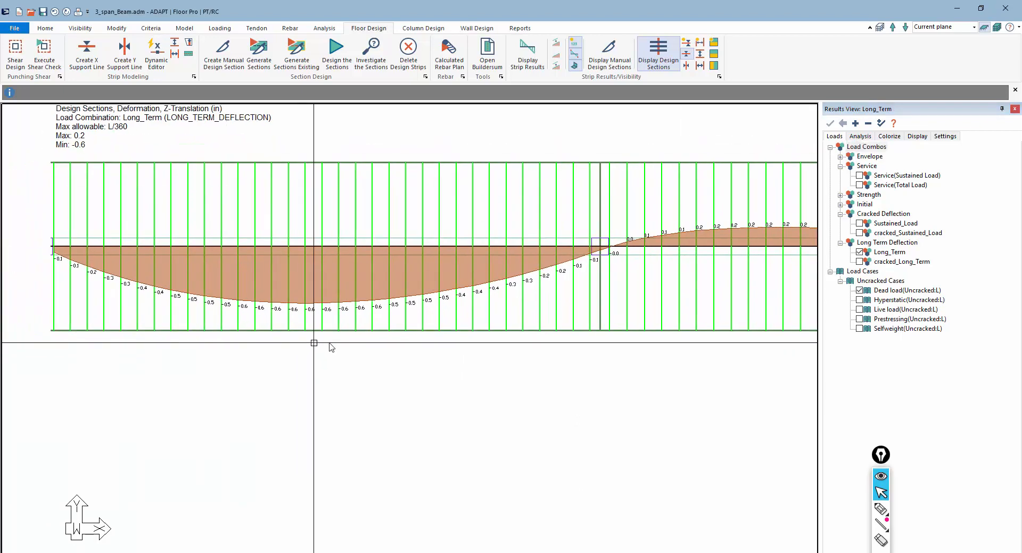
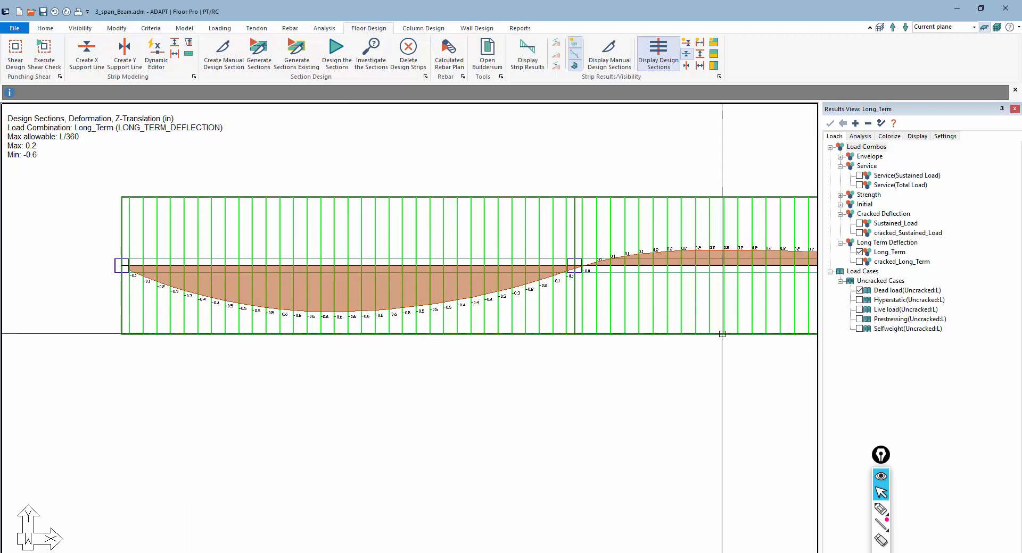
middle_click_drag(560, 320, 426, 338)
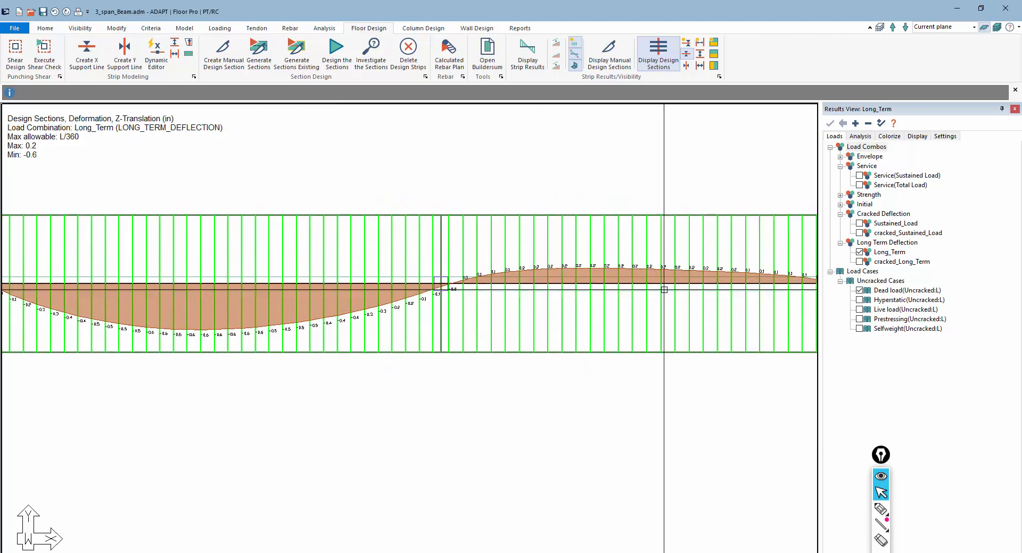
middle_click_drag(740, 304, 200, 283)
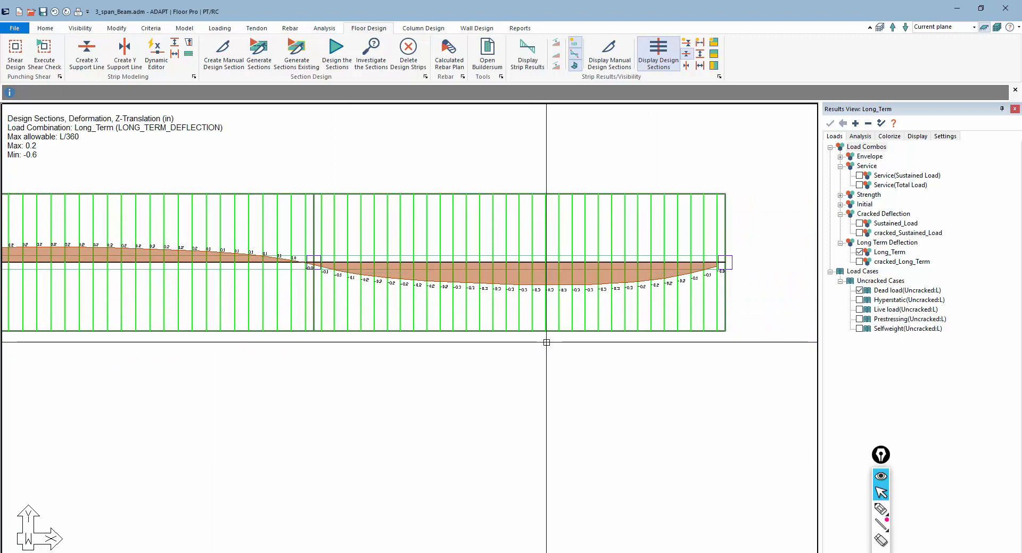
- Check the beam Z-Translation for cracked_Long_Term in place of the design-section result, then turn the display off
left_click(859, 262)
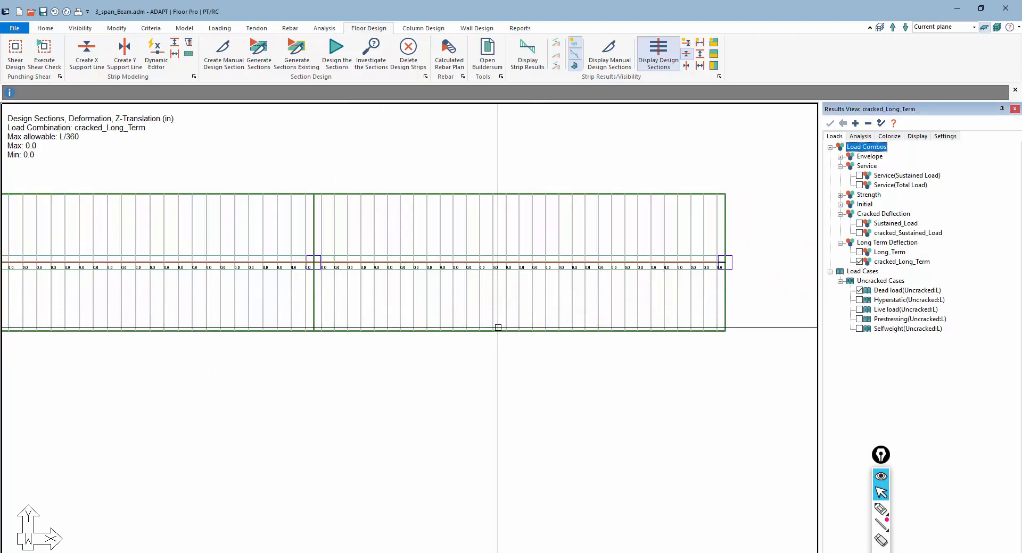
left_click(865, 139)
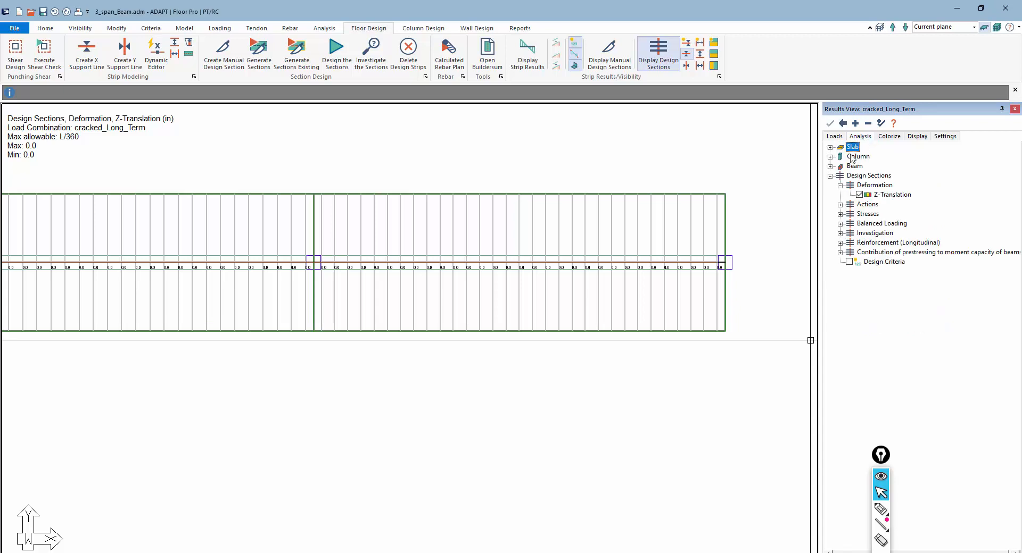
left_click(830, 166)
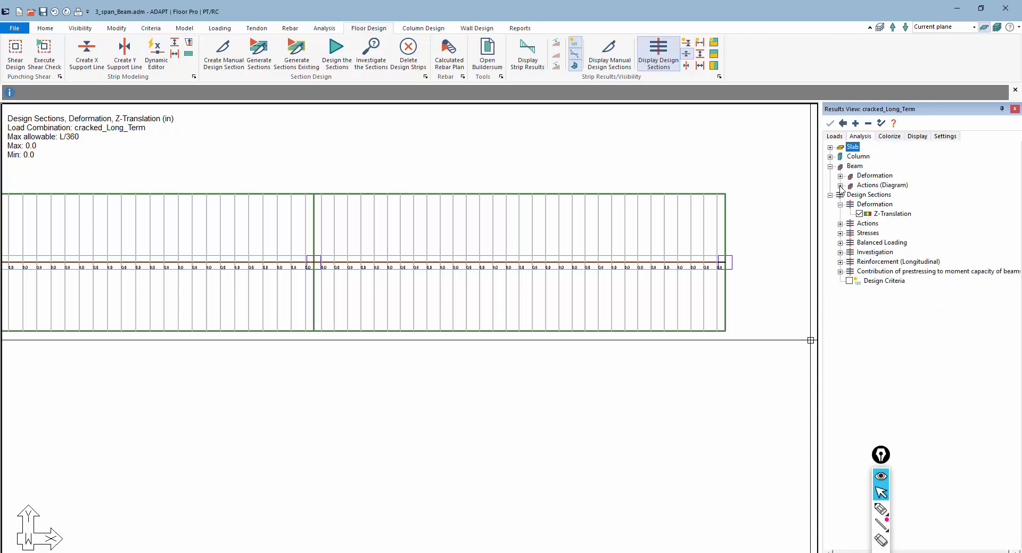
left_click(841, 176)
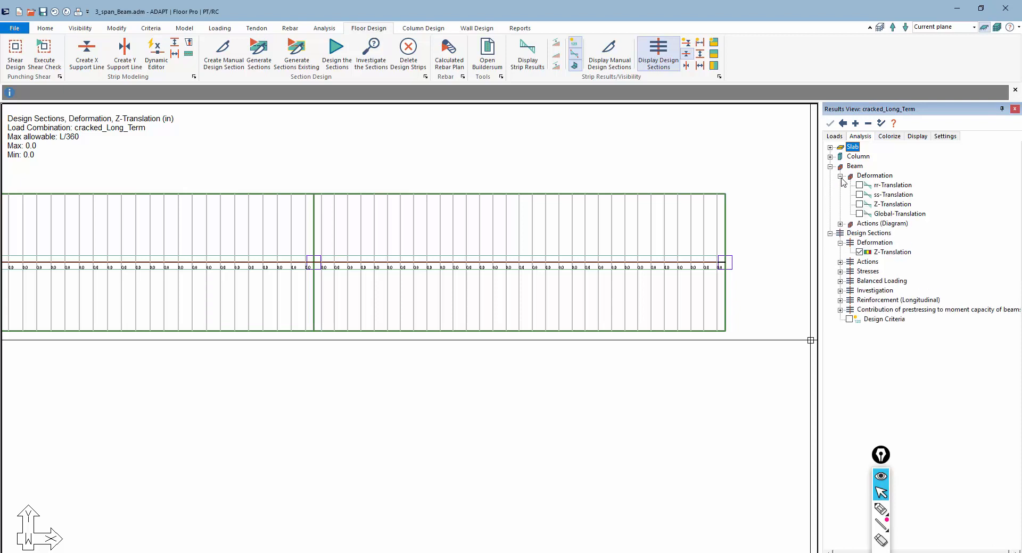
left_click(859, 204)
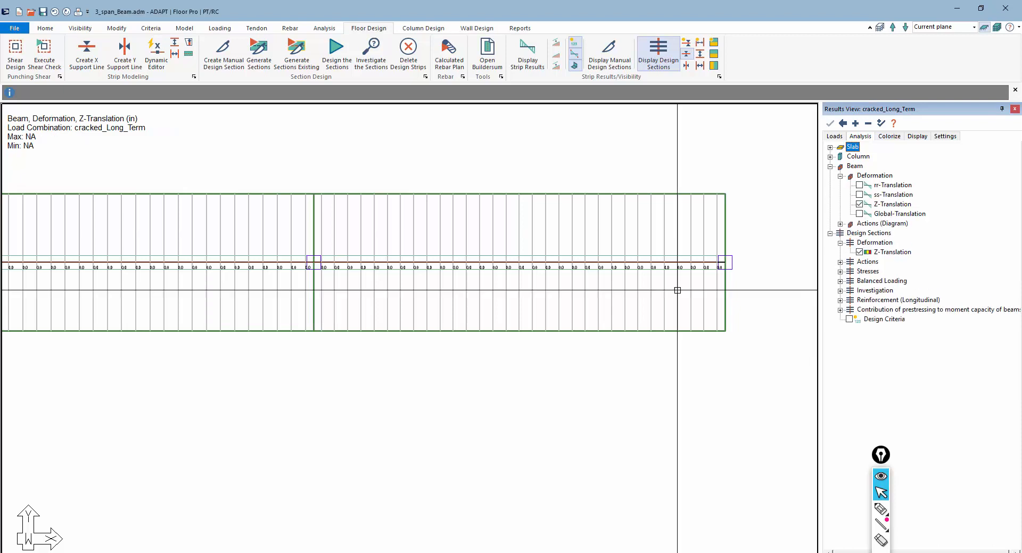
left_click(859, 252)
scroll(554, 364, "down", 1)
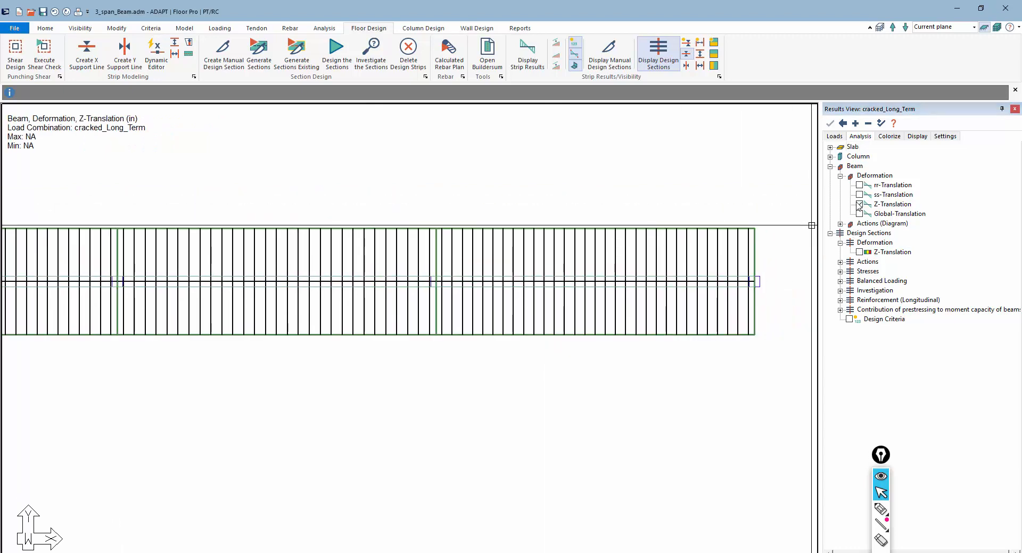
left_click(859, 205)
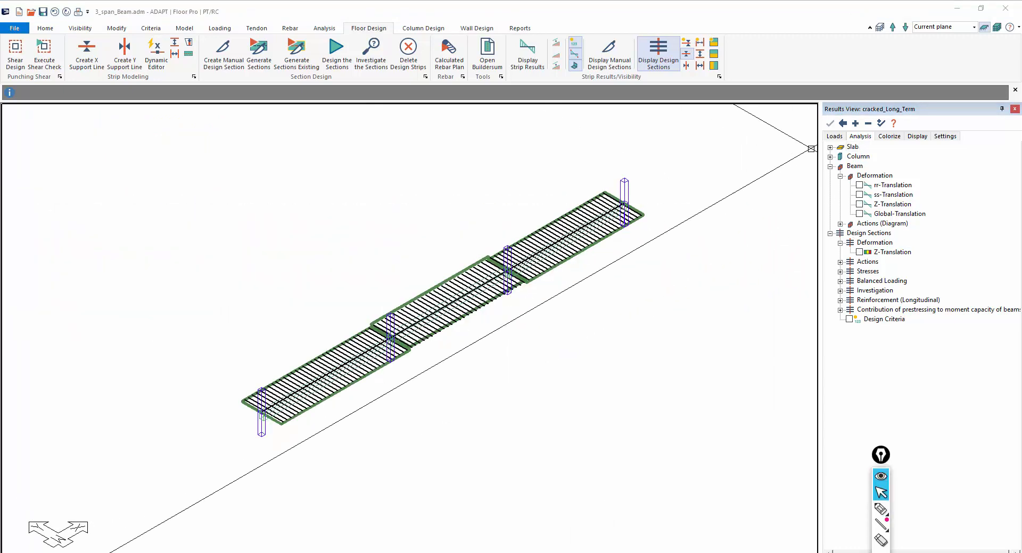
- Display the slab Z-Translation contours for the Long_Term combination
left_click(829, 166)
left_click(830, 148)
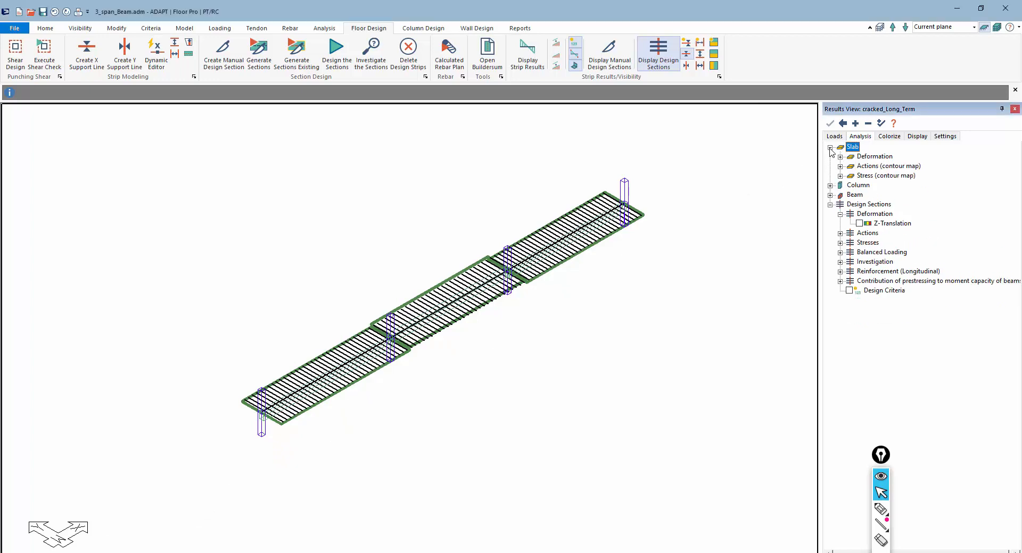
left_click(840, 157)
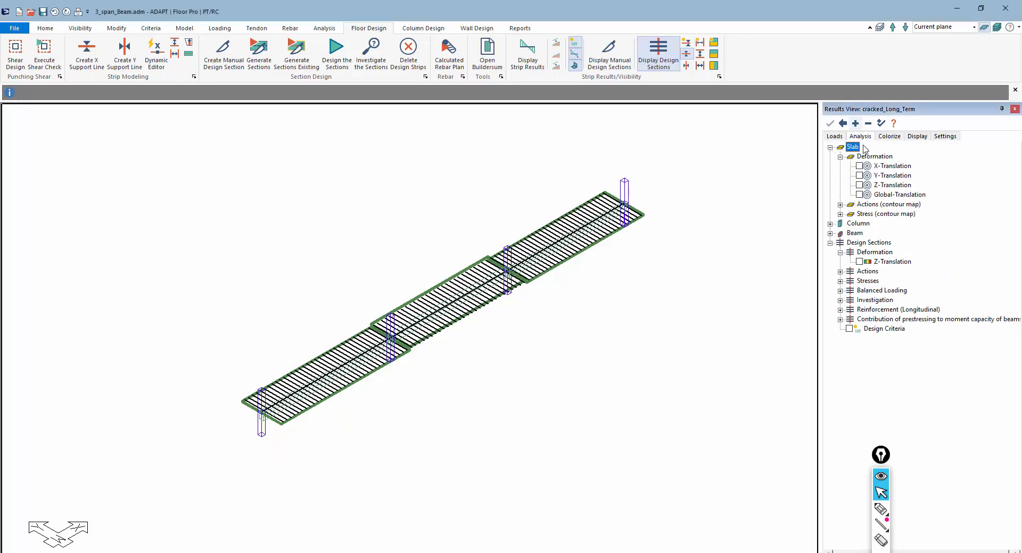
left_click(859, 185)
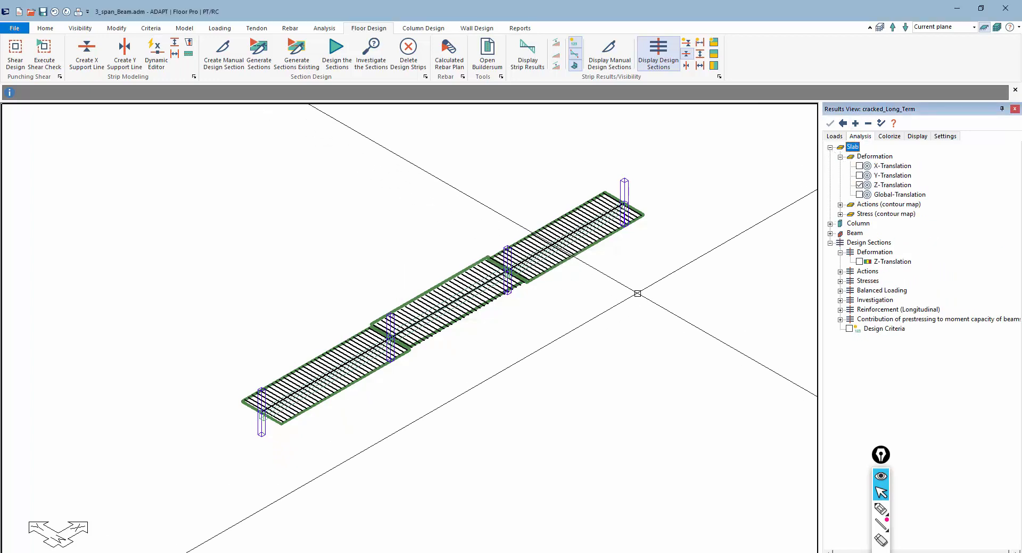
left_click(835, 136)
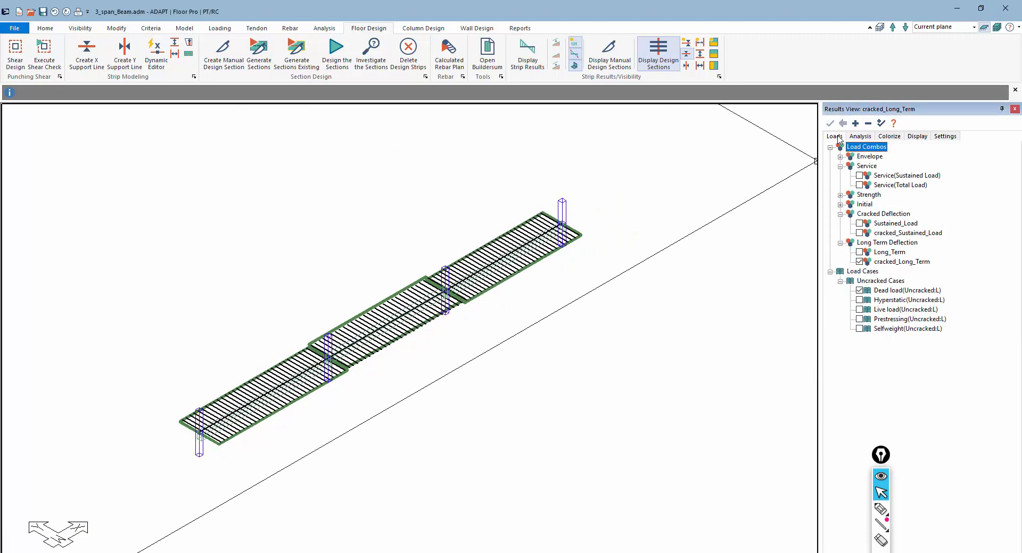
left_click(861, 137)
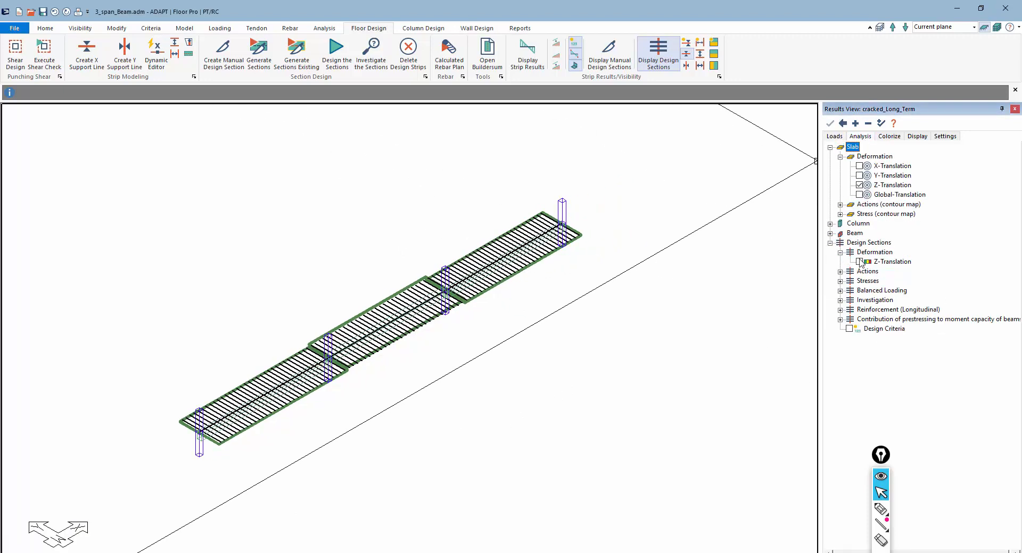
left_click(835, 137)
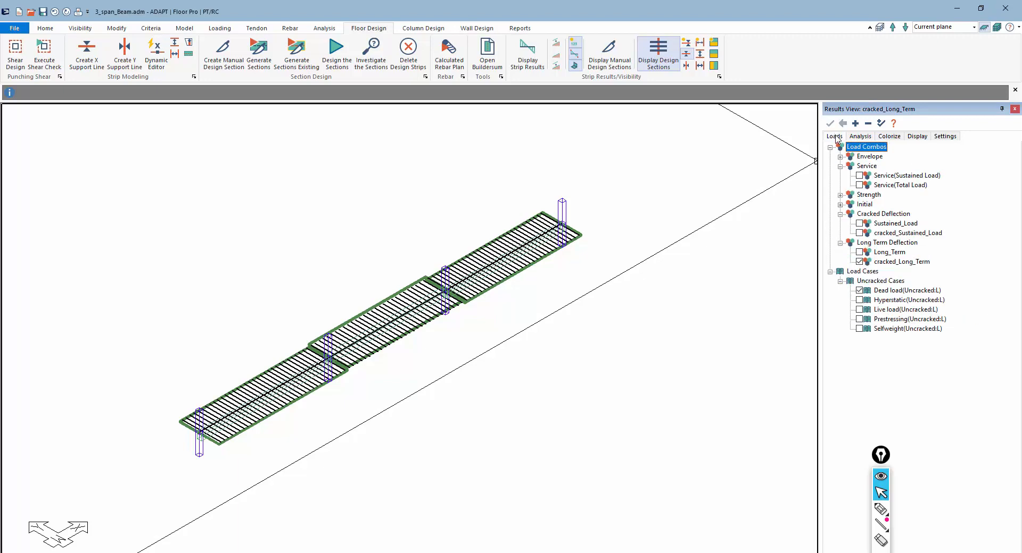
left_click(860, 253)
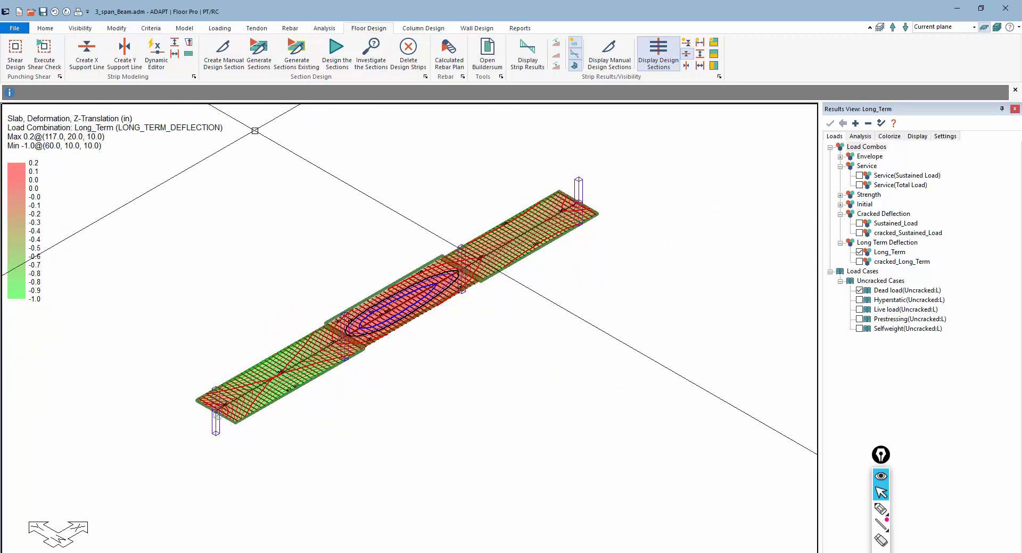
- Compare the slab Z-Translation for the cracked_Long_Term, Sustained_Load and cracked_Sustained_Load combinations
left_click(859, 262)
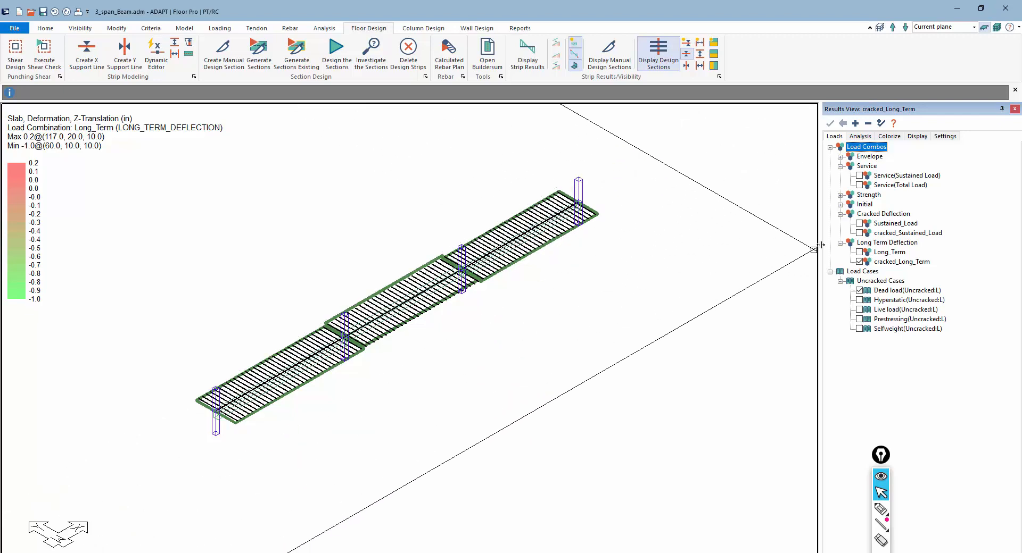
left_click(858, 224)
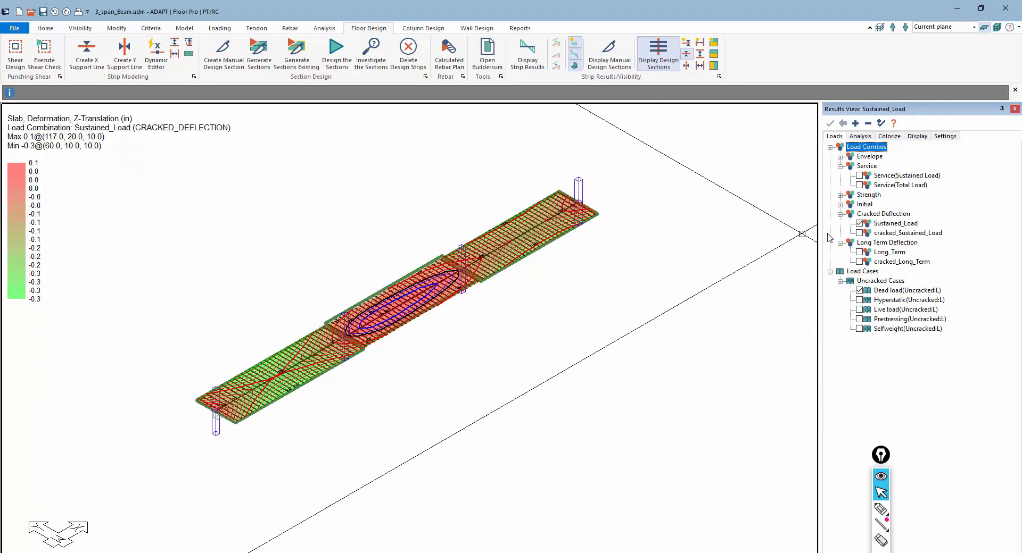
left_click(859, 233)
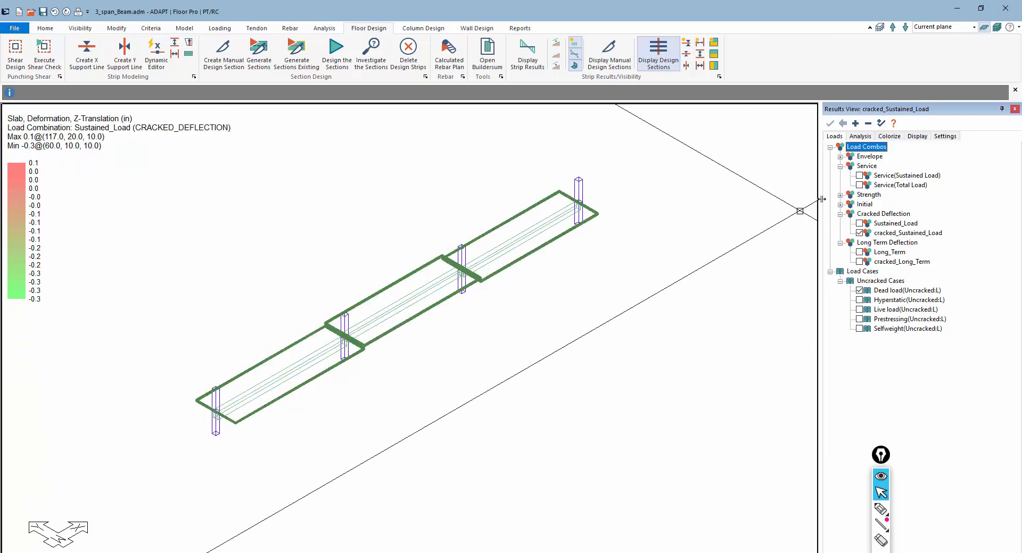
- Review which beam and slab action results, including cracking and reduced stiffness, are offered for cracked_Sustained_Load
left_click(854, 137)
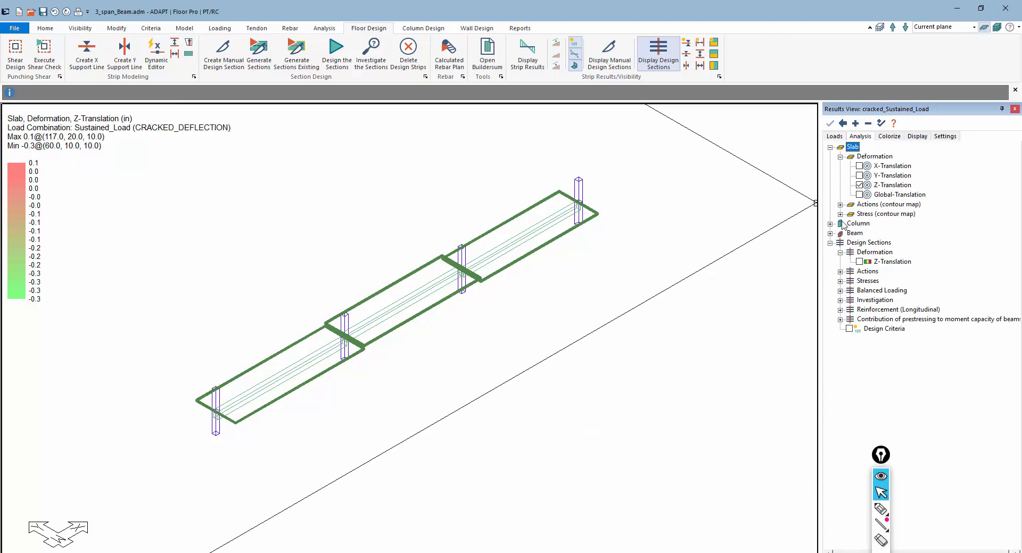
left_click(830, 234)
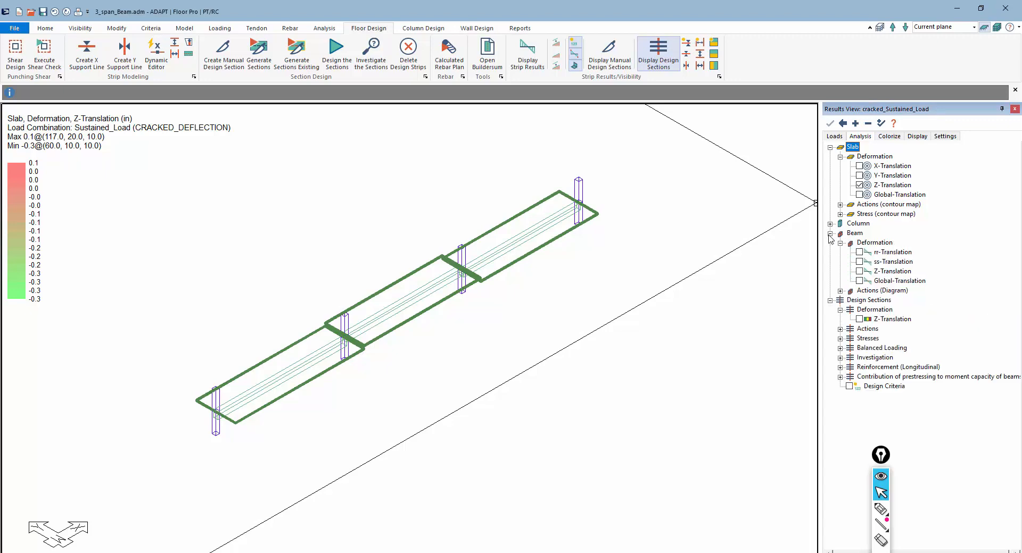
left_click(840, 291)
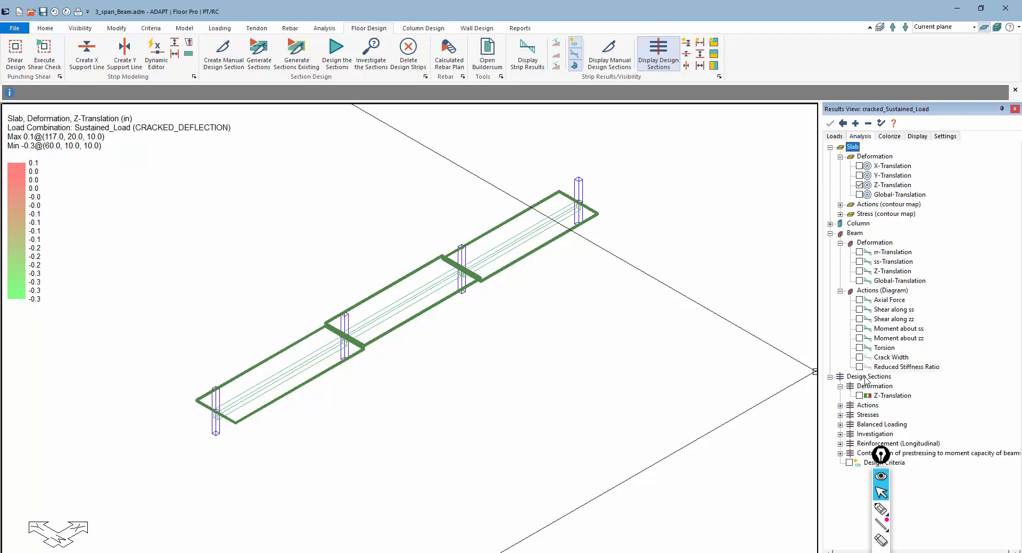
left_click(840, 204)
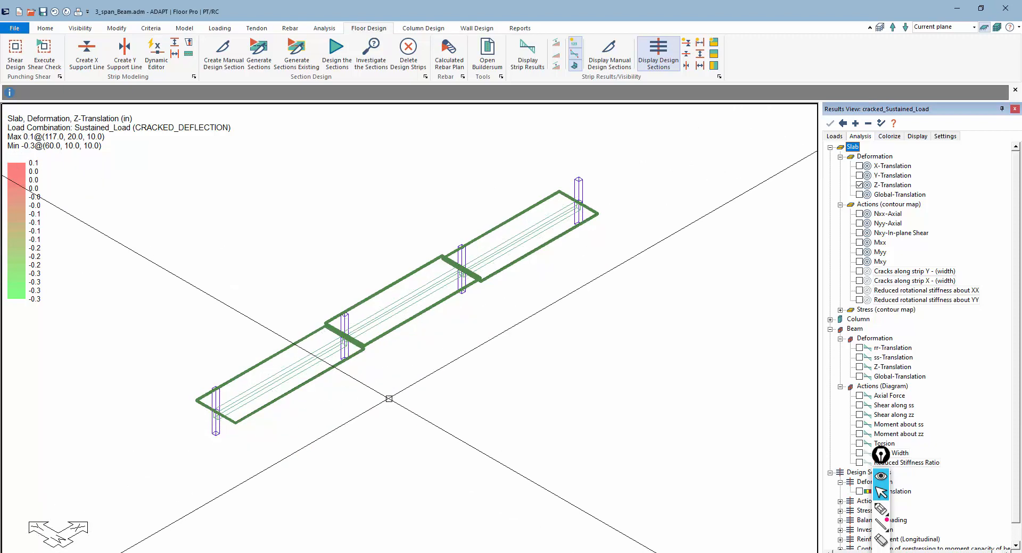
middle_click_drag(405, 404, 410, 399)
scroll(402, 223, "up", 2)
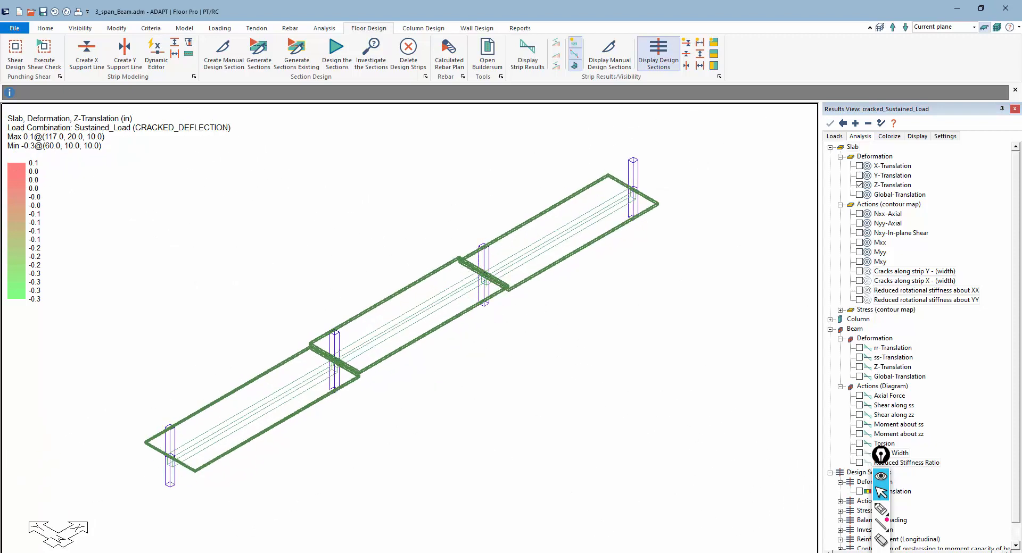
- Return to the plan view, check the slab Z-Translation for Service(Sustained Load), and turn that display off
left_click(641, 551)
scroll(470, 348, "down", 3)
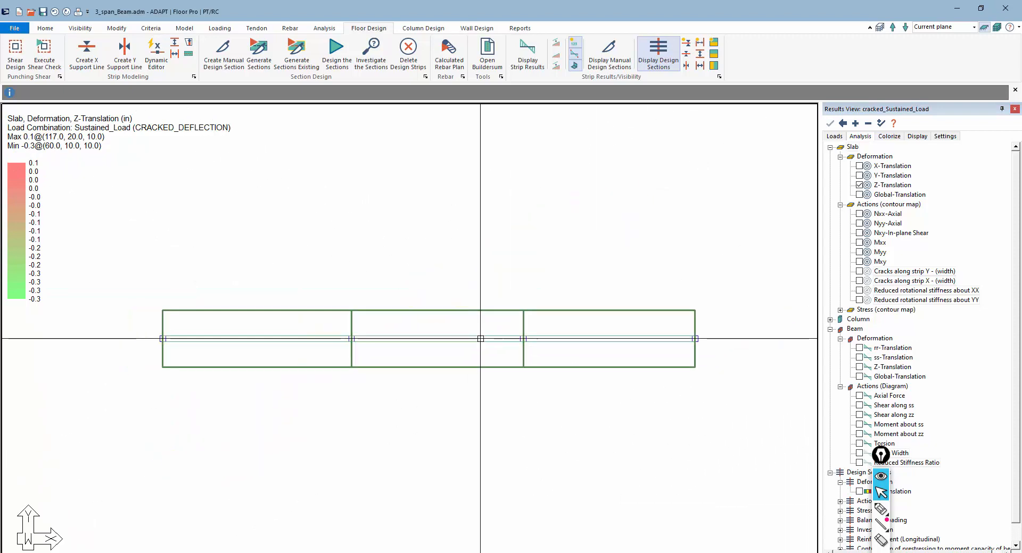
left_click(835, 136)
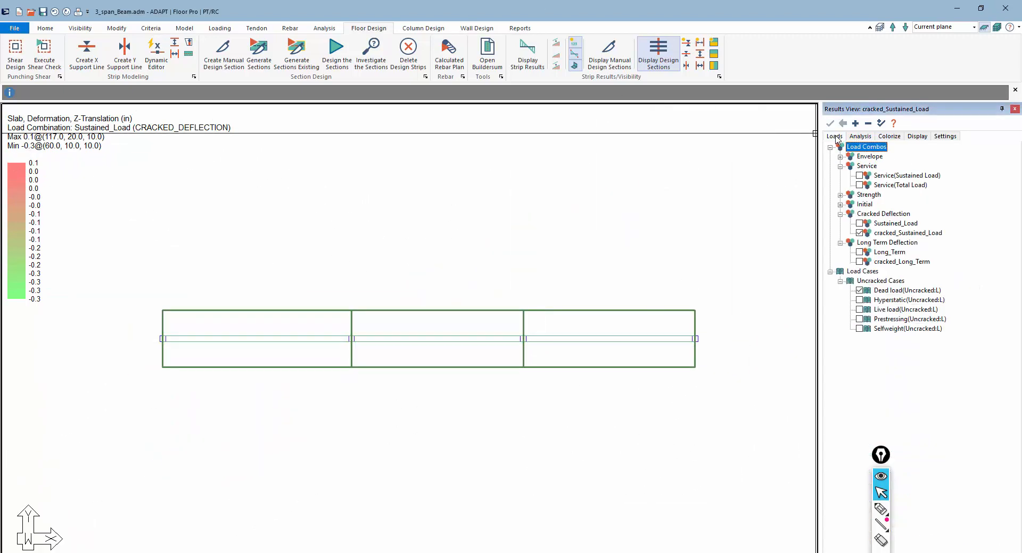
left_click(859, 176)
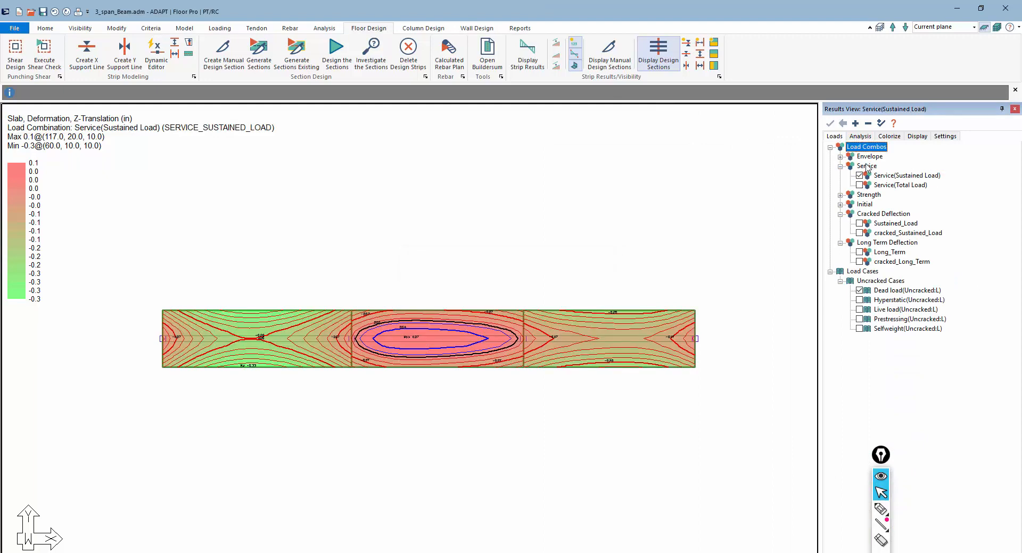
left_click(858, 137)
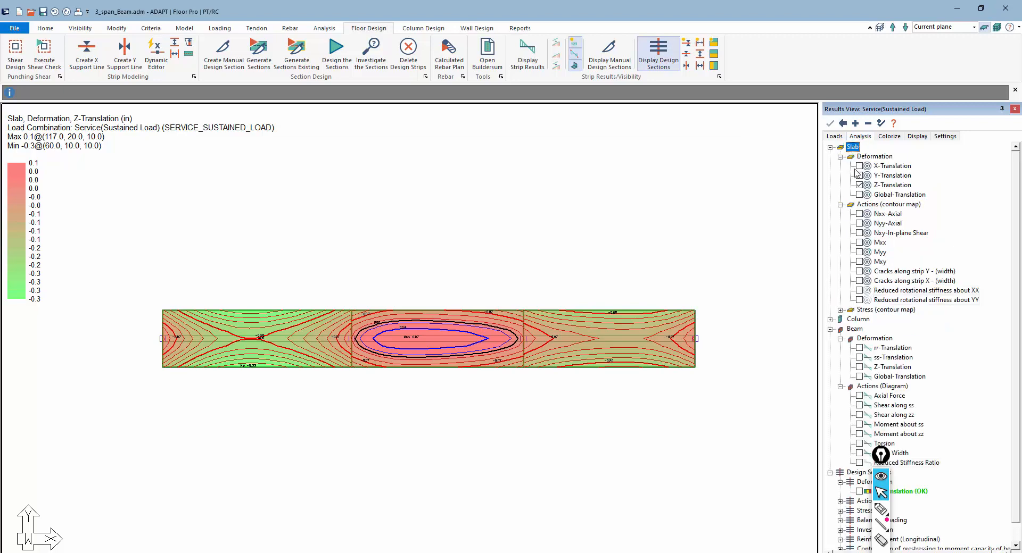
left_click(859, 185)
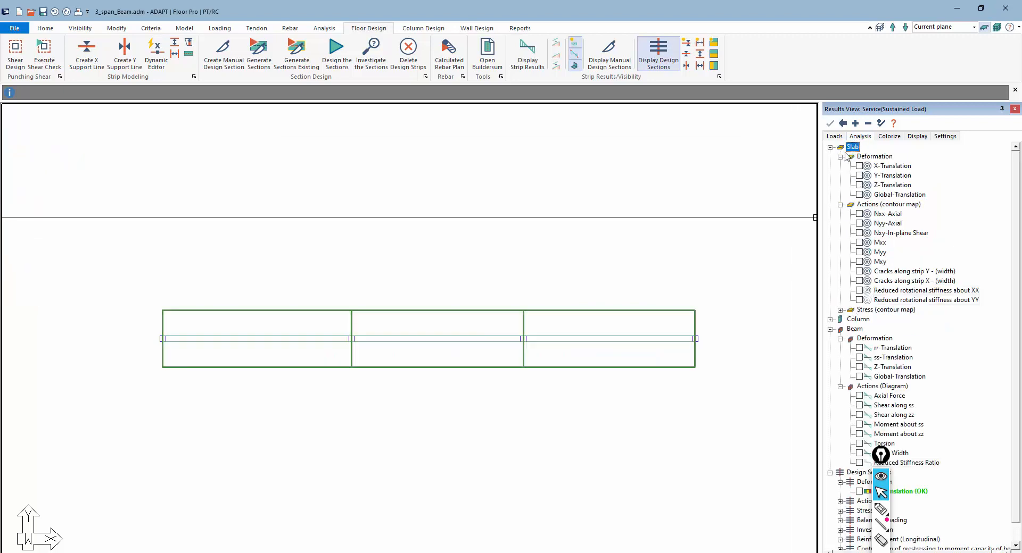
- Display the X-direction design sections with their Bottom stress diagram for Service(Sustained Load) and examine the stresses along the first span
left_click(835, 137)
left_click(686, 54)
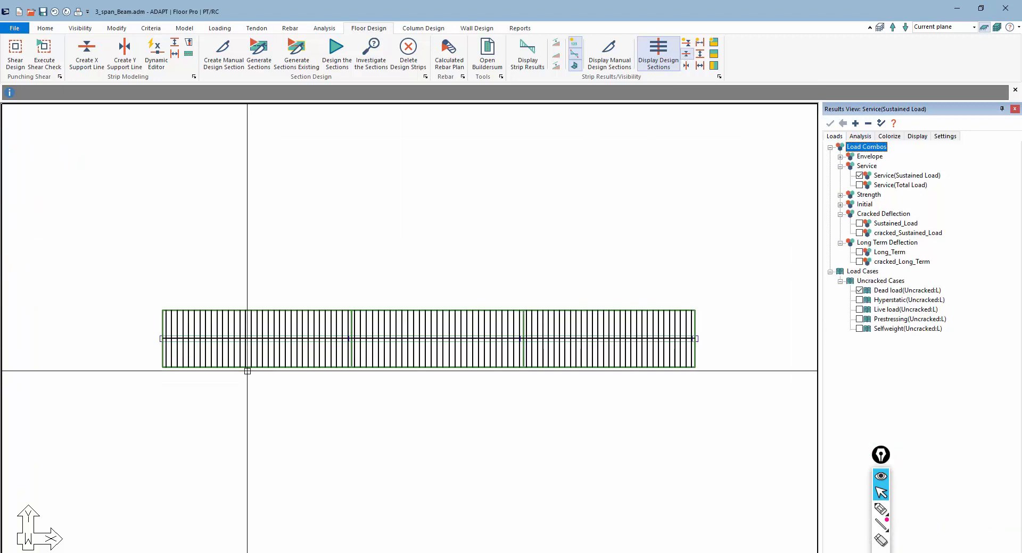
left_click(861, 136)
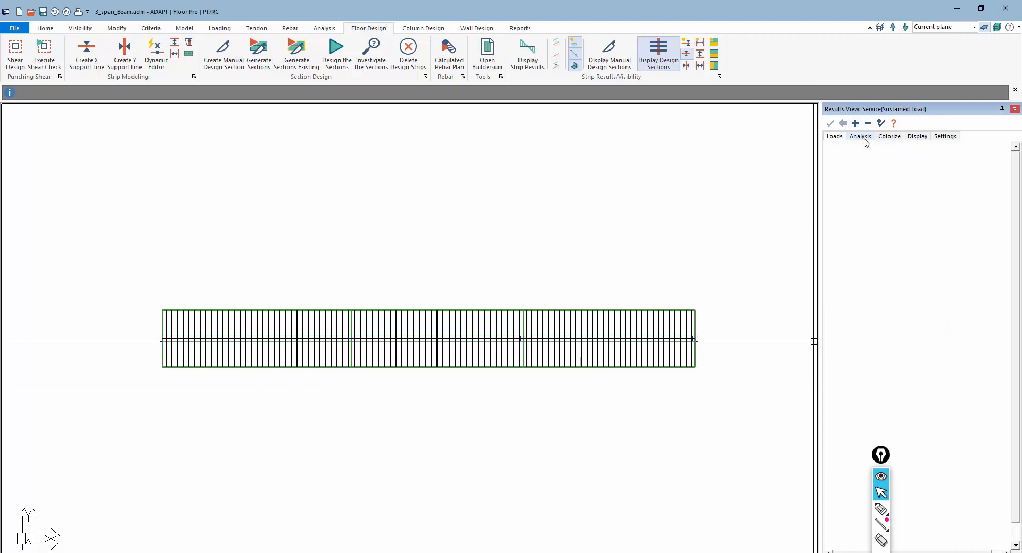
left_click(868, 123)
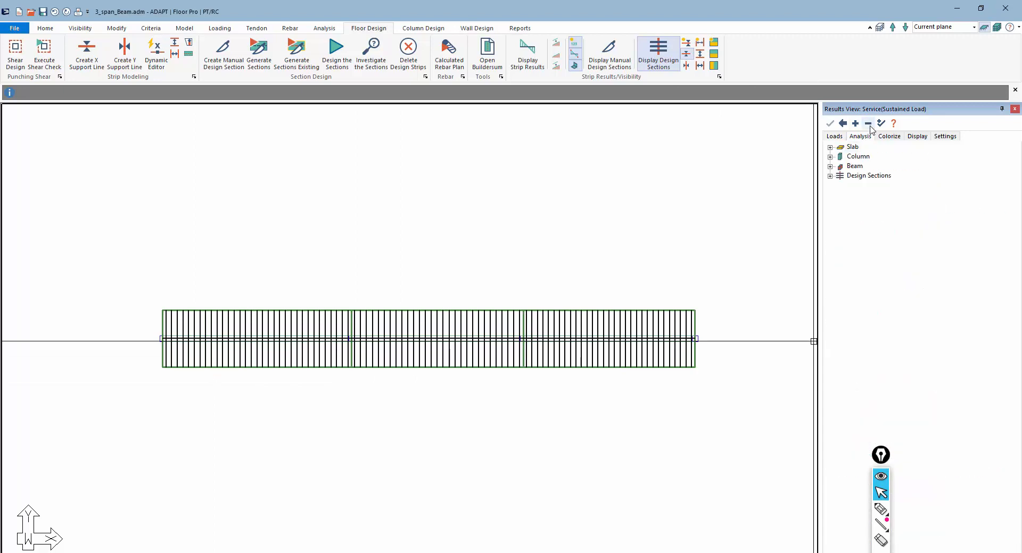
left_click(830, 176)
left_click(840, 205)
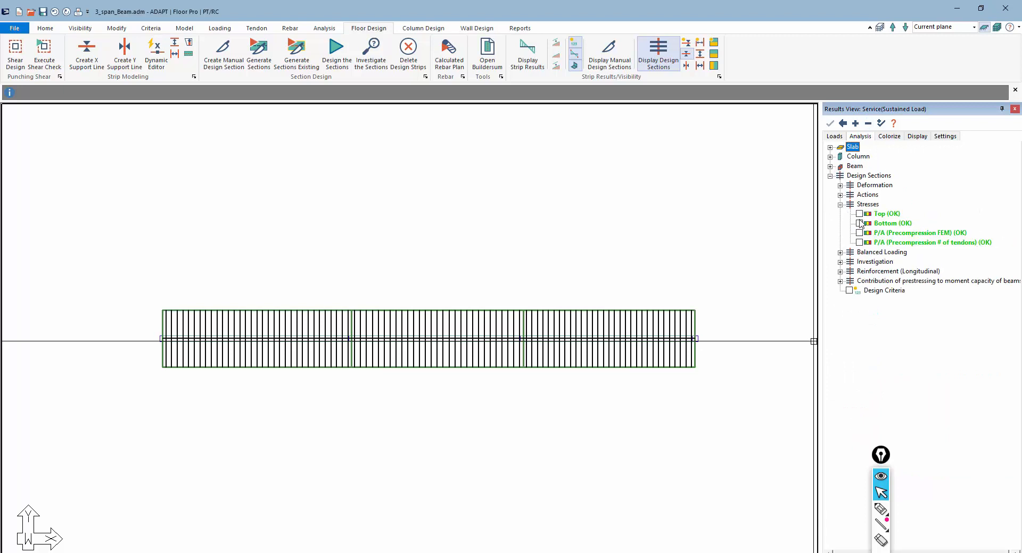
left_click(859, 224)
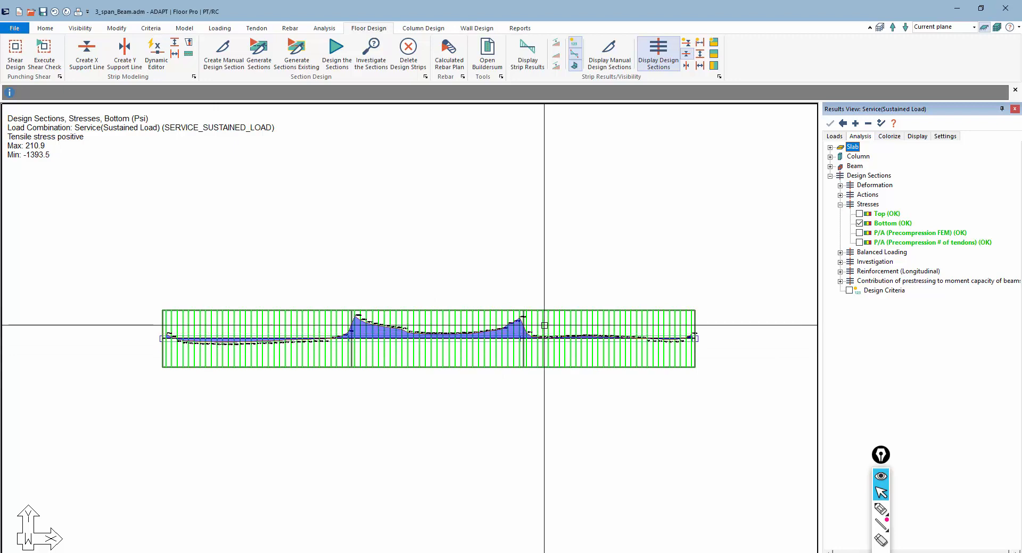
scroll(232, 341, "up", 5)
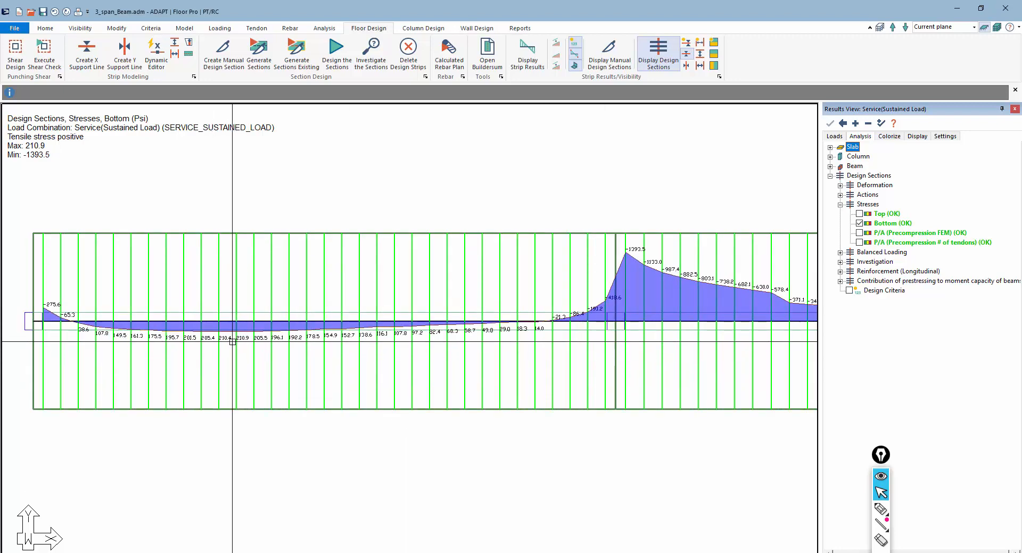
scroll(232, 342, "up", 2)
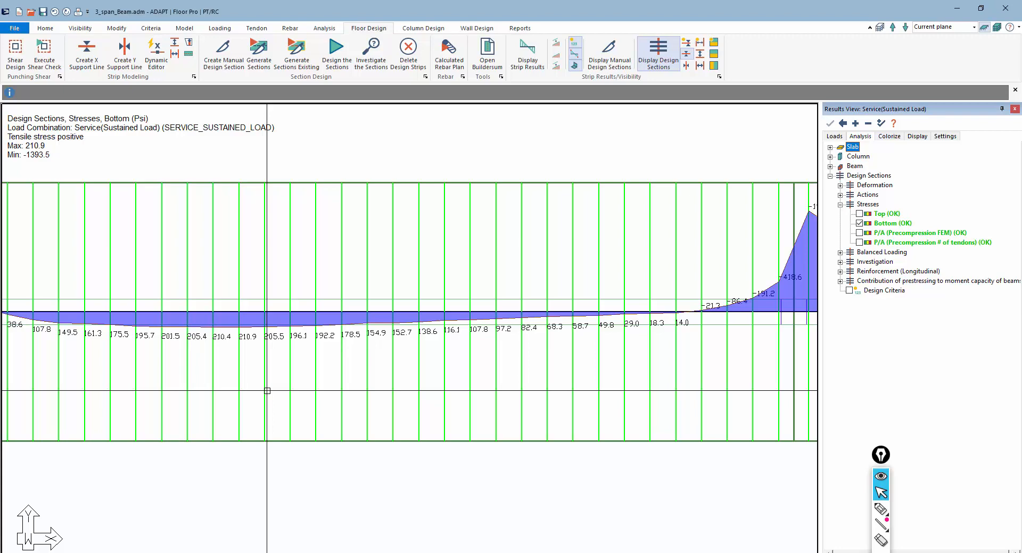
scroll(217, 335, "down", 3)
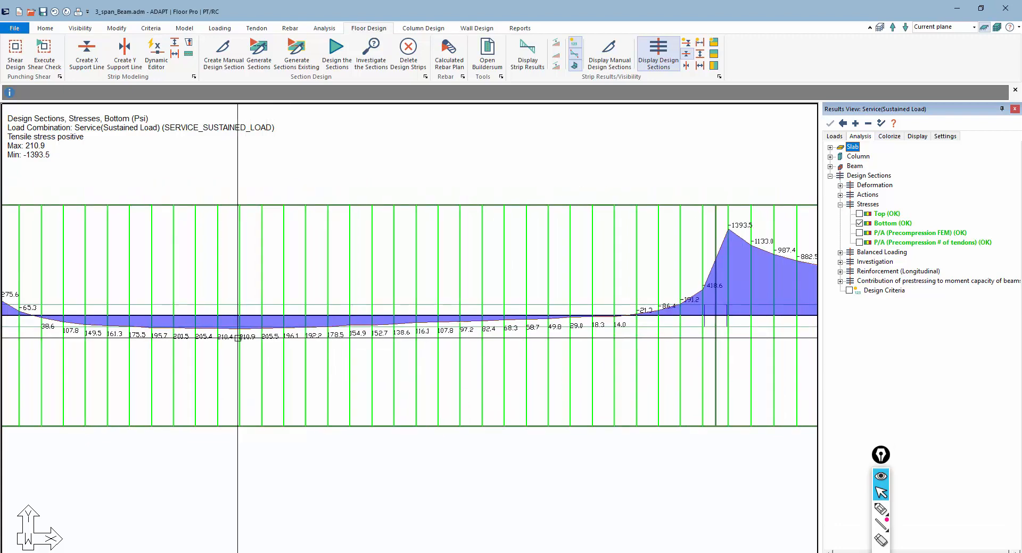
scroll(184, 324, "down", 4)
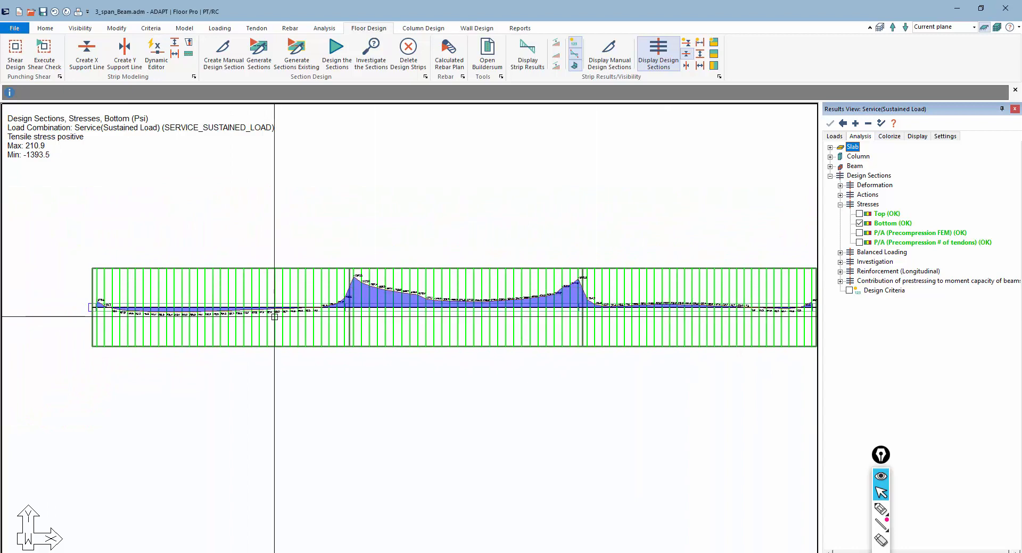
scroll(314, 353, "down", 1)
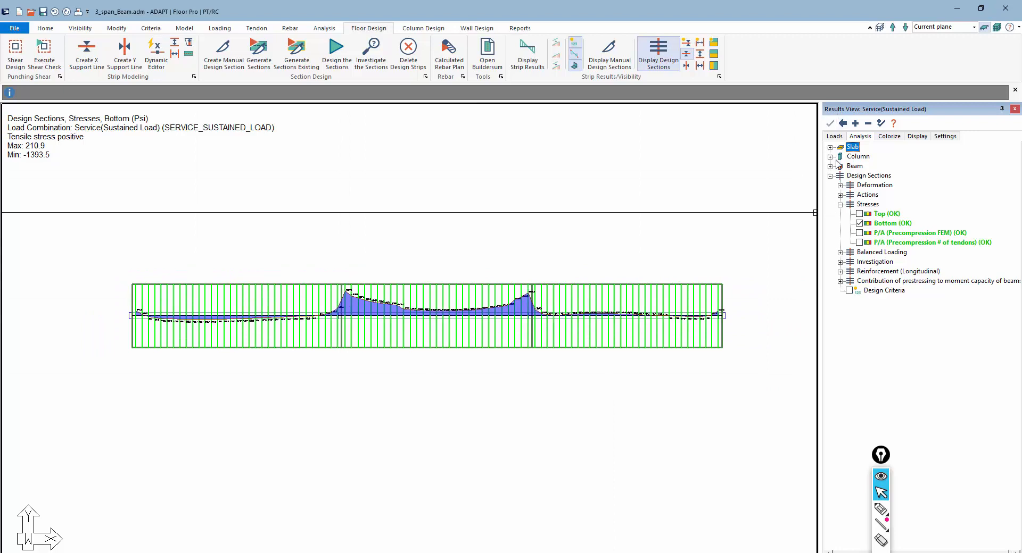
- Collapse the Cracked Deflection, Long Term Deflection and Load Cases groups in the results loads list
left_click(835, 137)
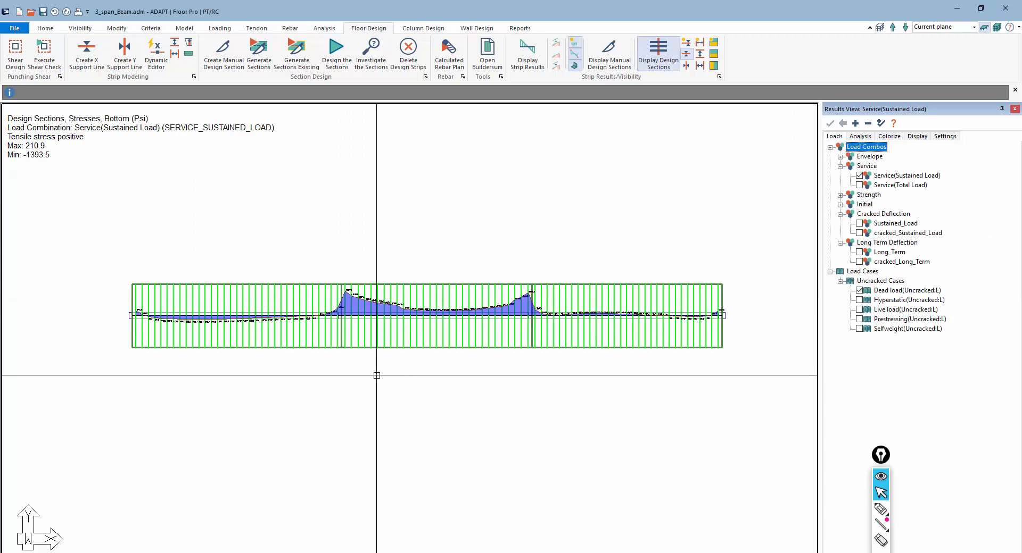
left_click(840, 214)
left_click(840, 224)
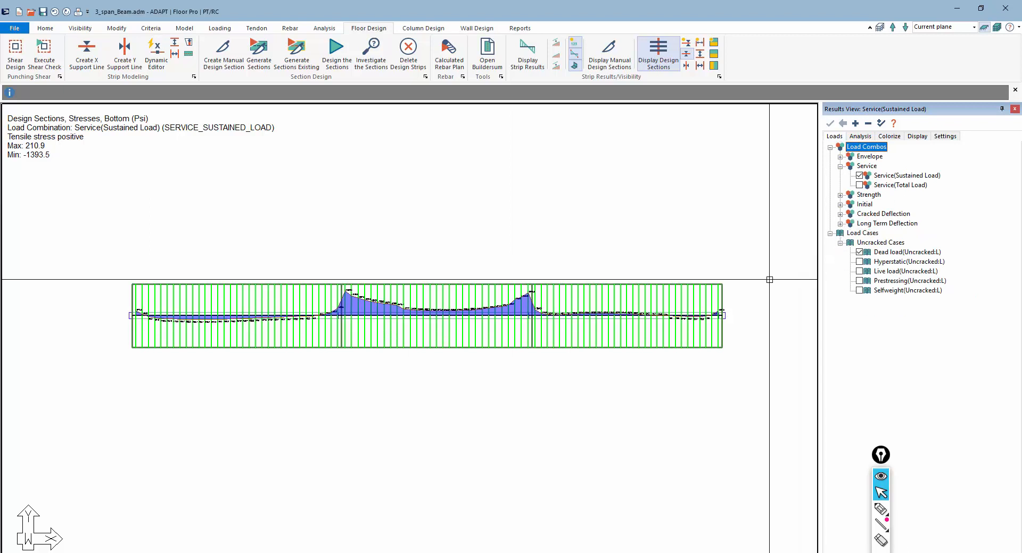
left_click(831, 233)
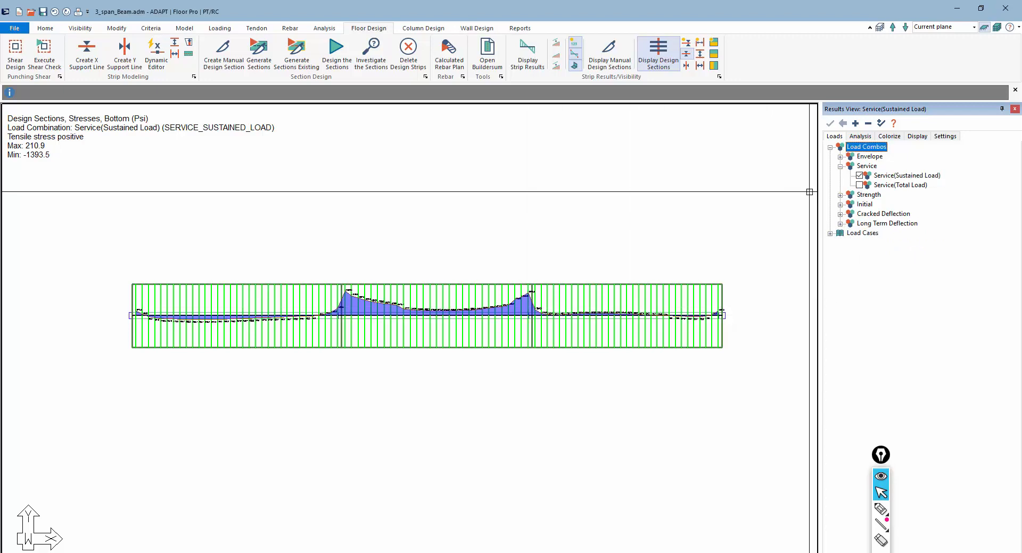
left_click(855, 136)
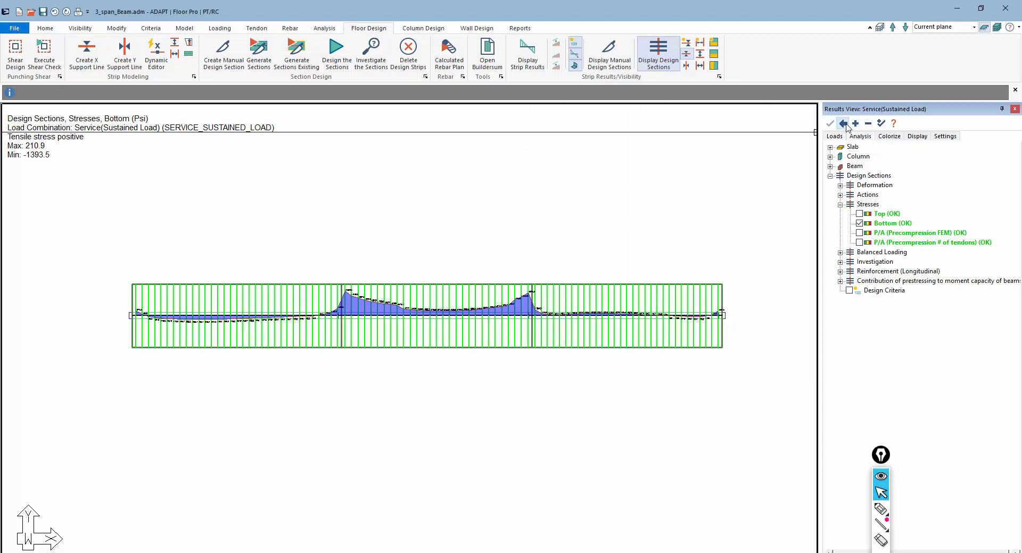
- Turn off the Bottom stress diagram and restore the default display to hide the design sections
left_click(859, 223)
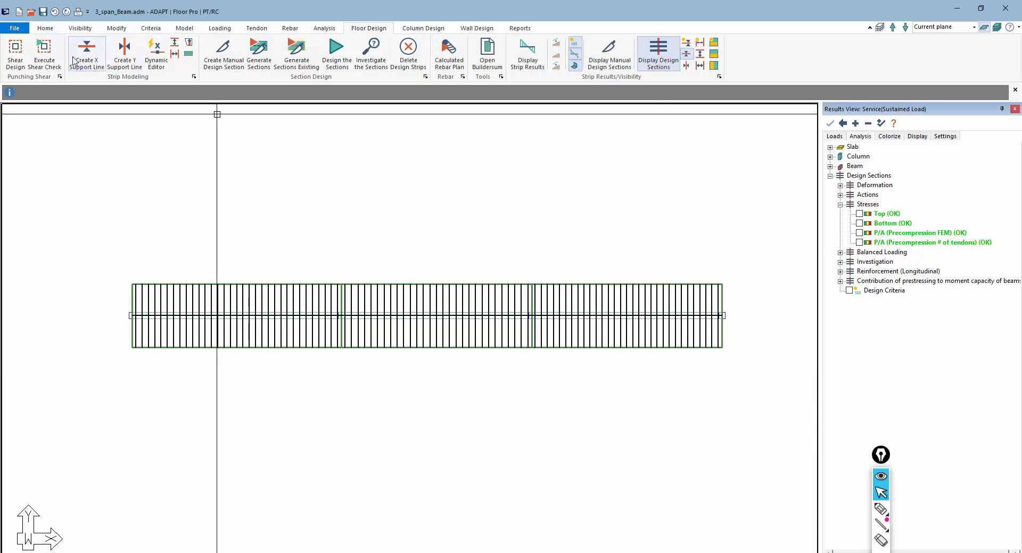
left_click(80, 28)
left_click(166, 49)
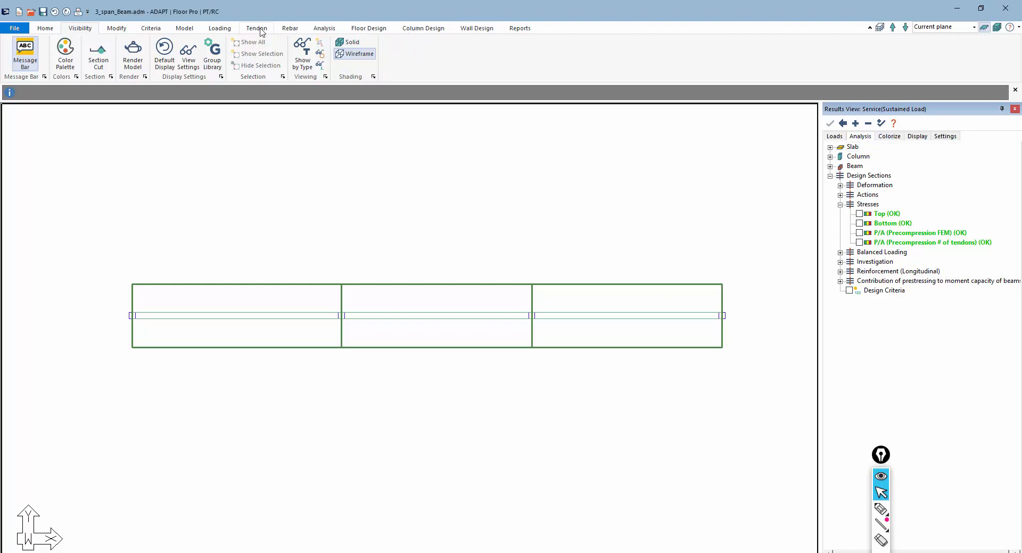
- Generate the calculated rebar plan for the Envelope combination with calculated bar lengths along support lines, and review the bars in all spans
left_click(290, 29)
left_click(253, 55)
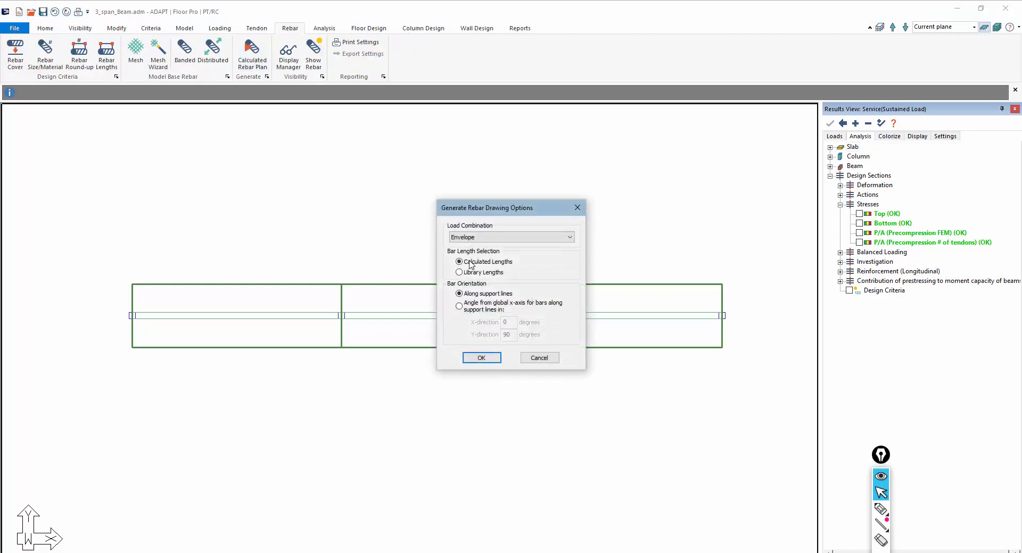
left_click(465, 239)
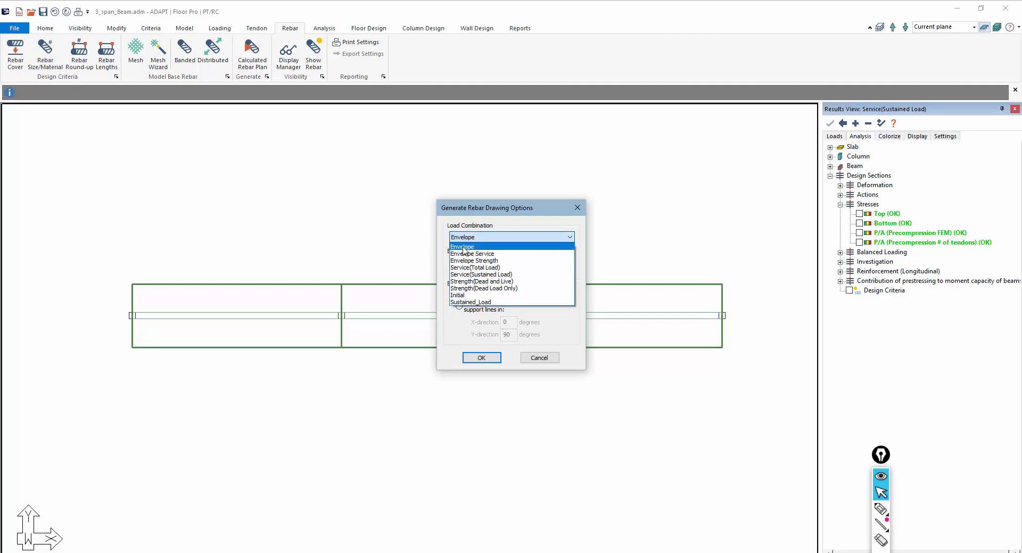
left_click(481, 357)
left_click(481, 358)
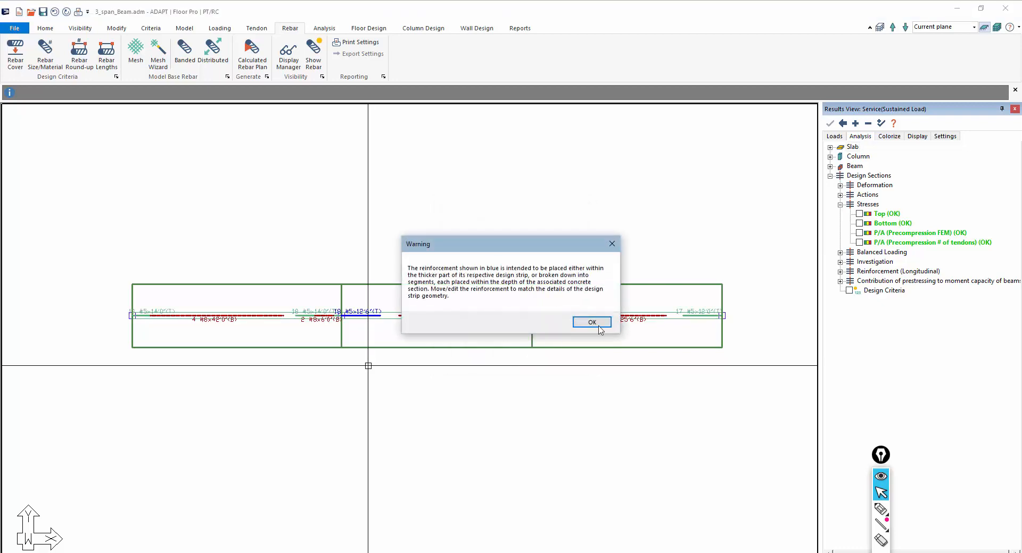
left_click(599, 328)
scroll(379, 353, "up", 3)
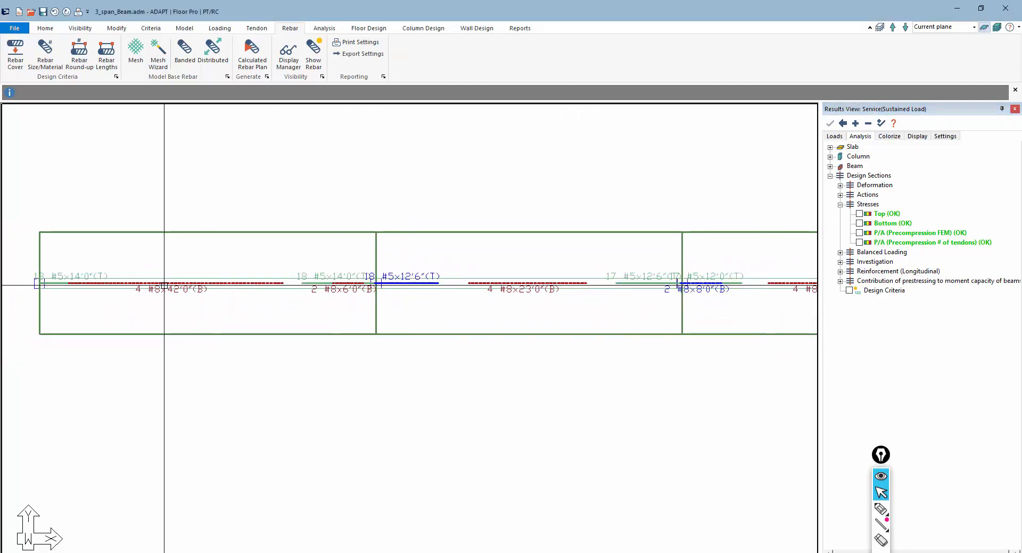
scroll(181, 298, "down", 2)
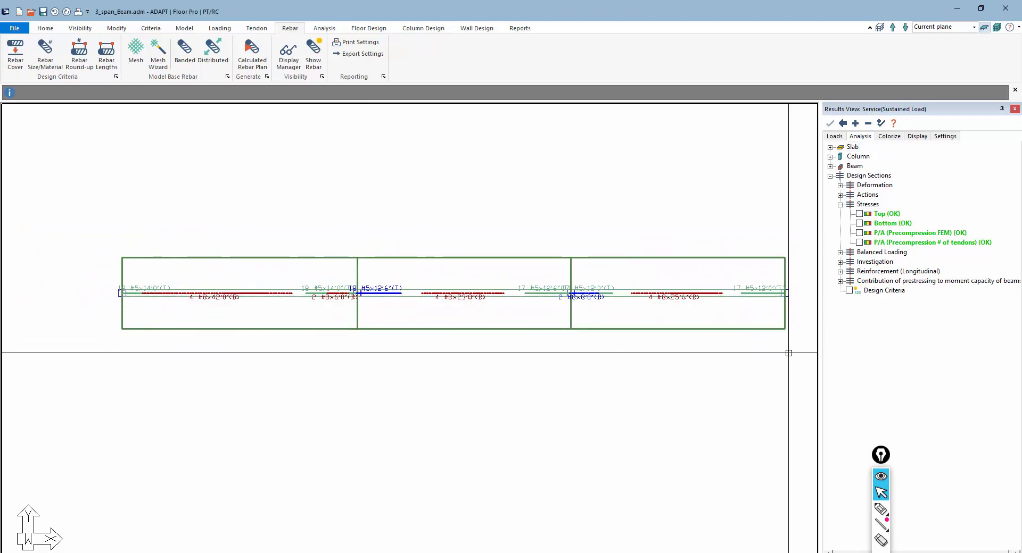
middle_click_drag(404, 330, 399, 364)
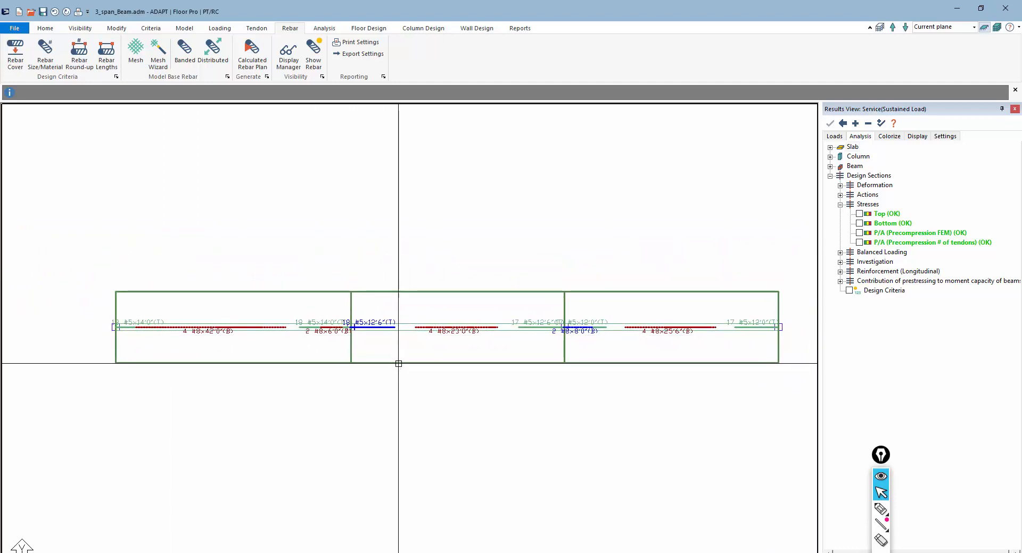
scroll(350, 418, "down", 4)
scroll(336, 431, "up", 3)
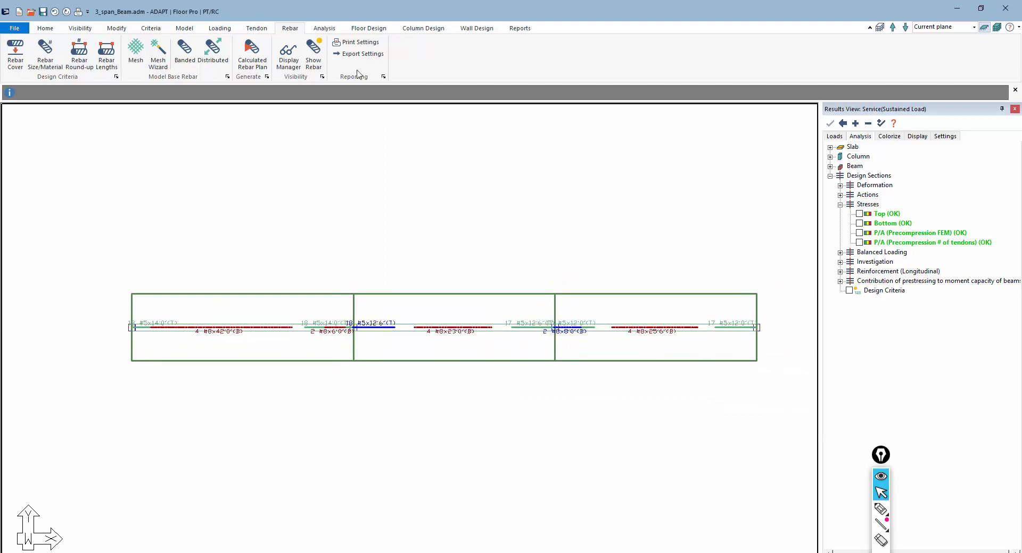
- Redisplay the X-direction support line, generate its reinforcement elevation drawing, place it above the beam plan, and review it
left_click(357, 30)
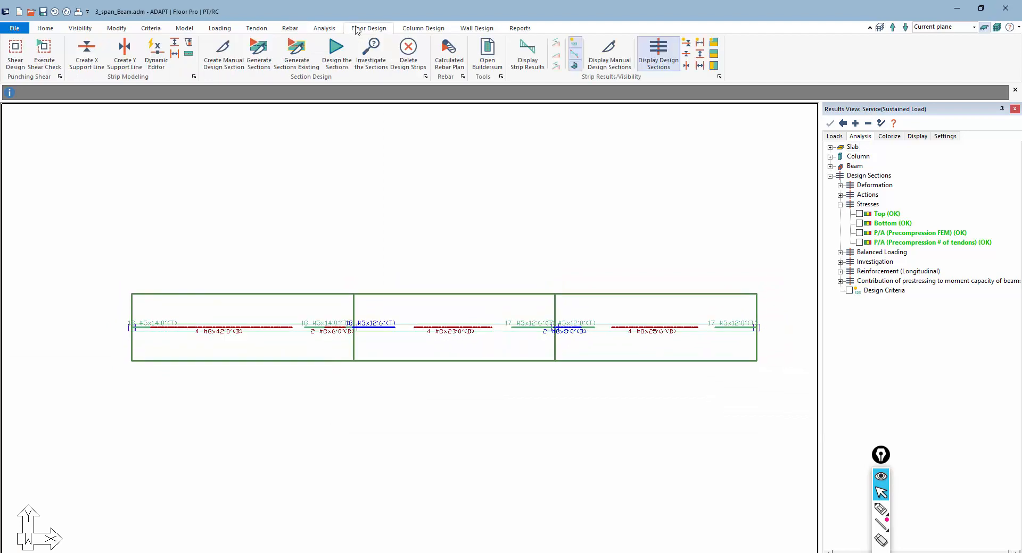
left_click(687, 54)
double_click(409, 313)
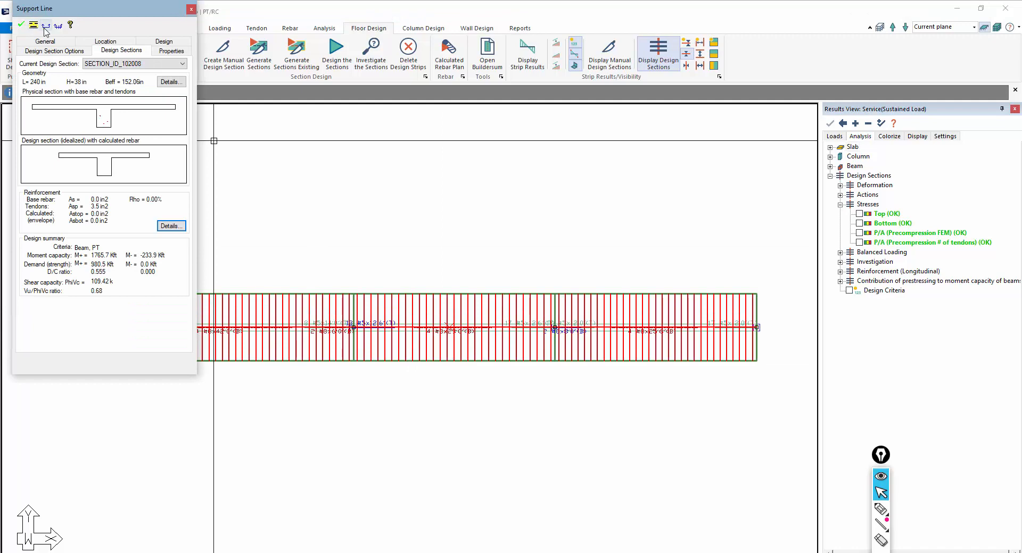
left_click(46, 26)
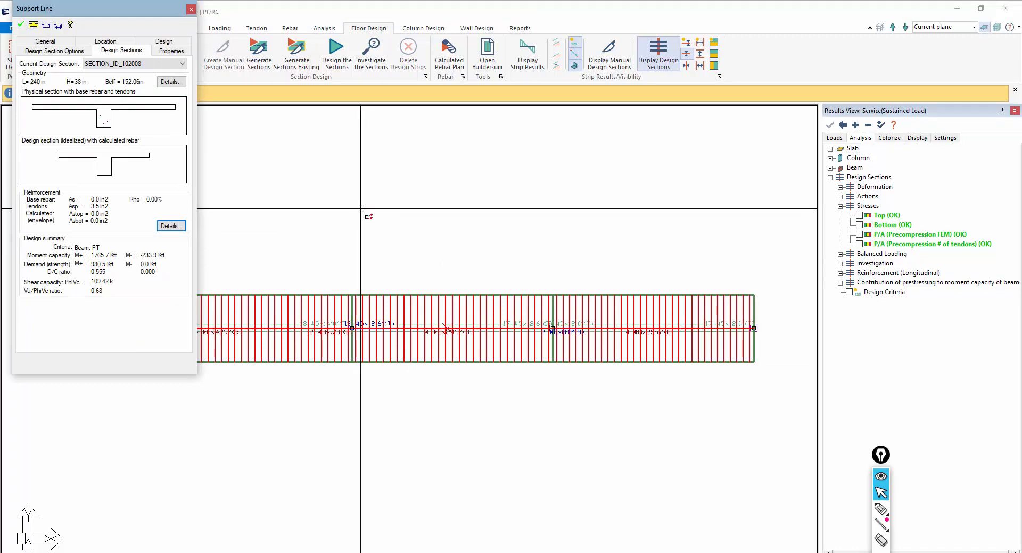
left_click(195, 226)
scroll(162, 290, "down", 4)
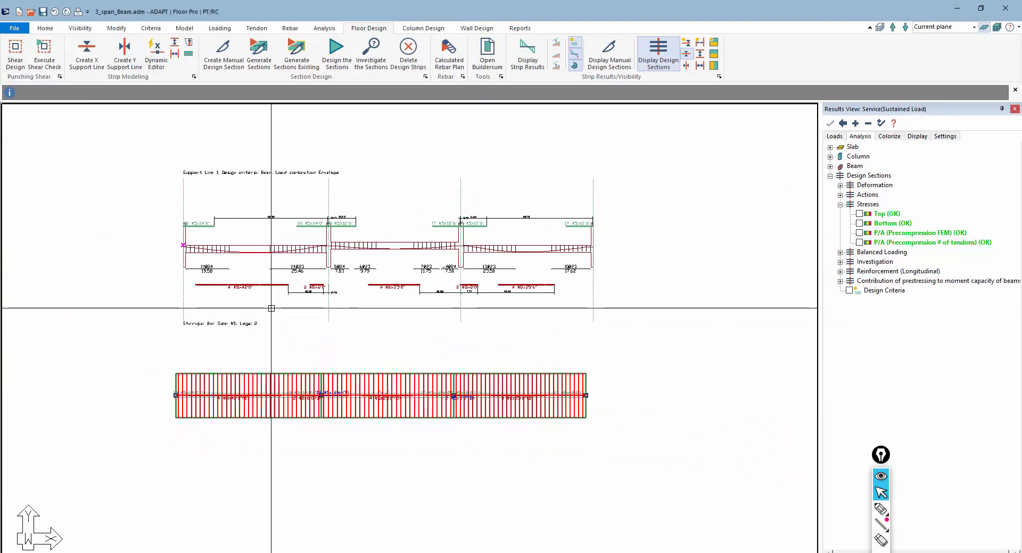
scroll(214, 254, "up", 2)
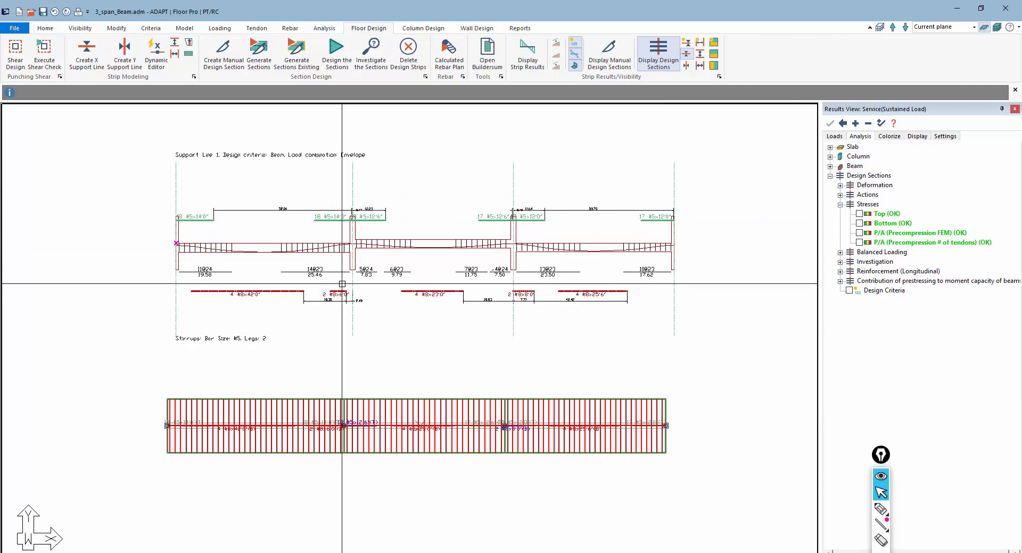
scroll(334, 296, "down", 1)
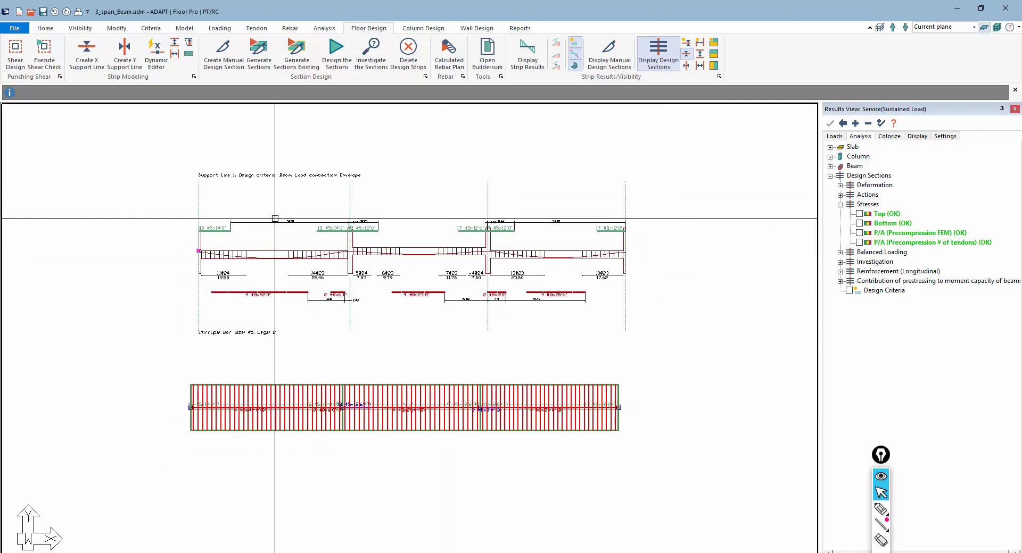
middle_click_drag(293, 320, 320, 337)
scroll(331, 284, "up", 1)
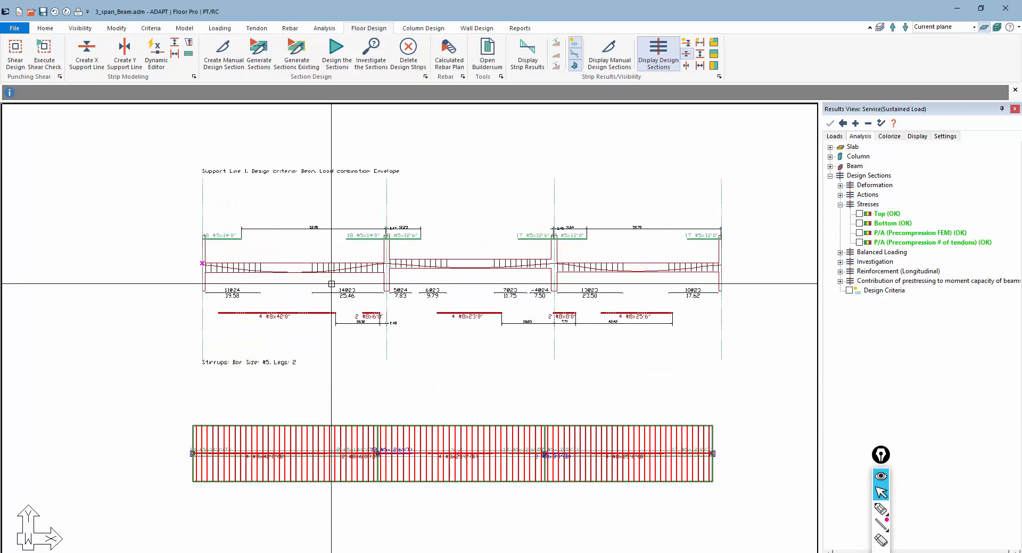
- Deselect the reinforcement elevation and capture it as a report screenshot named Beam Elevation
left_click(414, 374)
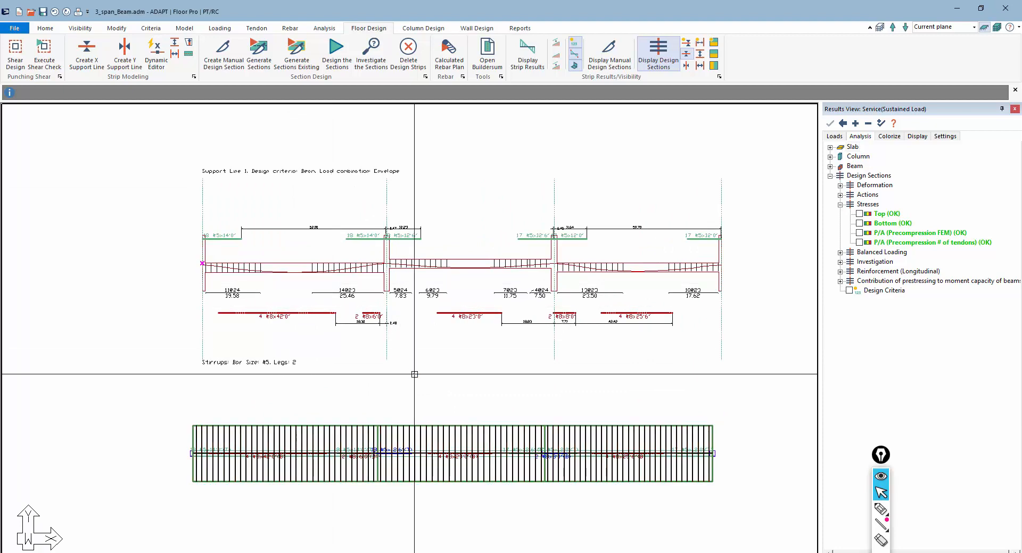
left_click(521, 31)
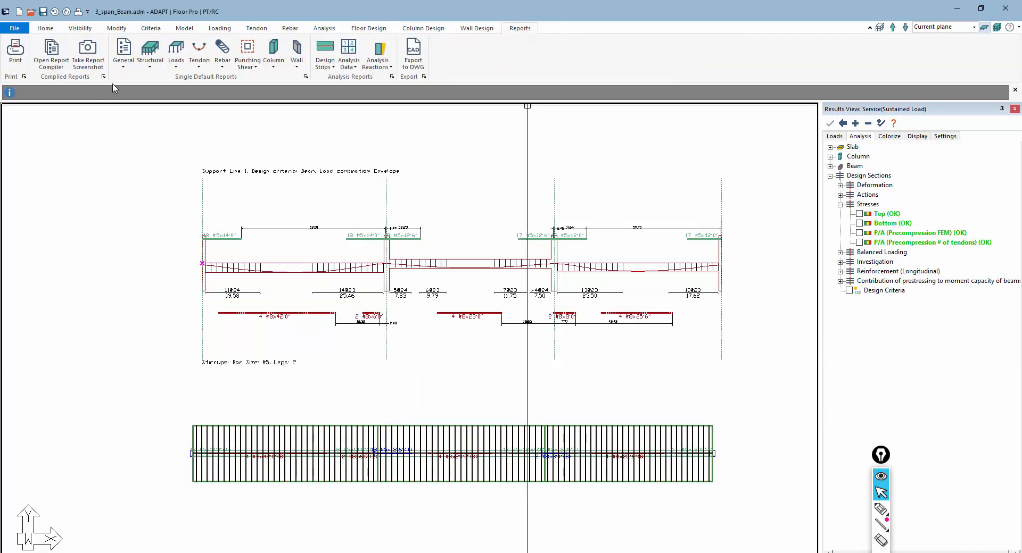
left_click(91, 60)
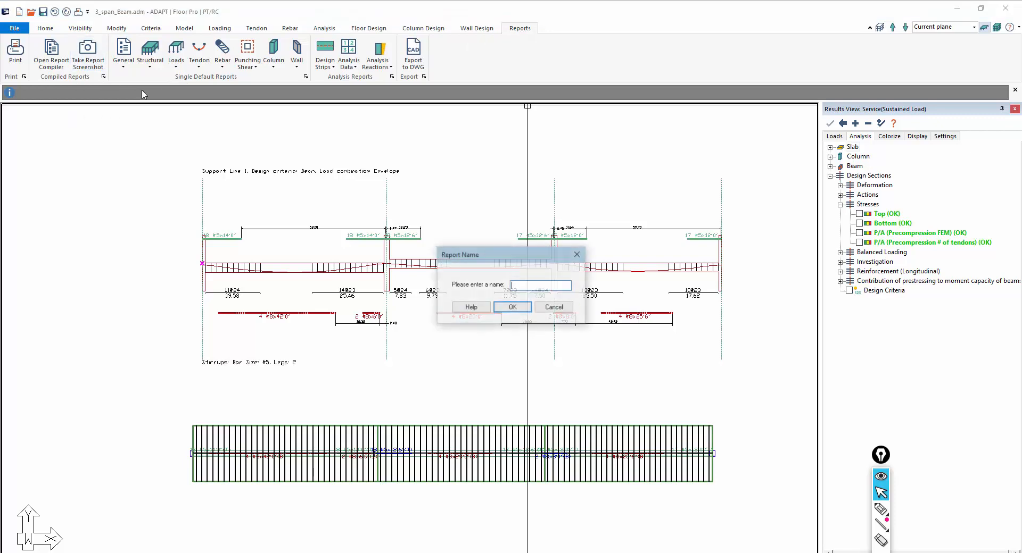
left_click(507, 308)
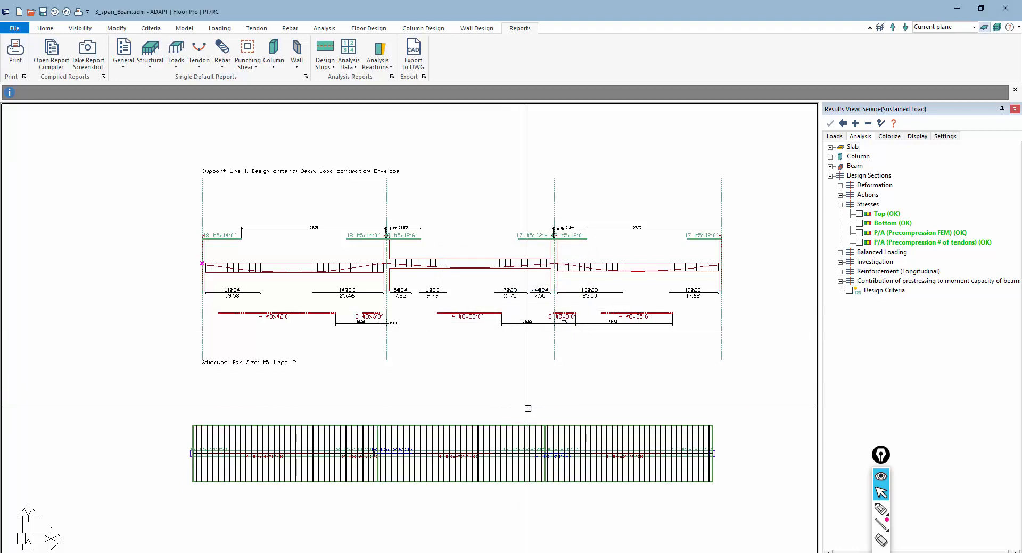
- Display the design sections' Bottom stress diagram and capture it as a report screenshot named Stress_sustaine_bottom
left_click(859, 223)
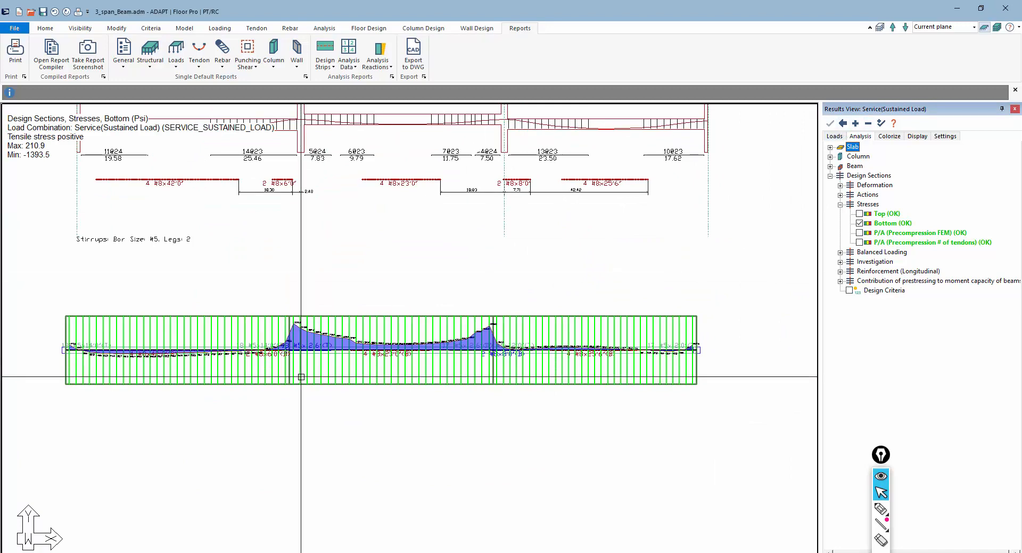
left_click(87, 50)
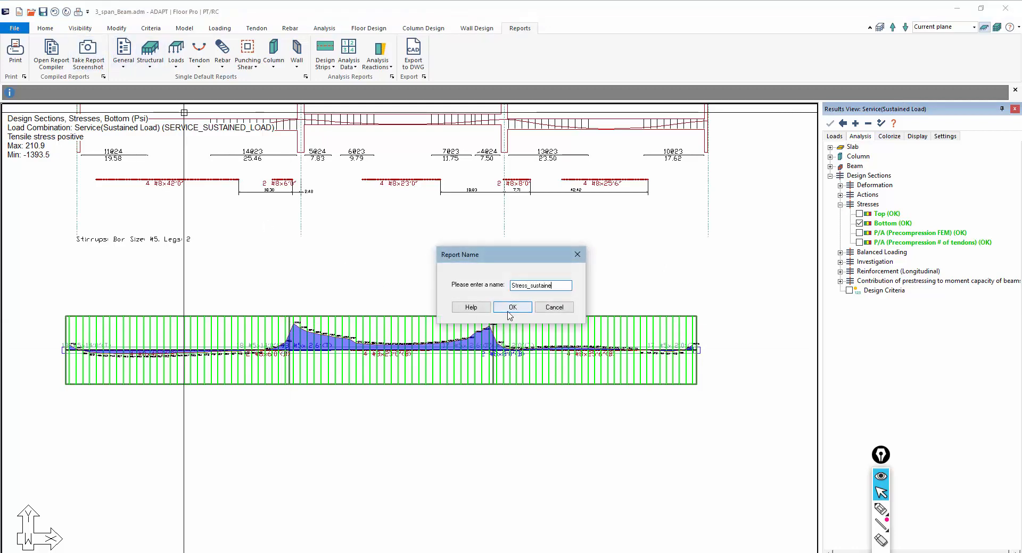
type("Stress_sustaine_bottom")
left_click(508, 312)
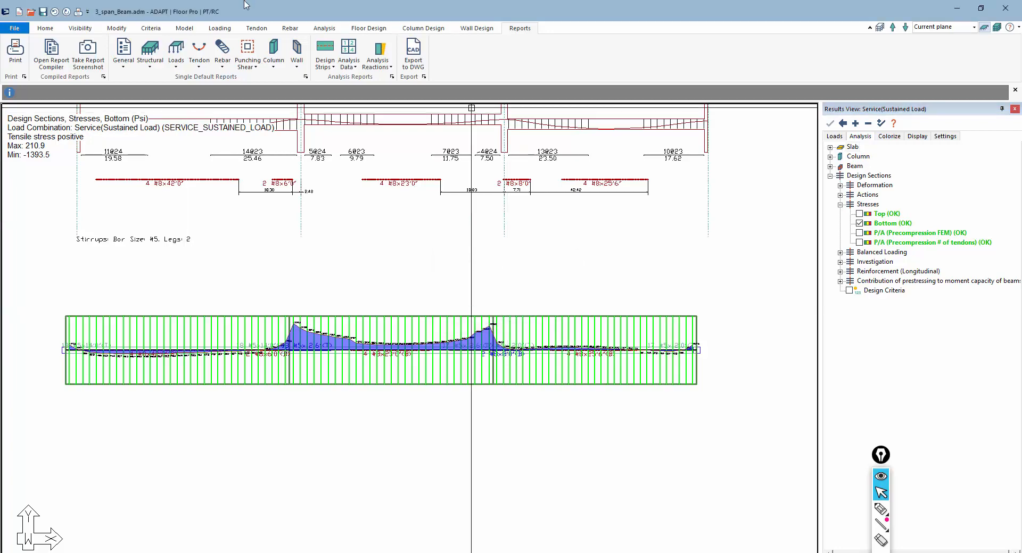
- Include both graphical screenshots, Beam Elevation and Stress_sustaine_bottom, in the compiled report
left_click(62, 66)
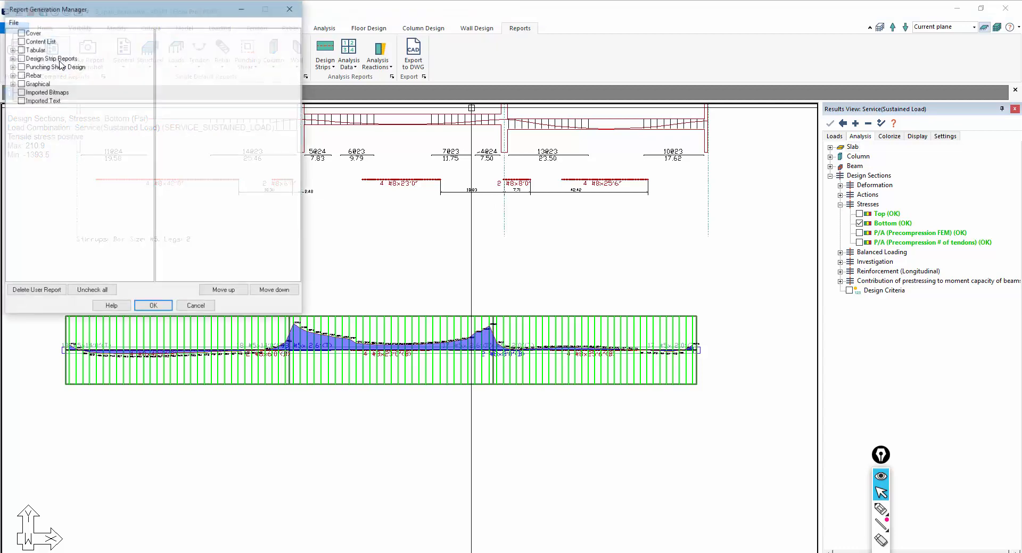
left_click_drag(68, 3, 208, 36)
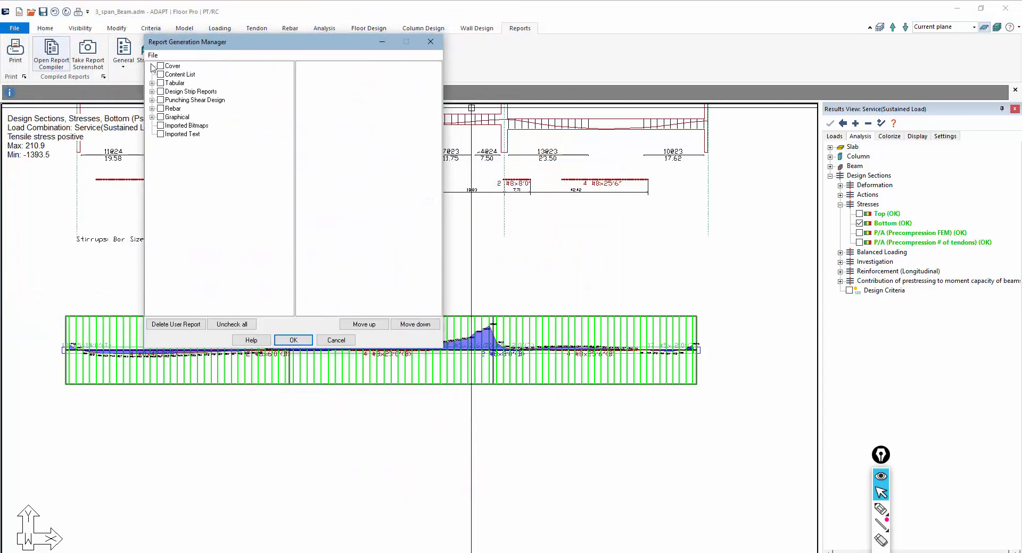
left_click(153, 118)
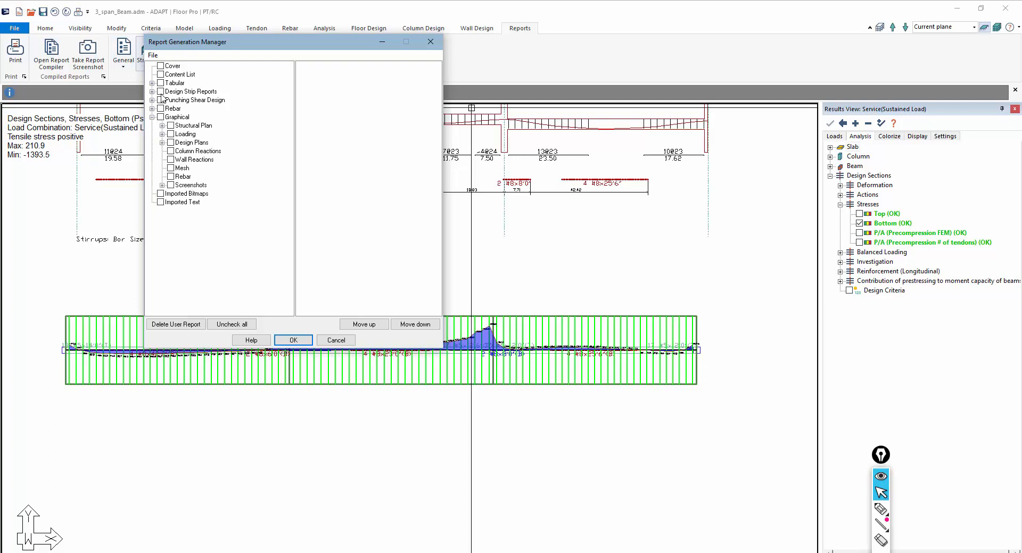
left_click(161, 185)
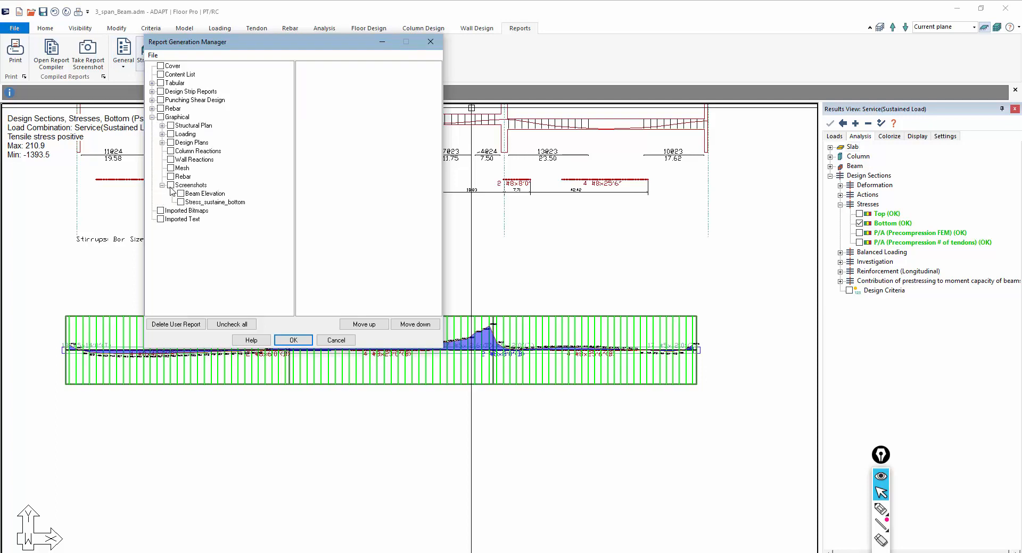
left_click(171, 185)
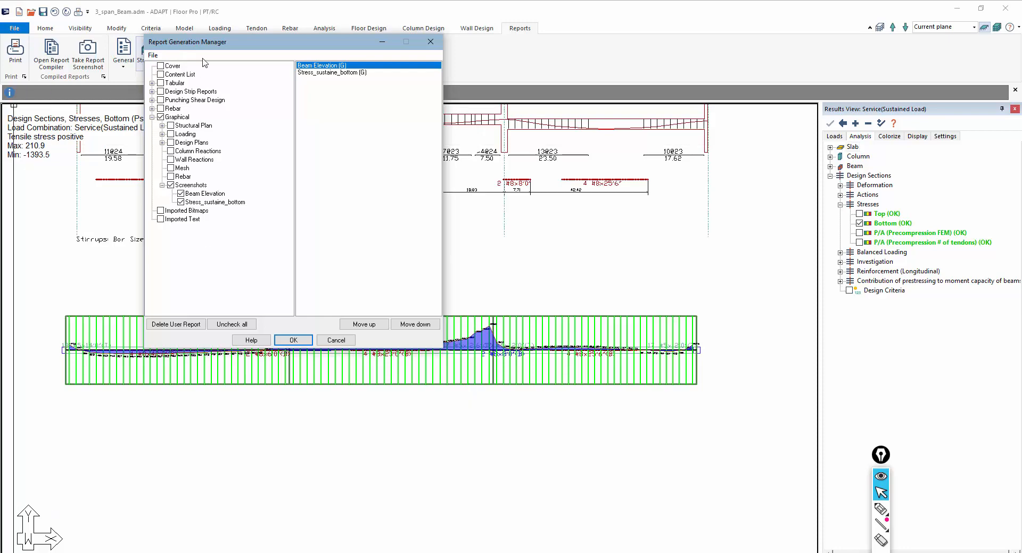
- Generate the compiled graphical report as a PDF, review its pages, and close the PDF and the report manager
left_click(153, 55)
mouse_move(173, 68)
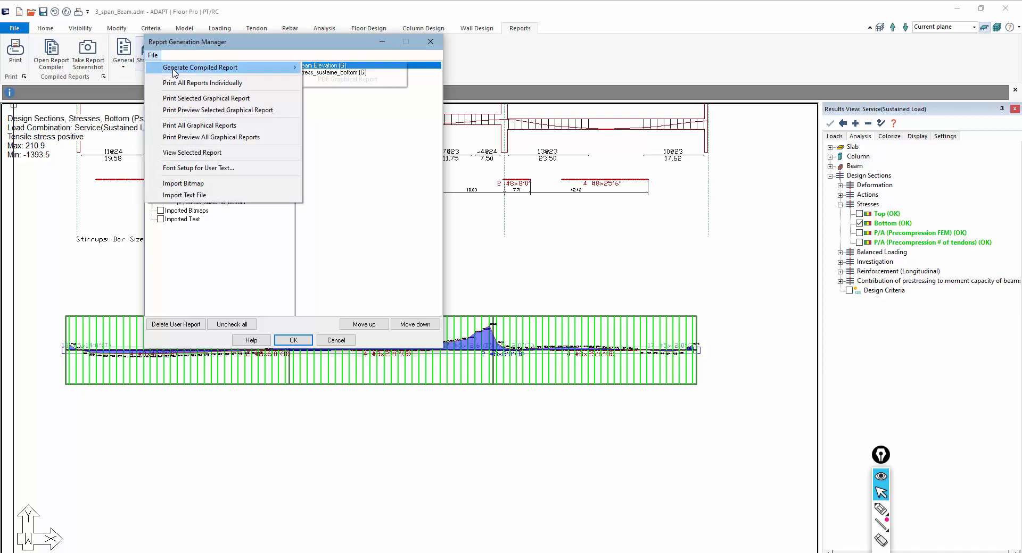
left_click(334, 79)
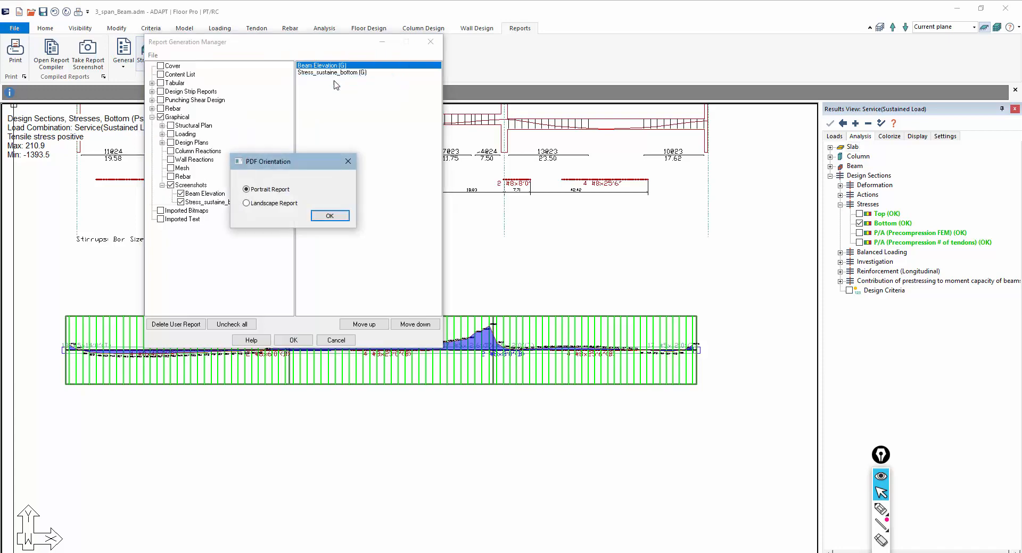
left_click(324, 215)
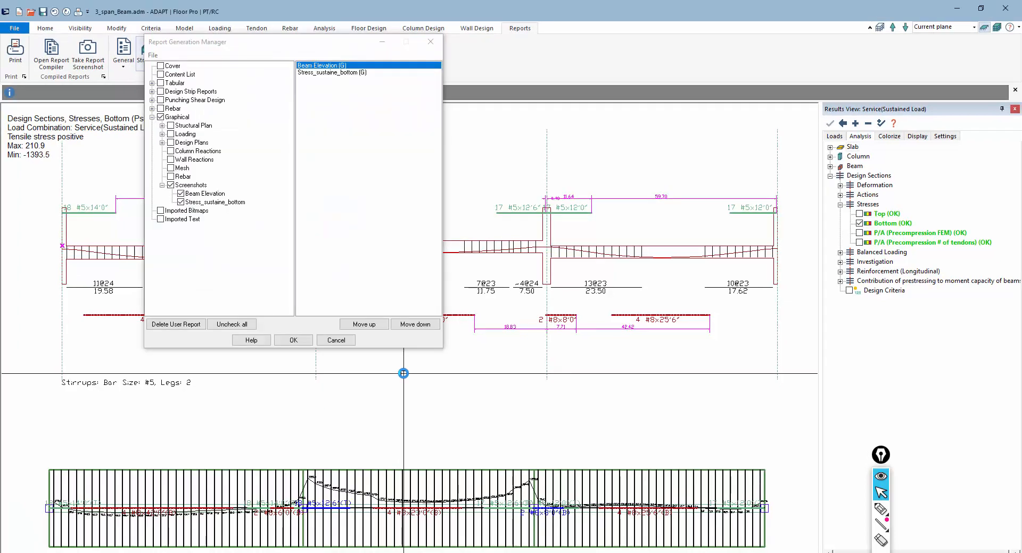
left_click(288, 341)
scroll(404, 375, "down", 2)
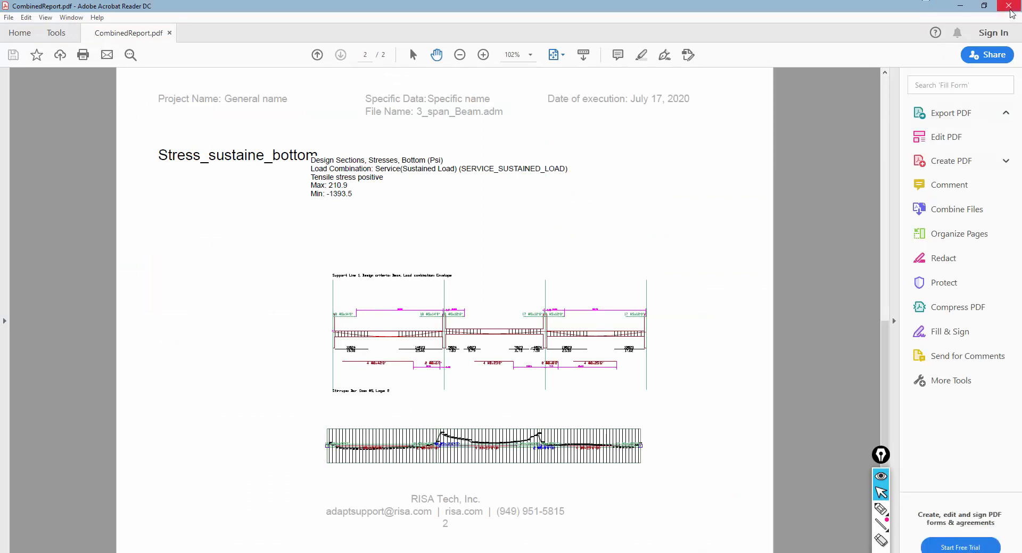
left_click(1009, 8)
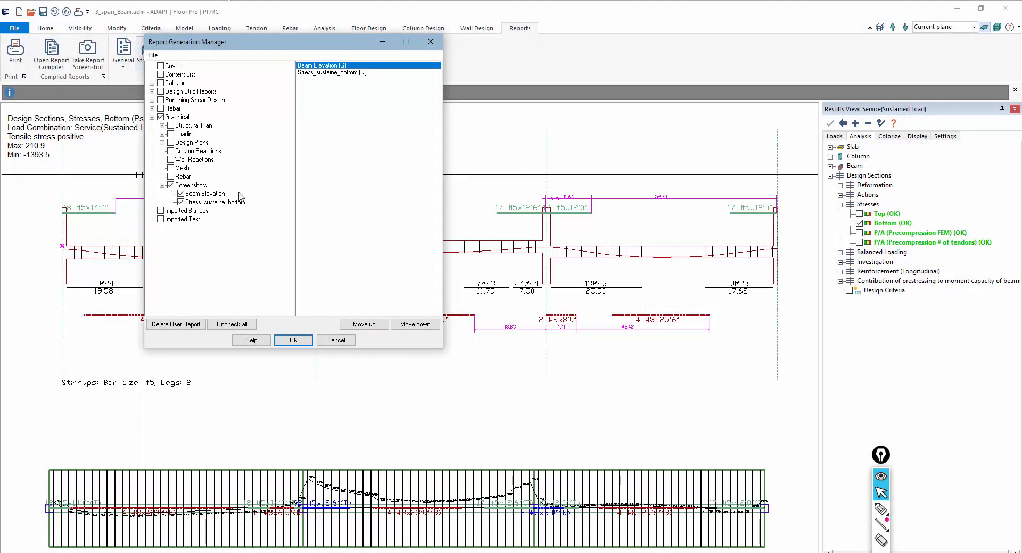
left_click(335, 340)
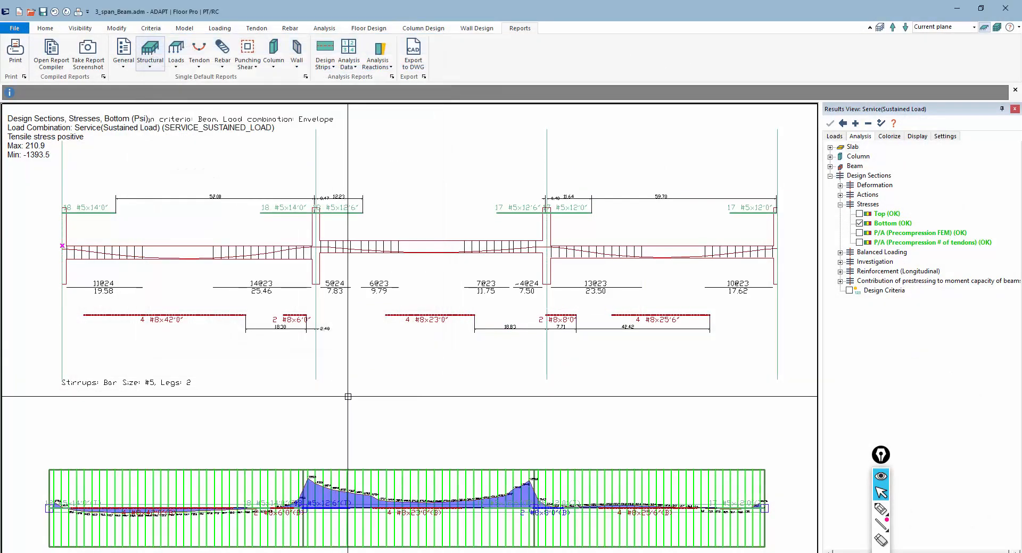
- Examine which design strip reports are available in tabular and graphical form
scroll(384, 347, "down", 4)
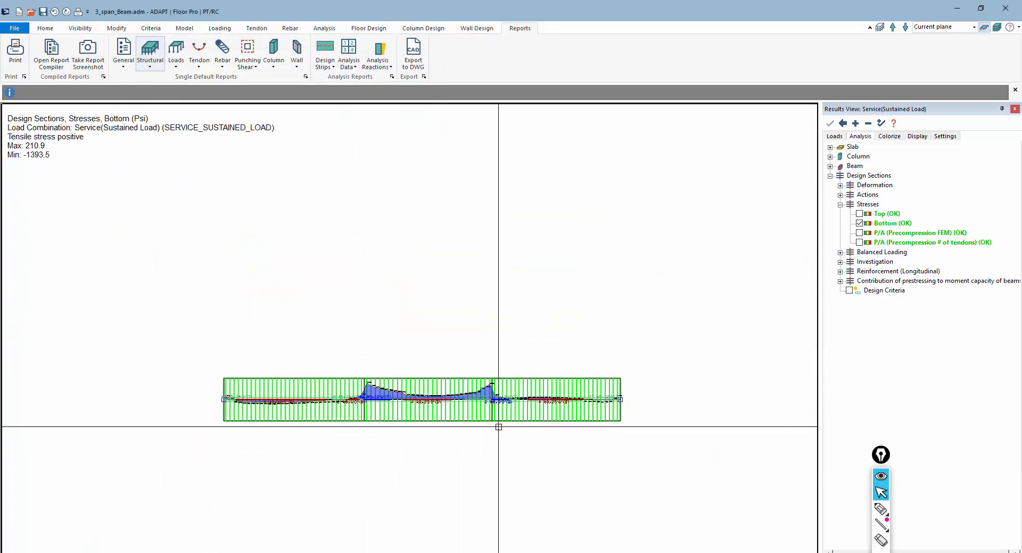
scroll(488, 468, "up", 1)
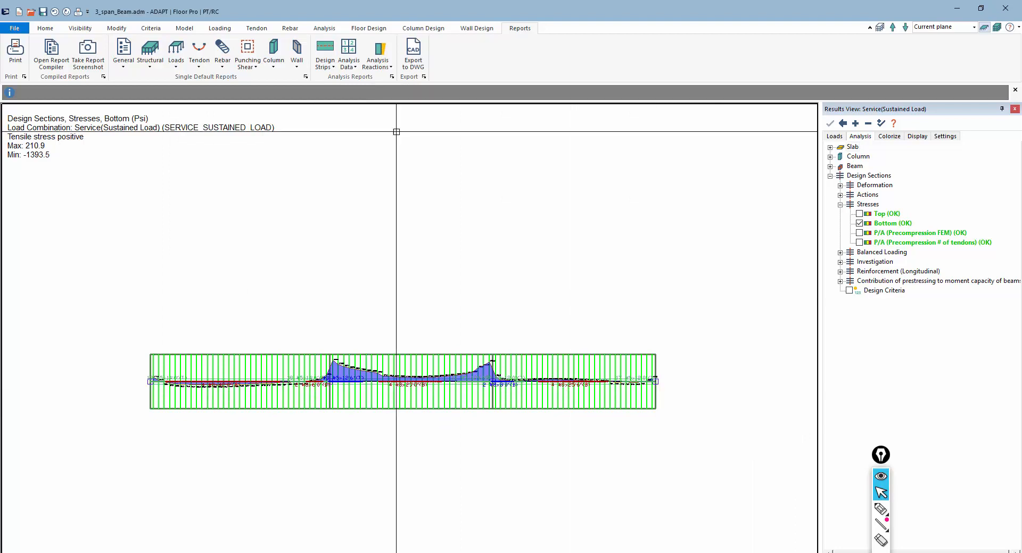
left_click(324, 59)
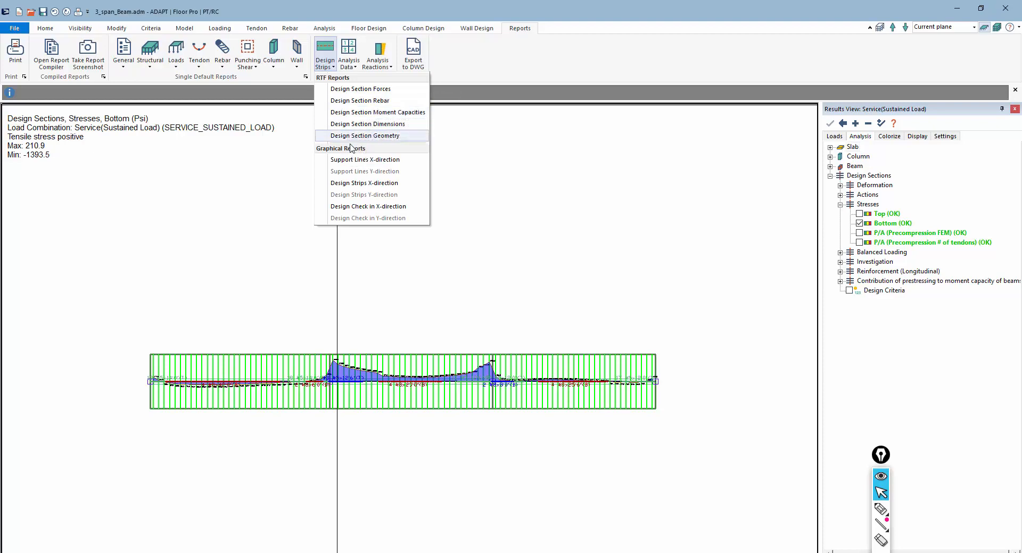
left_click(541, 261)
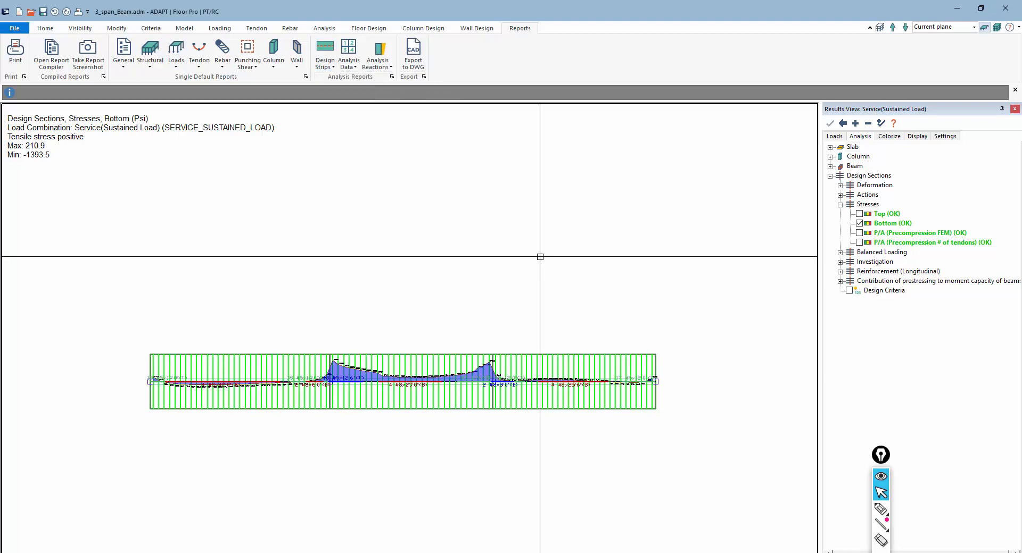
- Display the design sections' Moment Capacity diagram and examine the capacities along the beam spans
scroll(541, 310, "up", 2)
scroll(505, 358, "down", 1)
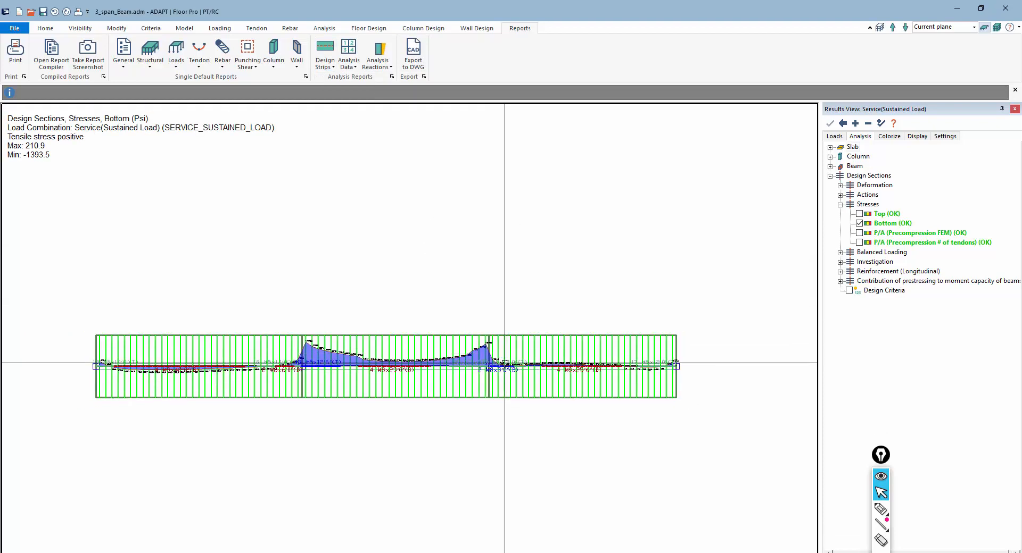
middle_click_drag(529, 422, 526, 387)
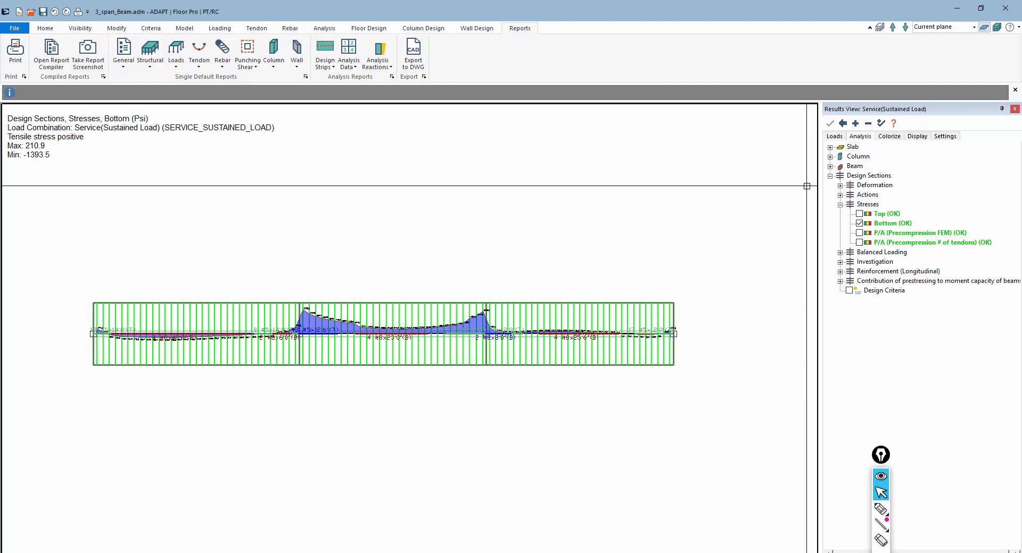
left_click(840, 262)
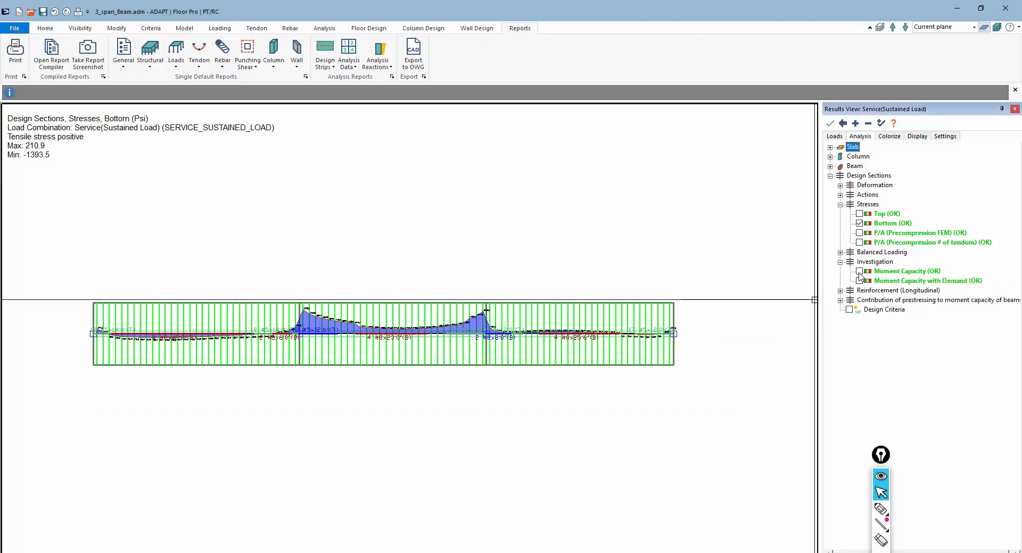
left_click(859, 271)
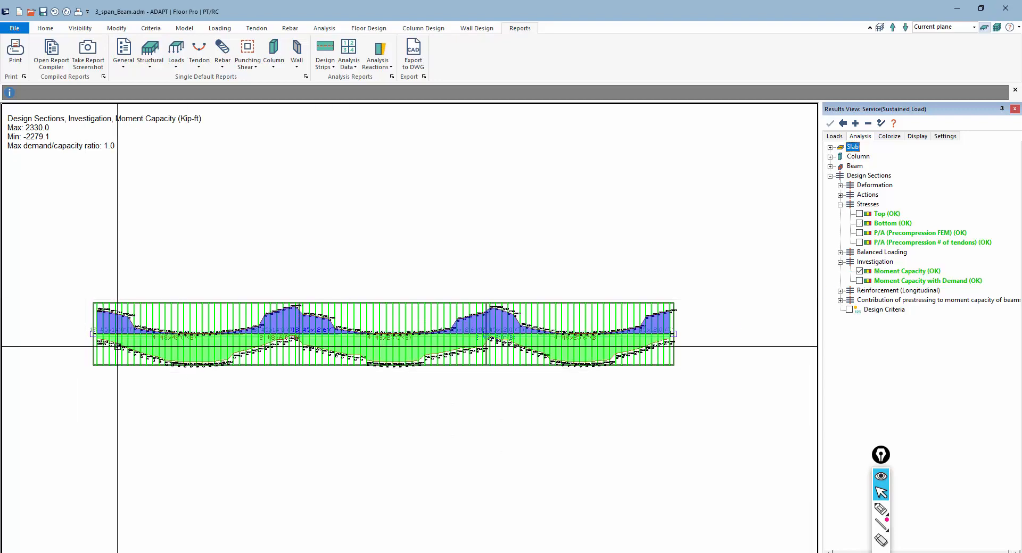
scroll(93, 325, "up", 5)
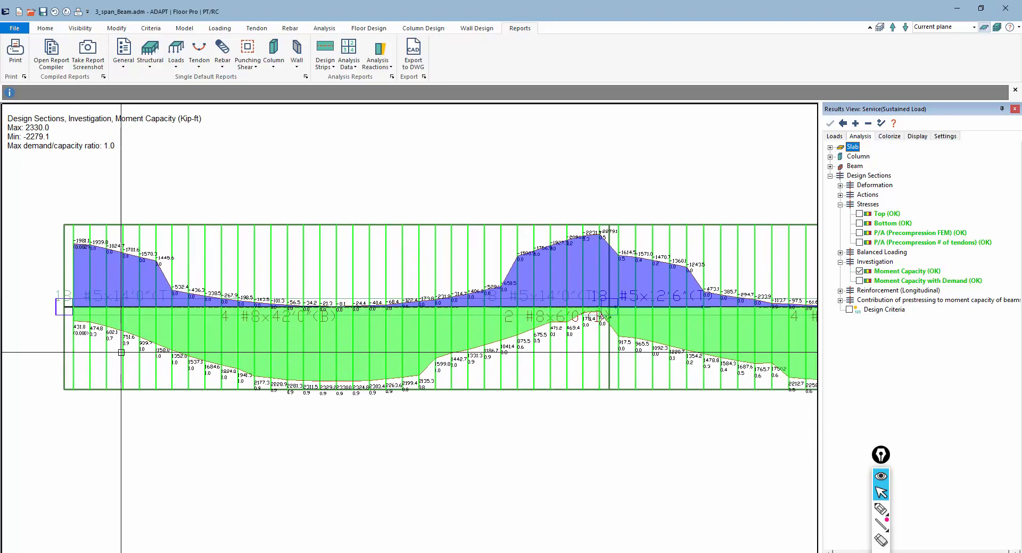
middle_click_drag(616, 340, 304, 327)
scroll(319, 349, "down", 1)
scroll(319, 349, "down", 1)
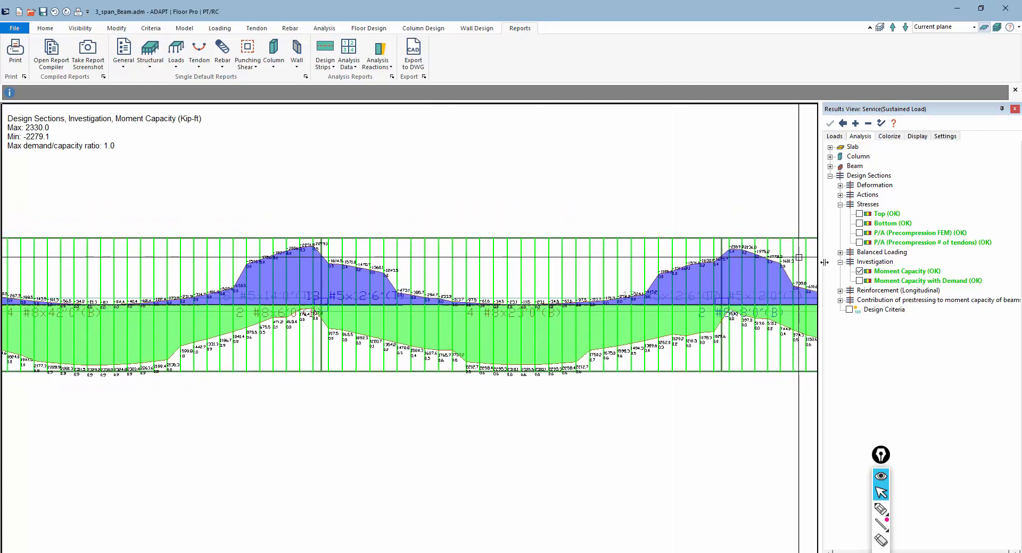
- Display Moment Capacity with Demand, review it across all three spans, and open the report screenshot naming prompt, cancelling without a capture
left_click(859, 281)
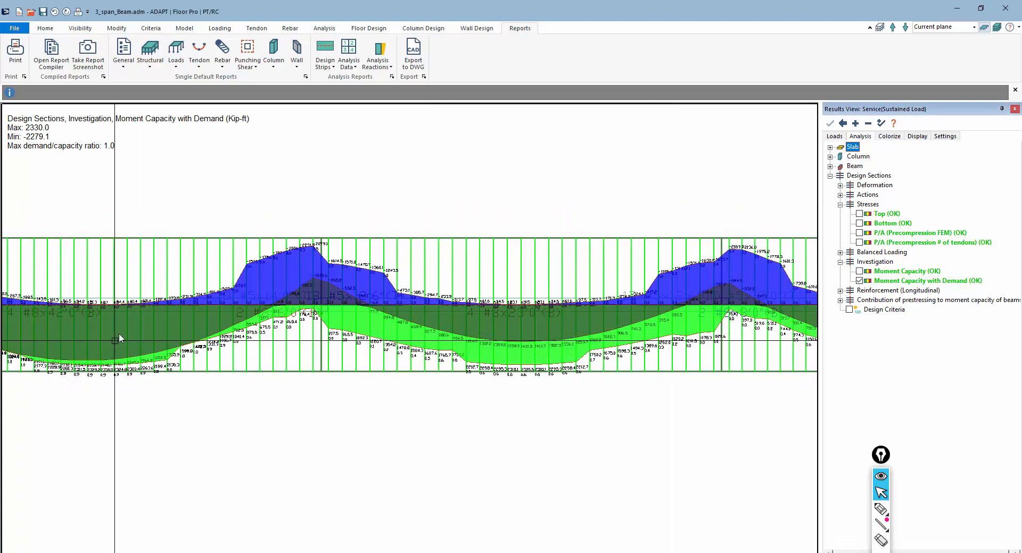
middle_click_drag(119, 334, 281, 319)
scroll(244, 327, "down", 2)
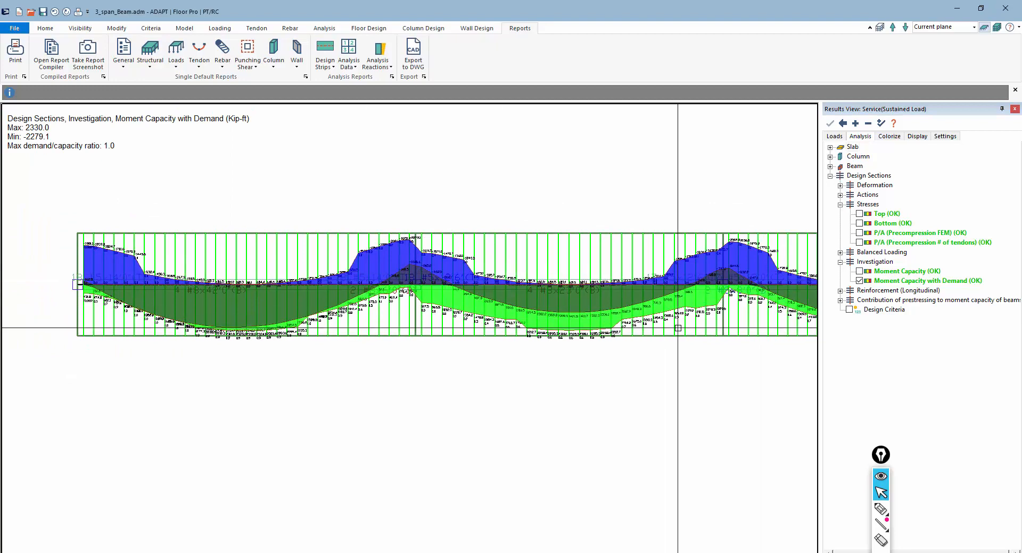
middle_click_drag(413, 367, 330, 387)
scroll(355, 383, "down", 1)
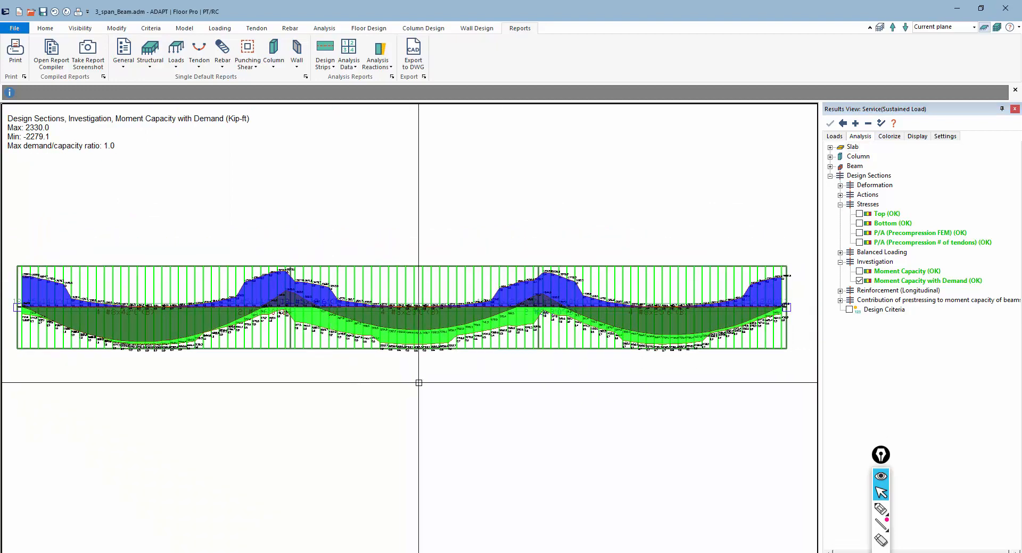
scroll(419, 383, "down", 1)
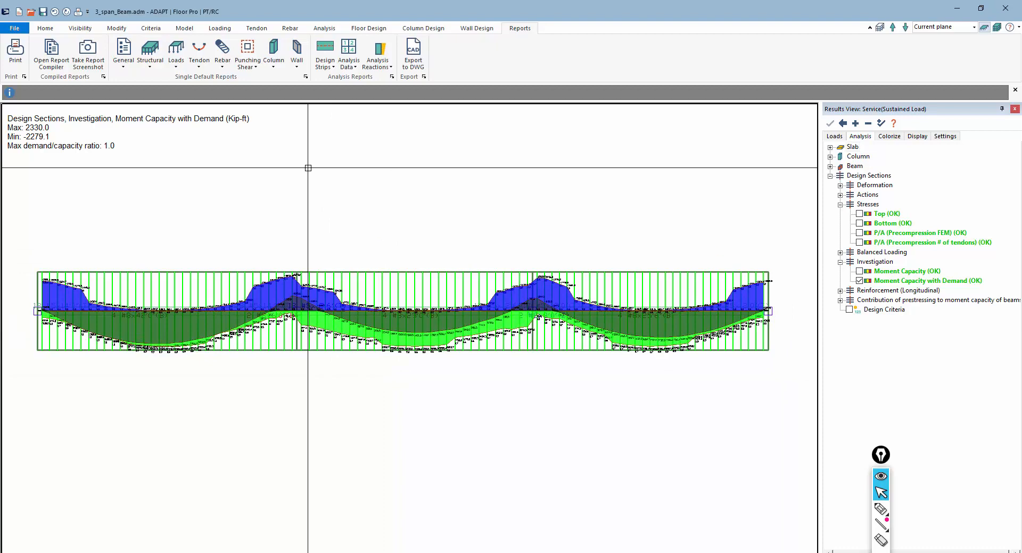
left_click(87, 54)
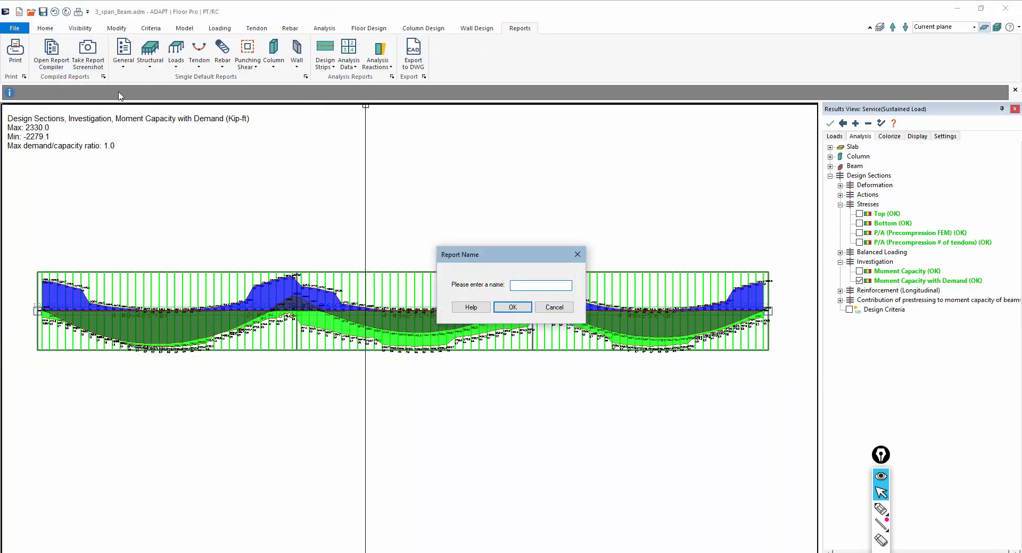
left_click(555, 308)
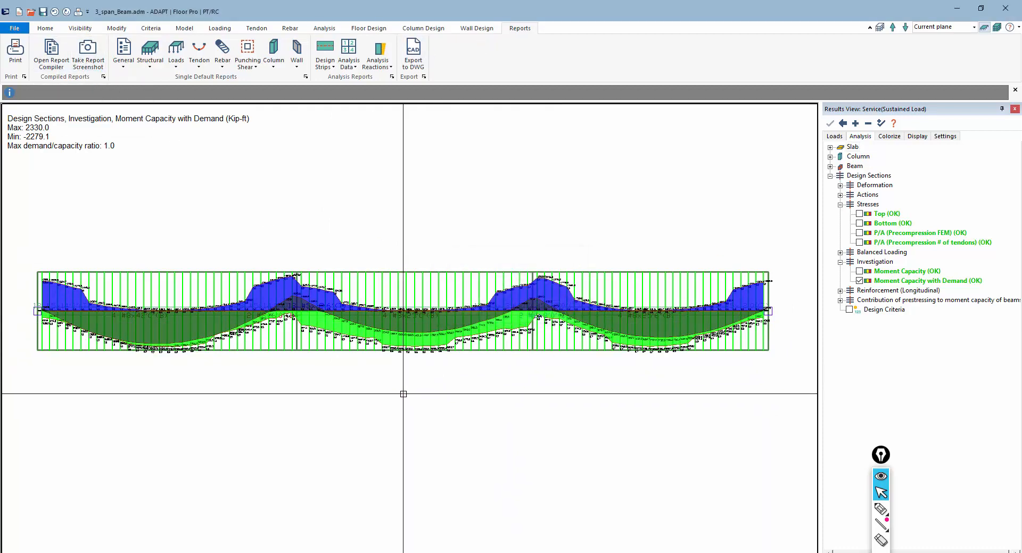
- Switch the results to the Envelope combination and display the design sections' Calculated (required) longitudinal reinforcement, examining it along the beam
left_click(841, 291)
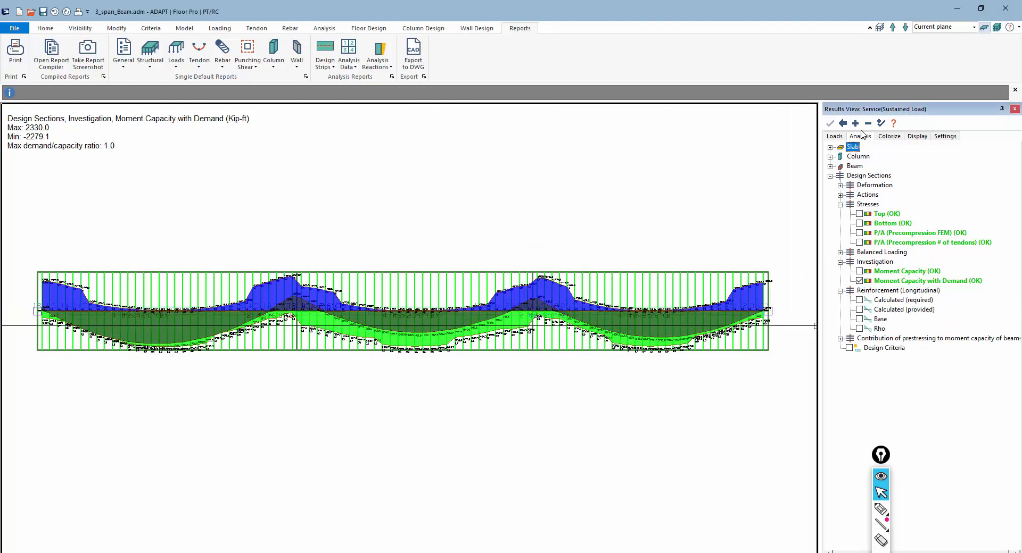
left_click(834, 137)
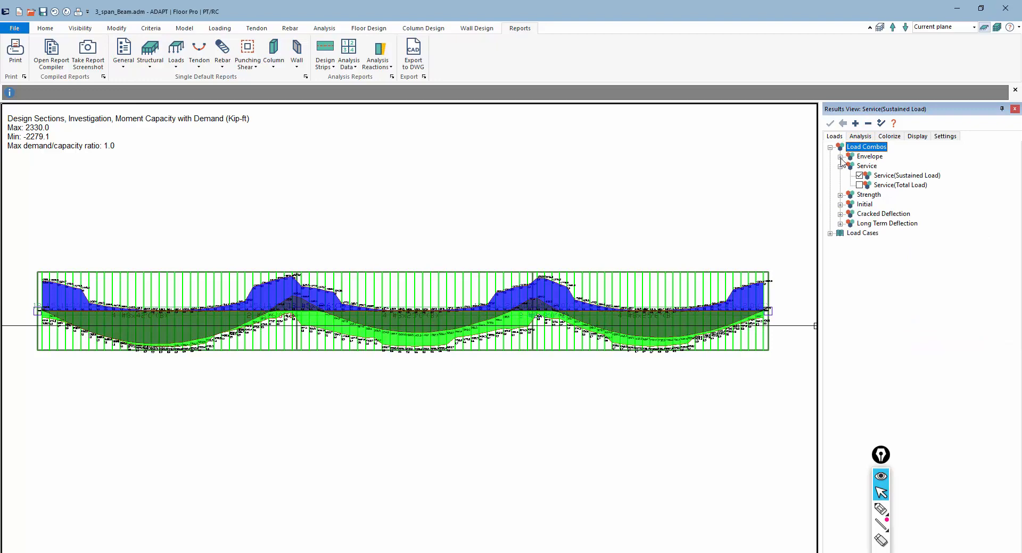
left_click(840, 157)
left_click(858, 167)
left_click(860, 136)
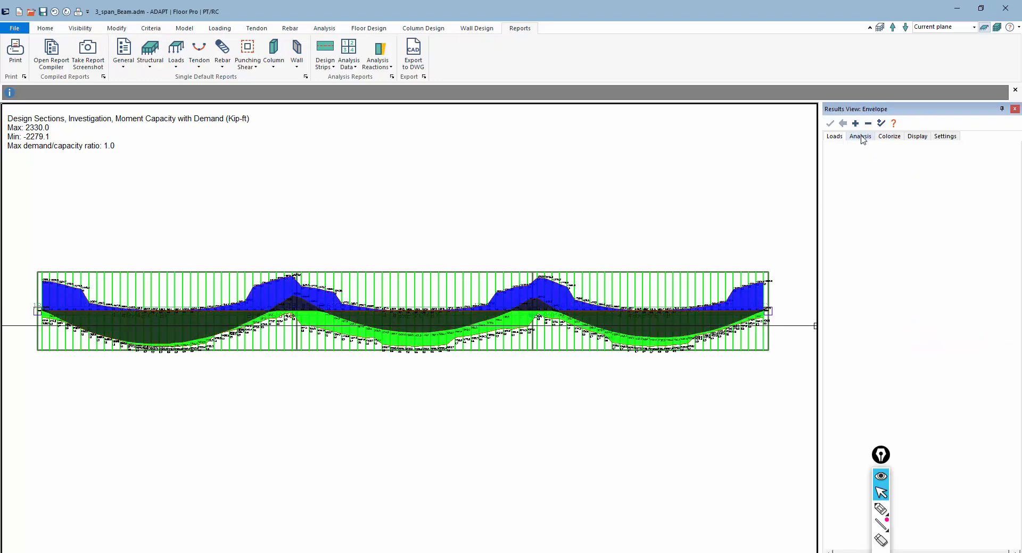
left_click(859, 300)
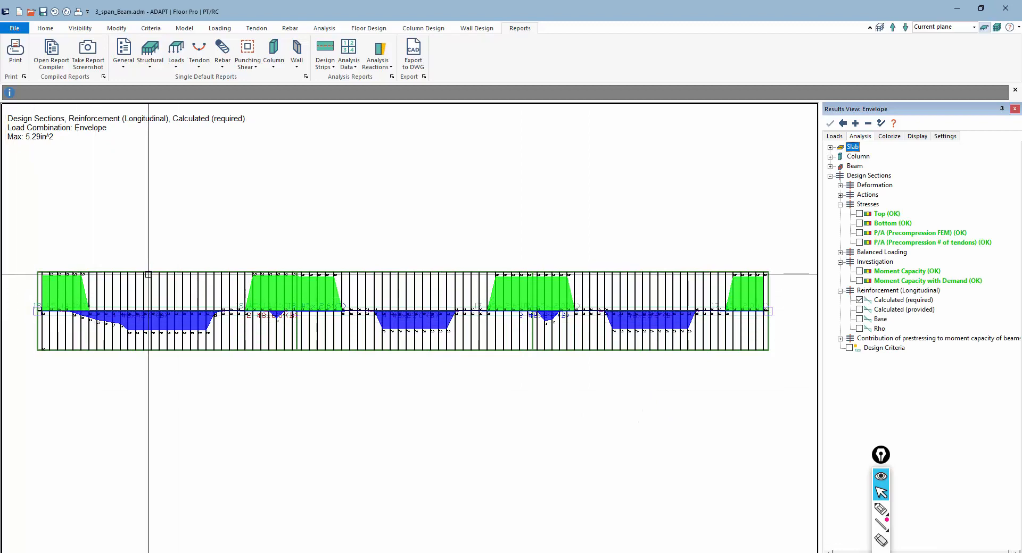
scroll(116, 334, "up", 5)
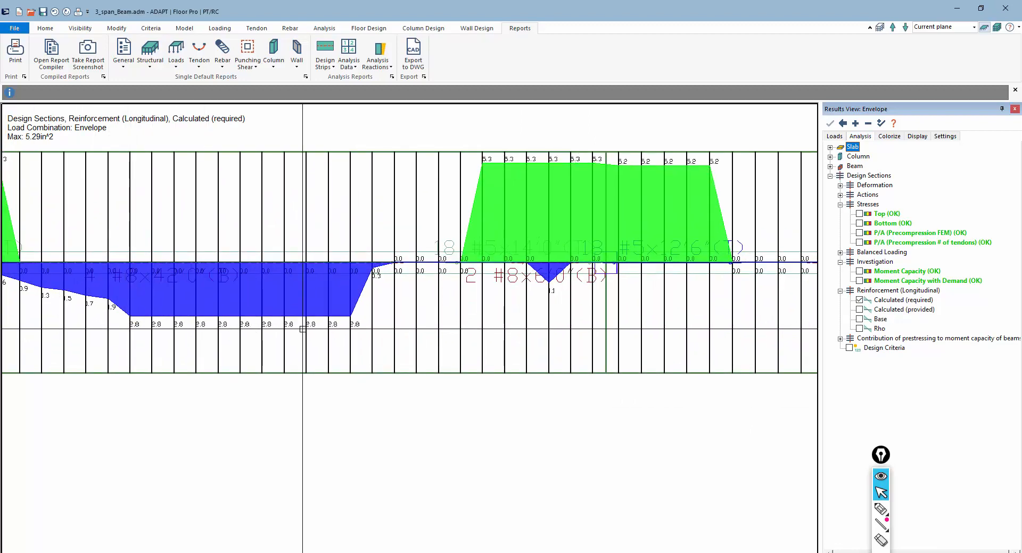
scroll(251, 358, "down", 5)
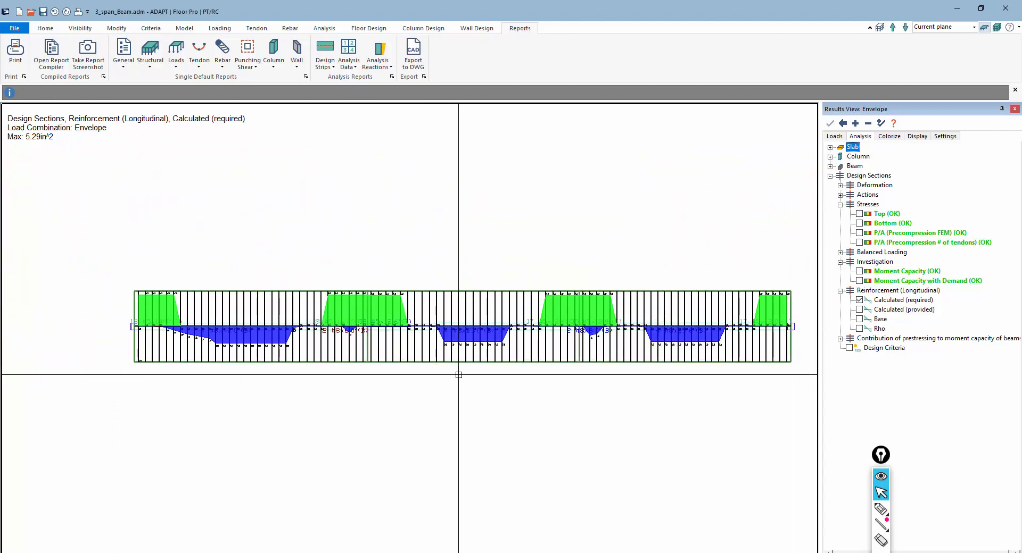
- Overlay the Calculated (provided) longitudinal reinforcement on the required diagram and compare the two in the first span
left_click(859, 310)
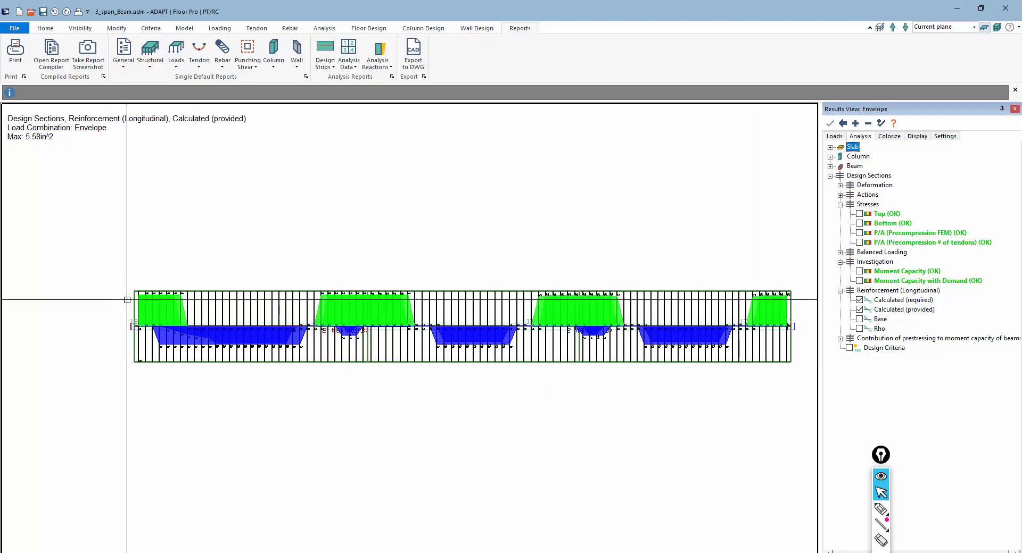
scroll(127, 300, "up", 4)
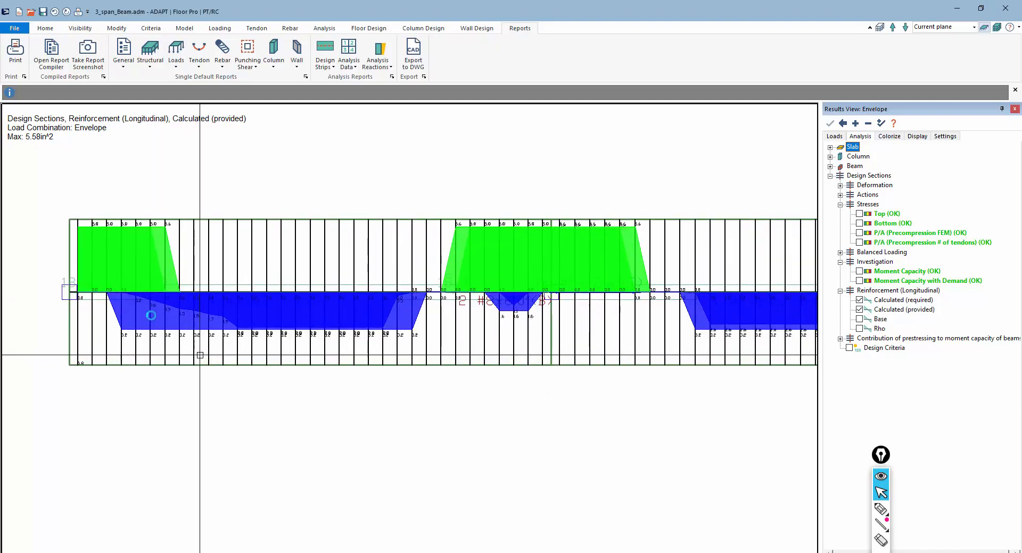
scroll(200, 355, "up", 2)
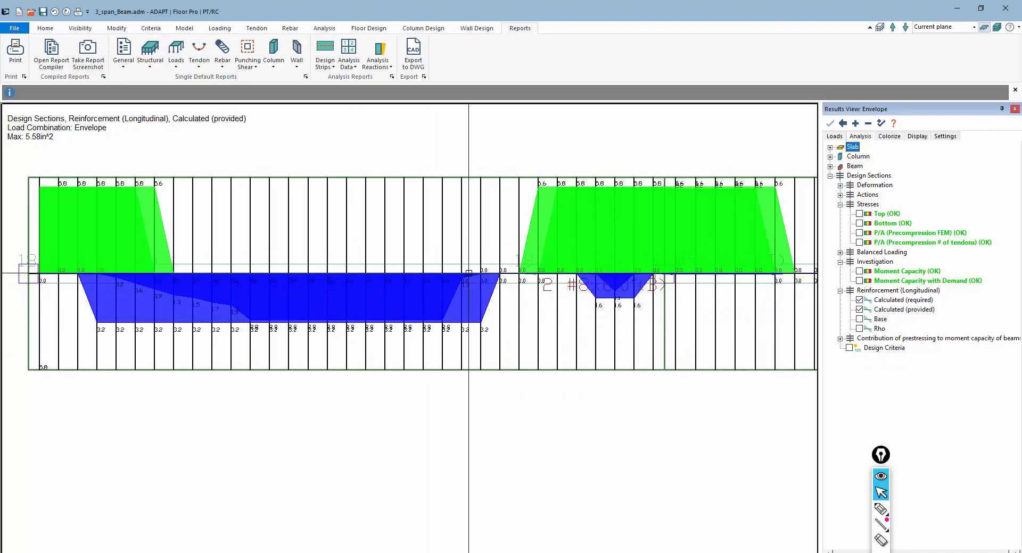
scroll(426, 273, "down", 3)
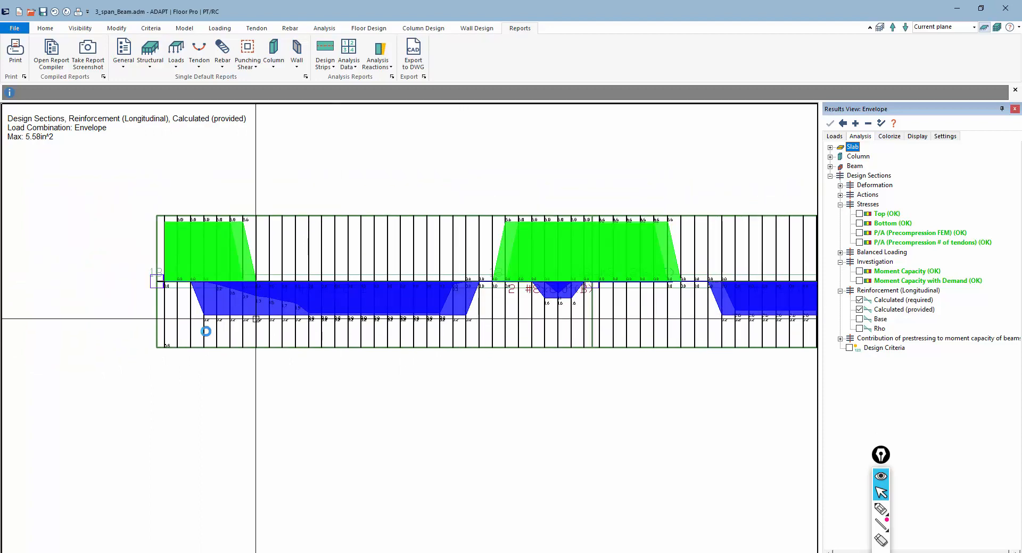
scroll(145, 270, "up", 2)
scroll(122, 259, "up", 1)
- Check the rebar specifications of the top bars at the first span's outer end, close them, and examine reinforcement around the first interior support
double_click(121, 244)
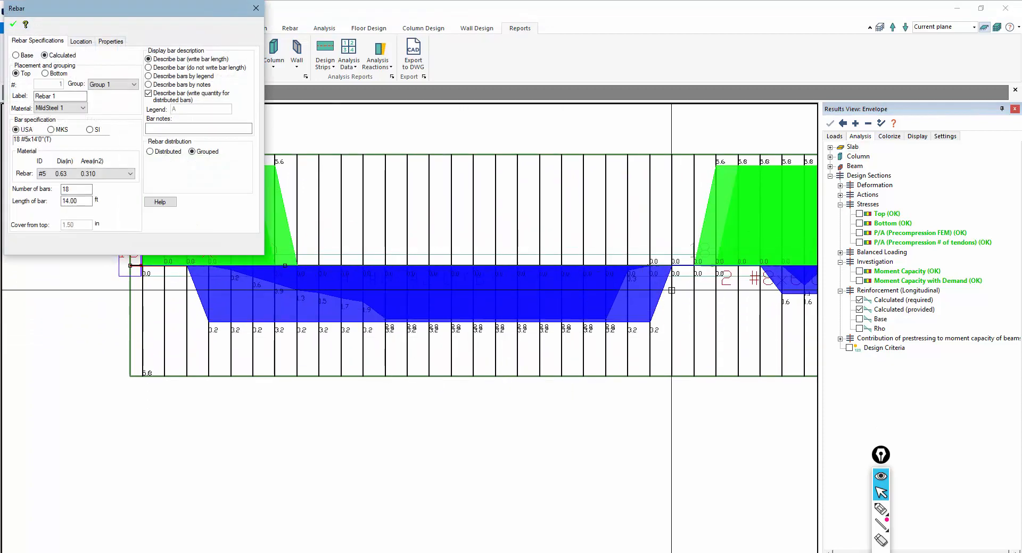
key("Escape")
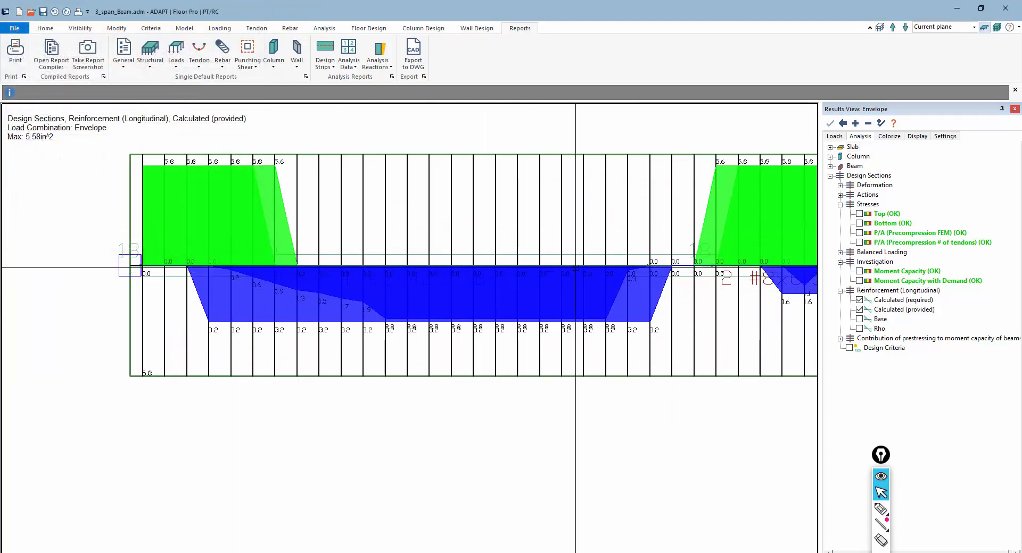
middle_click_drag(652, 254, 255, 267)
scroll(343, 268, "down", 1)
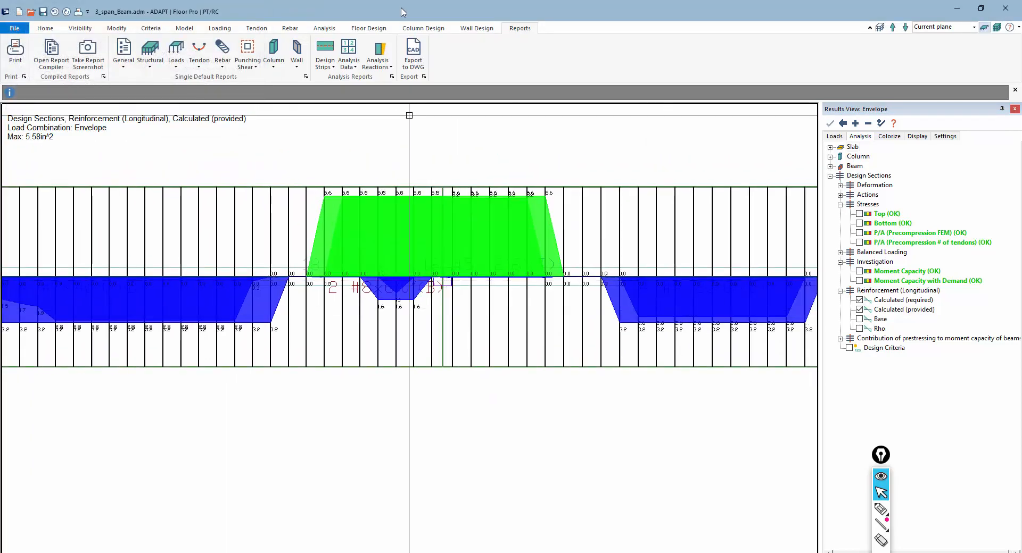
- Hide the design section lines so the required and provided reinforcement diagrams can be reviewed across the beam
left_click(369, 28)
left_click(658, 60)
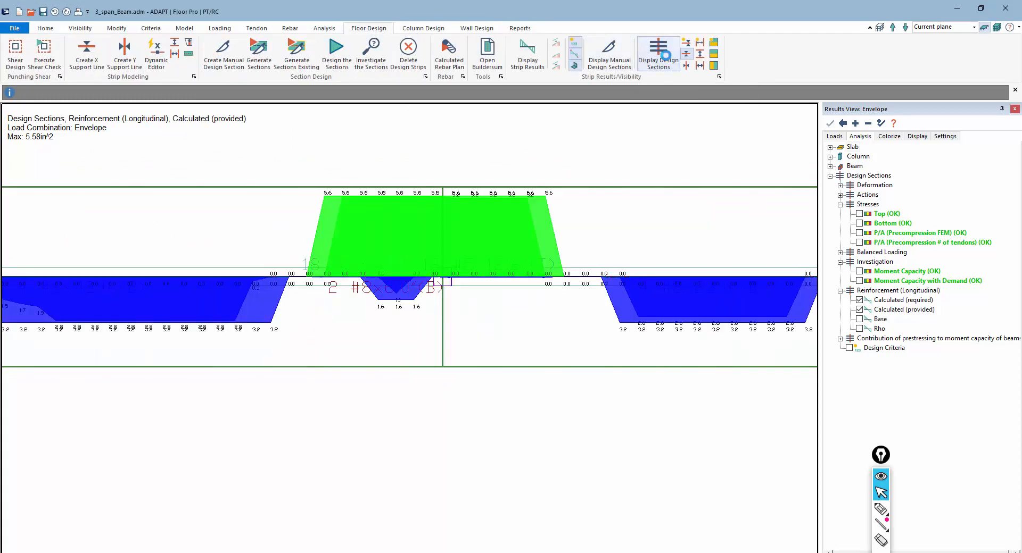
scroll(406, 306, "down", 5)
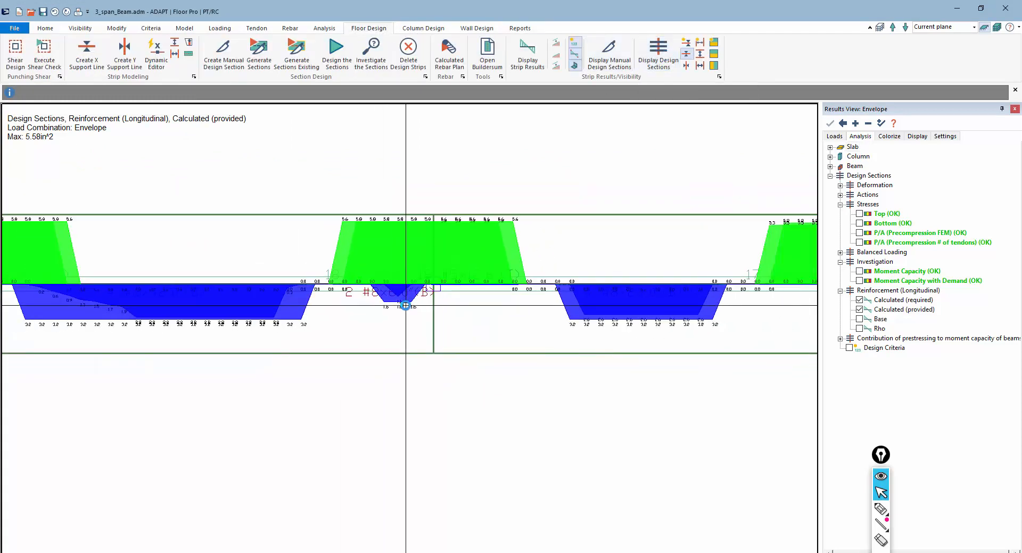
scroll(406, 305, "down", 2)
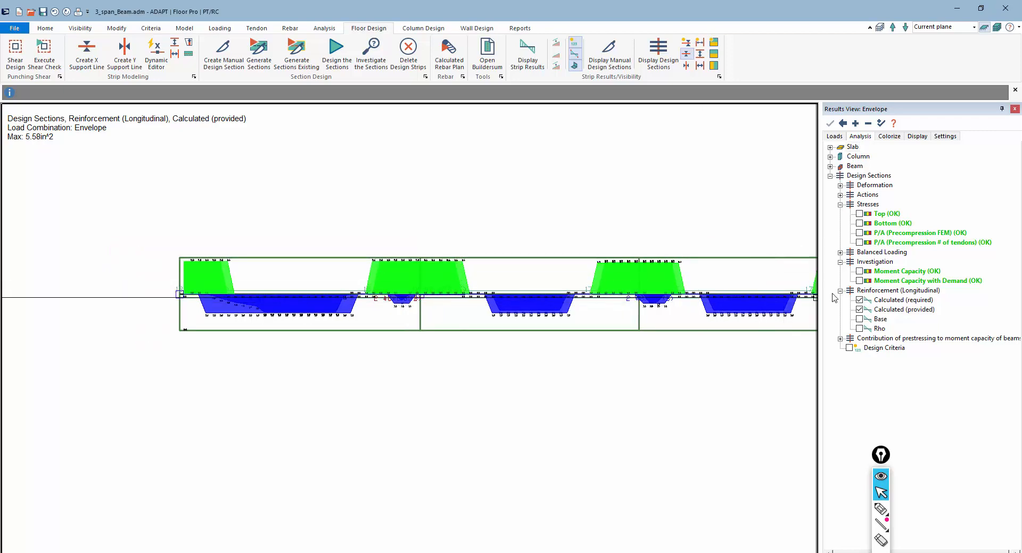
- Turn off the Calculated (required) and Calculated (provided) diagrams and bring the whole beam with its bar callouts into view
left_click(860, 300)
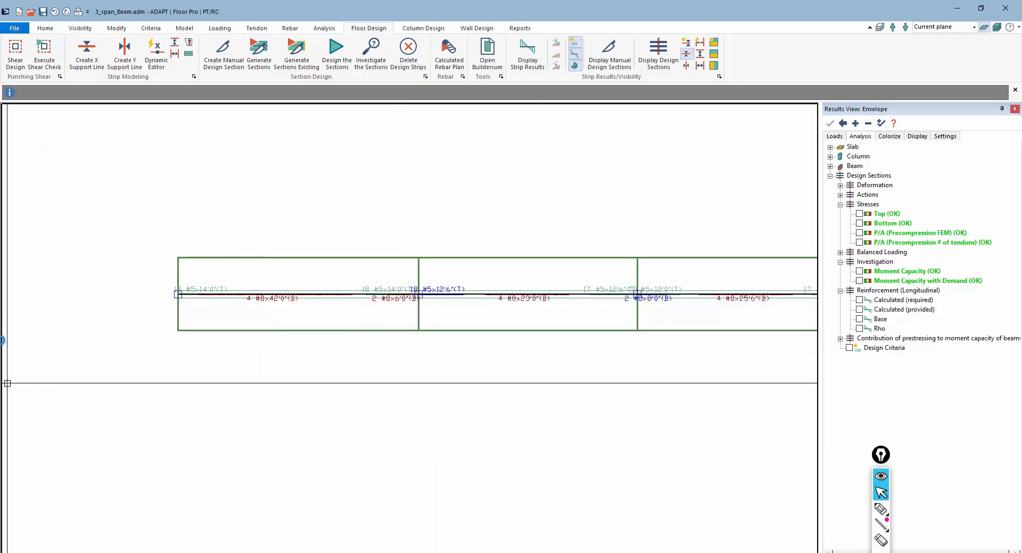
scroll(75, 334, "down", 2)
scroll(101, 333, "up", 1)
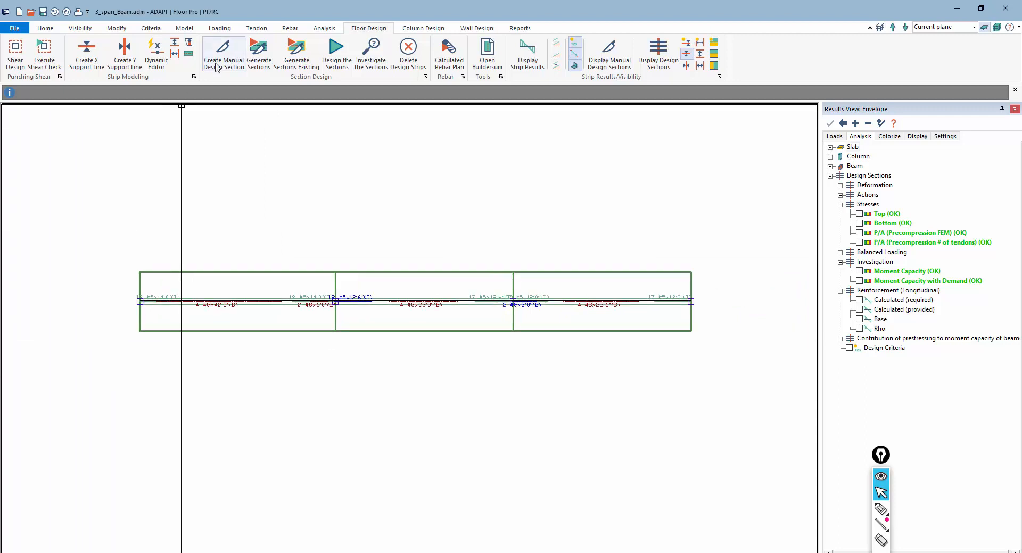
- Review the beam criteria for preferred reinforcement bar sizes and materials, and close the criteria without changes
left_click(283, 30)
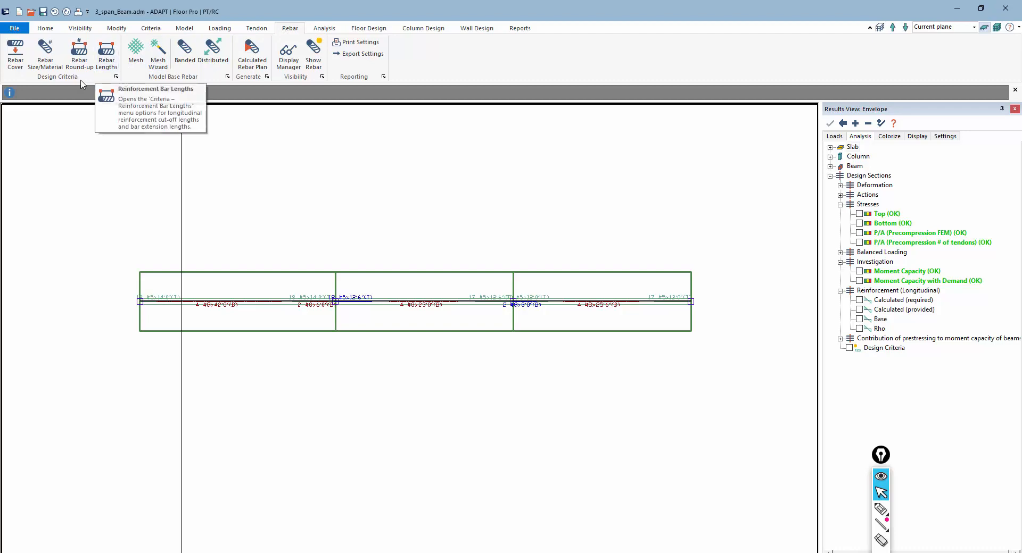
left_click(42, 59)
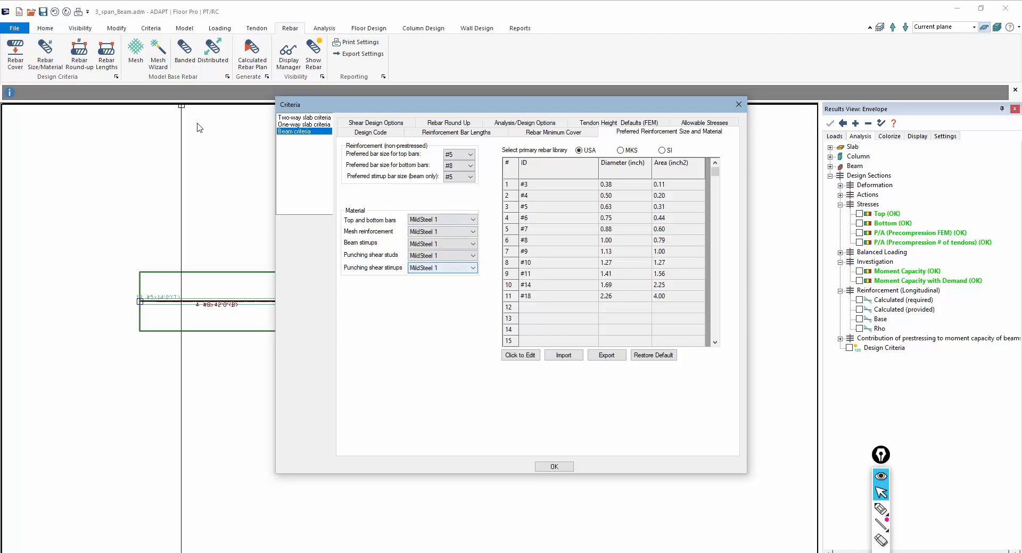
left_click(552, 467)
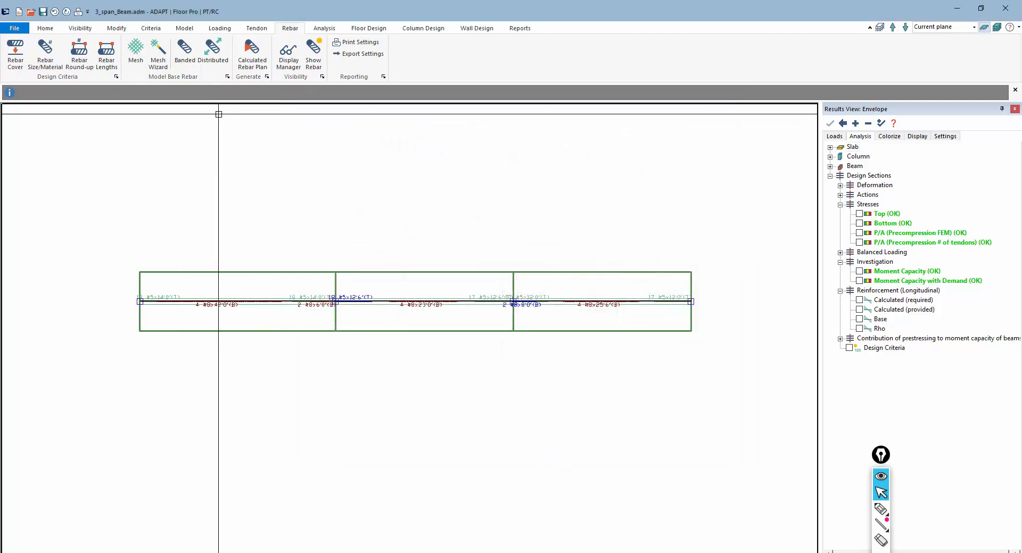
- Review the mild steel material properties used for the rebar and close the material settings
left_click(151, 28)
left_click(41, 60)
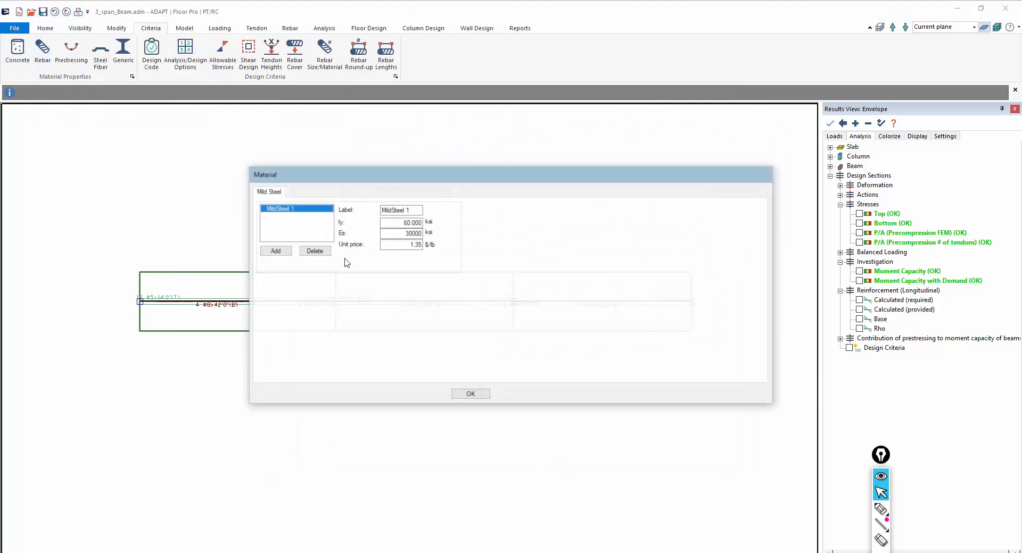
left_click(481, 396)
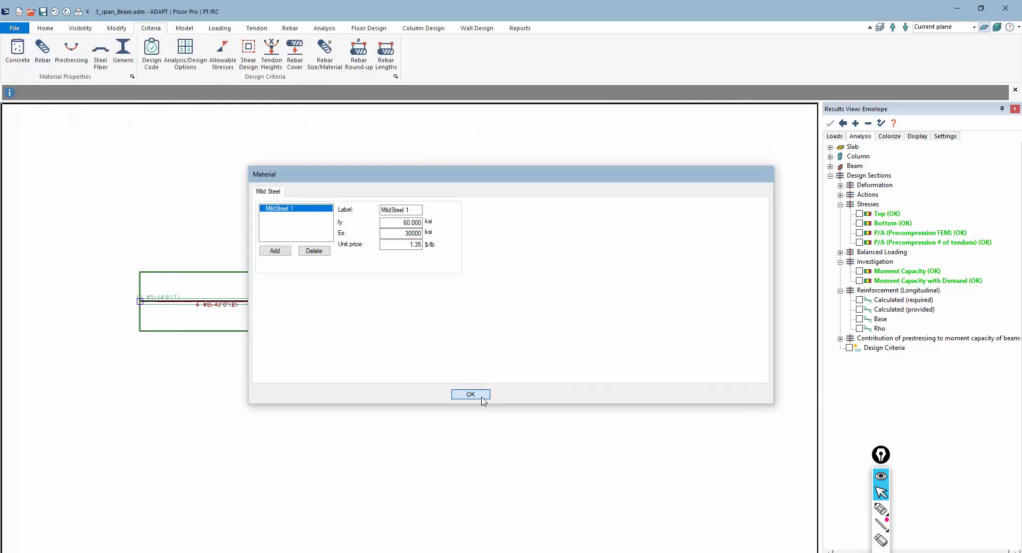
scroll(293, 241, "down", 1)
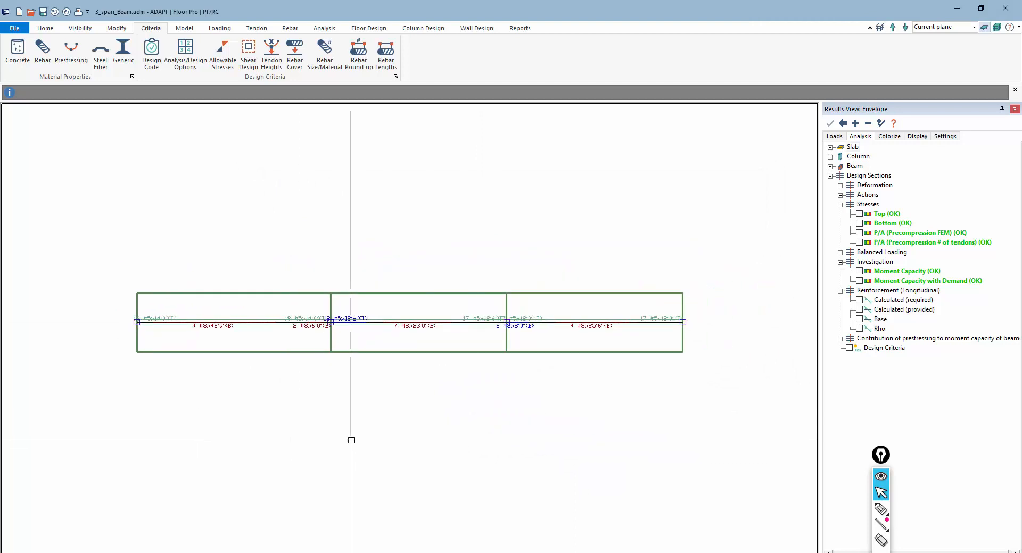